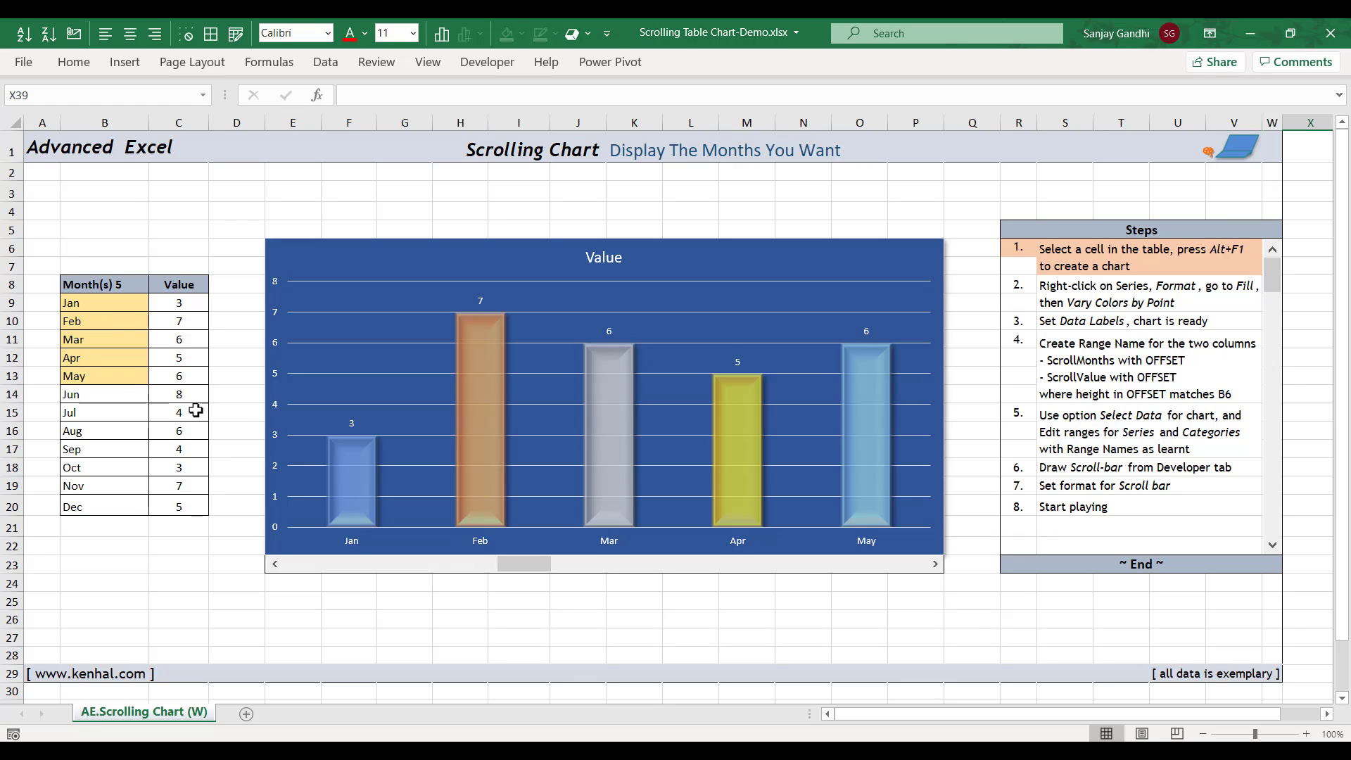
- Advance the scroll bar under the demo chart until it displays eight months, Jan to Aug
left_click(935, 564)
left_click(936, 564)
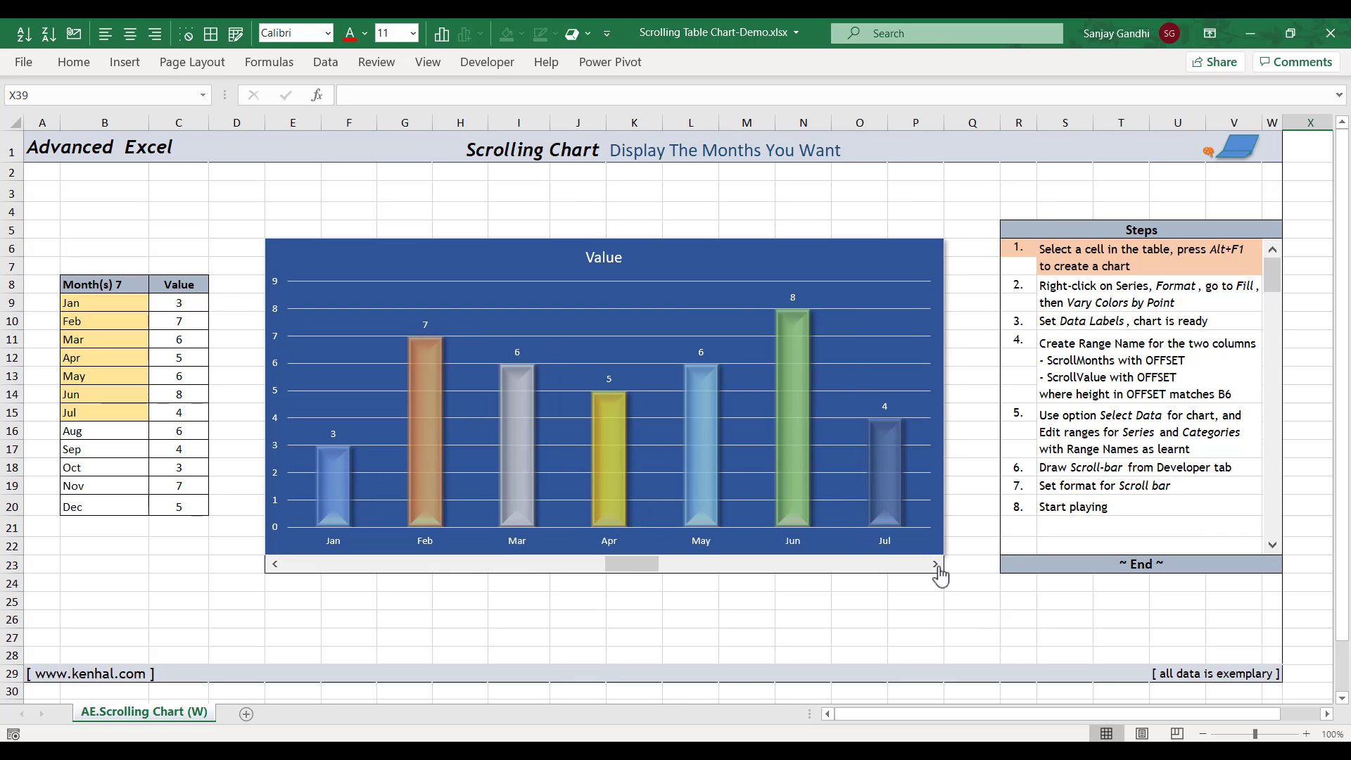
left_click(936, 564)
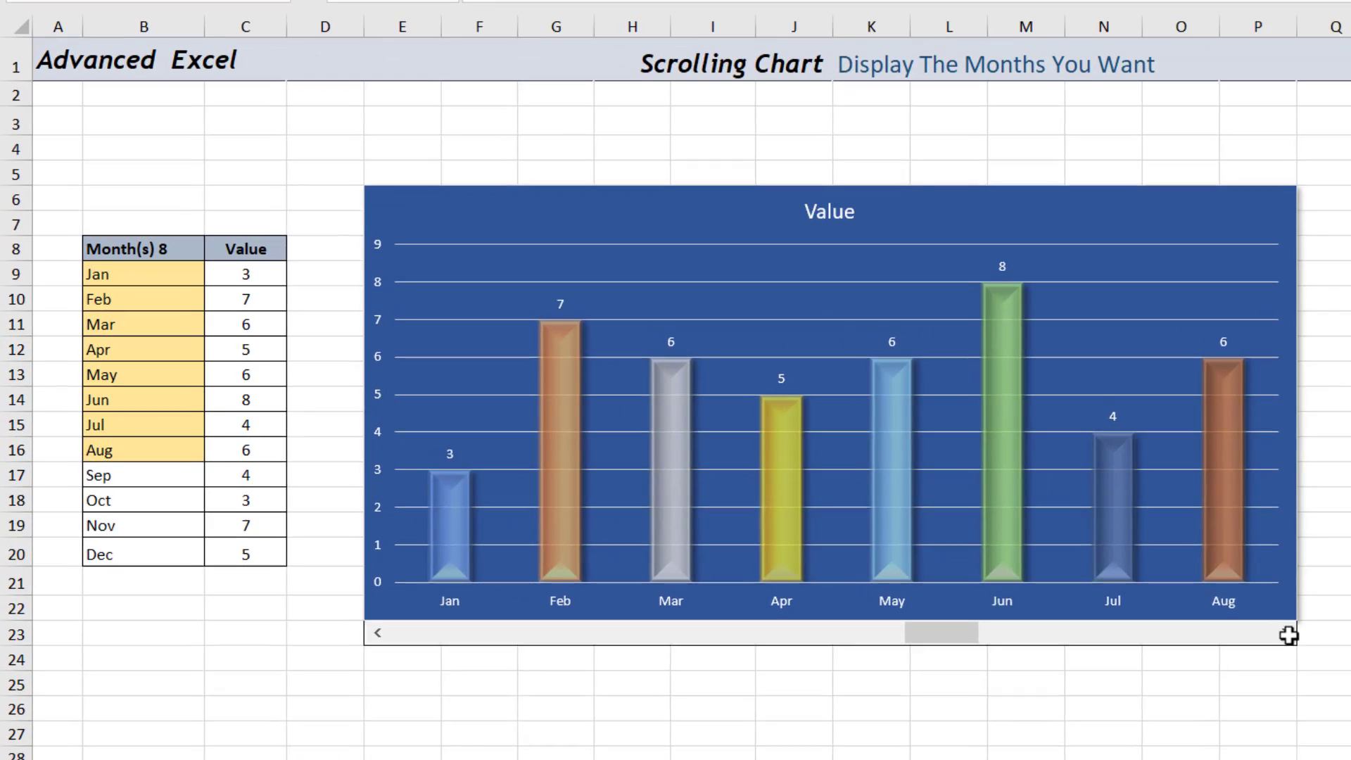
- Set the demo table's month count in cell B8 to 4, followed by 6
left_click(185, 246)
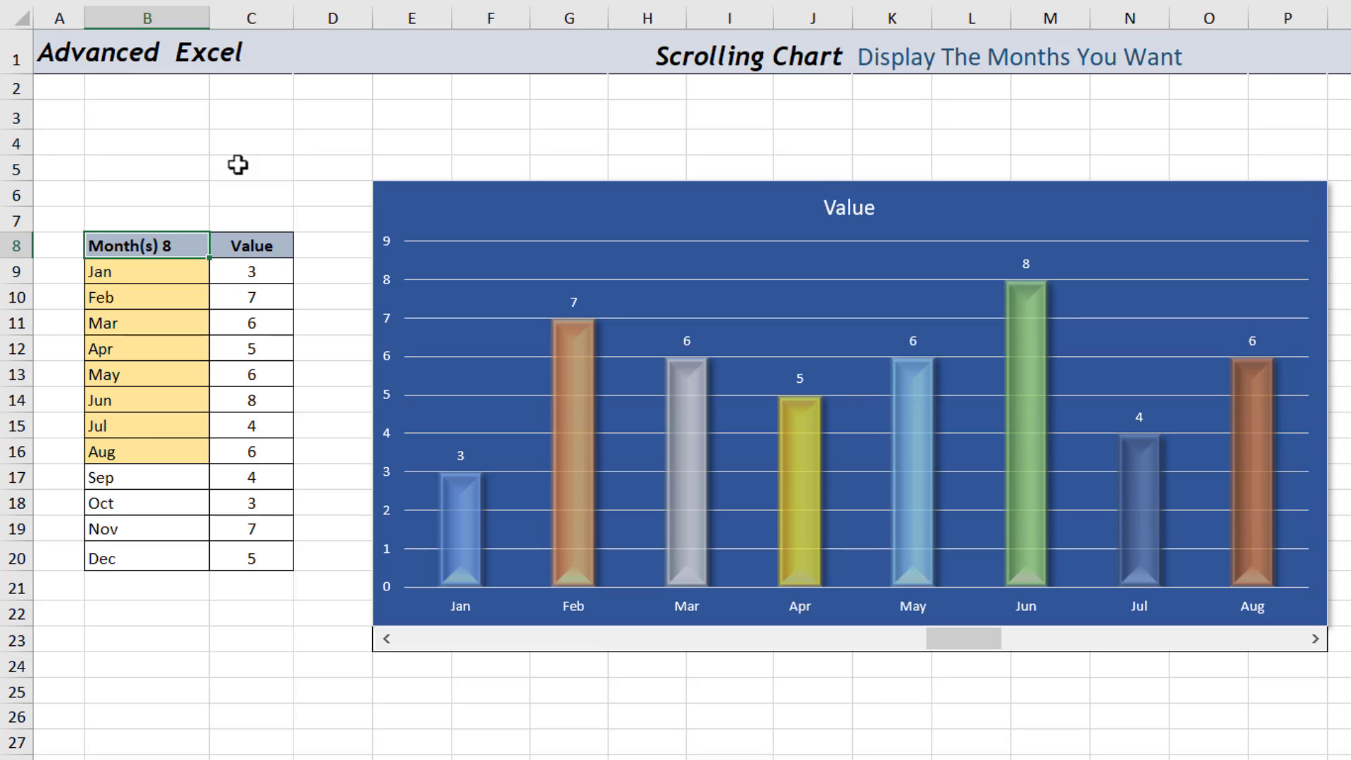
type("4")
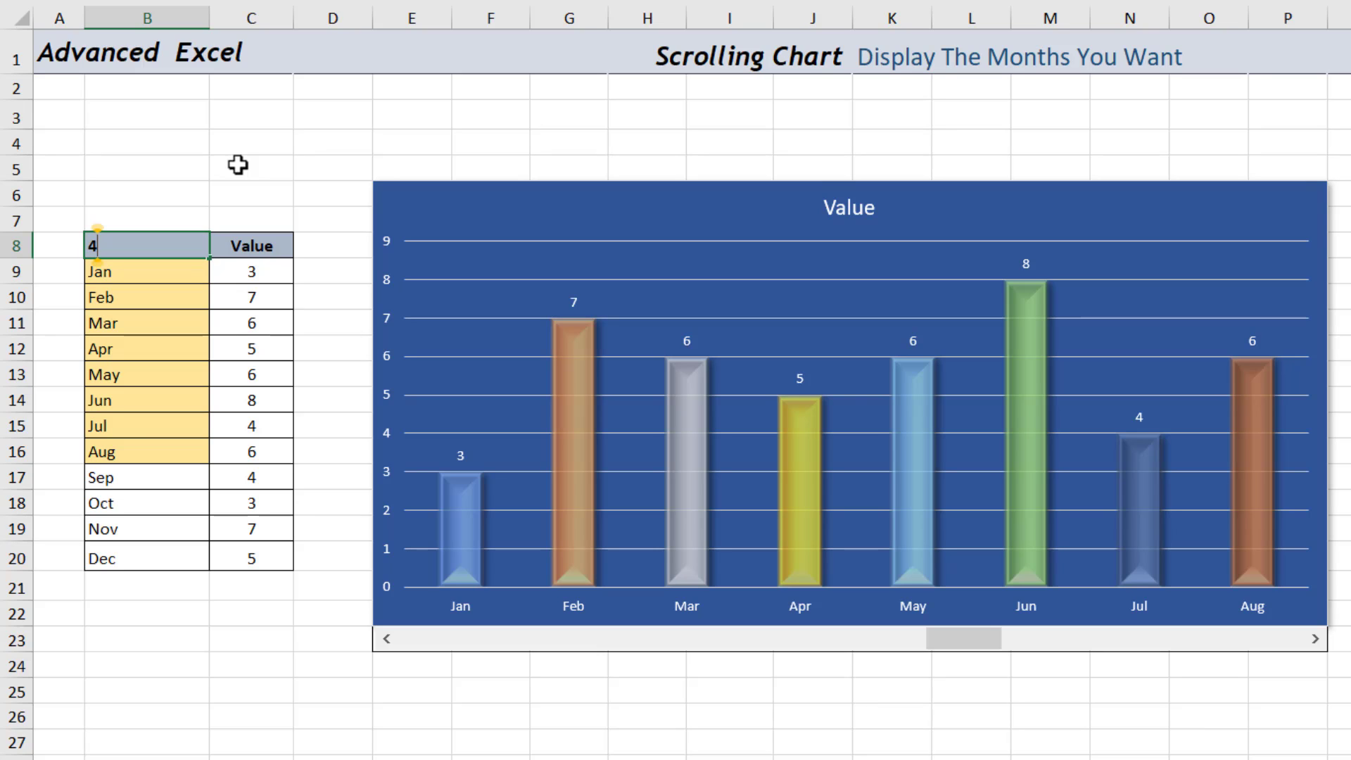
key("Return")
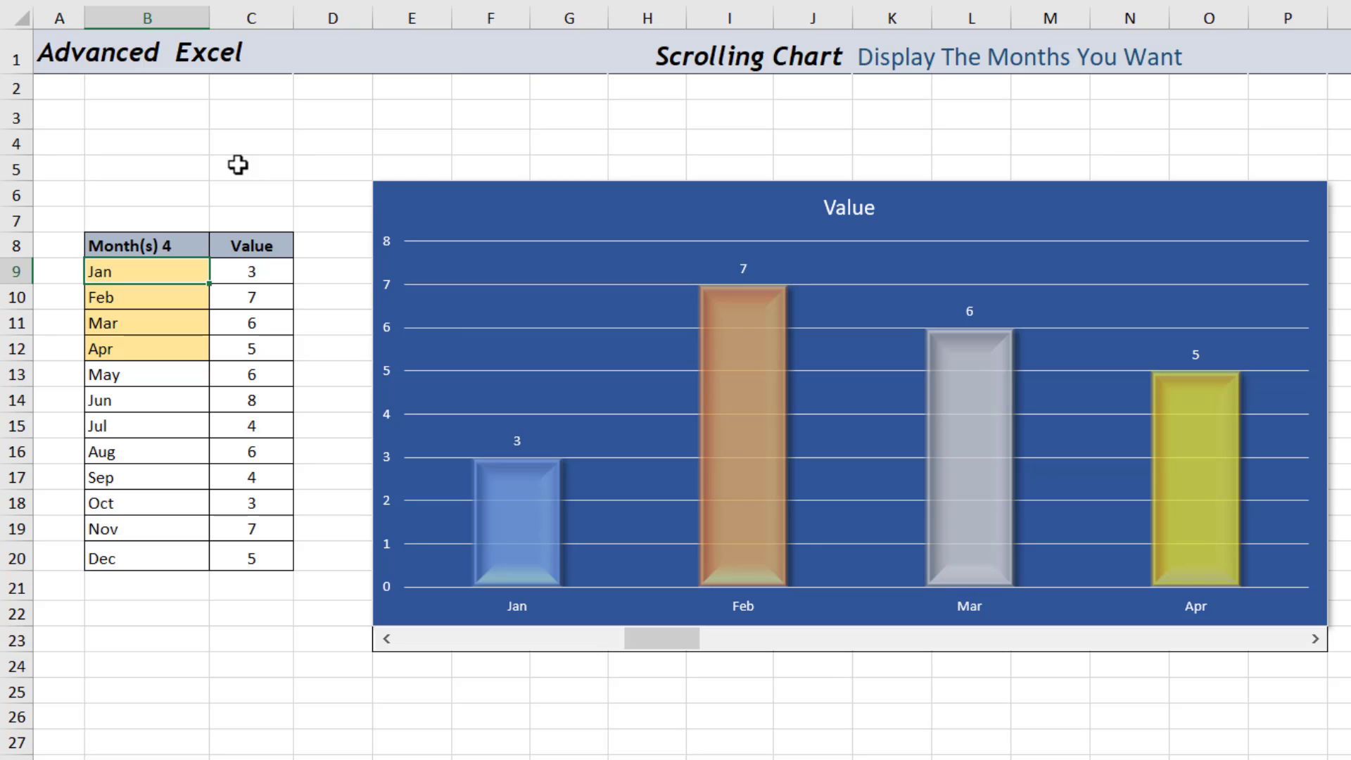
key("Up")
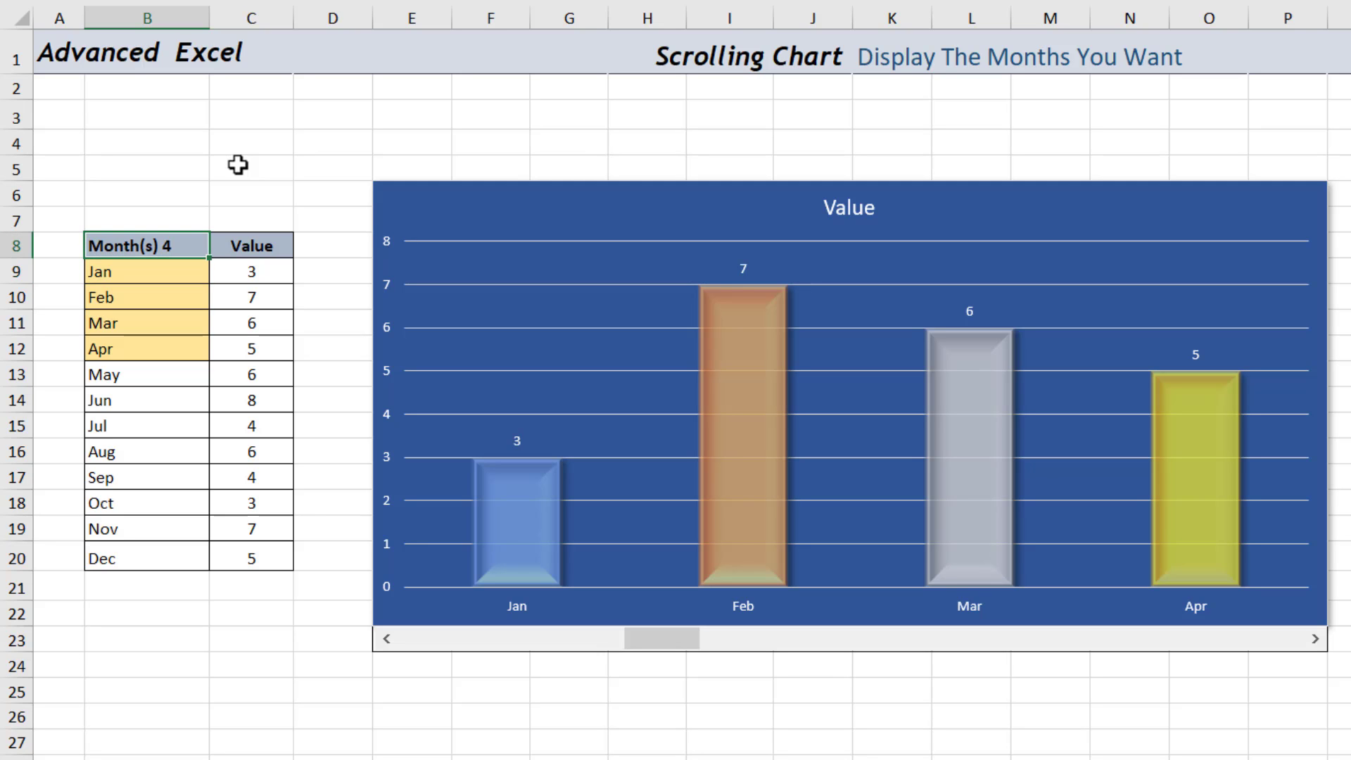
type("6")
key("Return")
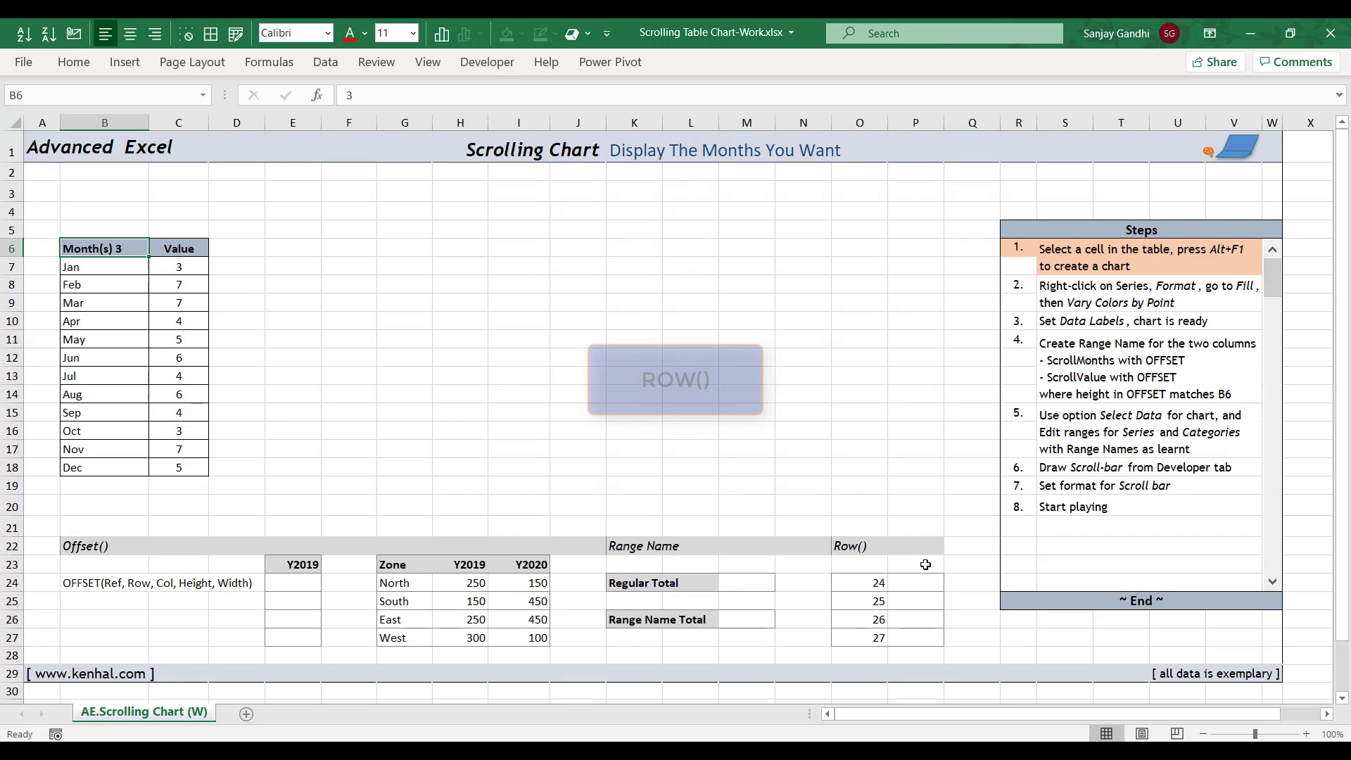
- Enter =ROW() in cell P24 of the Row() section and fill it down through P27
left_click(916, 584)
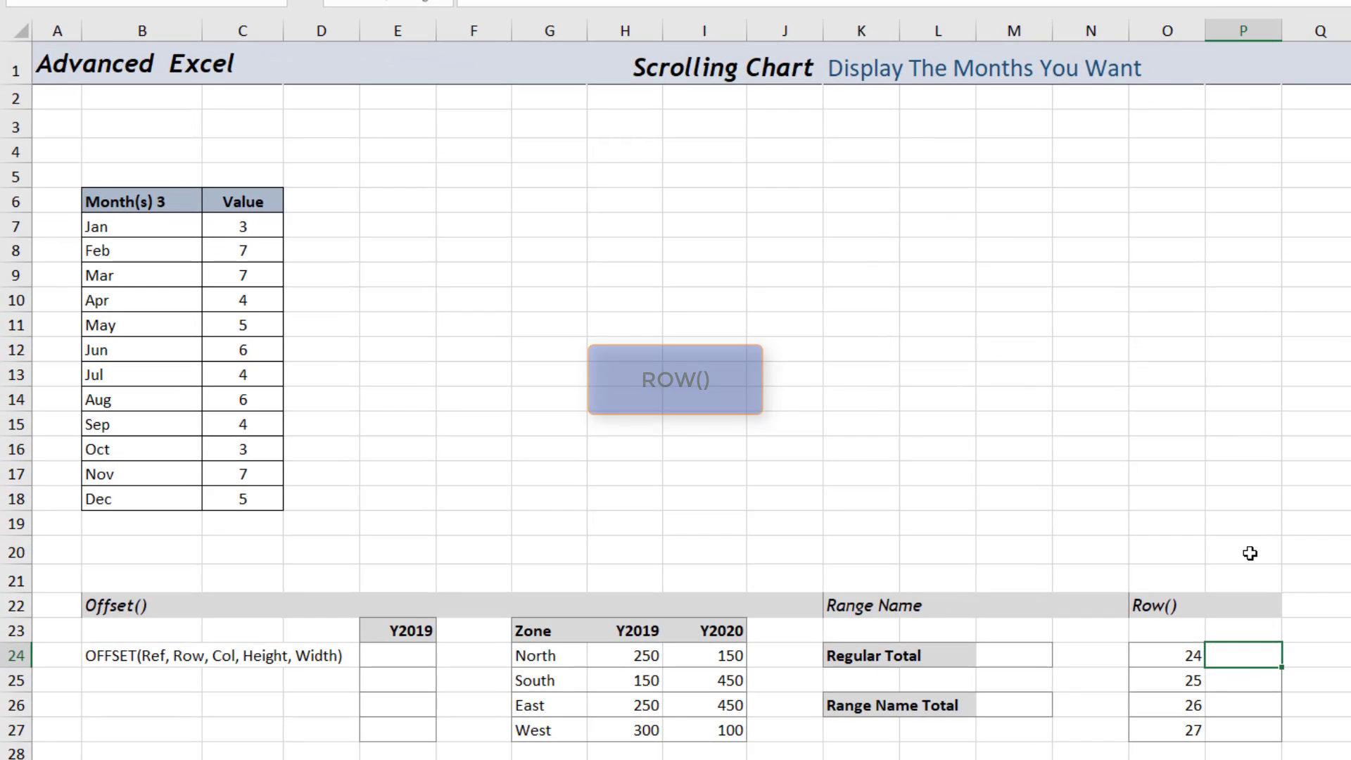
type("=ROW()")
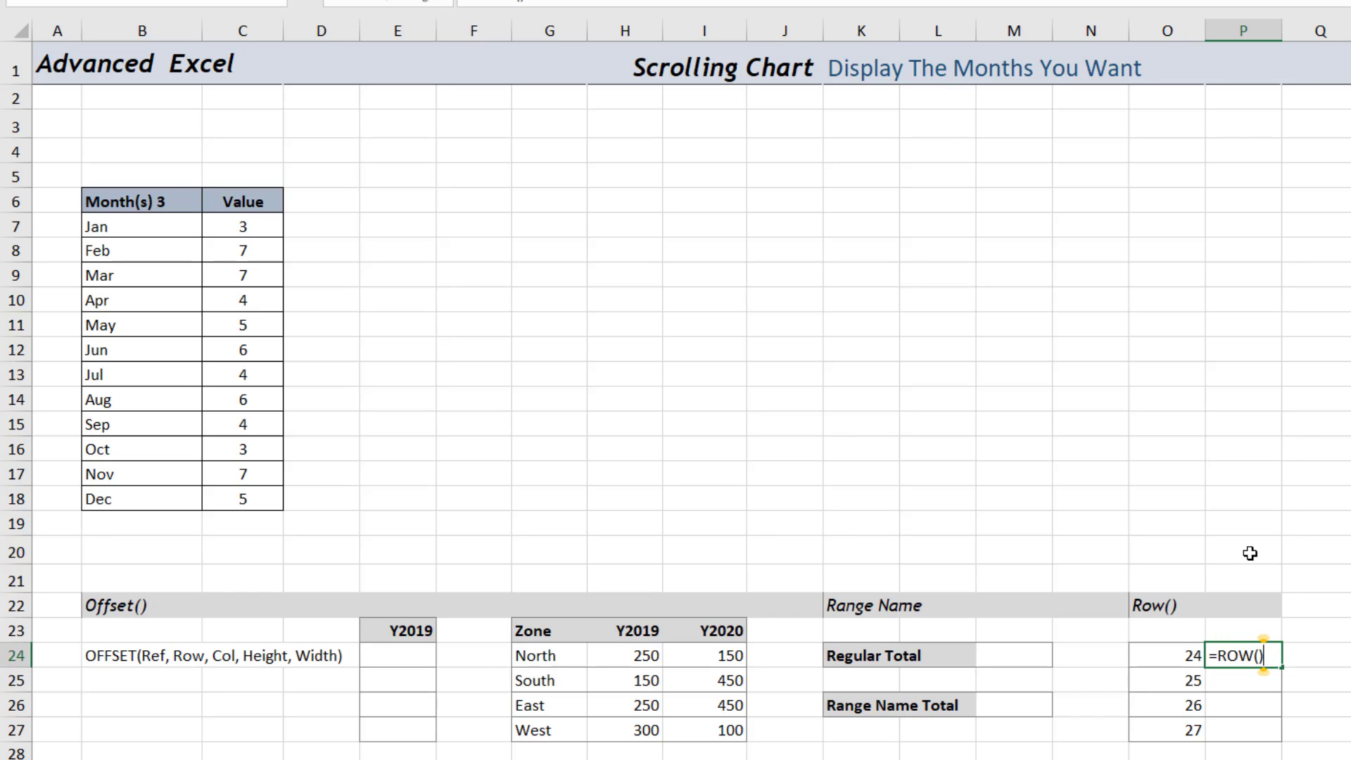
key("Return")
key("Up")
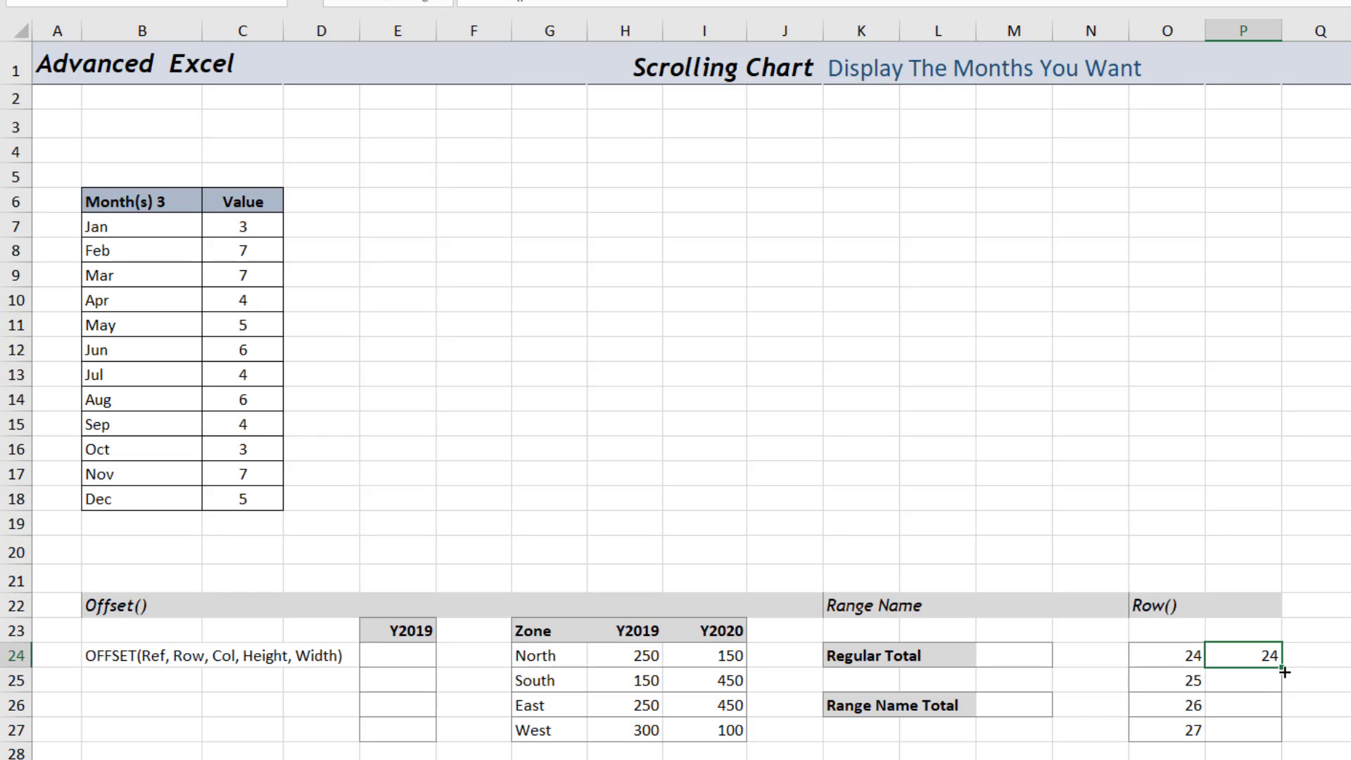
left_click_drag(1284, 671, 1281, 736)
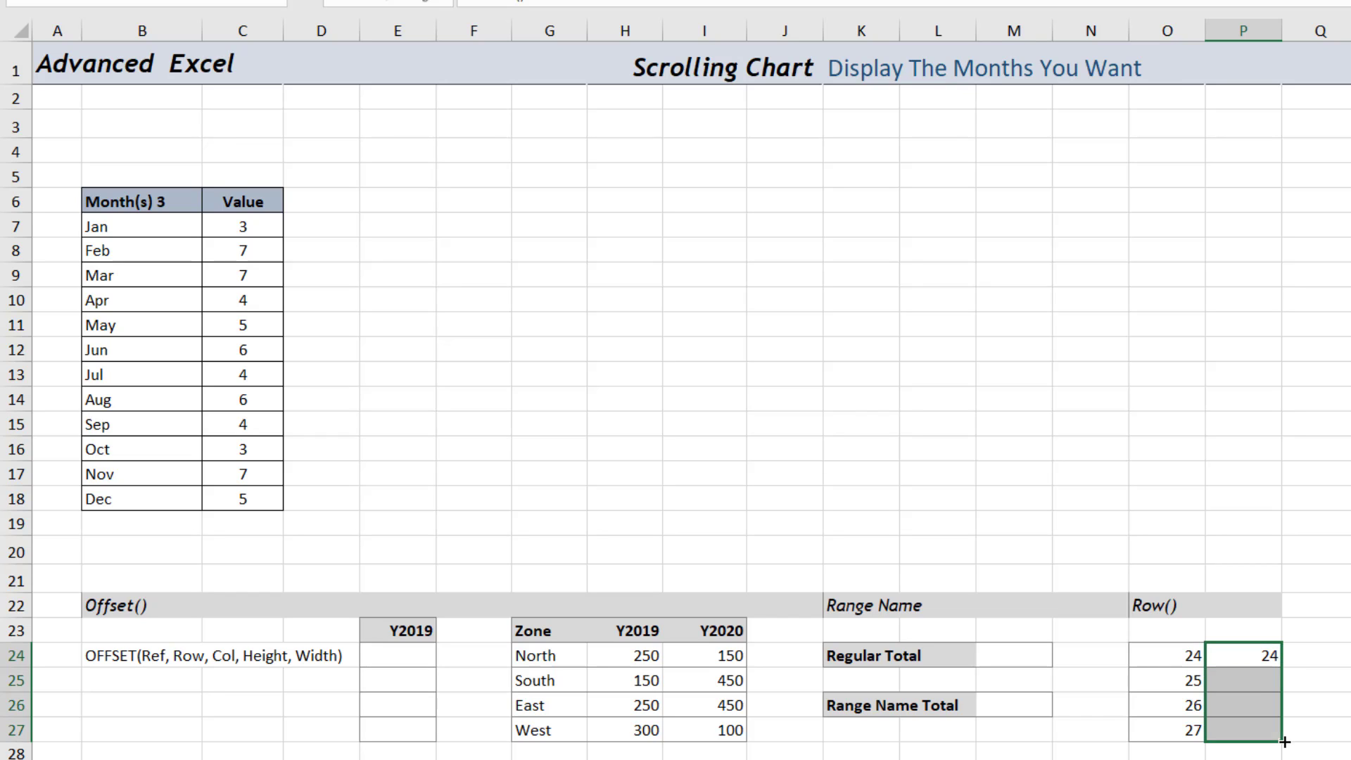
- Inspect the ROW formulas in cells P24 and P26 without altering them
left_click(1231, 656)
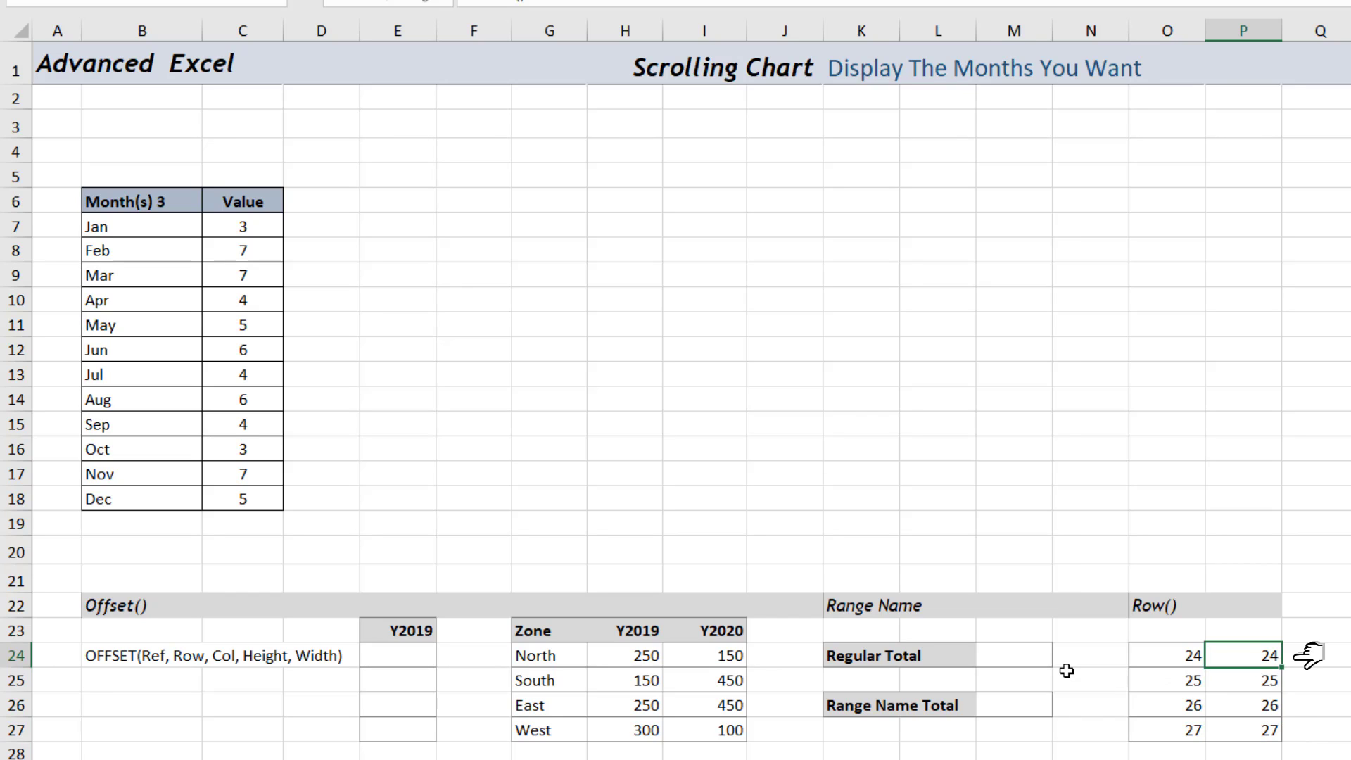
key("F2")
key("Return")
key("Down")
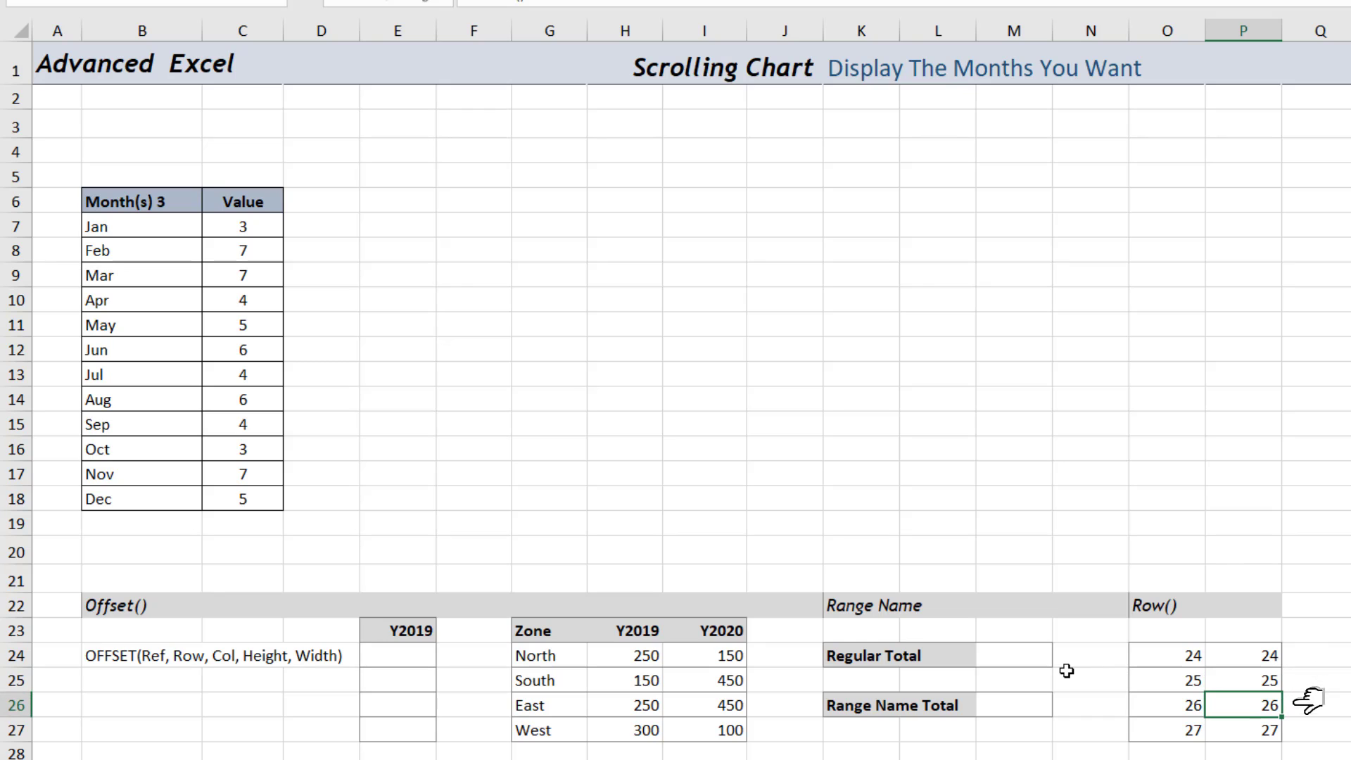
key("F2")
key("Return")
key("Up")
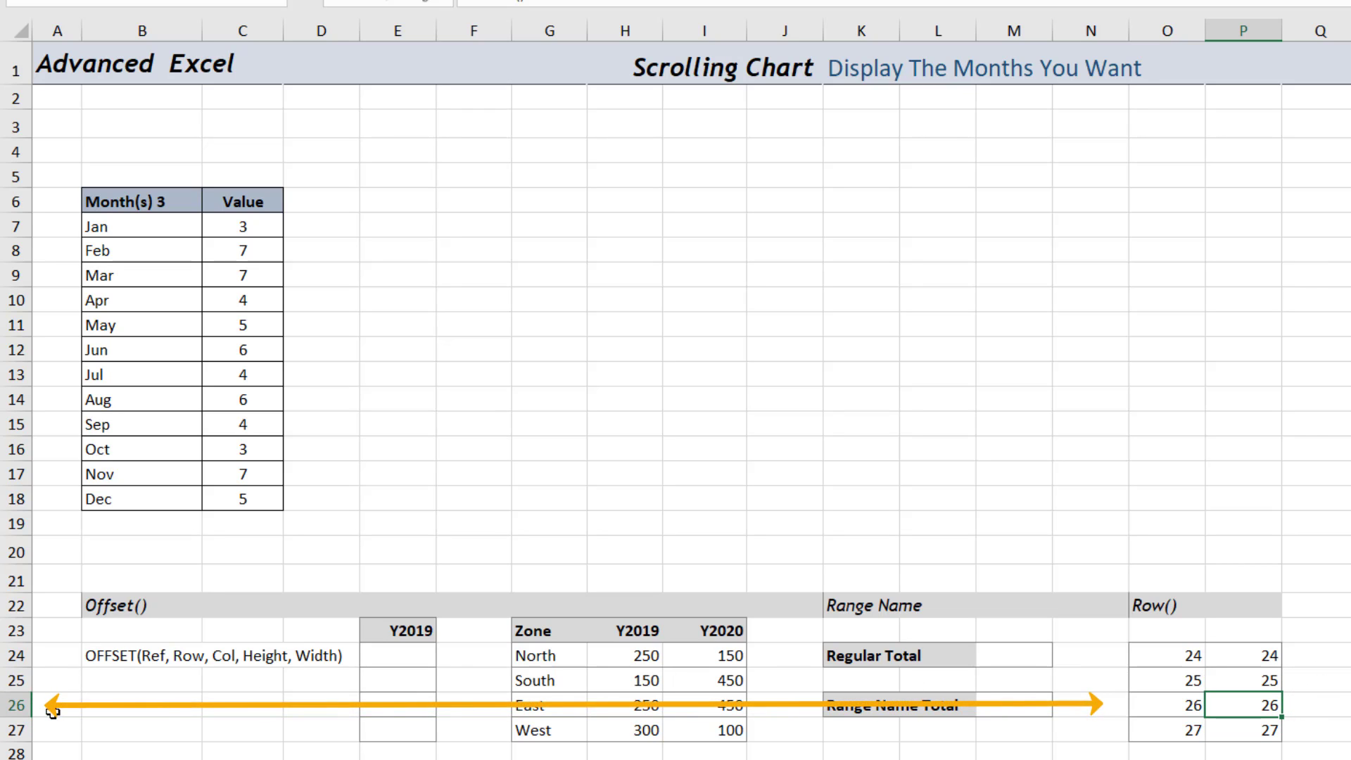
- Change the formula in P24 to =ROW()-23 and fill it down through P27
left_click(1247, 655)
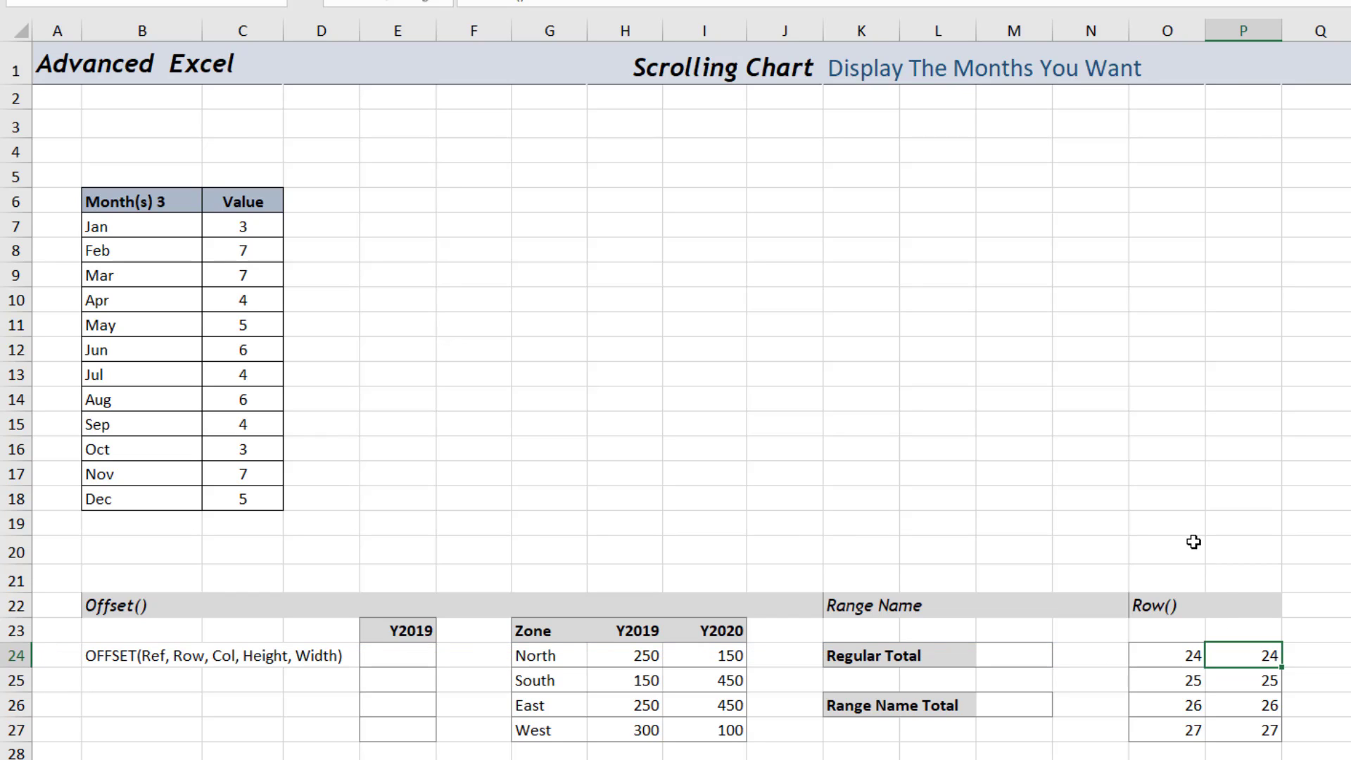
key("F2")
type("-23")
key("ctrl+Return")
left_click_drag(1283, 666, 1283, 733)
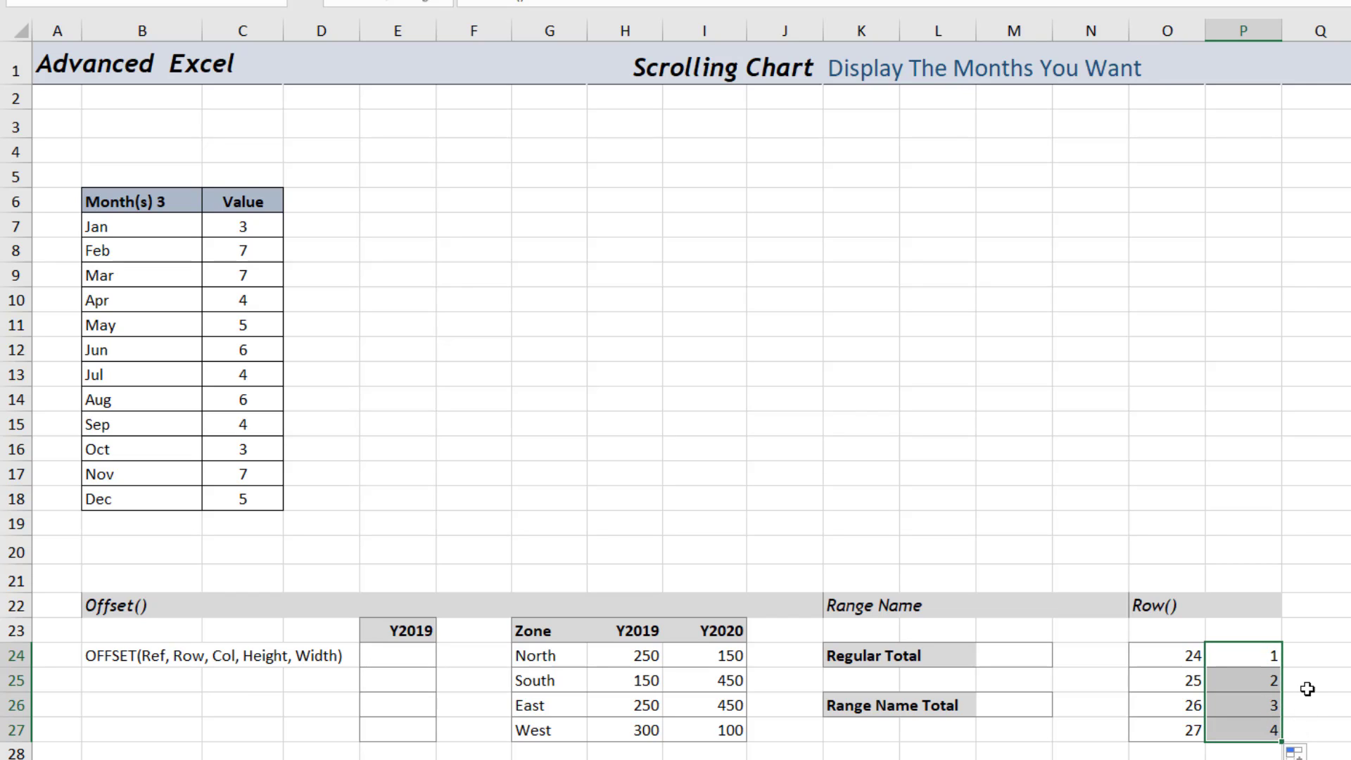
- Change the formula in P24 to =ROW()-22 and fill it down through P27
left_click(1261, 654)
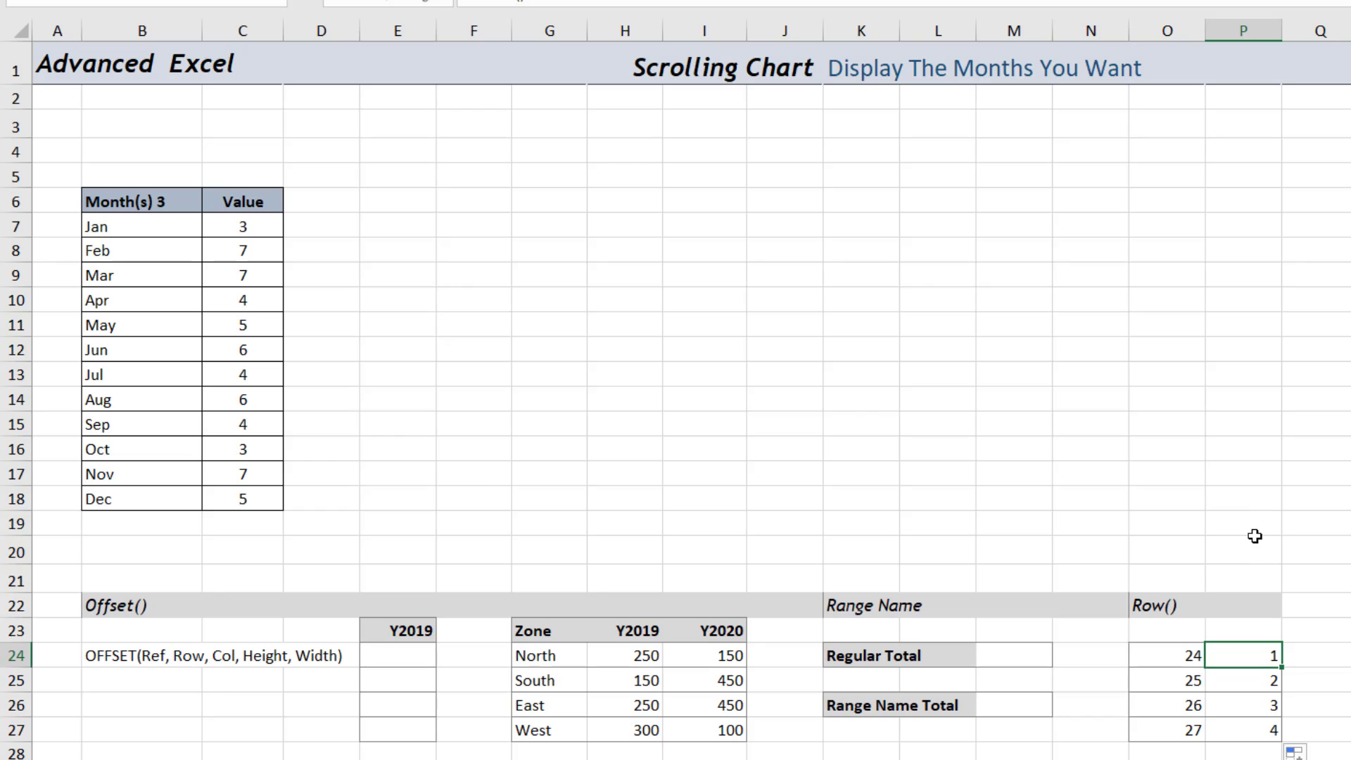
key("F2")
key("BackSpace")
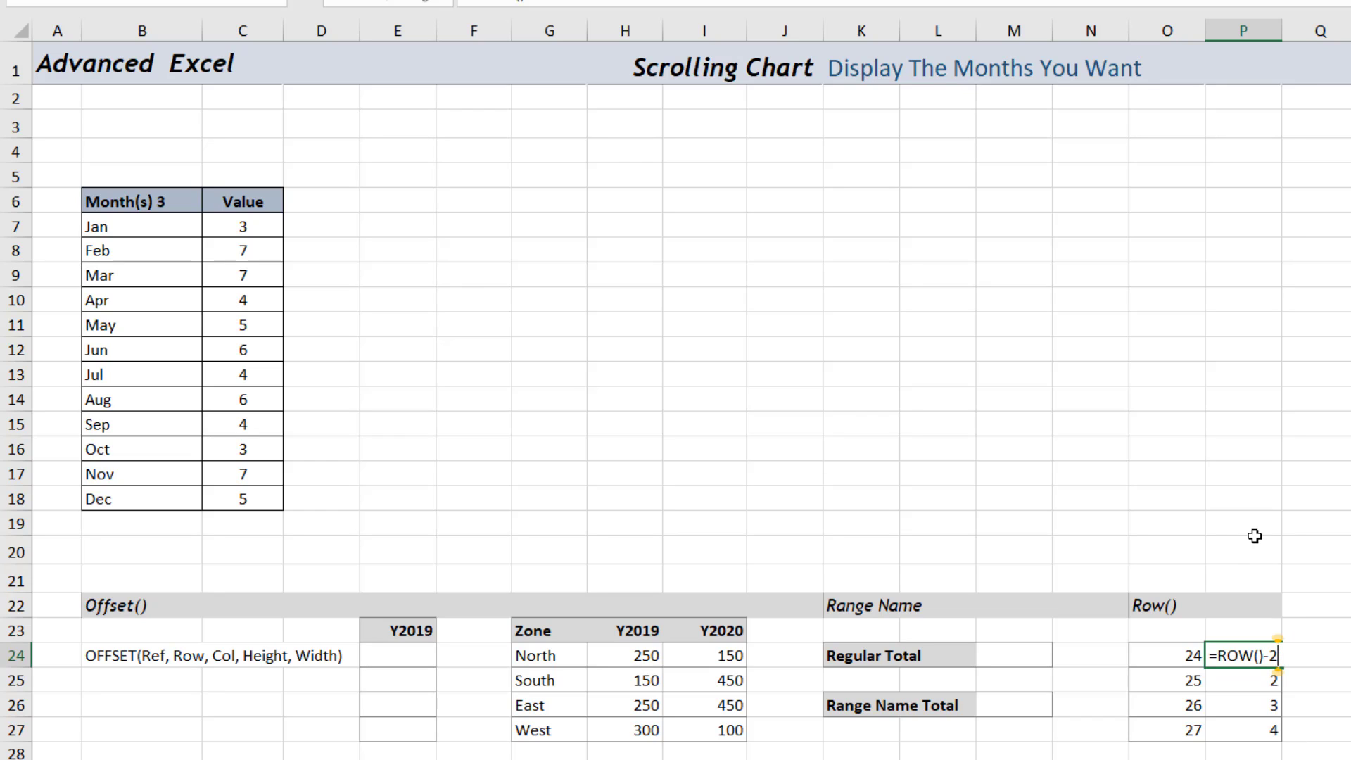
type("2")
key("Return")
key("Up")
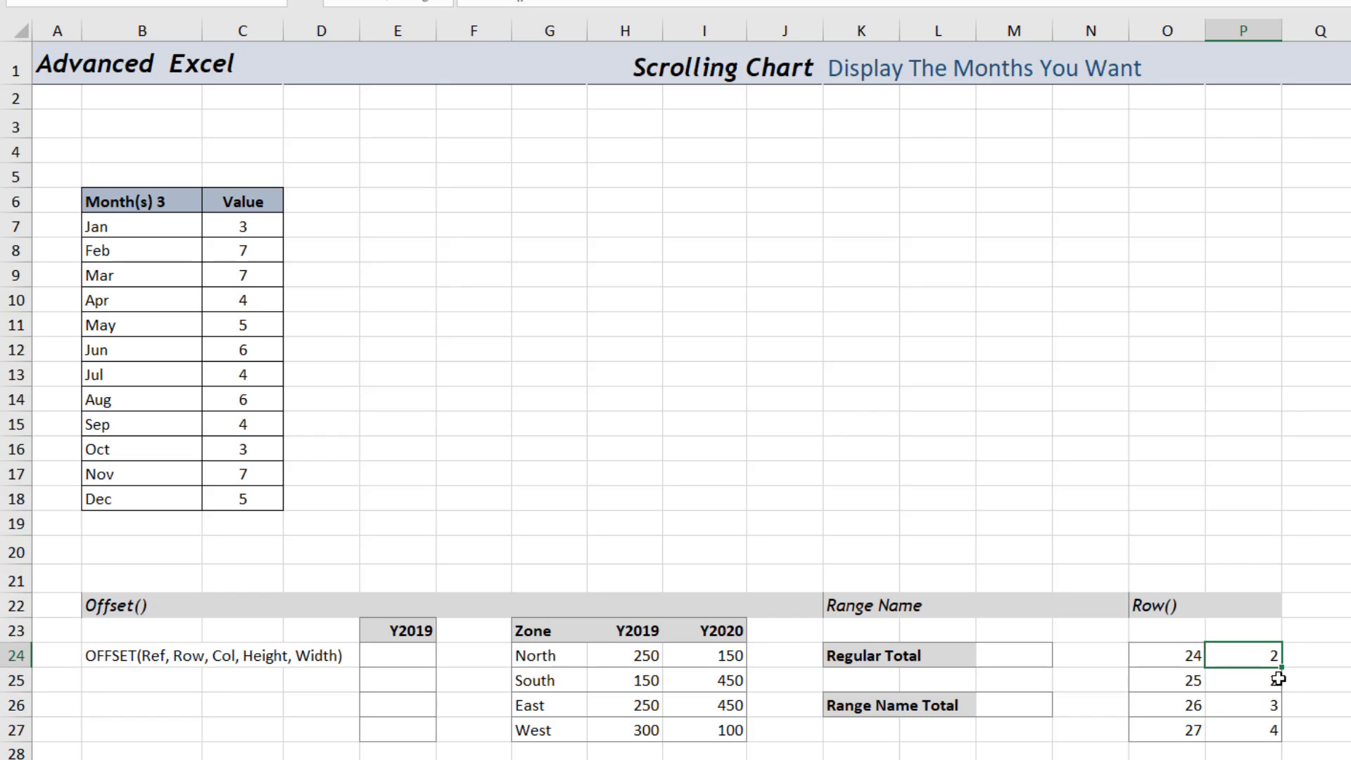
left_click_drag(1280, 668, 1280, 743)
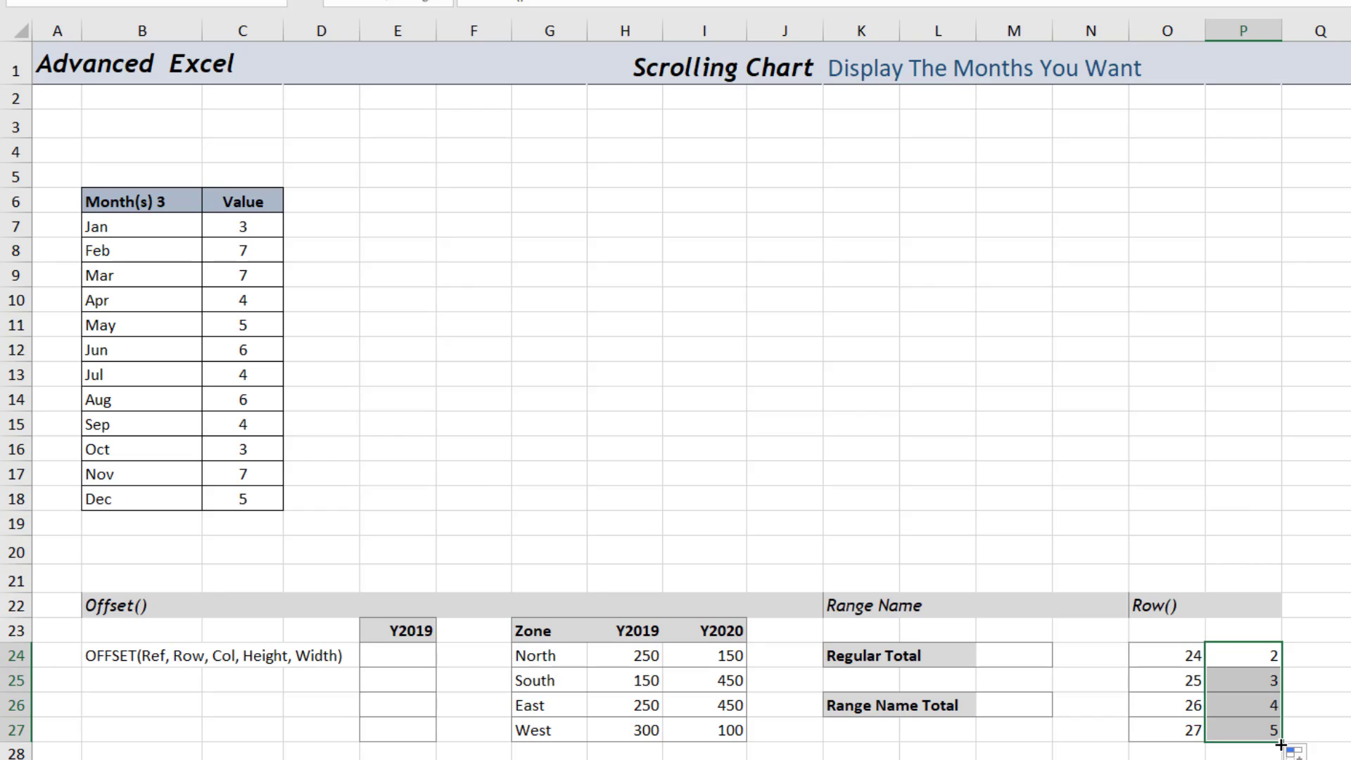
left_click(1231, 685)
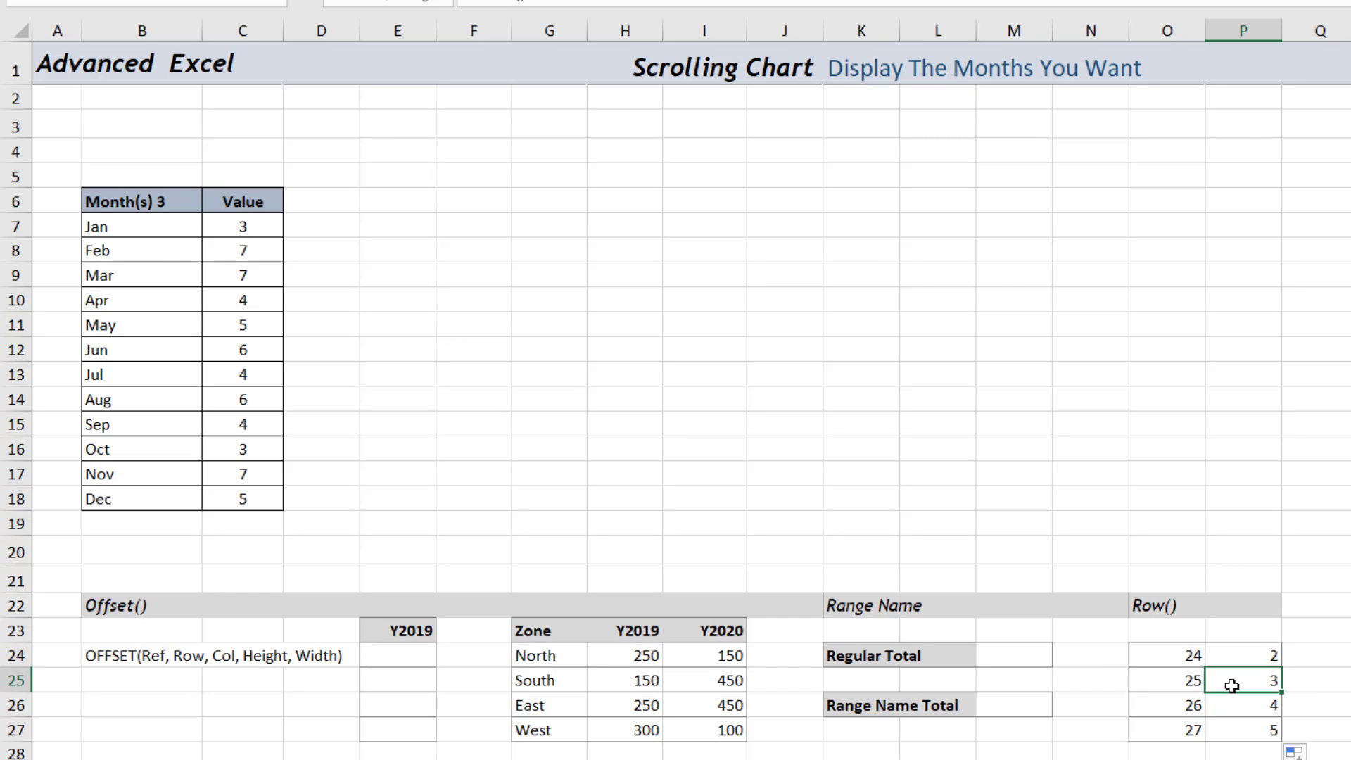
- Total the Y2019 zone values in the Regular Total cell M24 with =SUM(H24:H27)
left_click(1011, 656)
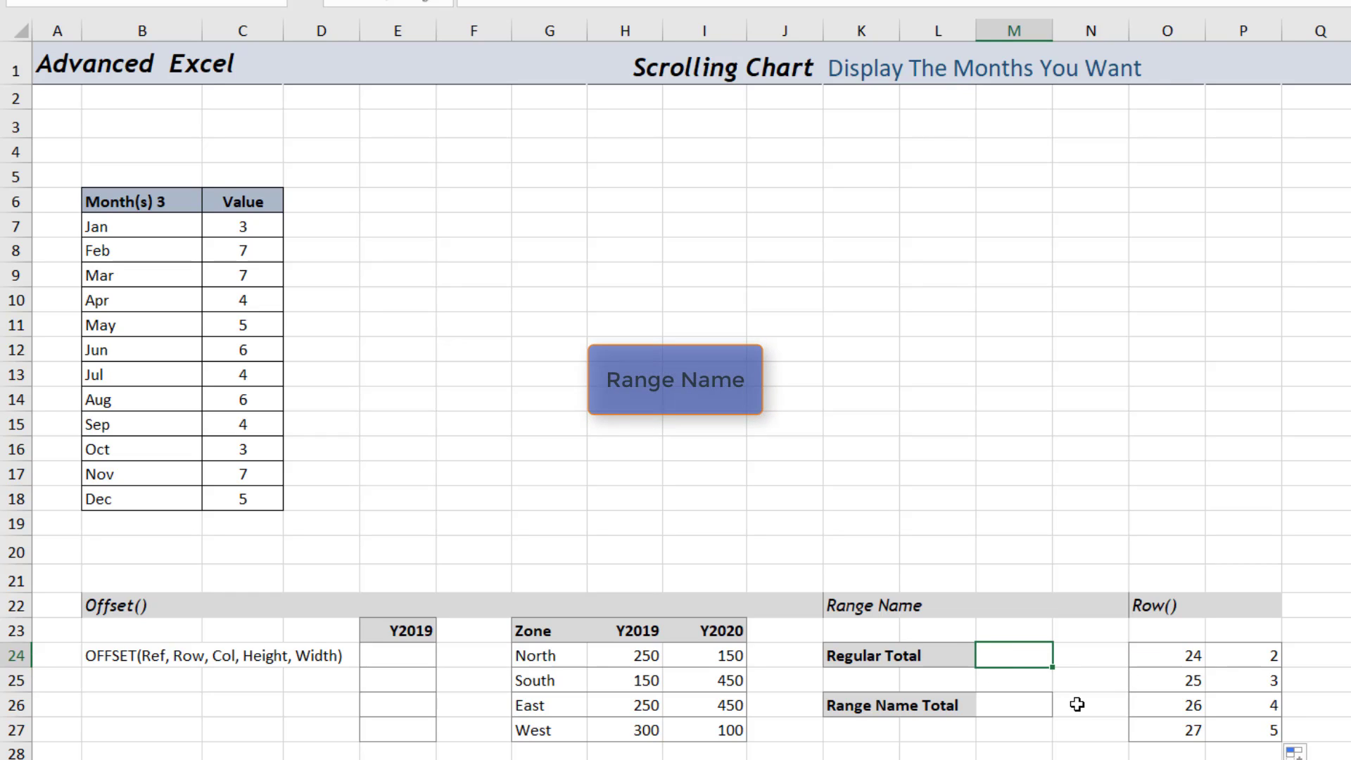
type("=SUM(")
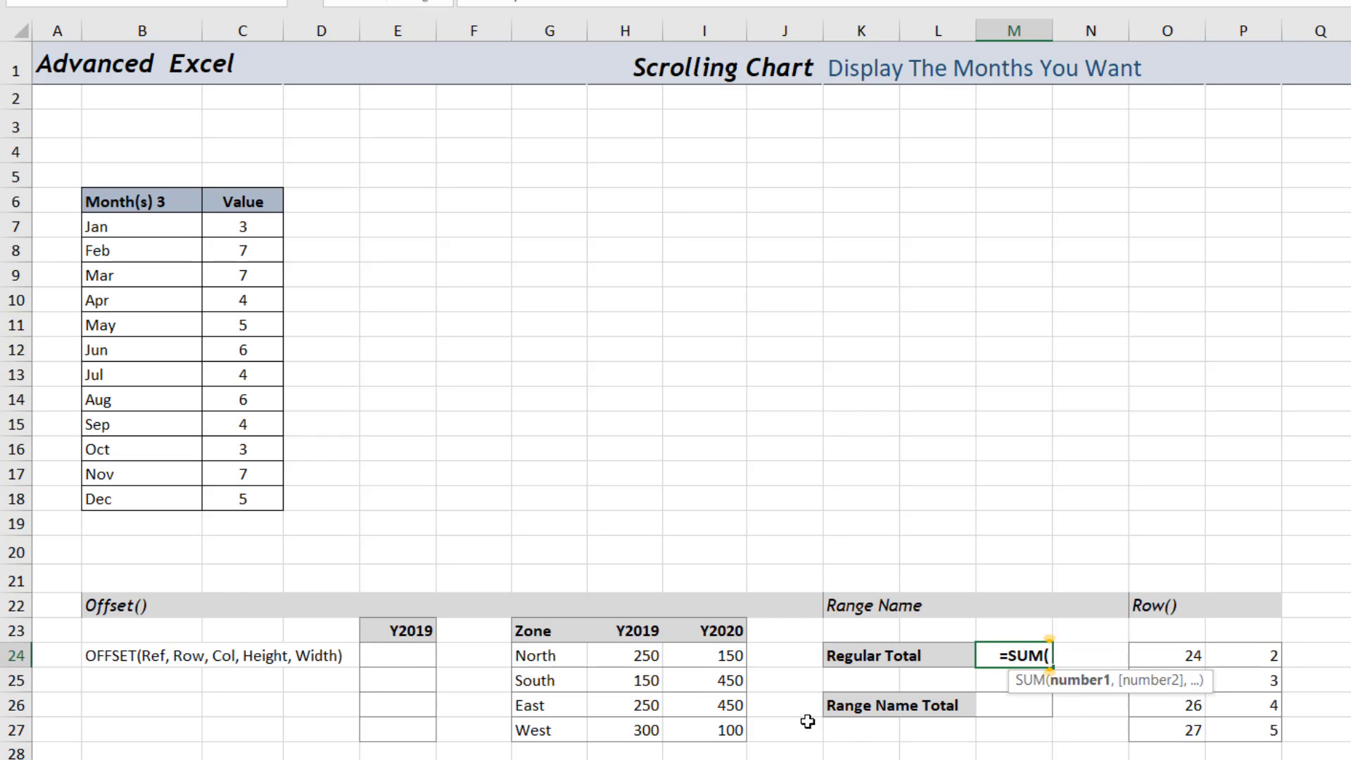
left_click(645, 657)
left_click_drag(645, 657, 643, 728)
type(")")
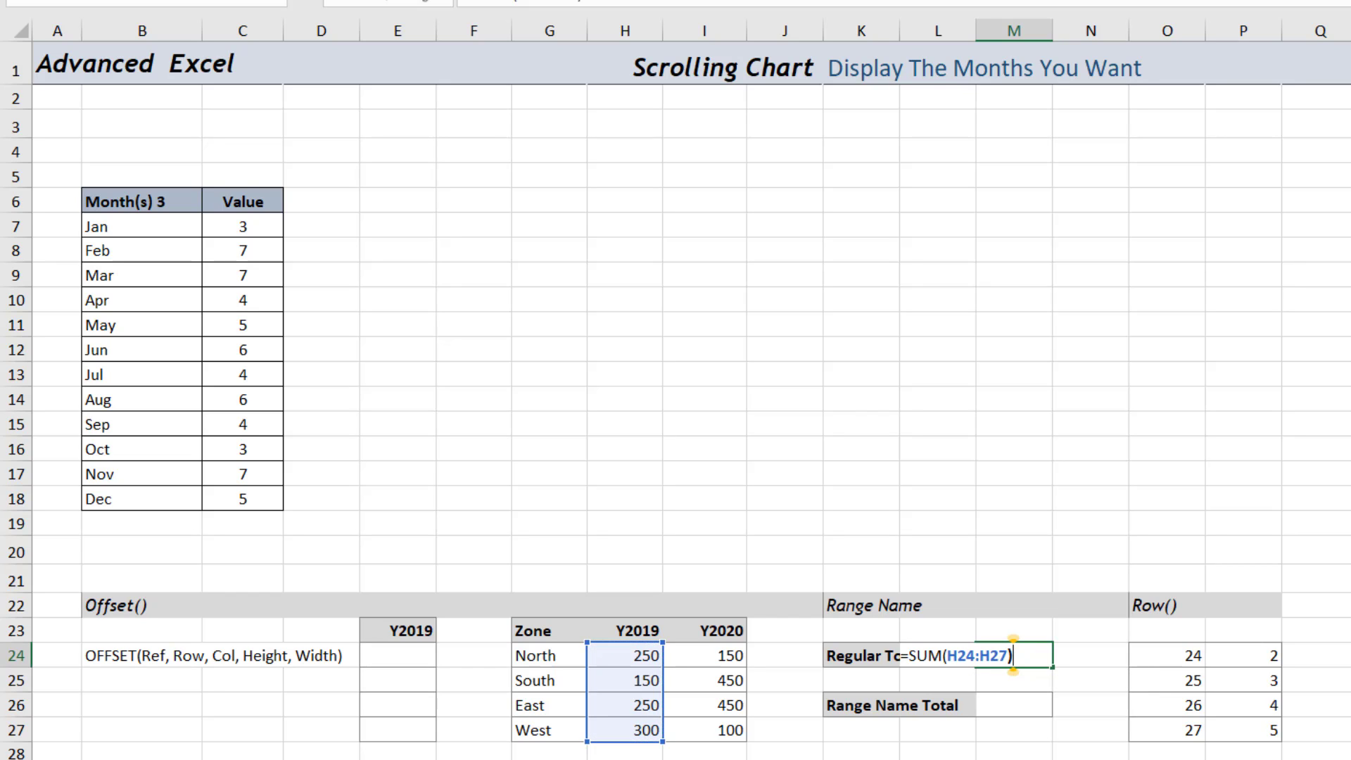
key("Return")
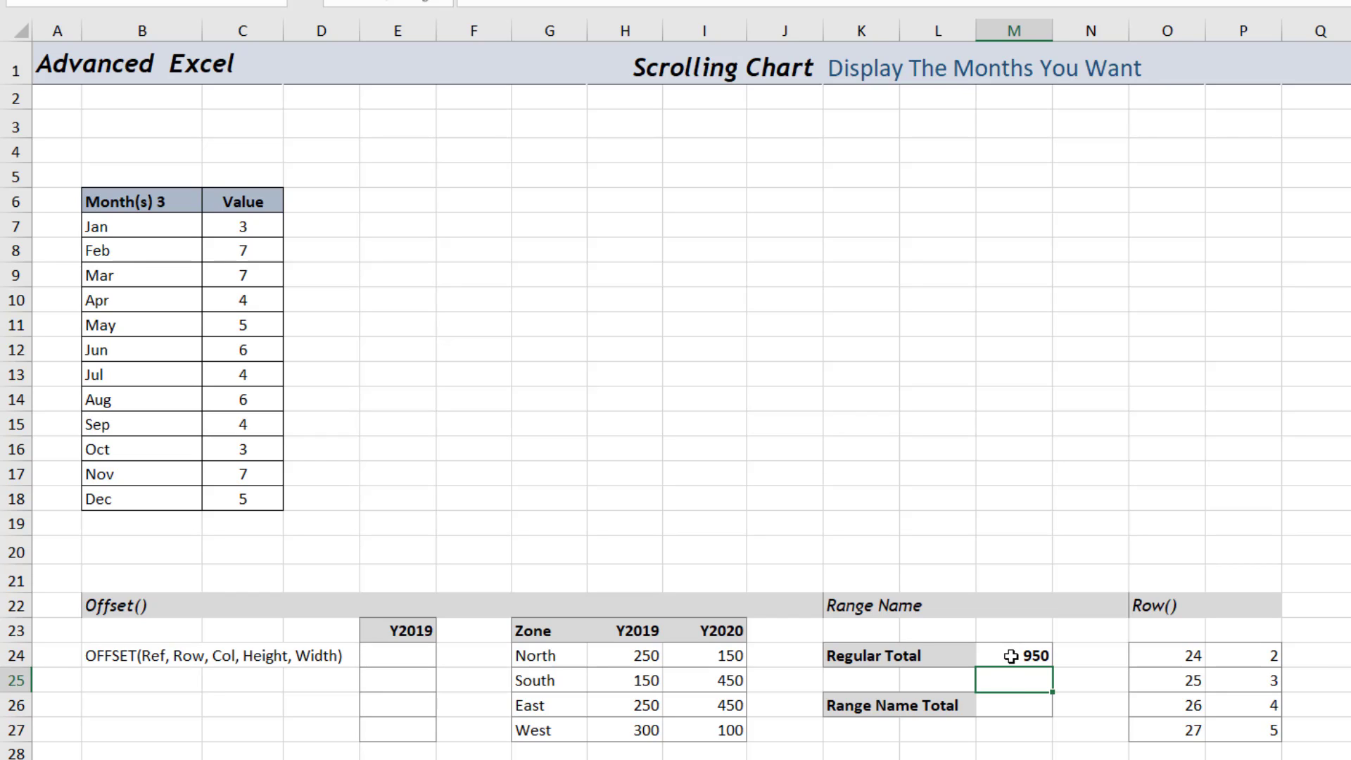
- Examine the Y2019 range H24:H27 and check the Name Manager for existing range names
left_click(618, 658)
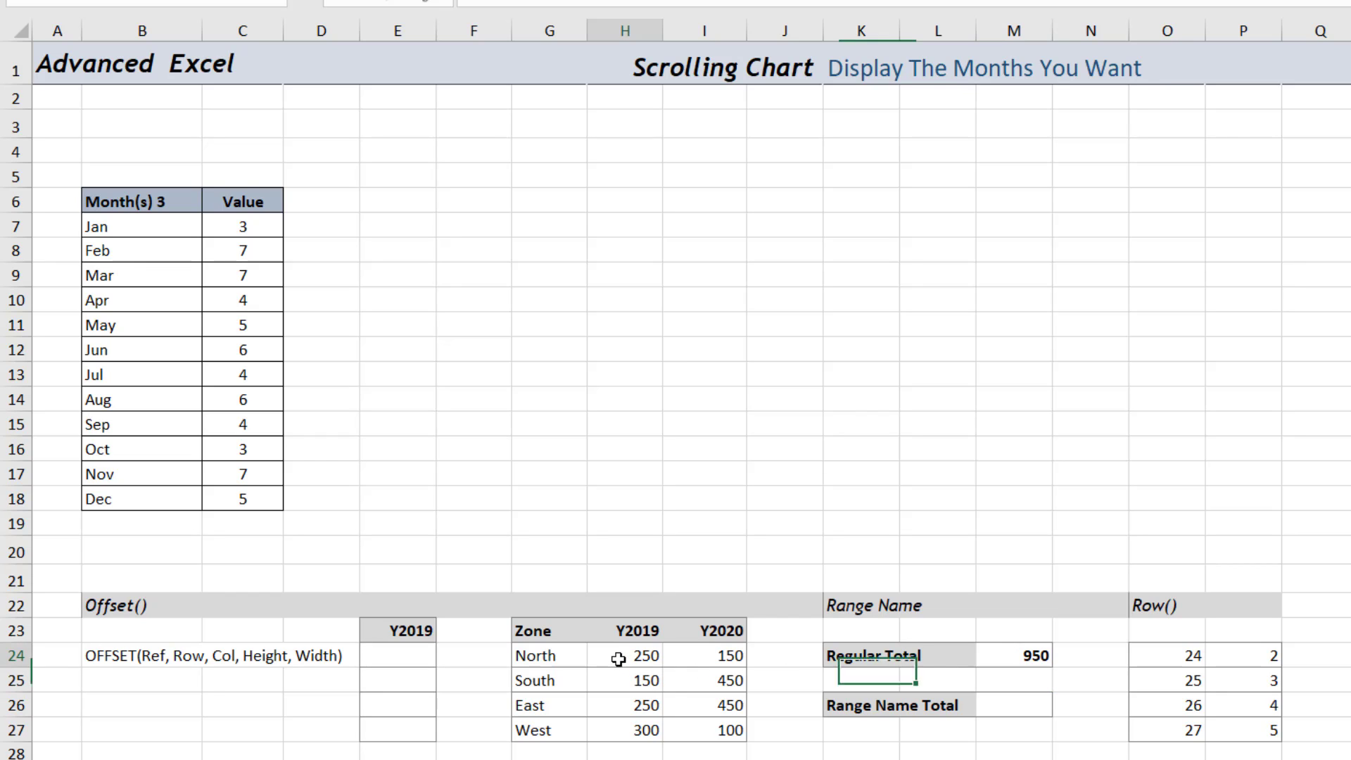
left_click_drag(617, 659, 622, 729)
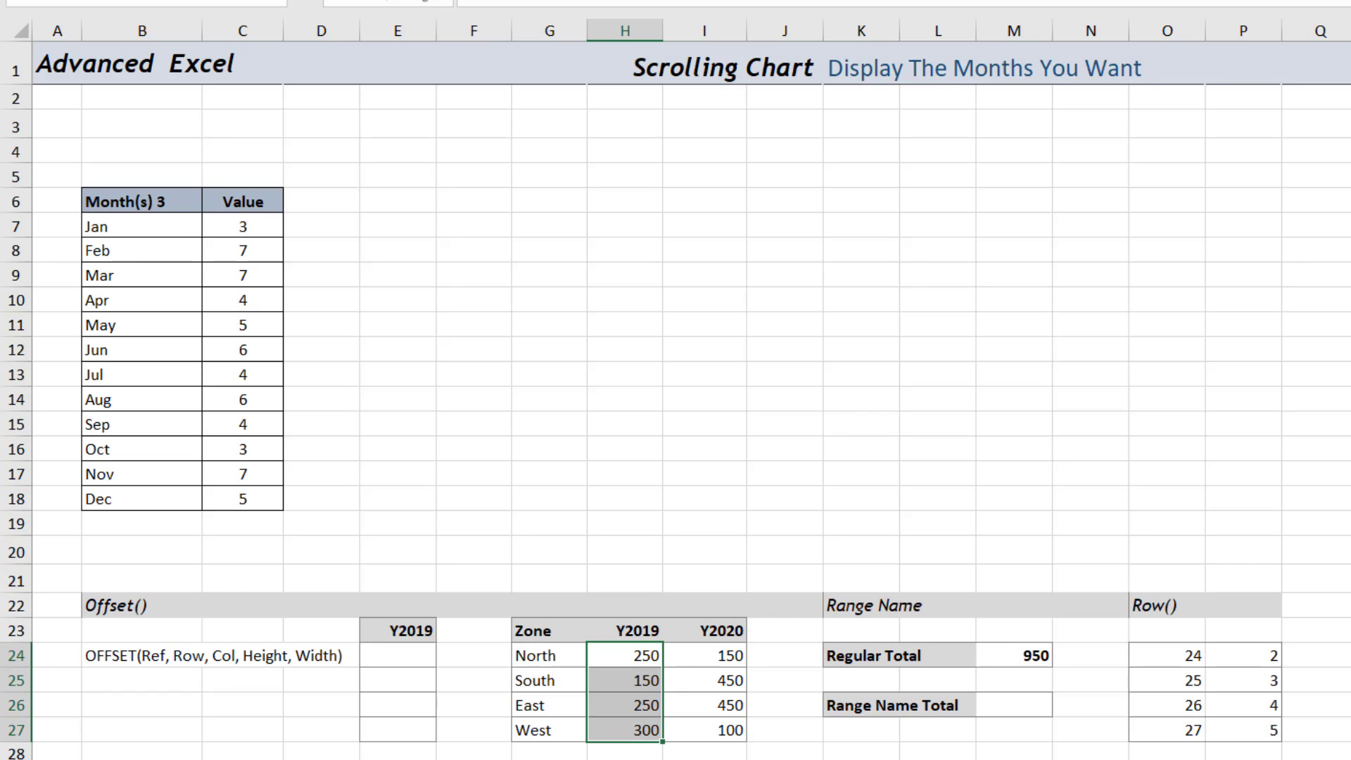
left_click(1022, 708)
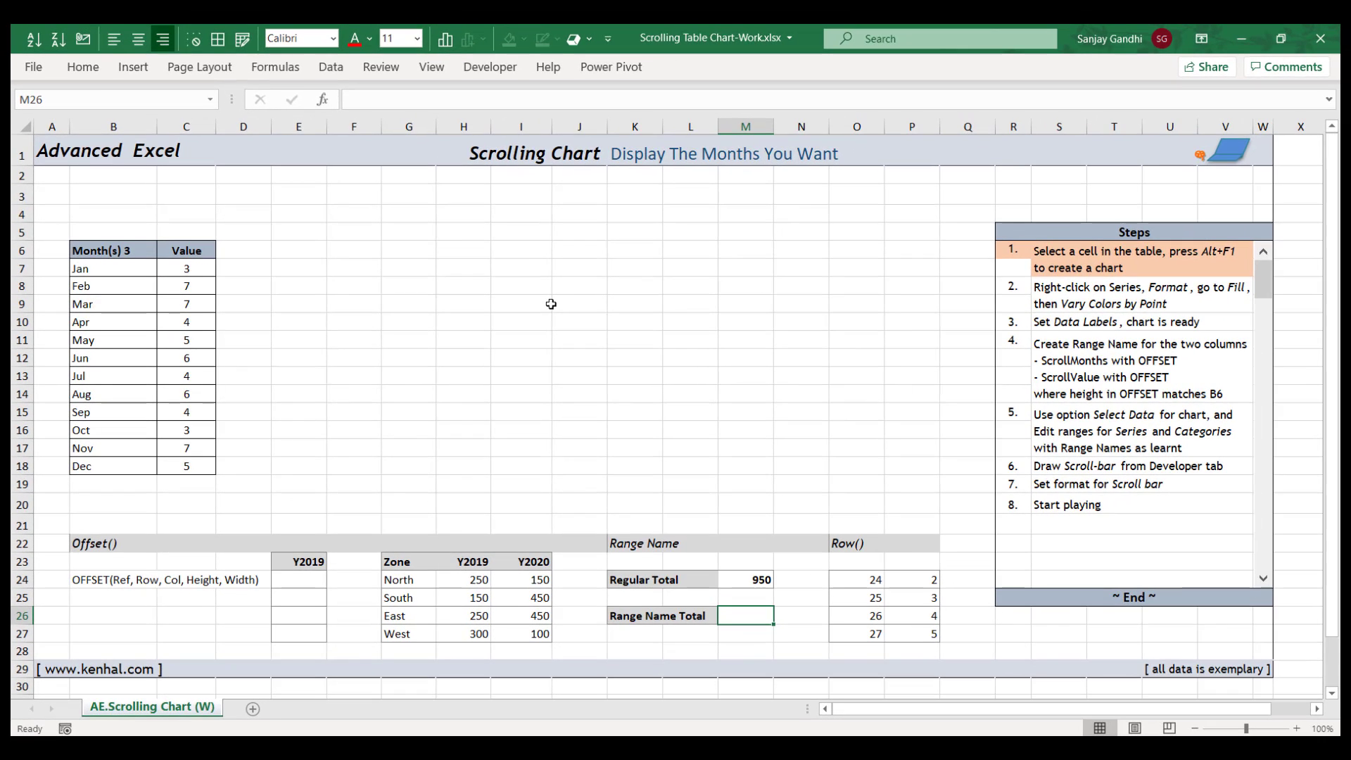
left_click(275, 67)
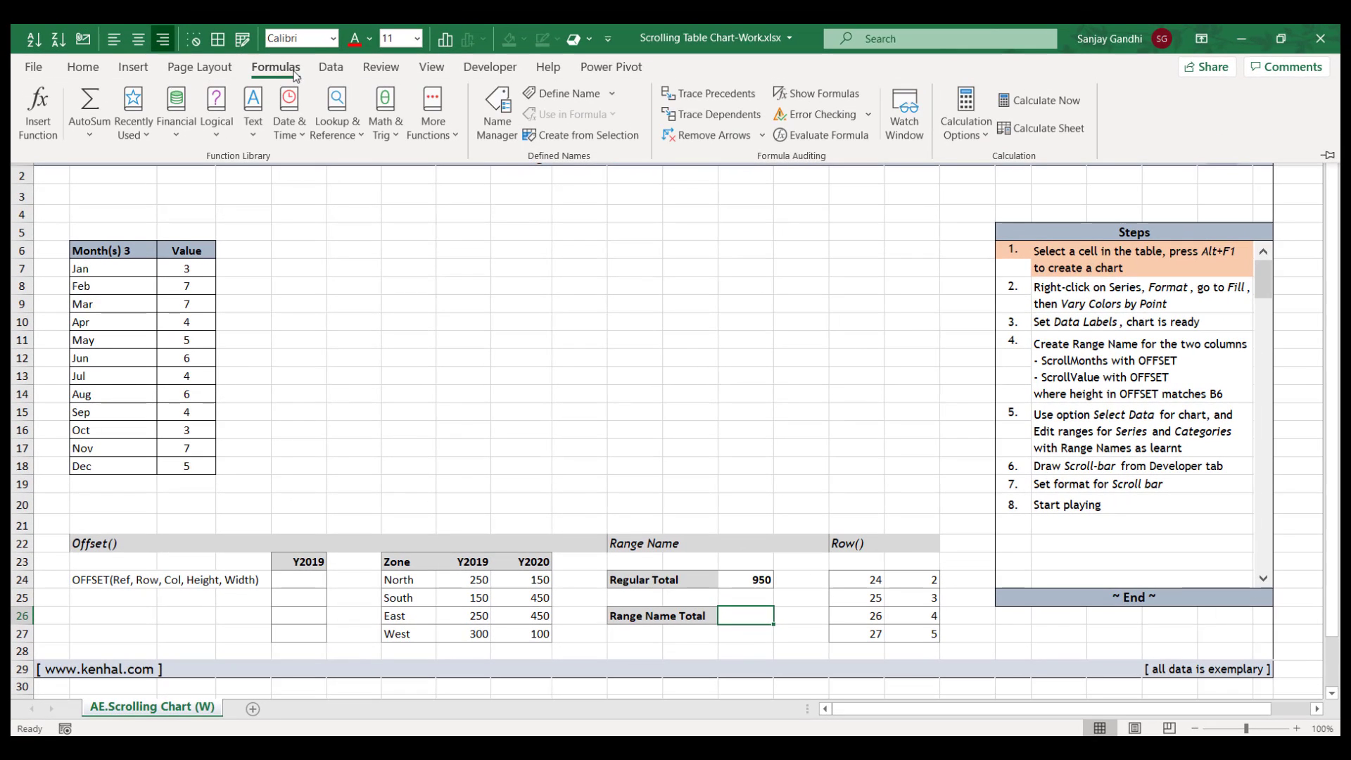
left_click(498, 137)
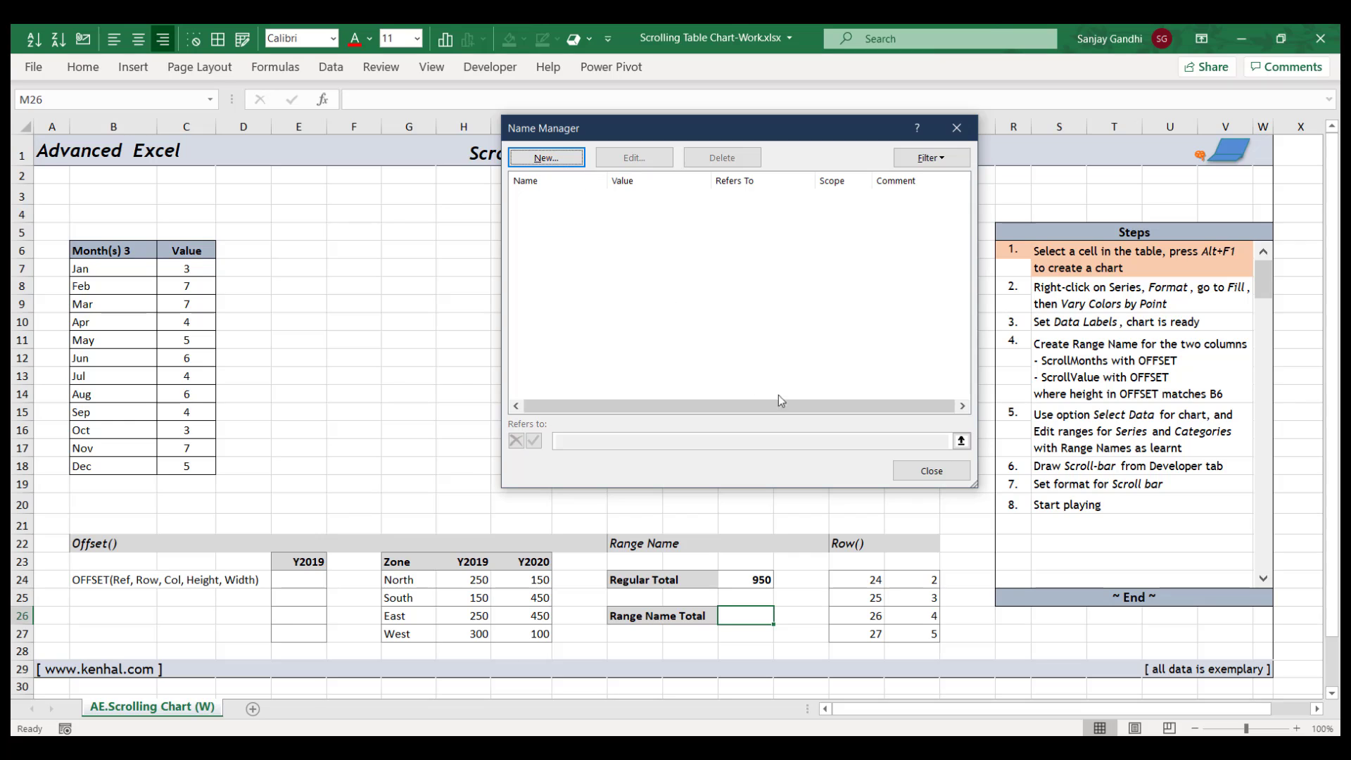
left_click(914, 473)
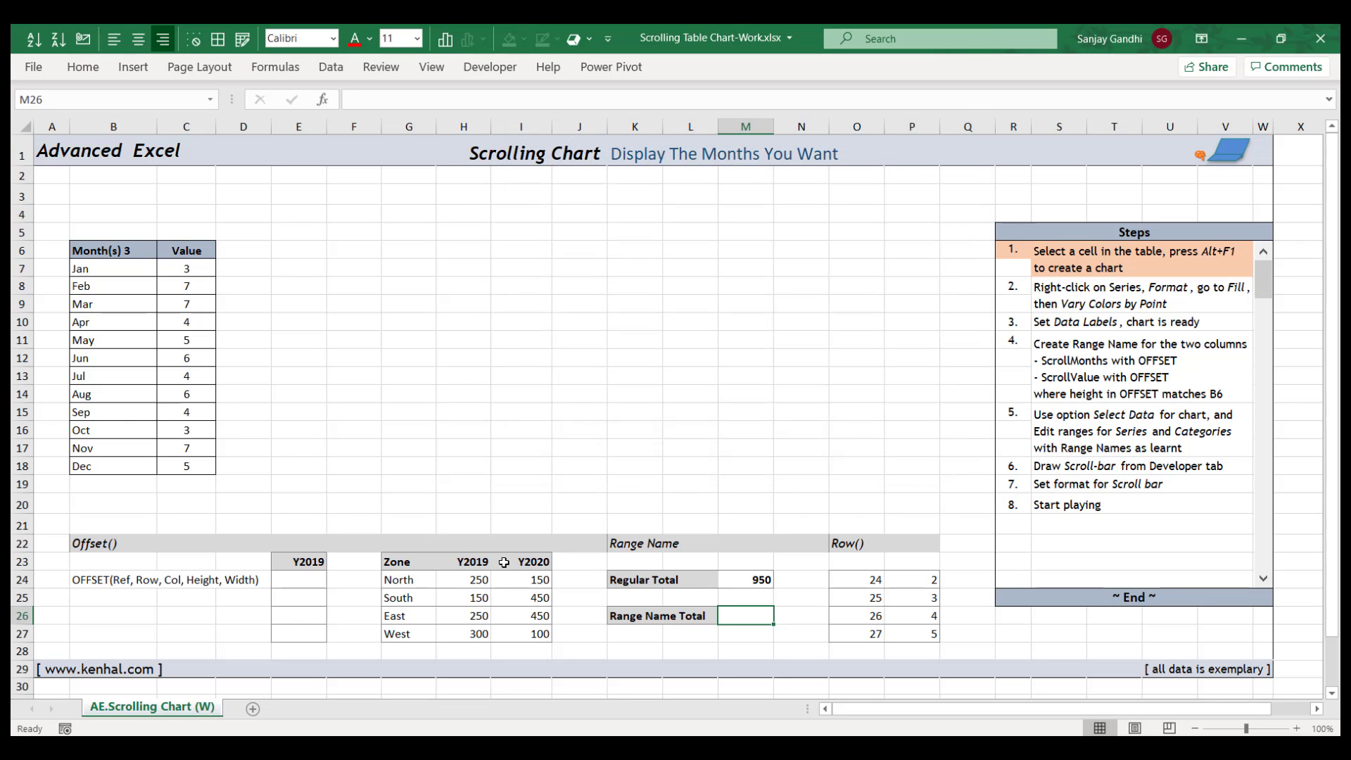
- Create a range name for the Y2020 column from selection I23:I27, using the top row as the name
left_click_drag(503, 562, 505, 631)
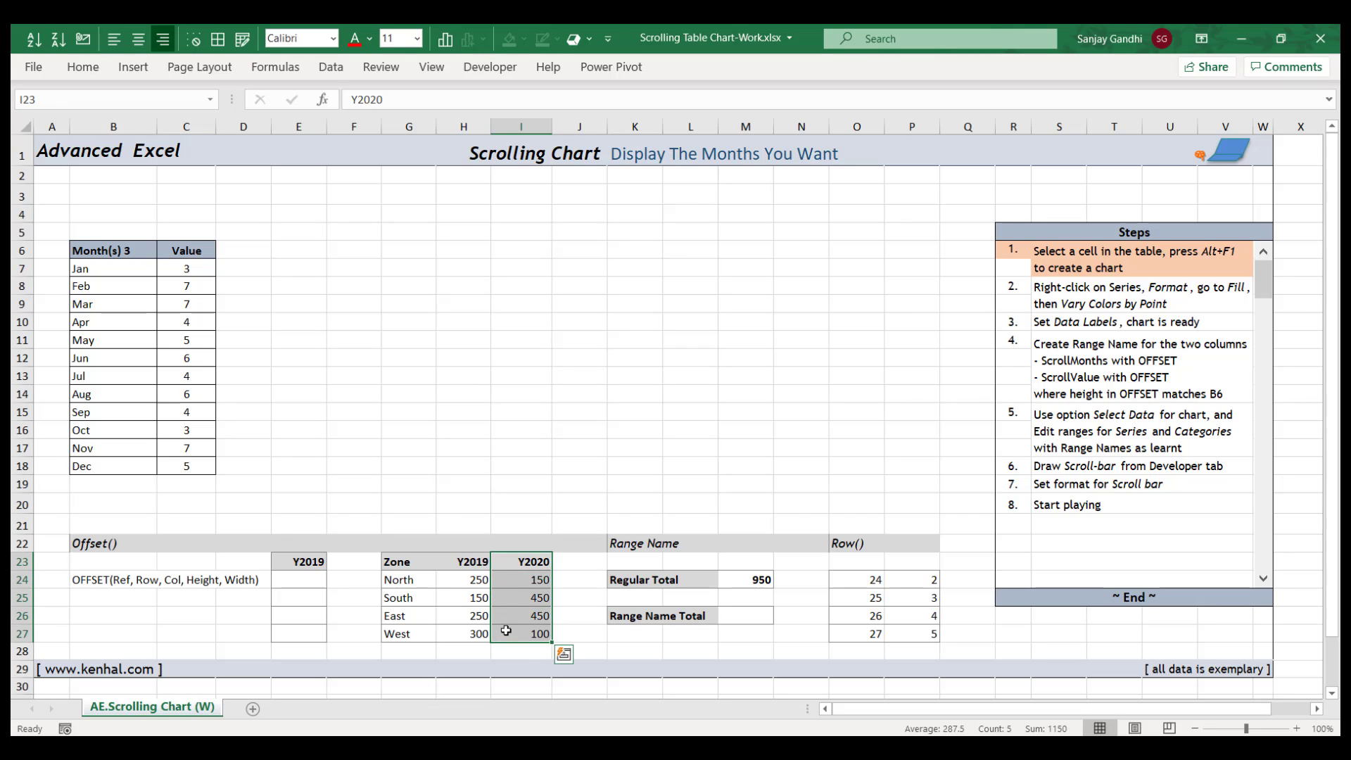
left_click(287, 76)
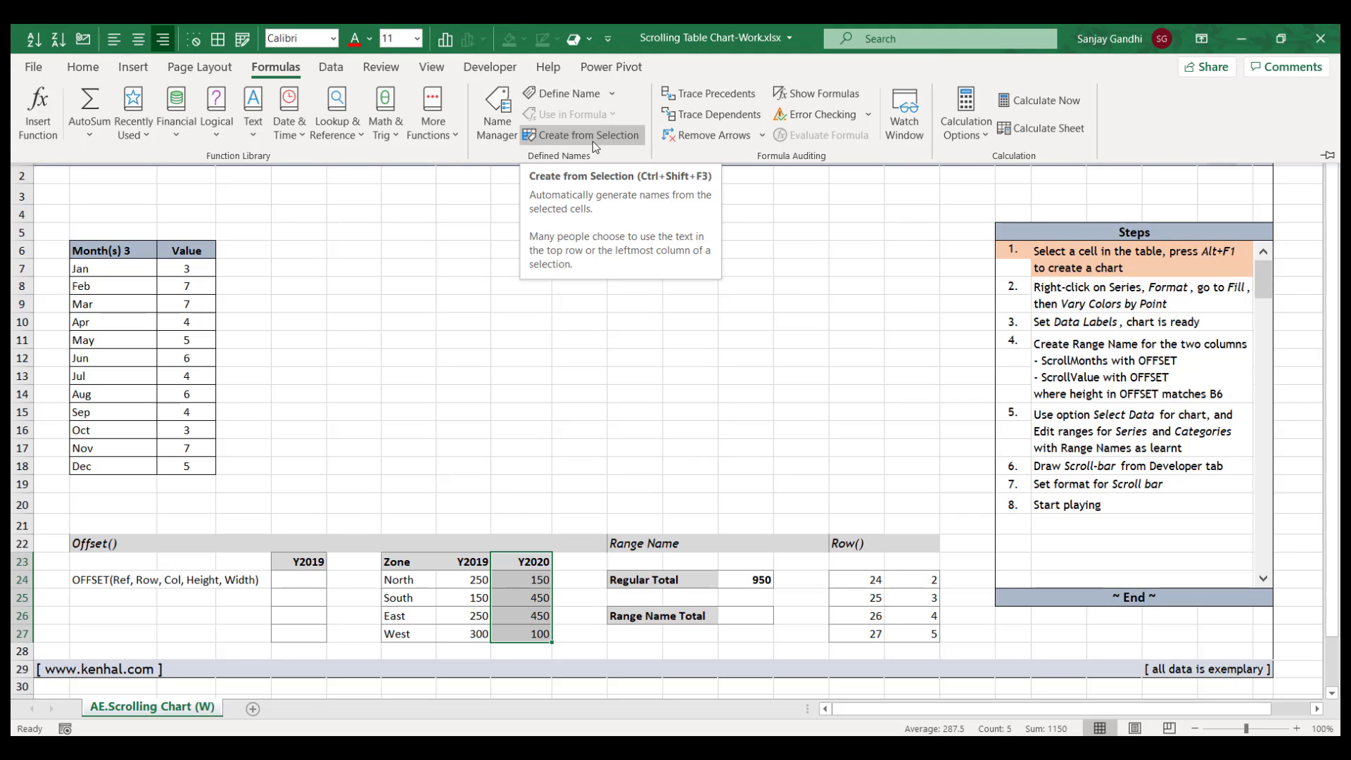
left_click(593, 138)
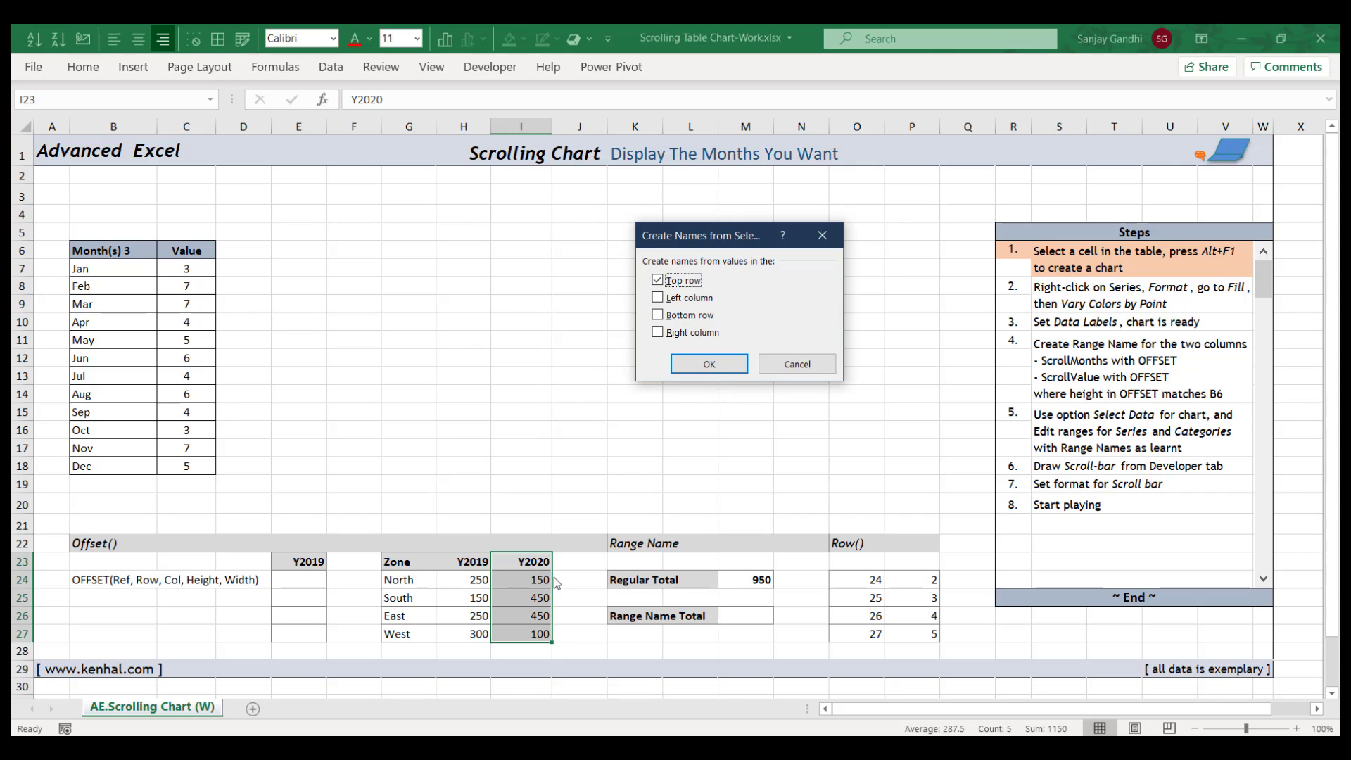
left_click(710, 365)
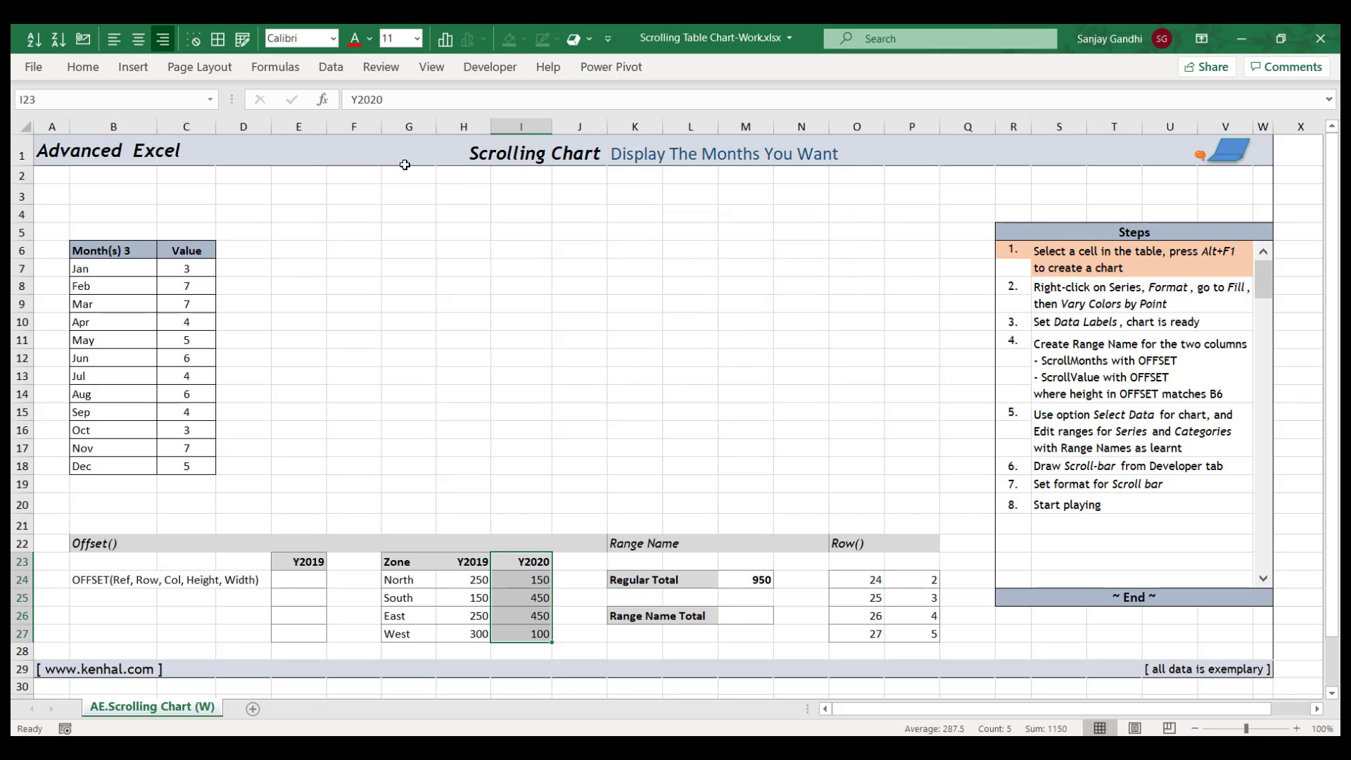
- Check the name and cell reference of the new Y2020 range in the Name Manager
left_click(288, 70)
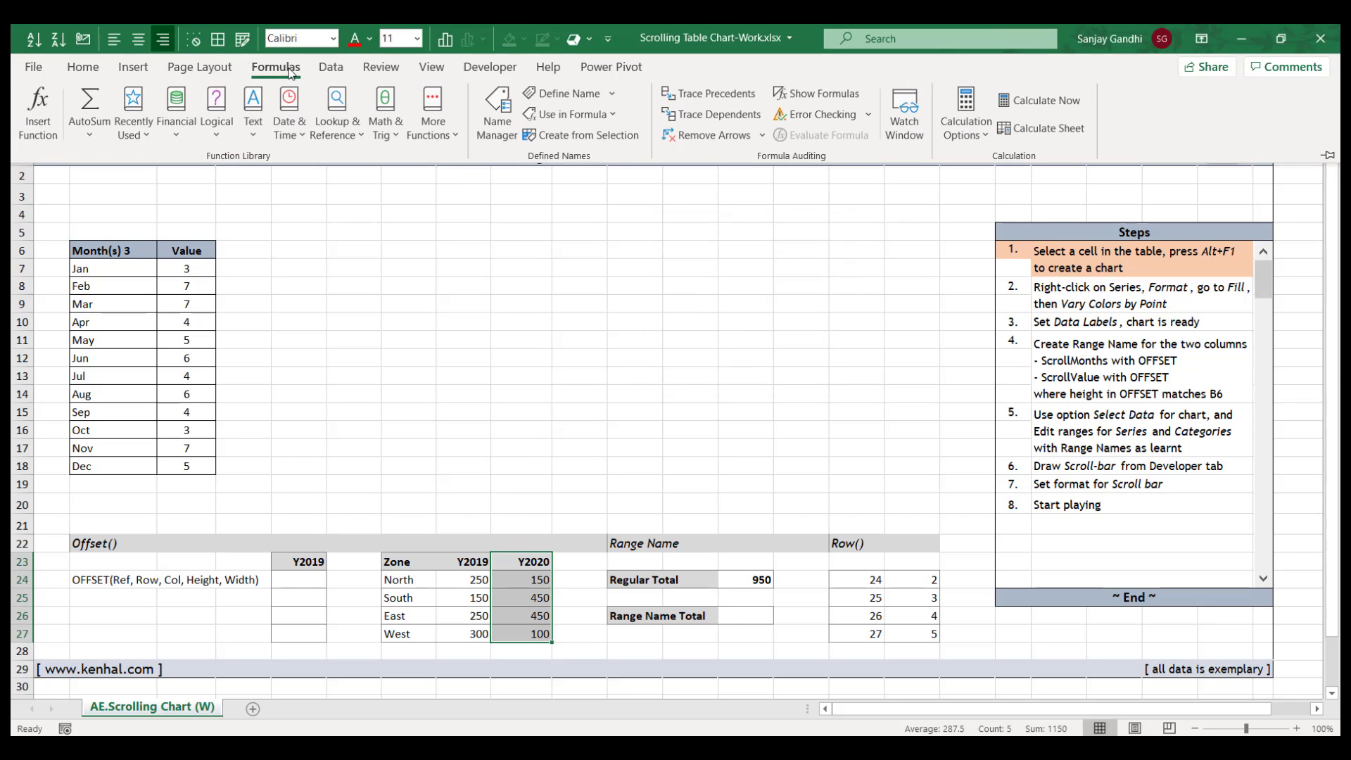
left_click(497, 133)
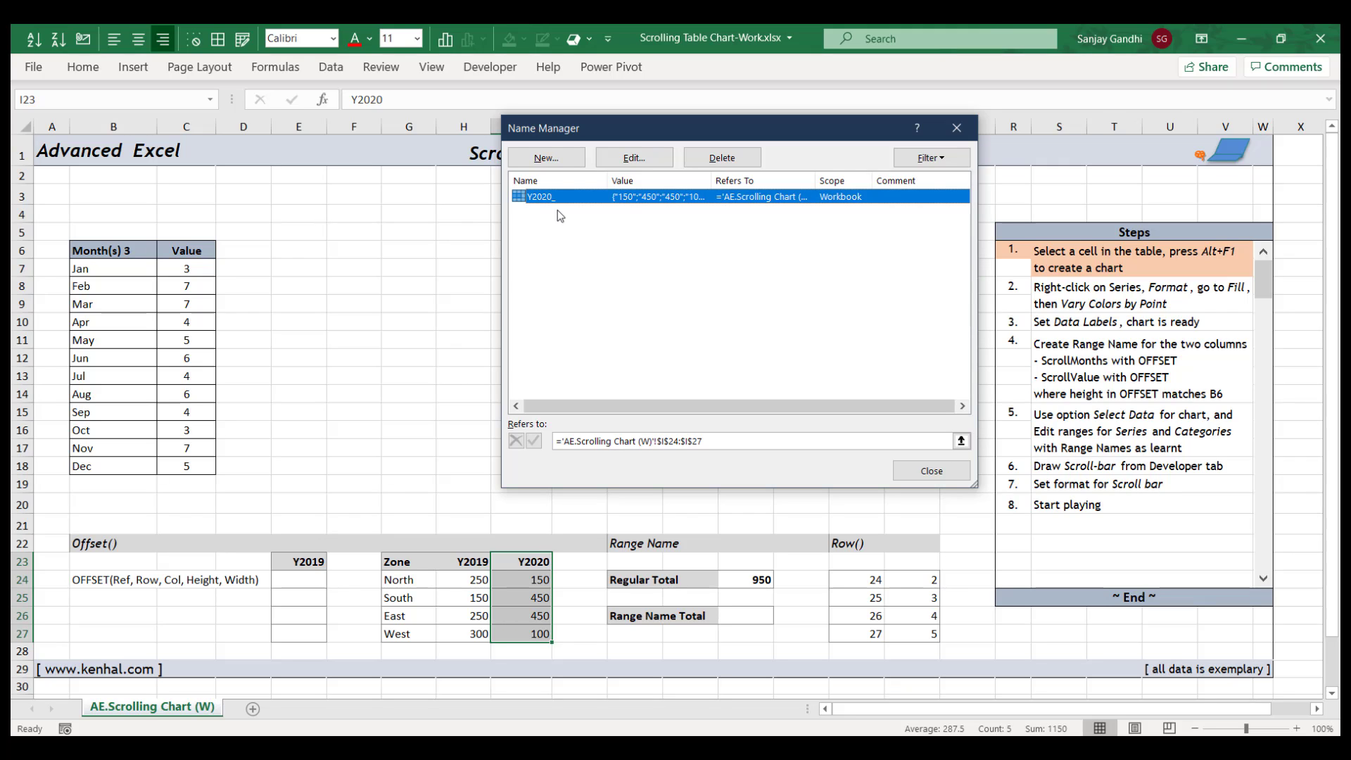
left_click(944, 470)
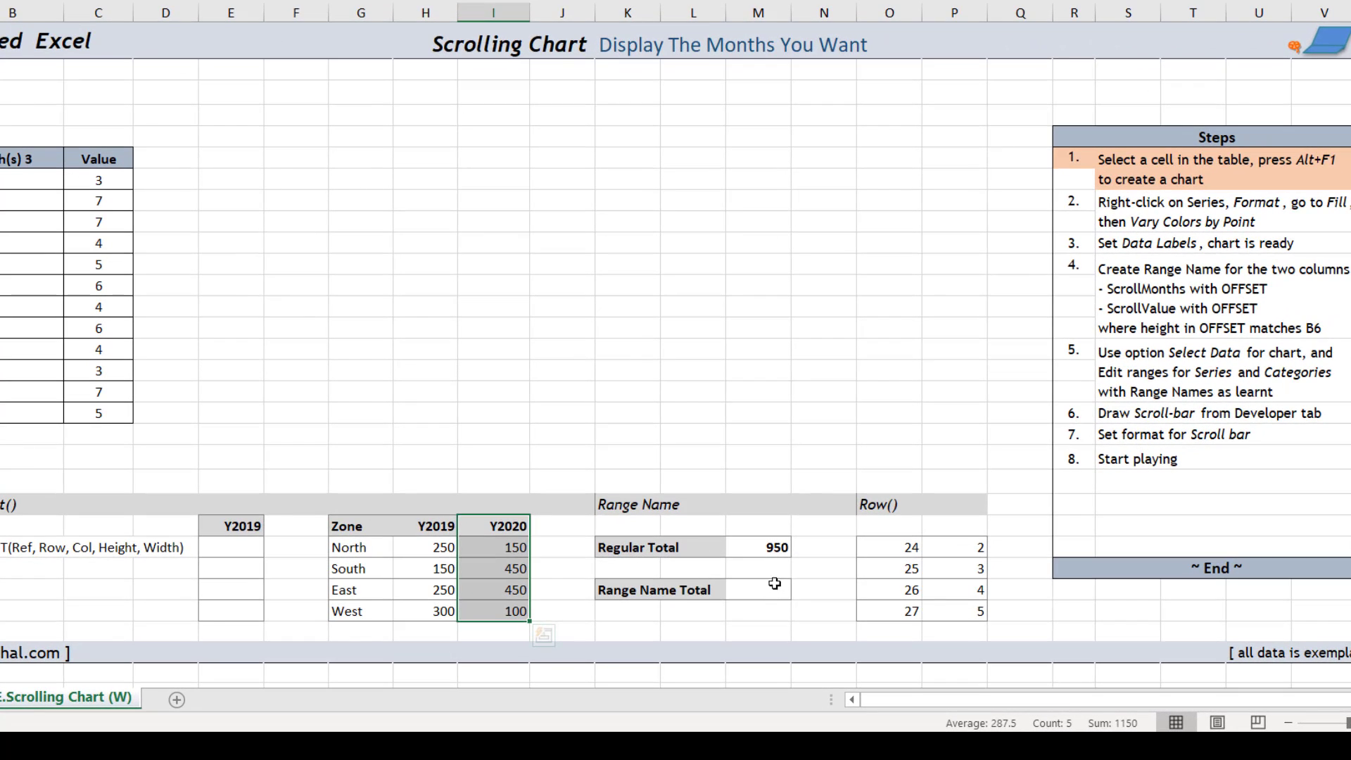
- Total the Y2020 values in the Range Name Total cell M26 with =SUM(Y2020_)
left_click(760, 610)
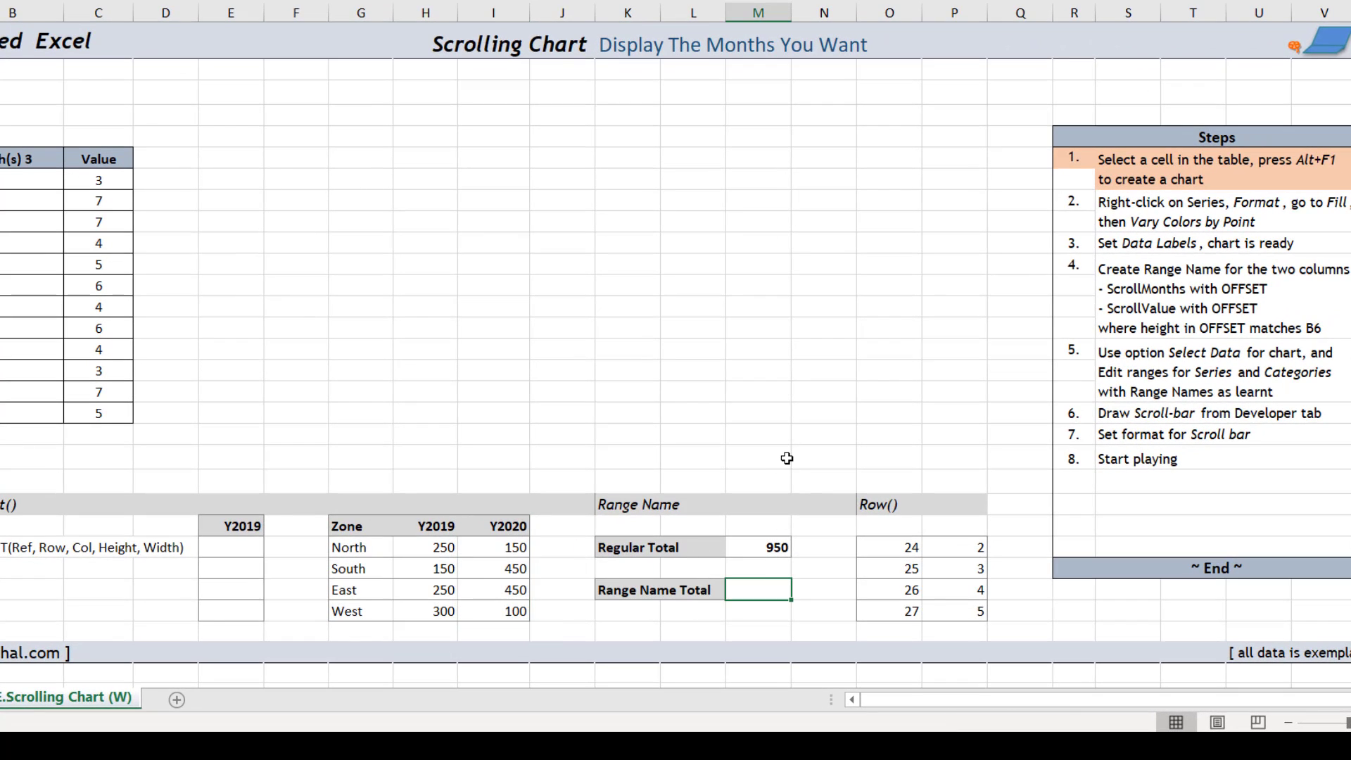
type("=")
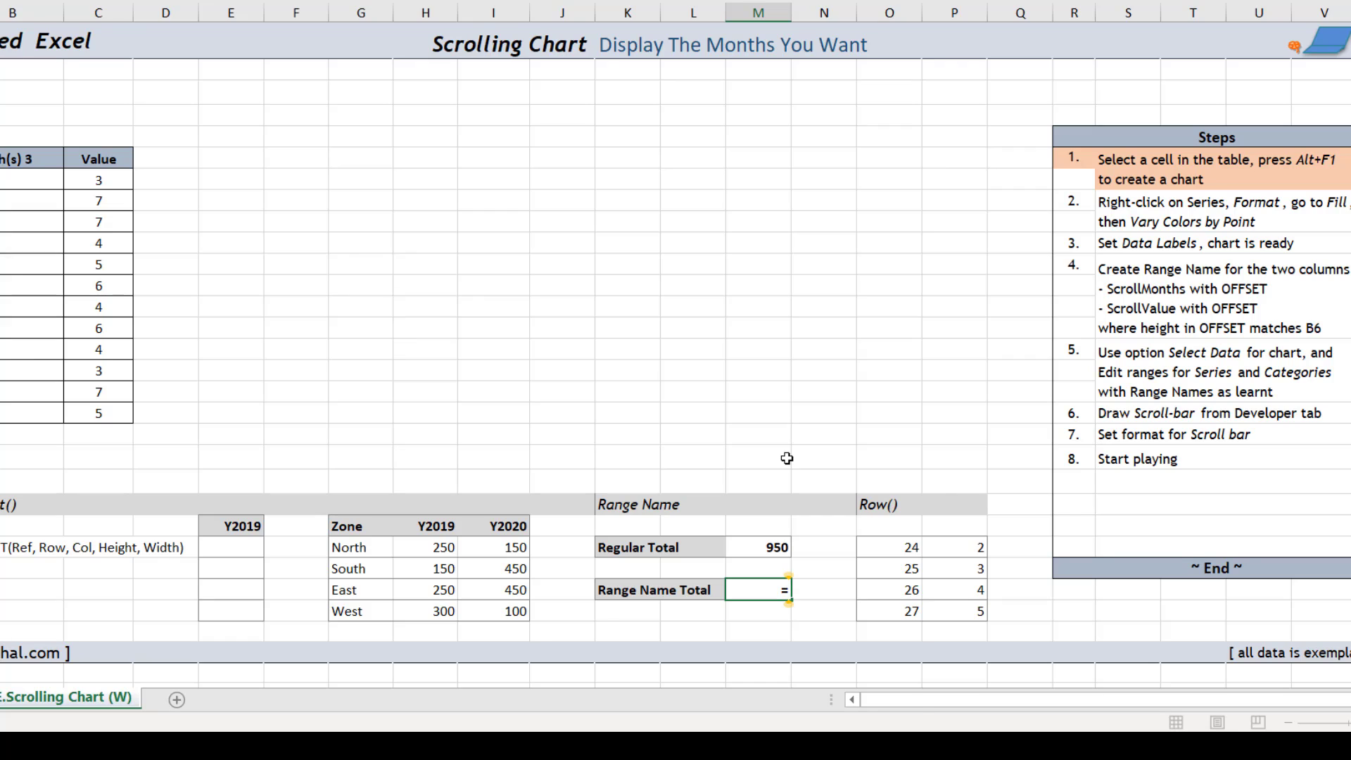
type("SUM(")
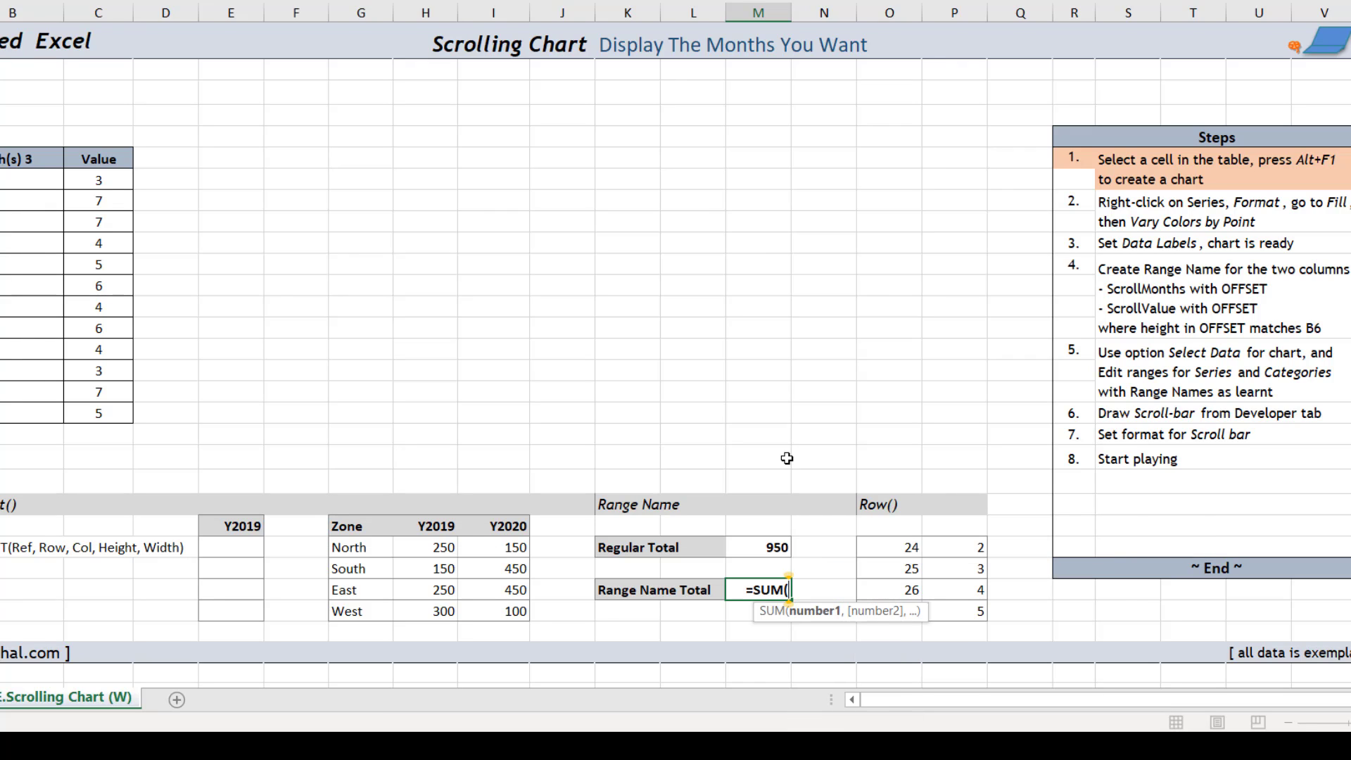
type("Y")
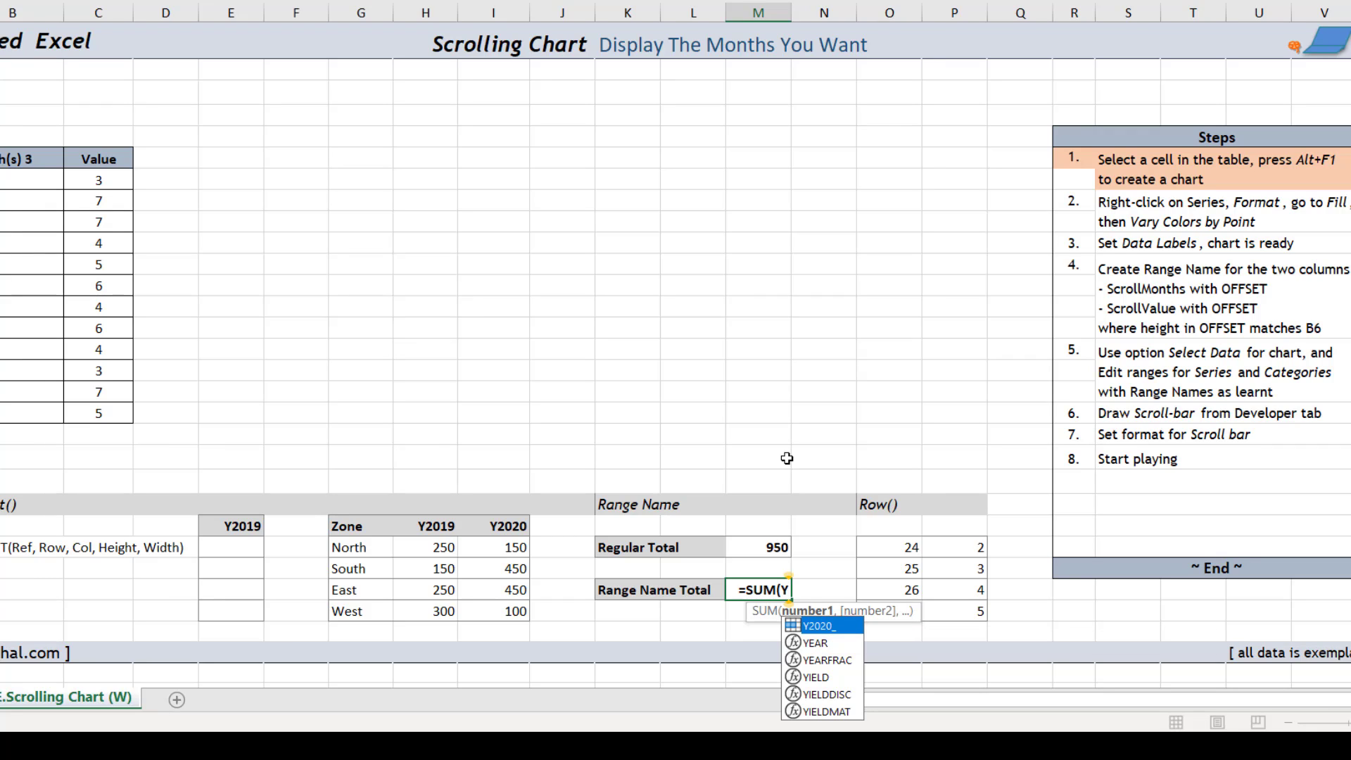
key("Tab")
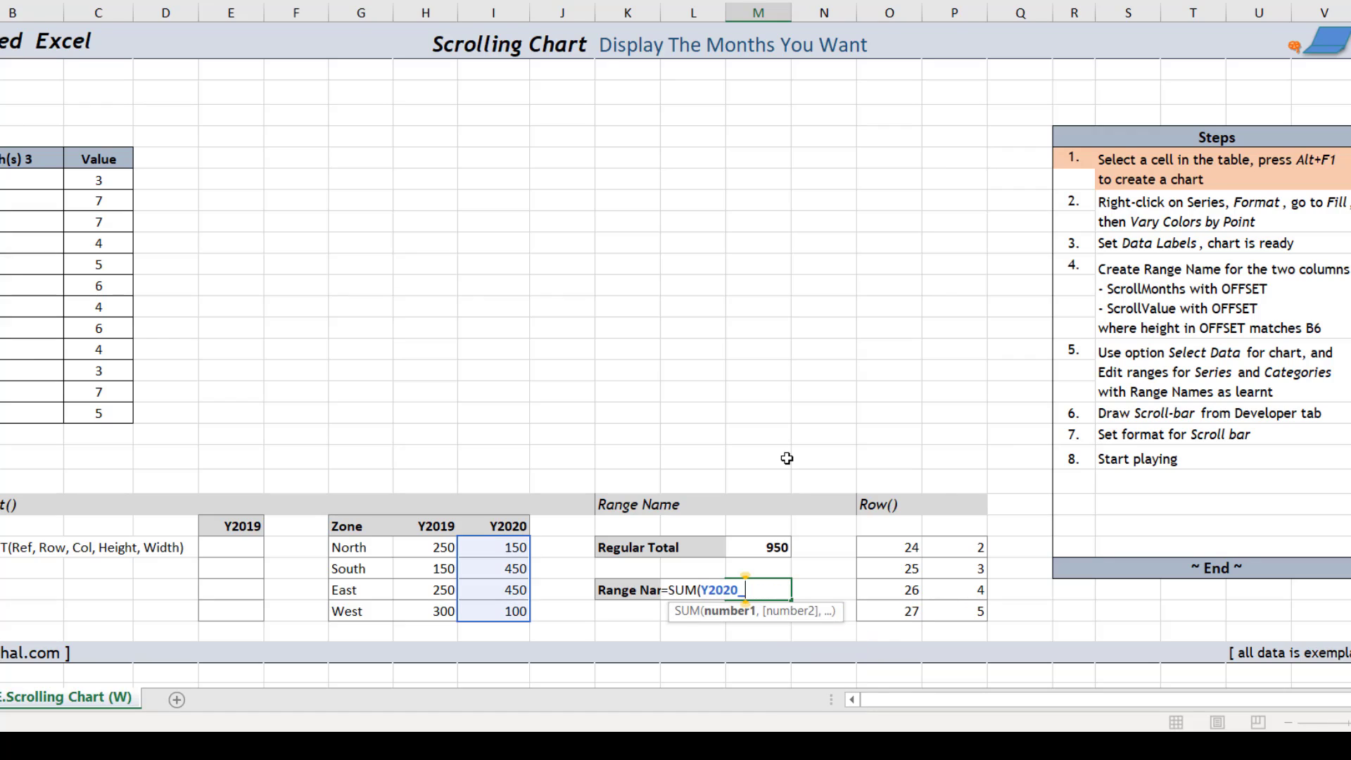
type(")")
key("Return")
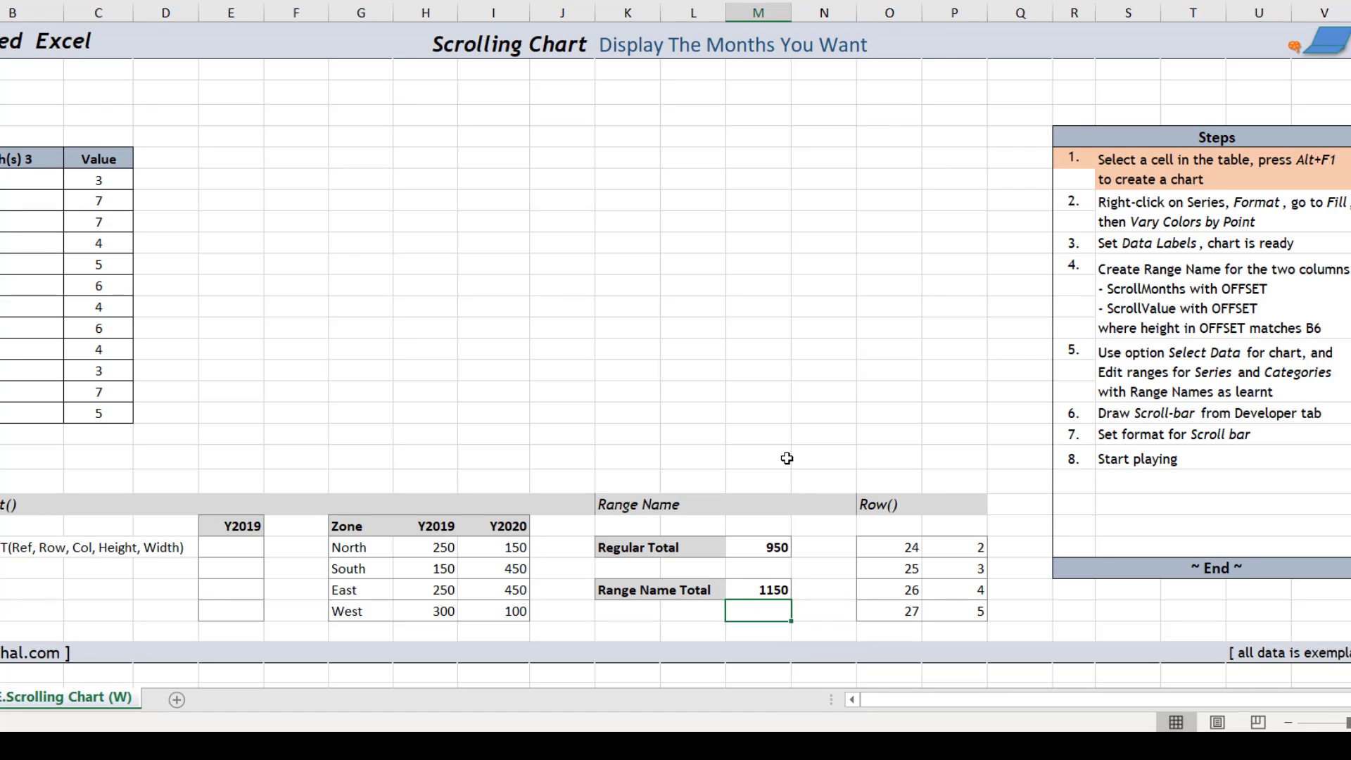
key("Up")
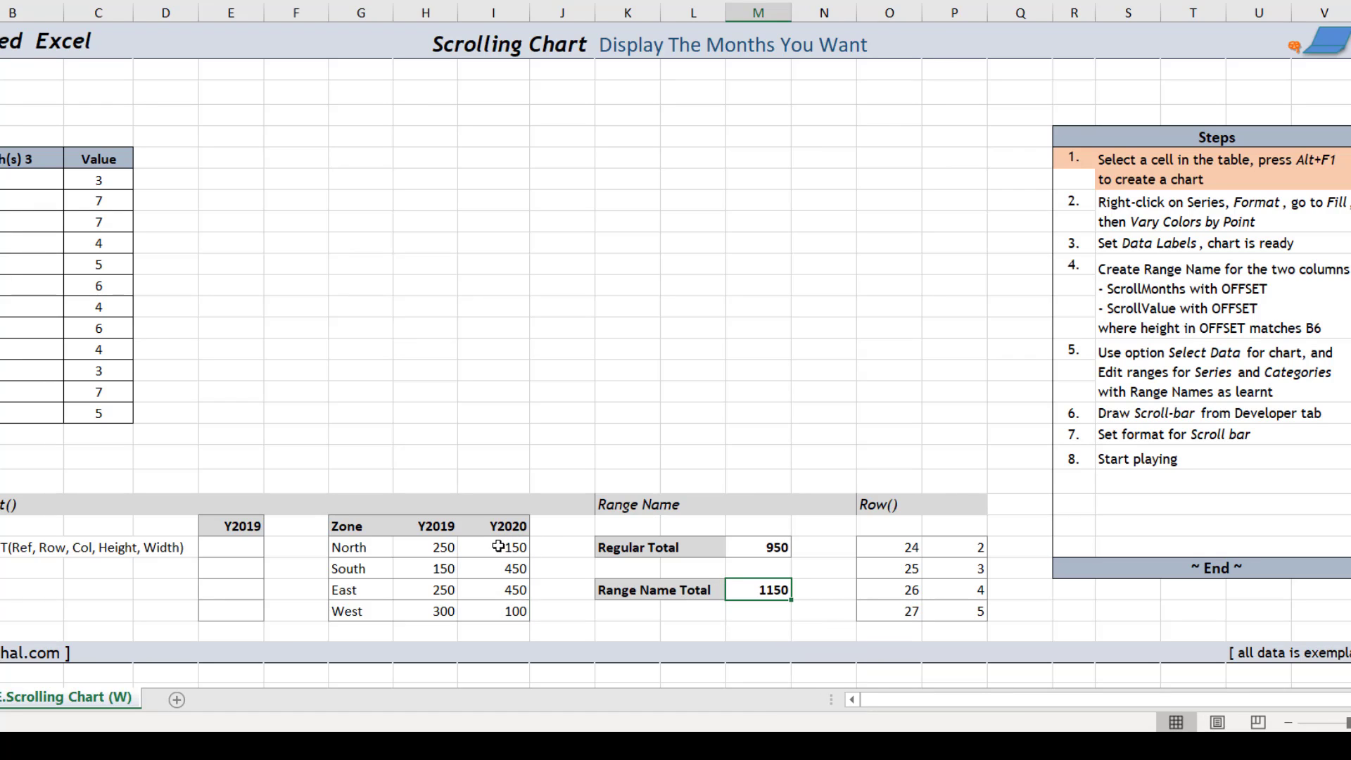
- Compare the sum of the Y2020 cells I24:I27 with the Range Name Total and inspect the formula in M26
left_click_drag(507, 548, 507, 610)
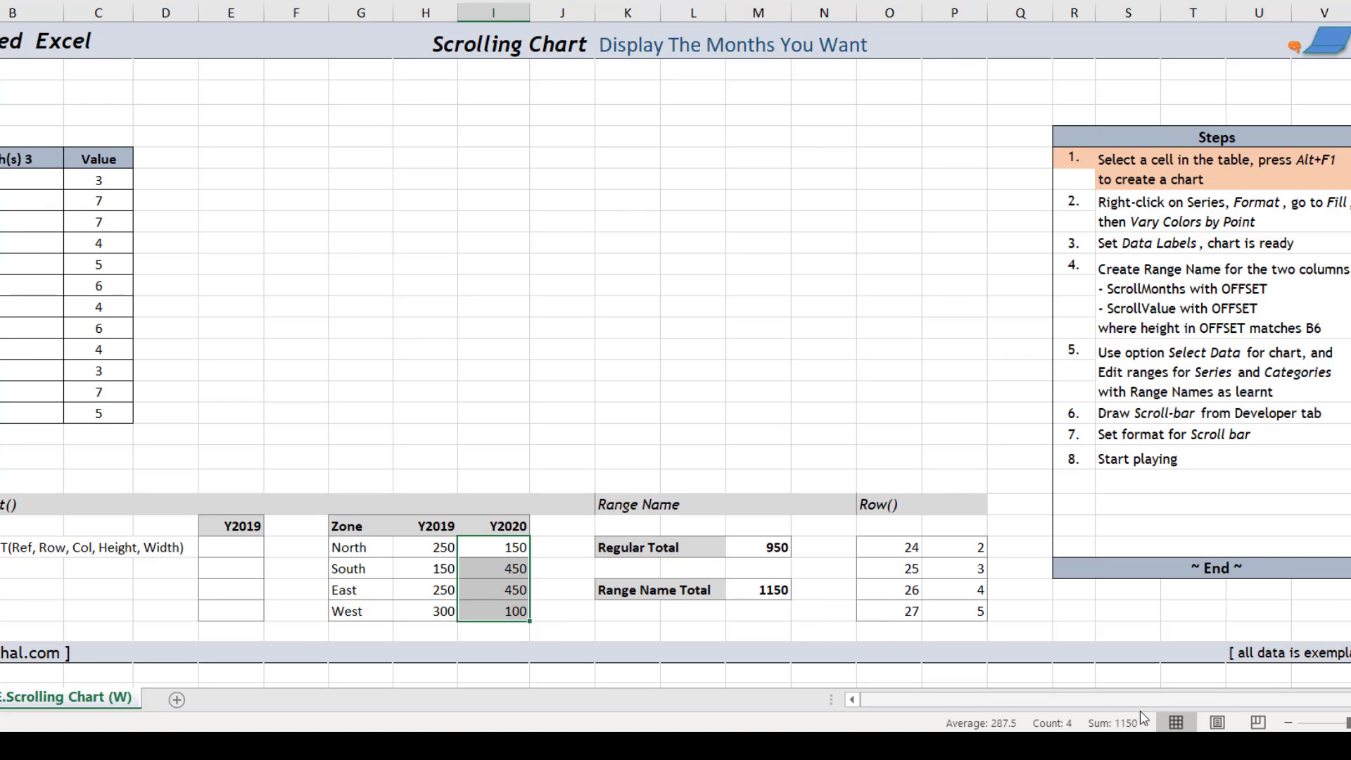
left_click(738, 591)
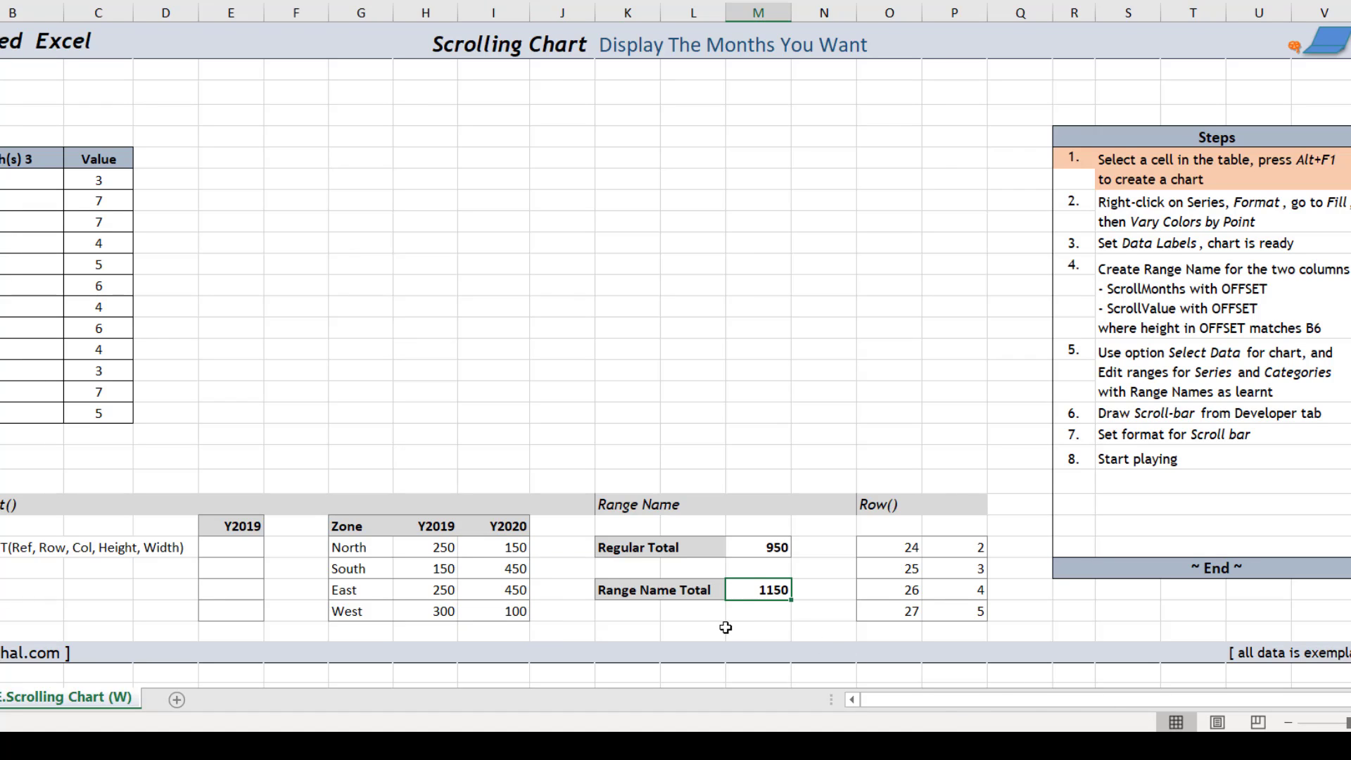
key("F2")
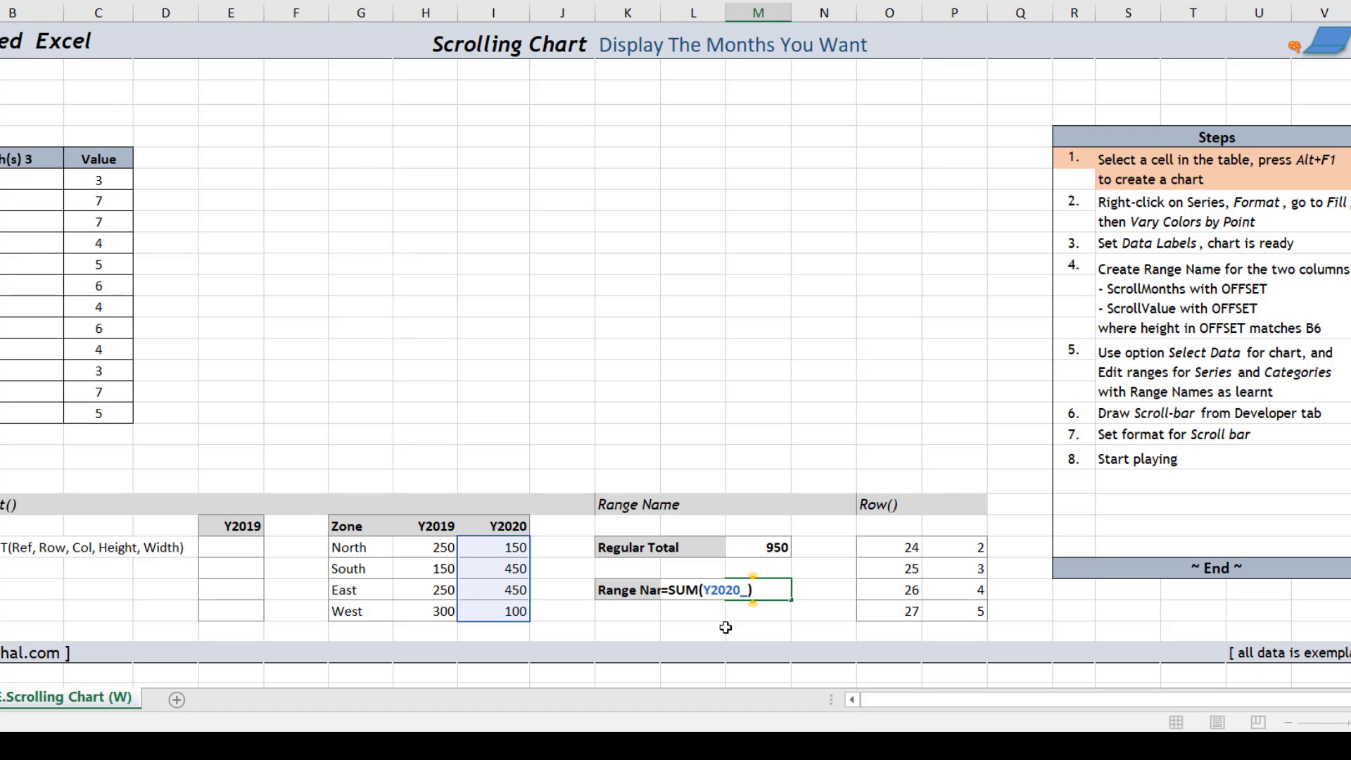
key("Return")
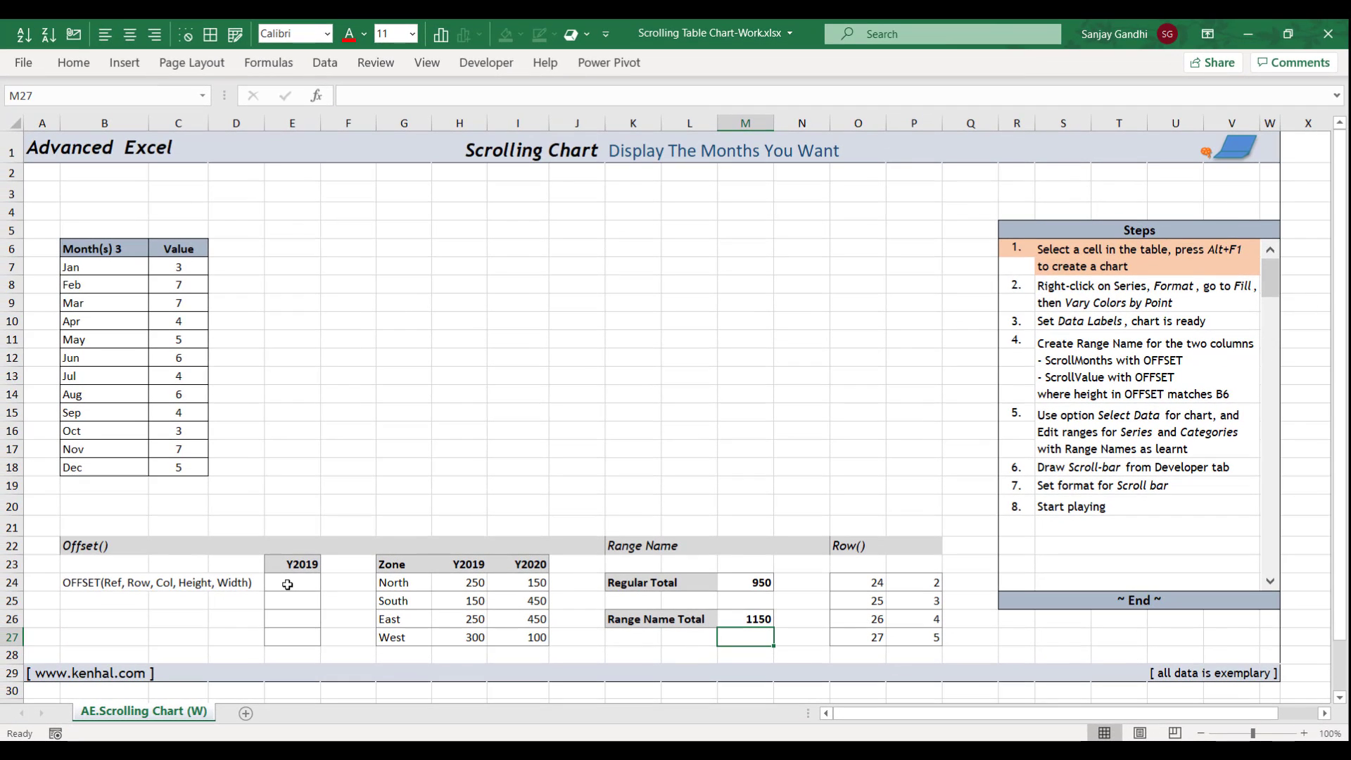
- Enter =OFFSET(G23,2,1) in cell E24, using the Zone header as the reference
left_click(288, 584)
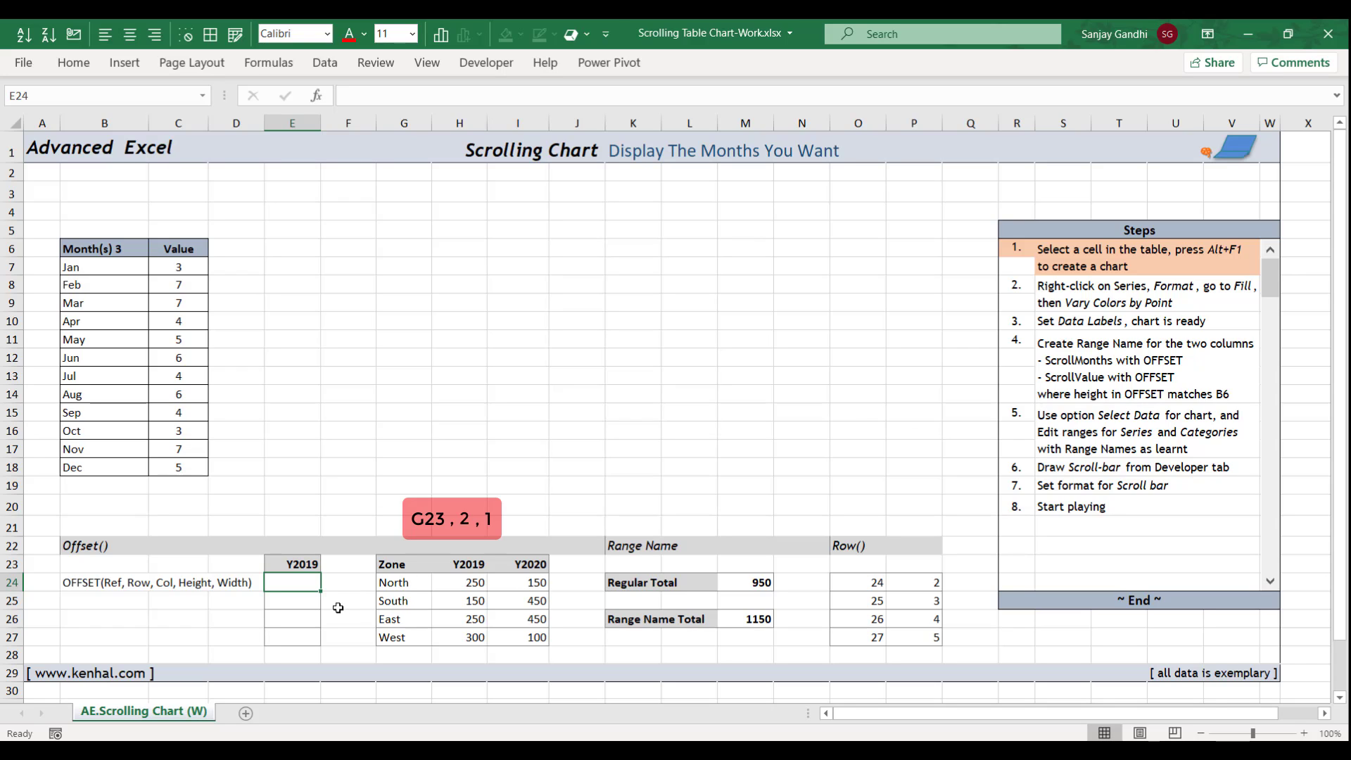
type("=")
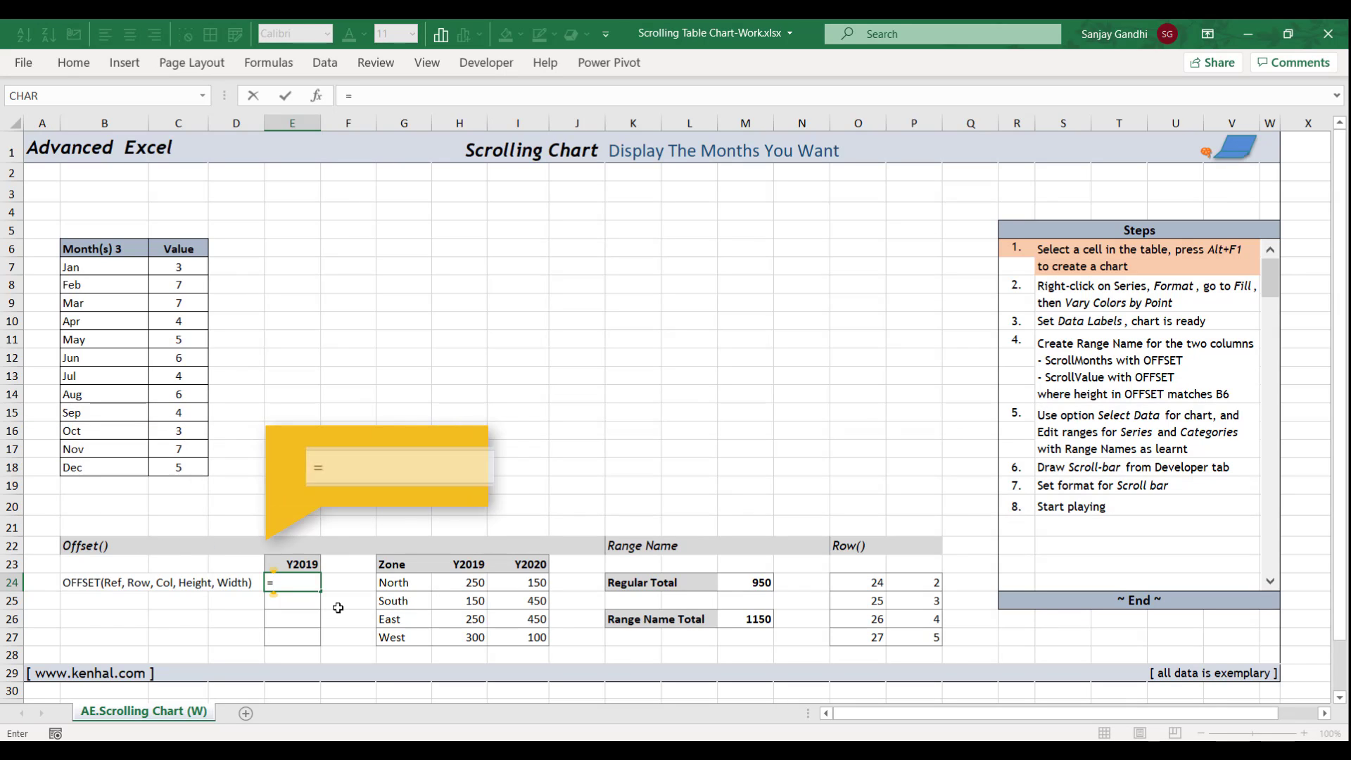
type("OF")
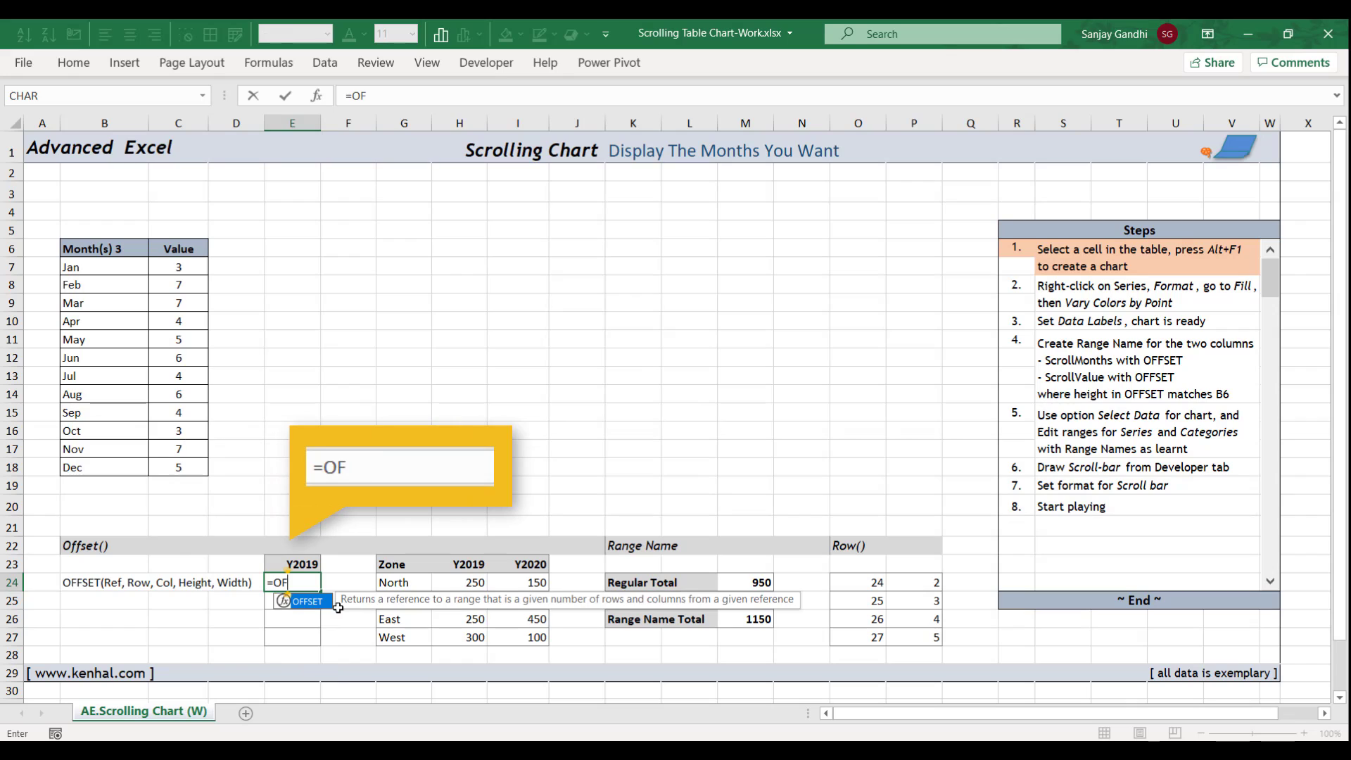
key("Tab")
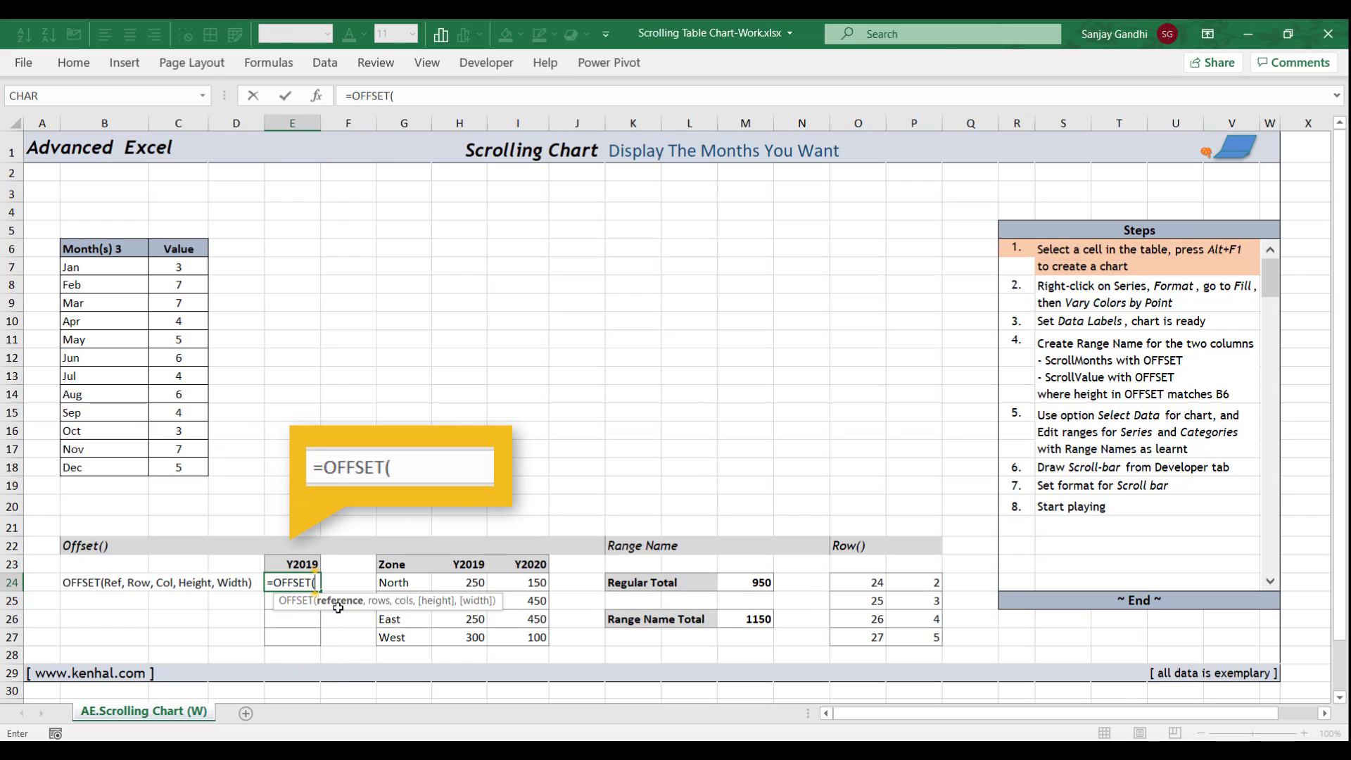
left_click(406, 566)
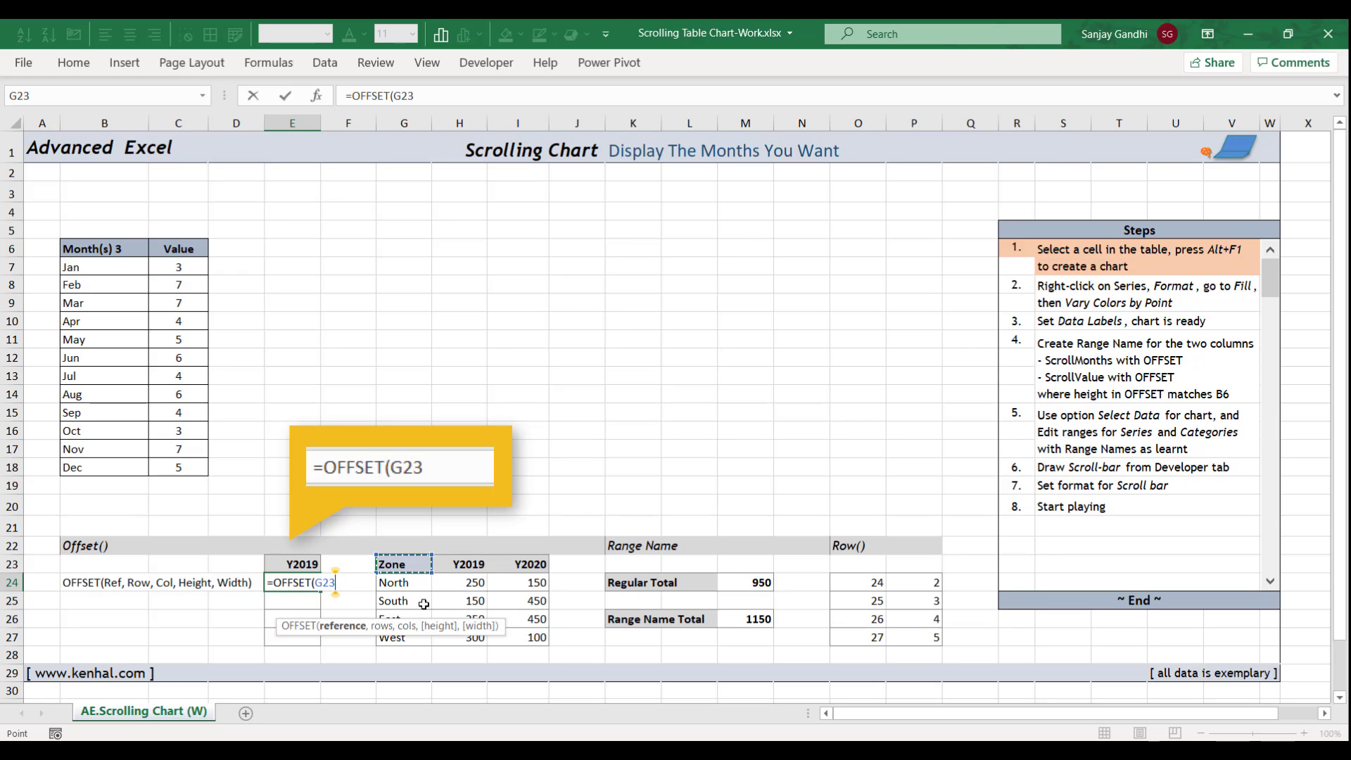
type(",")
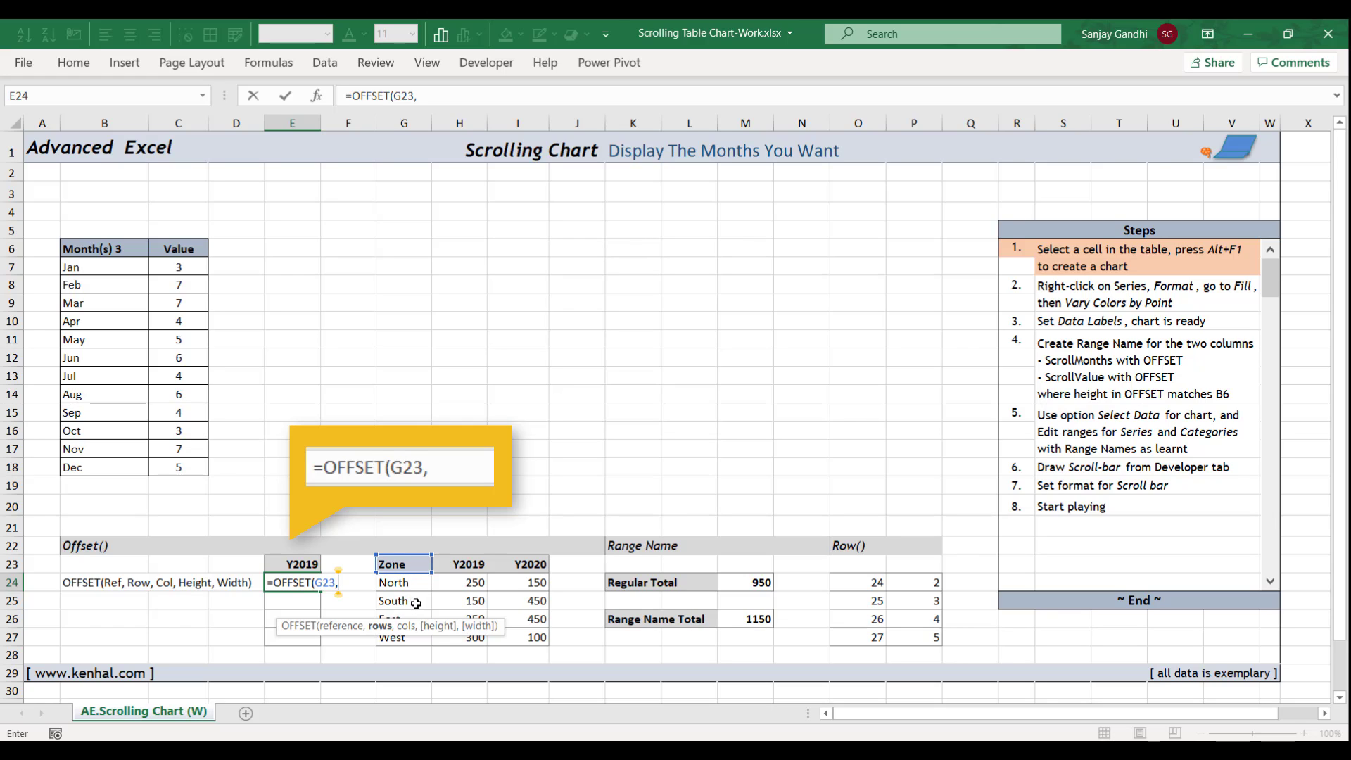
type("2,")
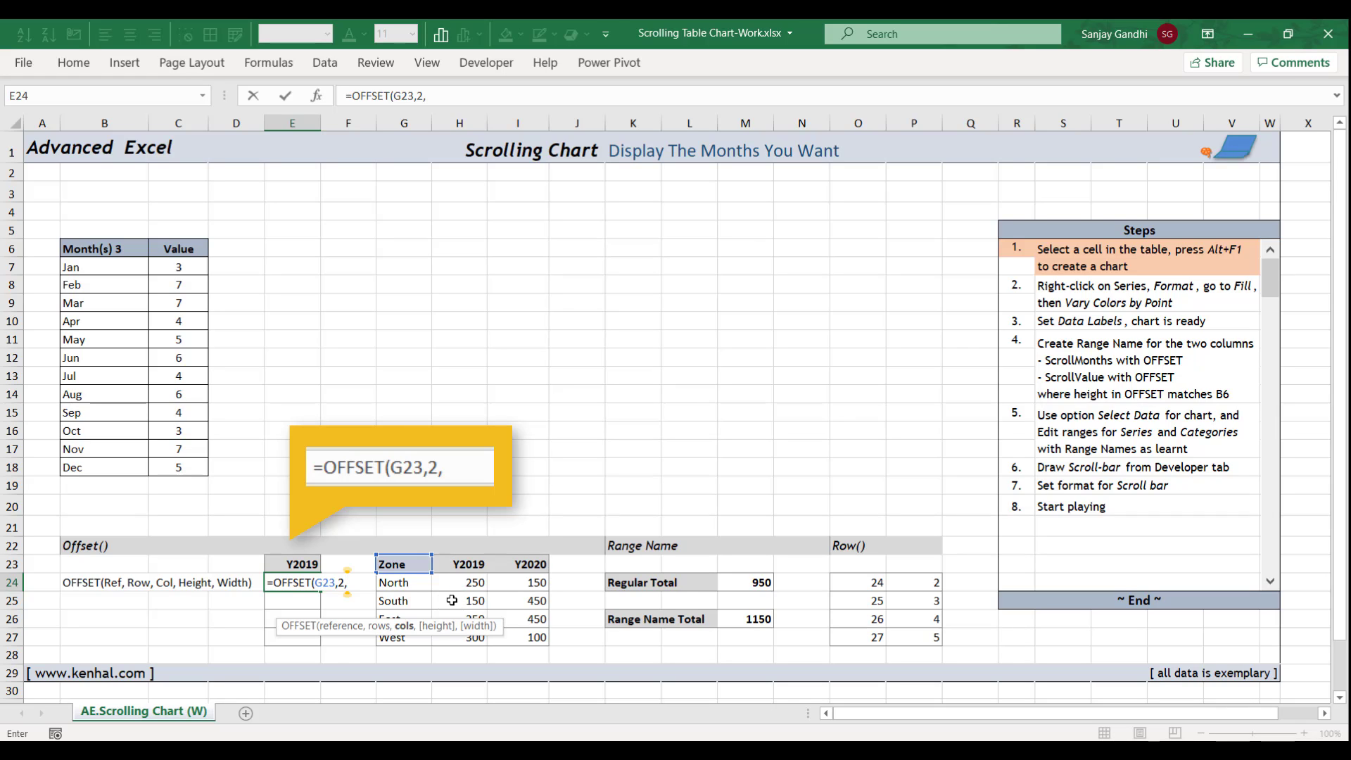
type("1)")
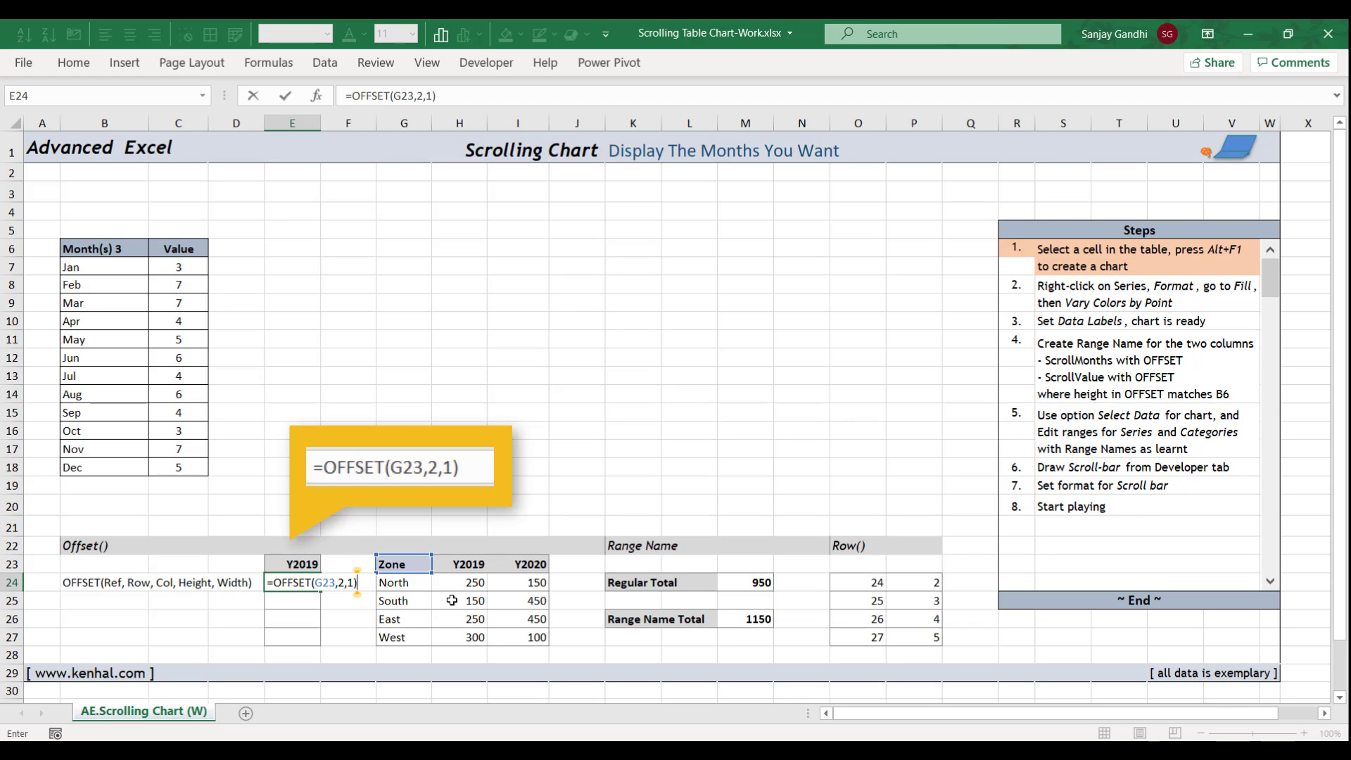
key("Return")
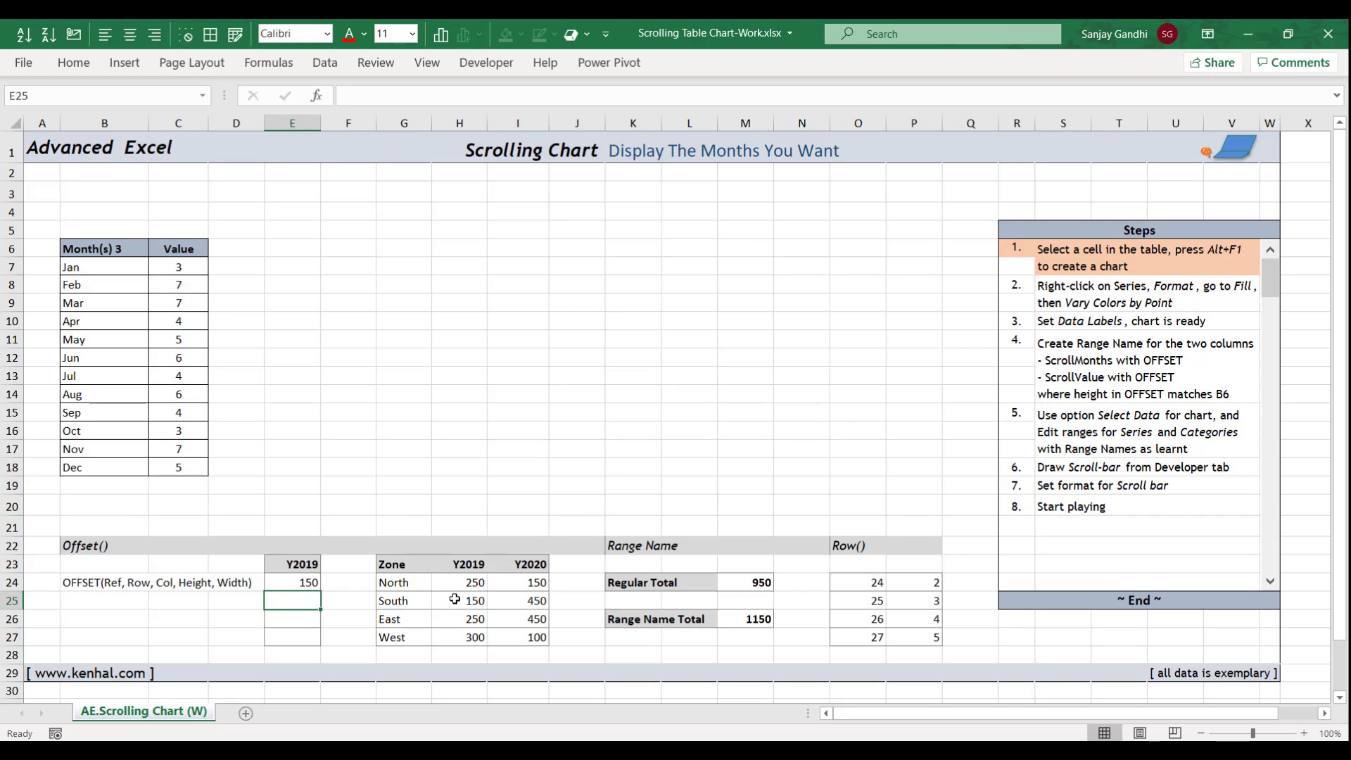
- Test the OFFSET formula by setting the South Y2019 value in H25 to 1, and undo that change
left_click(455, 599)
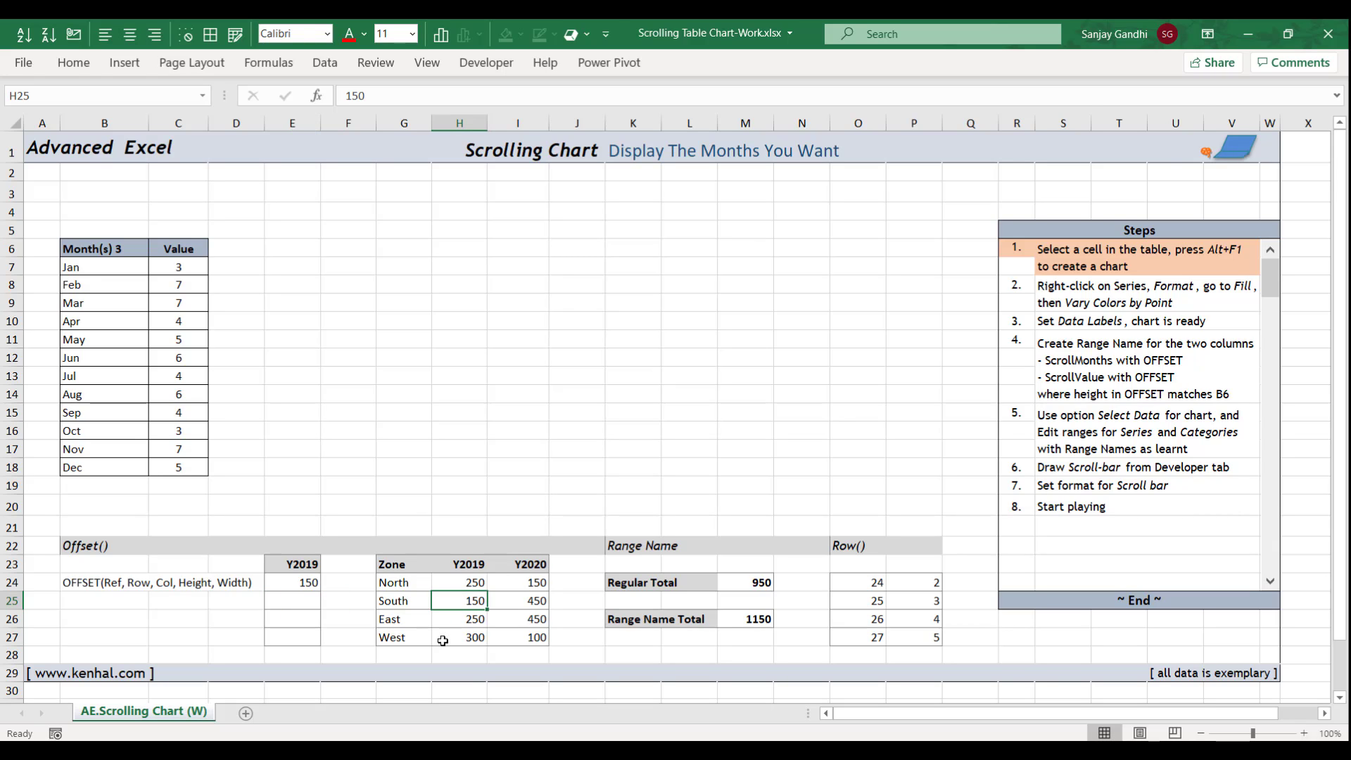
type("1")
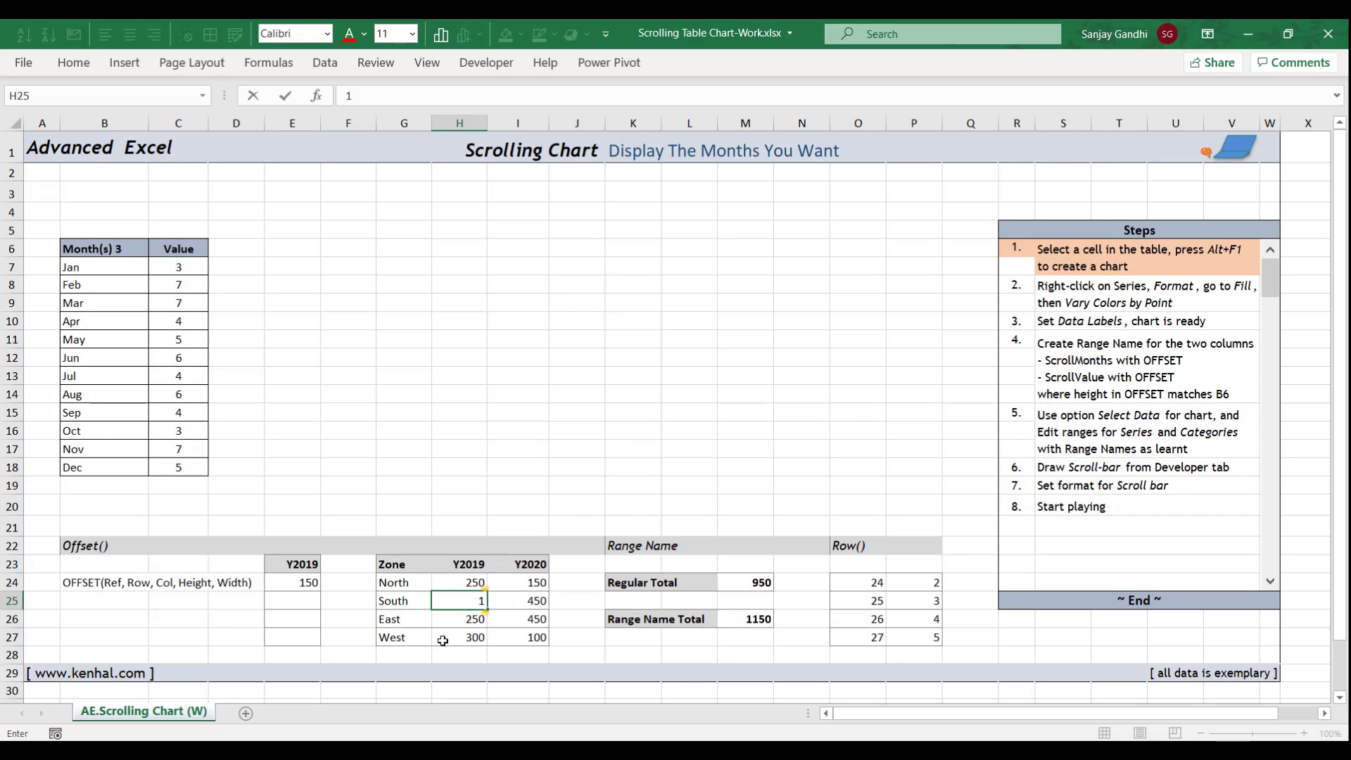
key("Return")
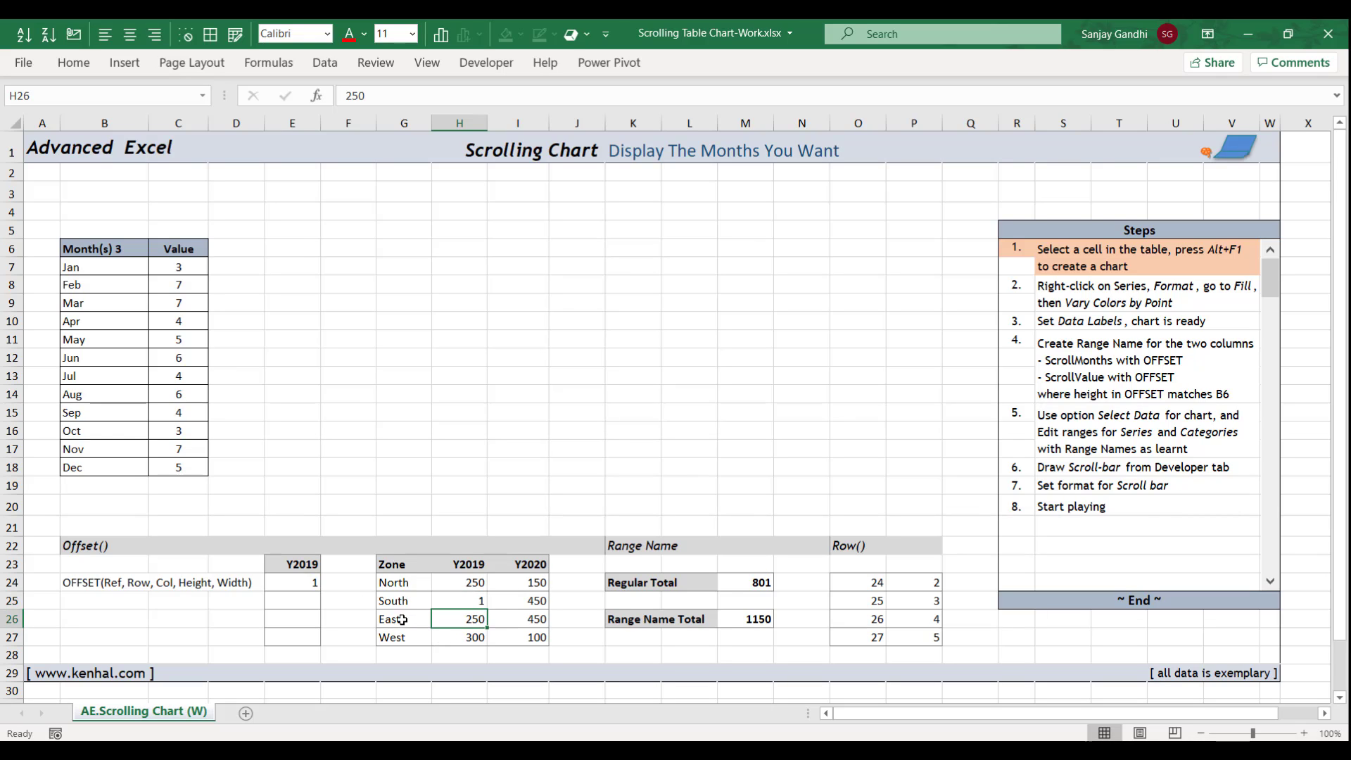
key("ctrl+z")
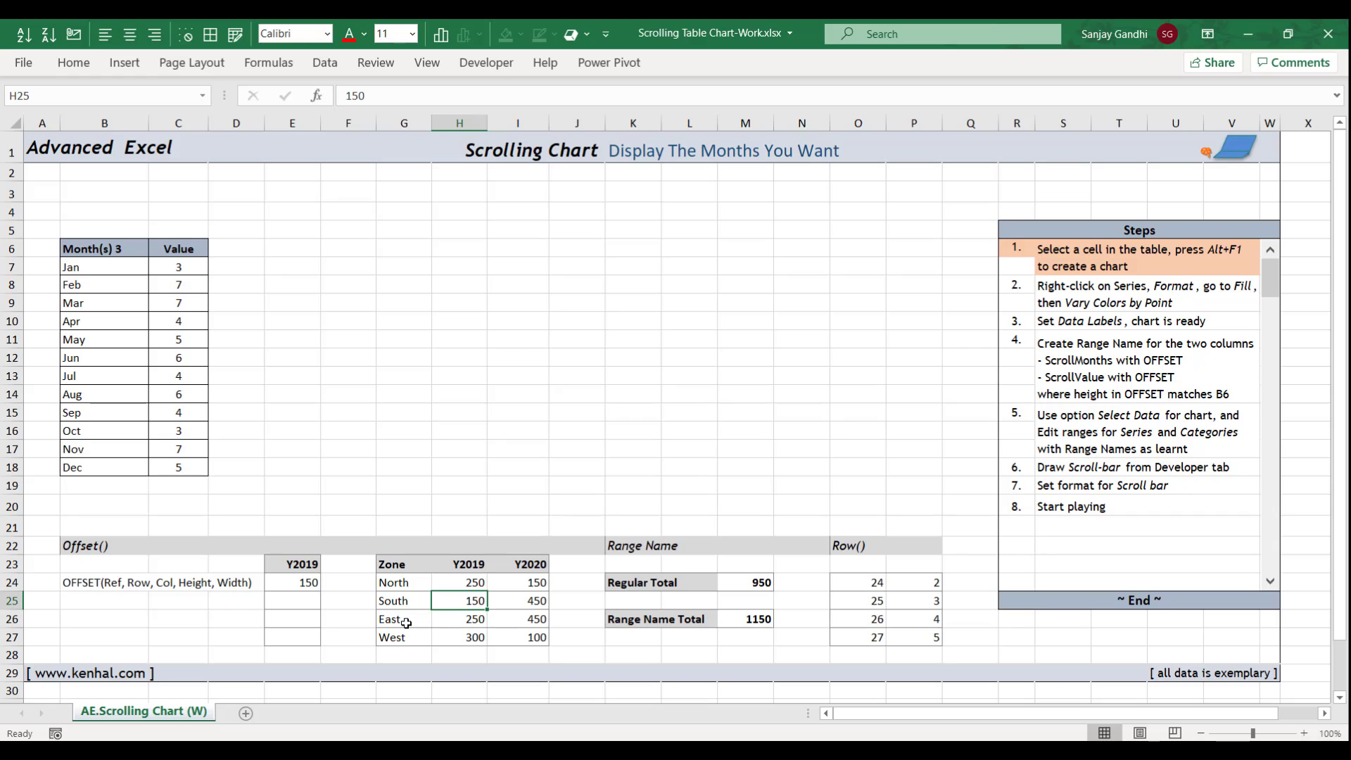
- Change the rows argument of the OFFSET formula in E24 to 1, making it =OFFSET(G23,1,1)
left_click(292, 586)
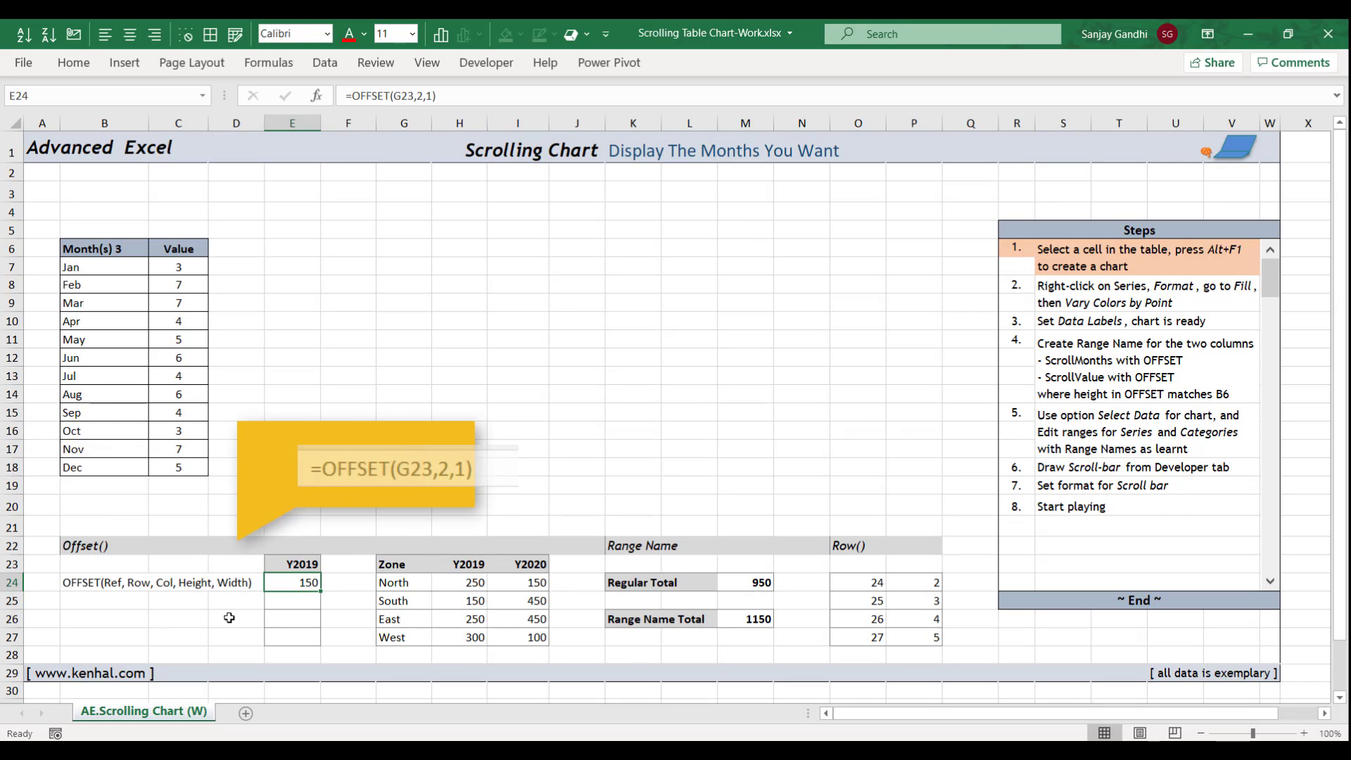
key("F2")
key("Left")
key("Left")
key("Left")
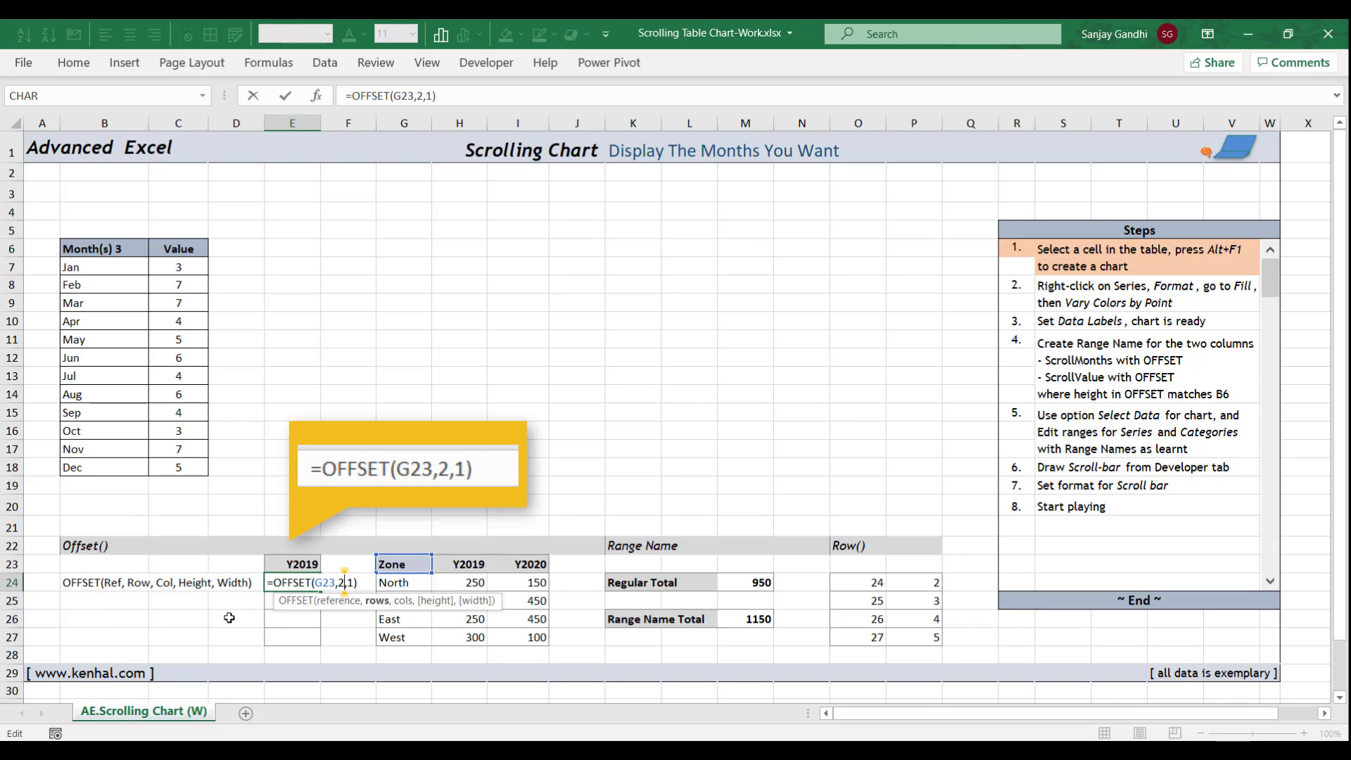
key("shift+Left")
type("1")
key("Return")
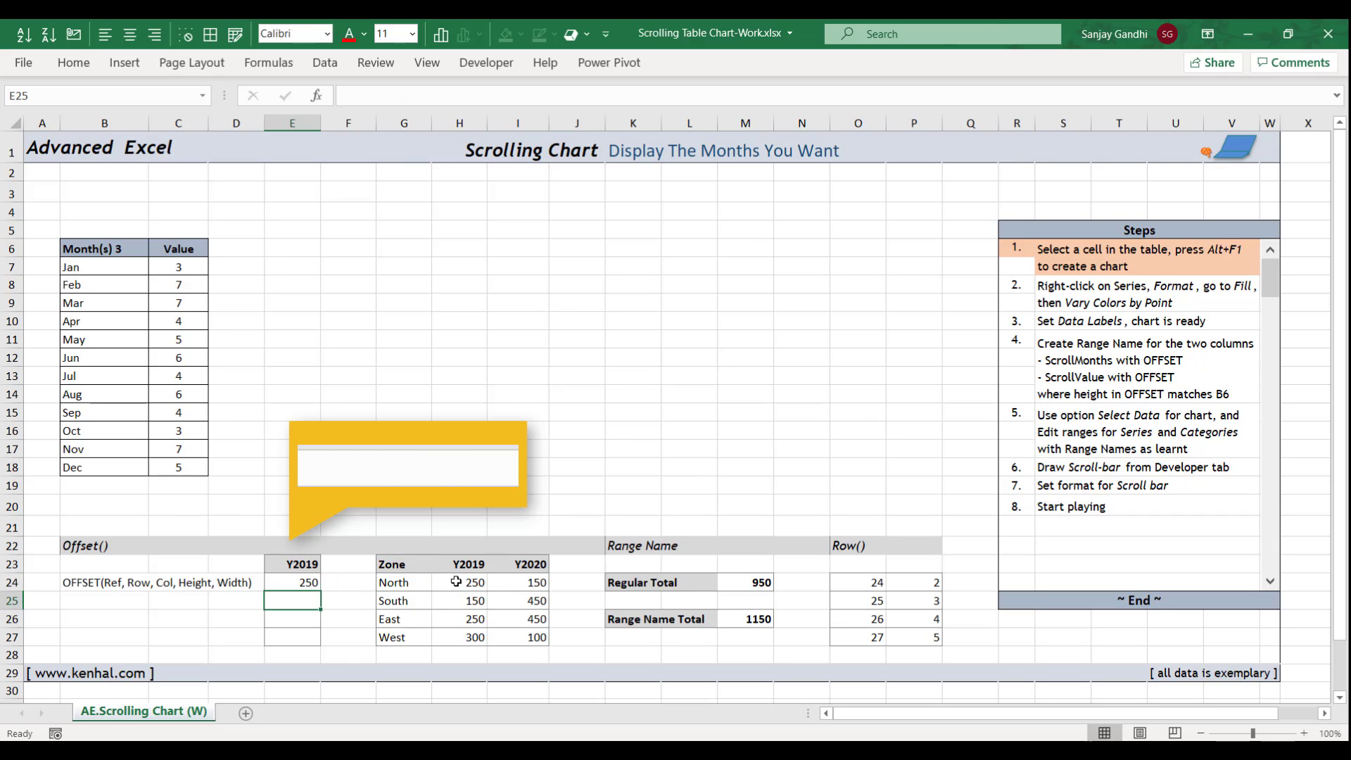
- Test the edited OFFSET formula by setting the North Y2019 value in H24 to 1, and undo that change
left_click(455, 581)
type("1")
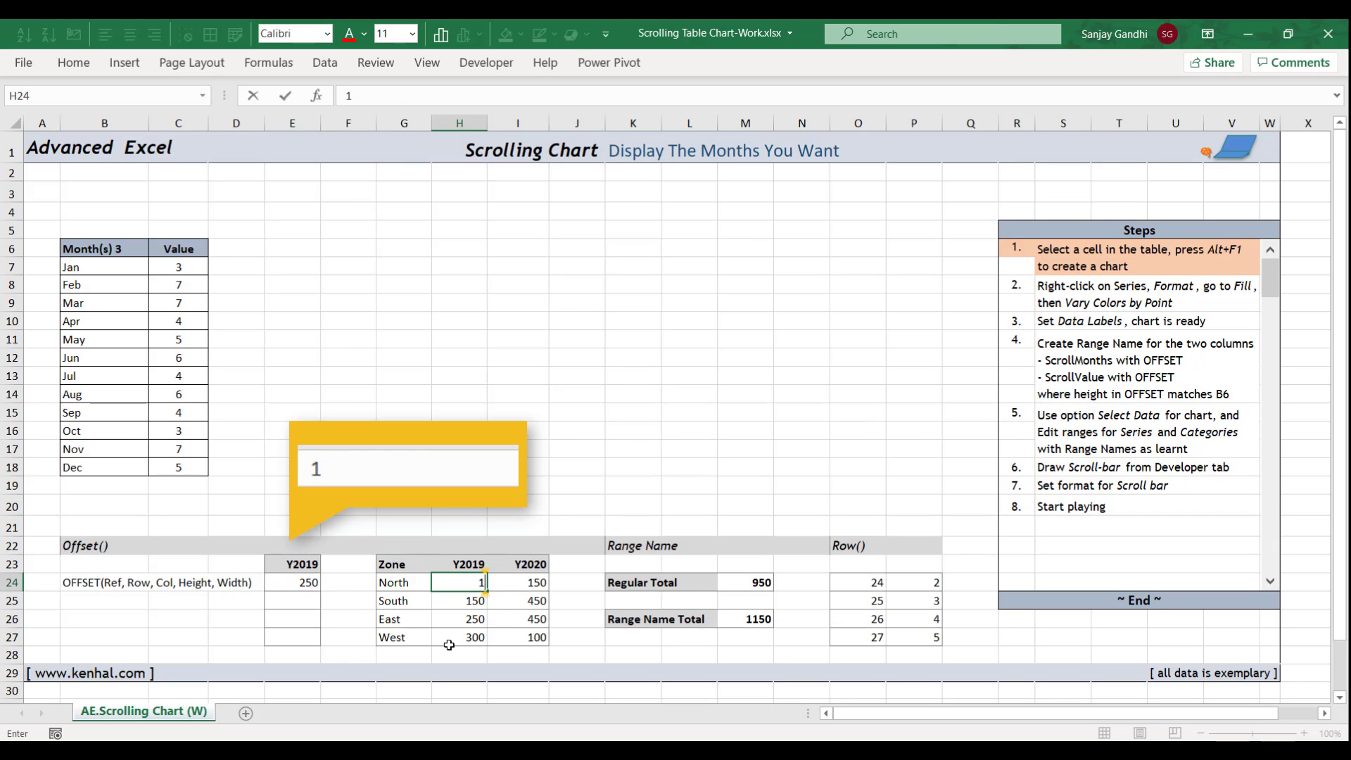
key("Return")
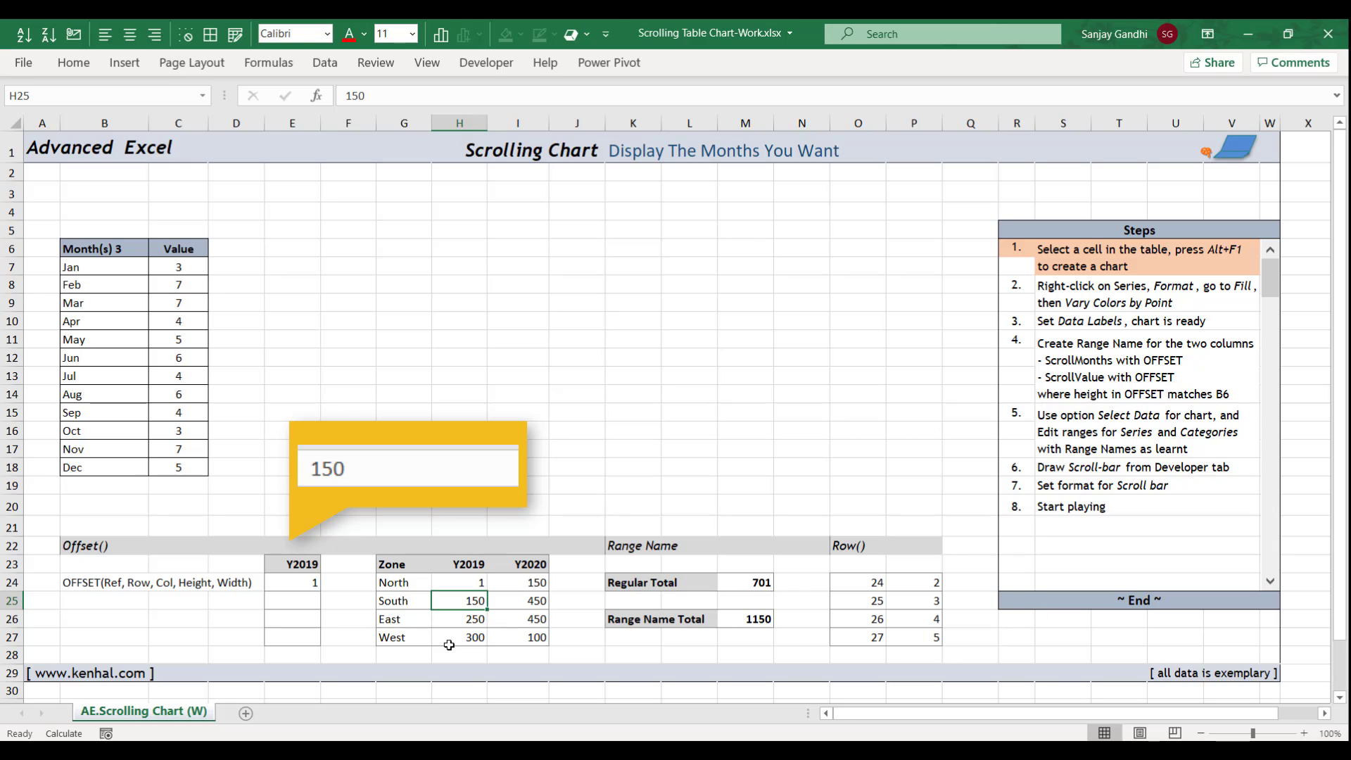
key("ctrl+z")
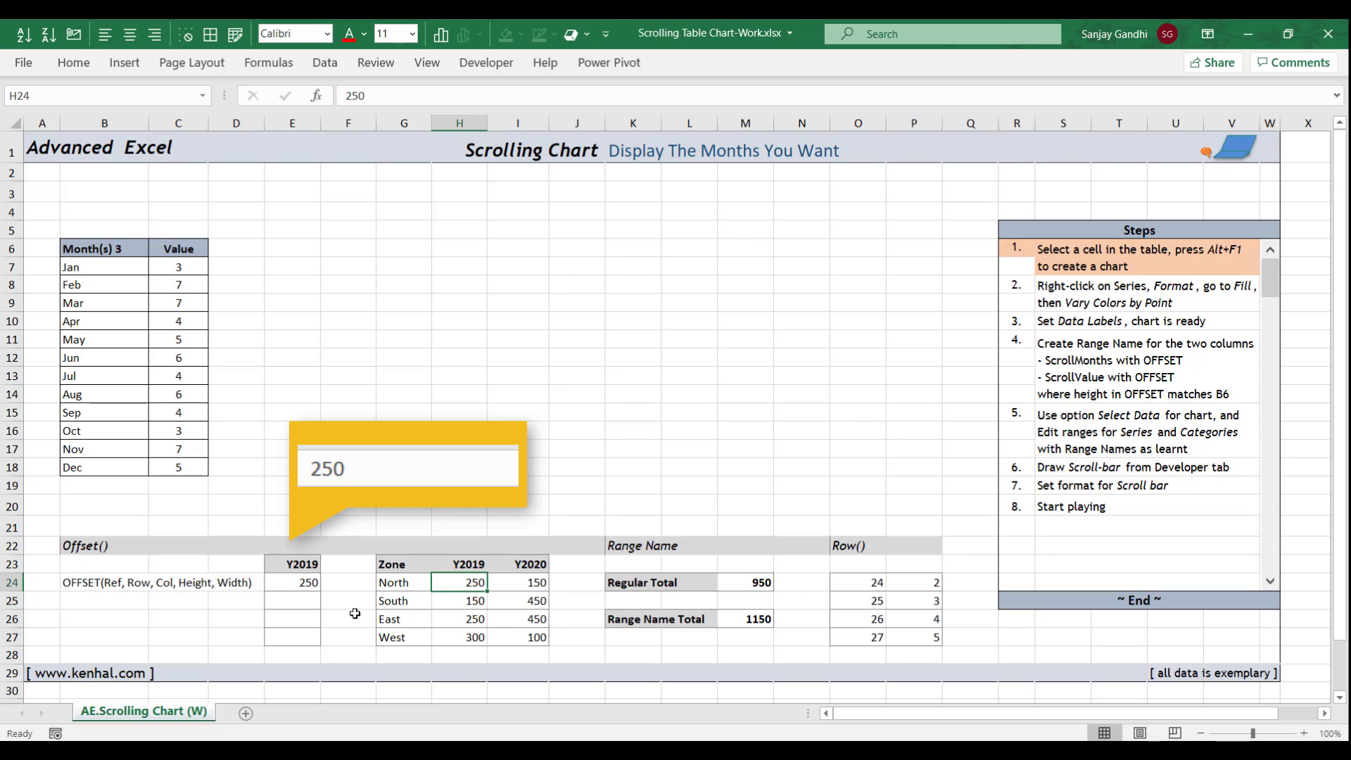
- Extend the OFFSET formula in E24 with height 4 and width 1, making it =OFFSET(G23,1,1,4,1)
left_click(282, 586)
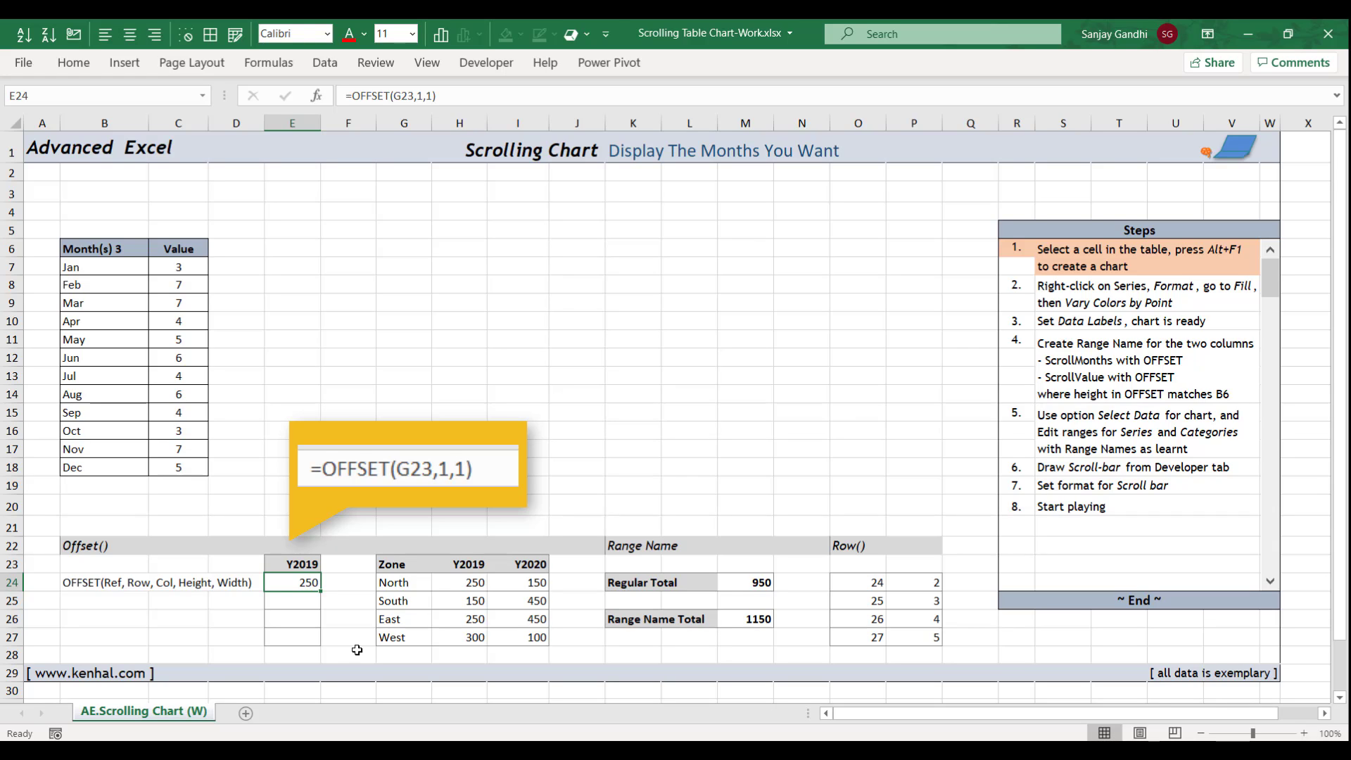
key("F2")
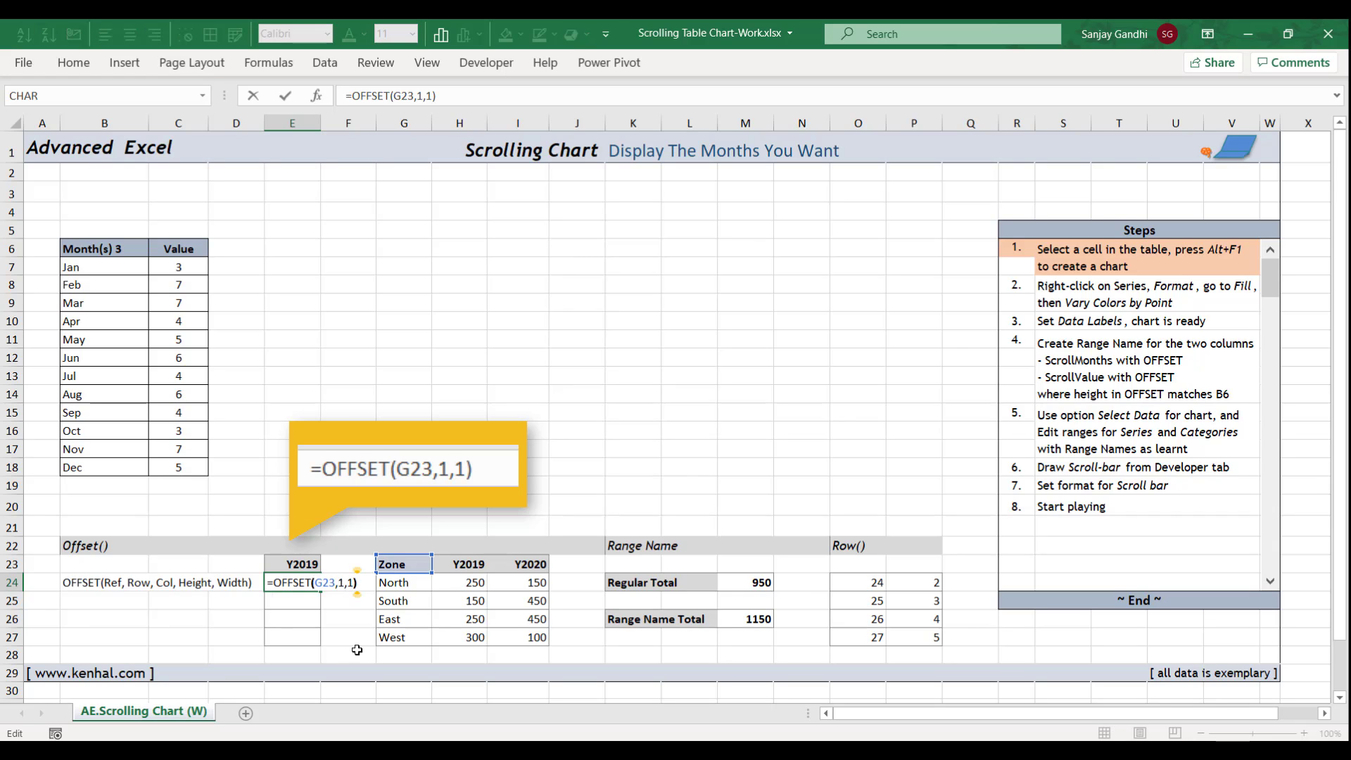
key("Left")
type(",")
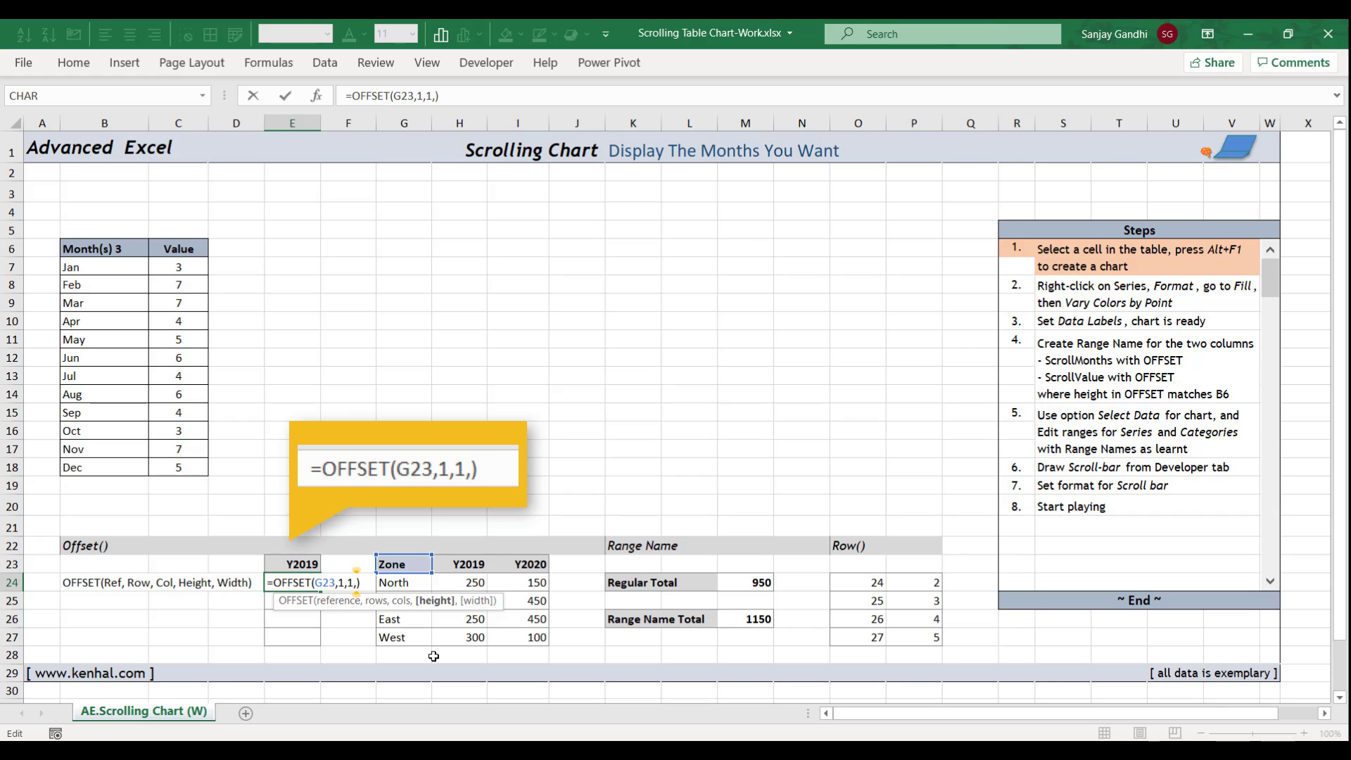
type("4,")
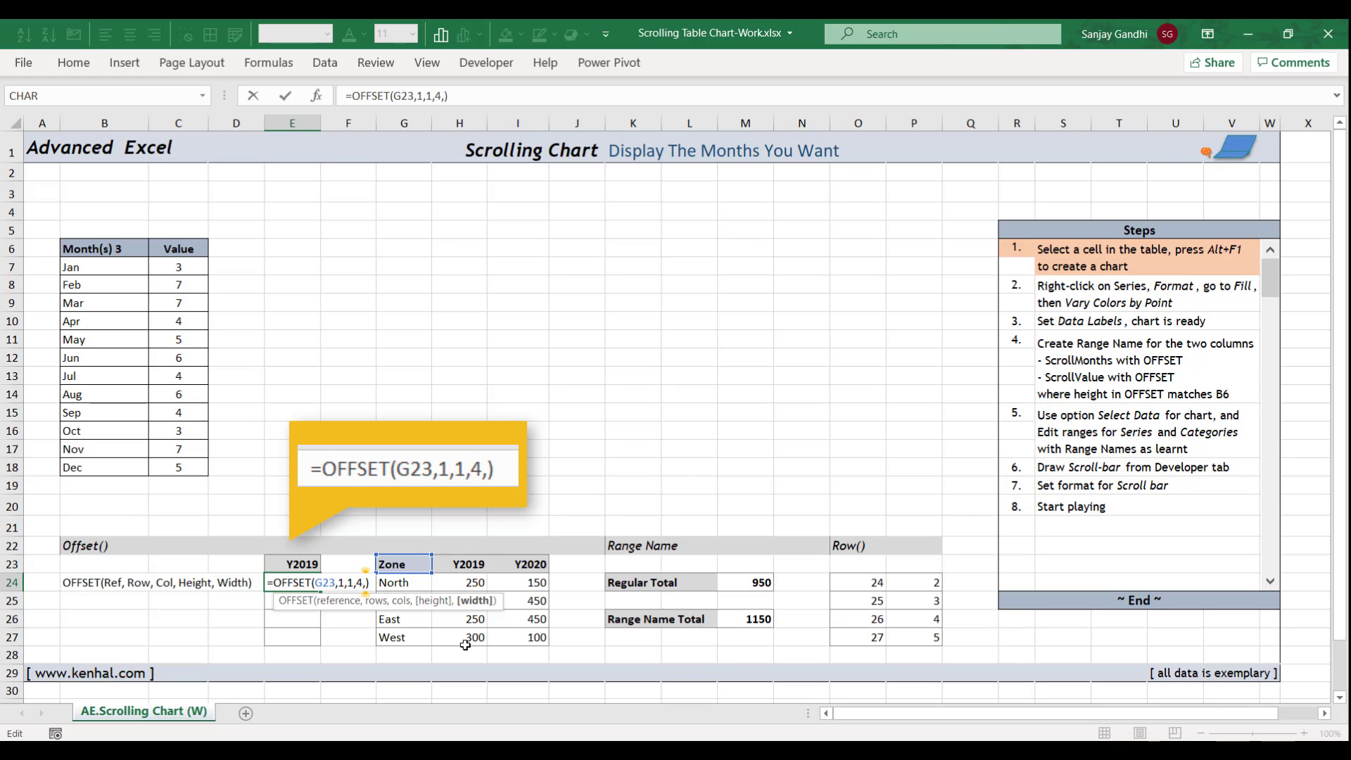
type("1")
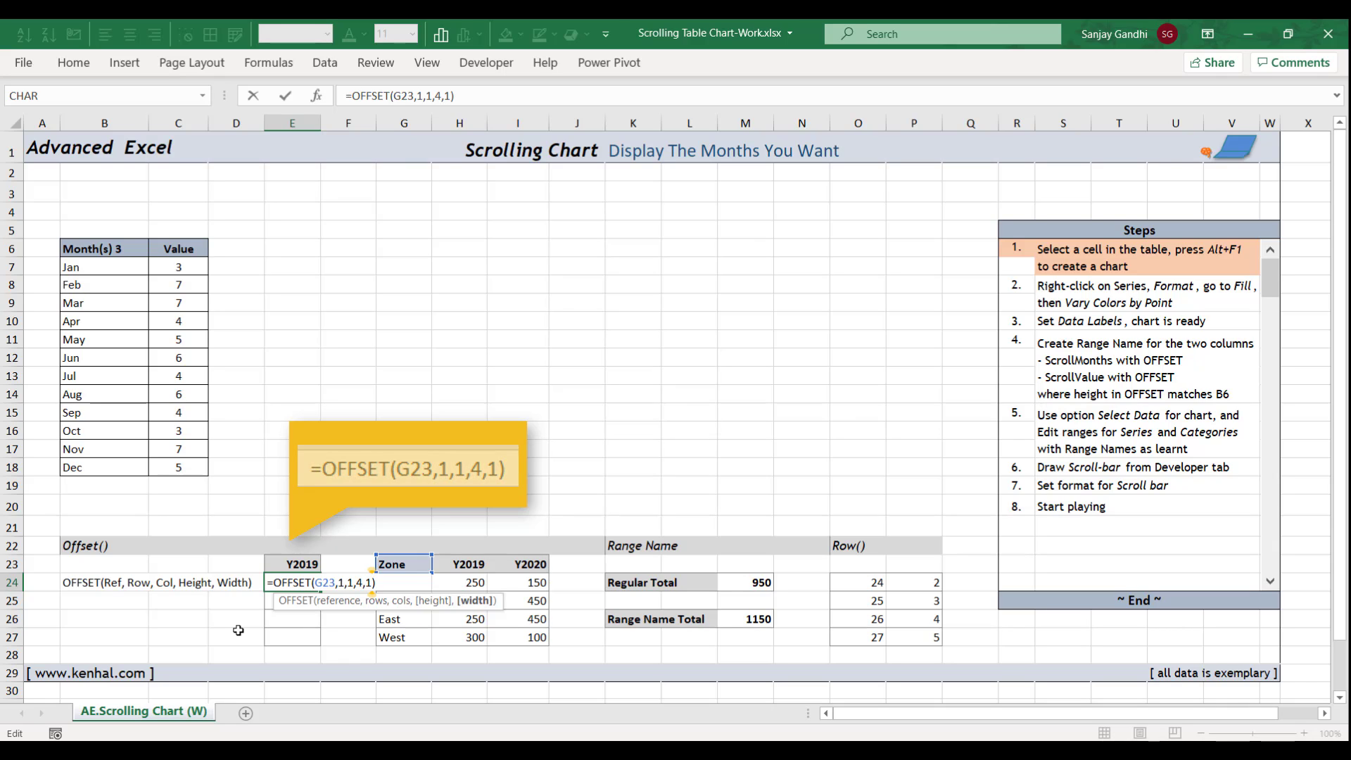
key("Return")
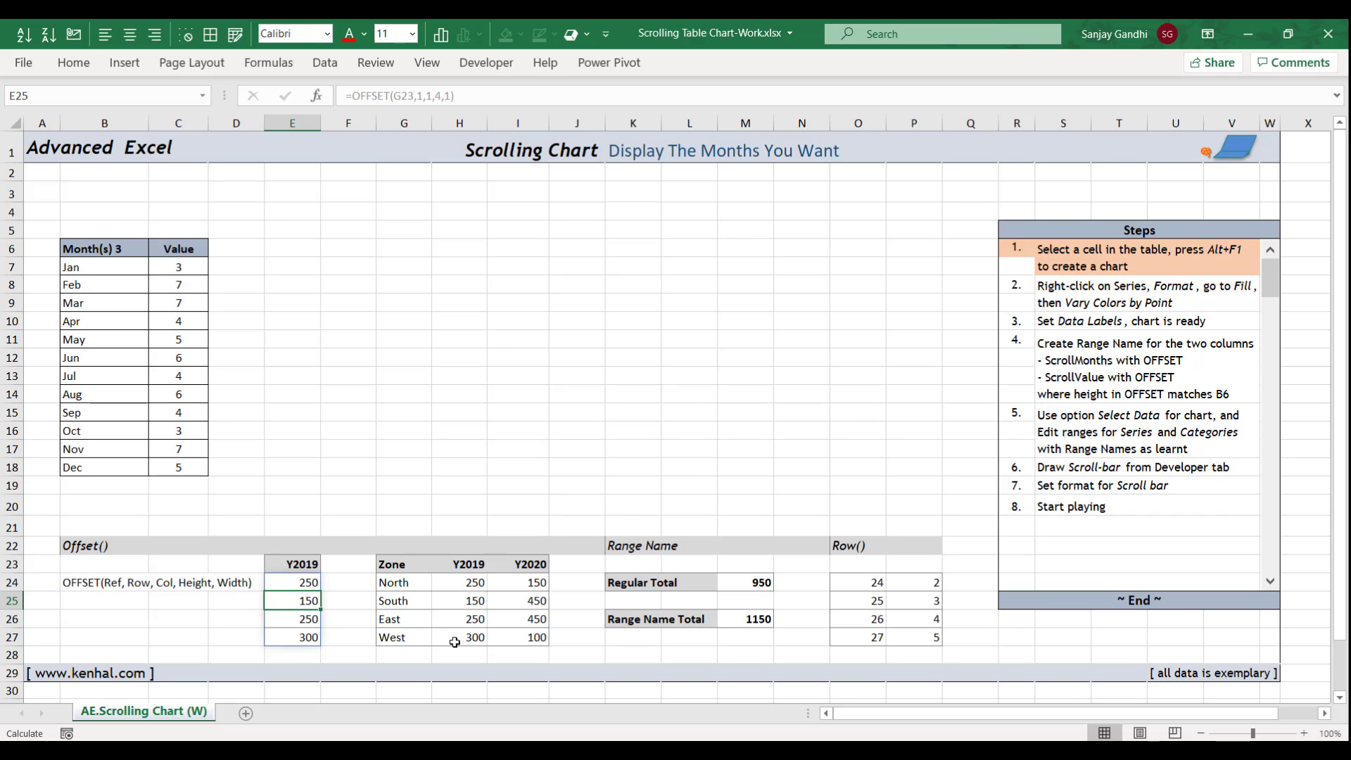
- Change the columns argument of the OFFSET formula in E24 to 2, making it =OFFSET(G23,1,2,4,1)
left_click(286, 585)
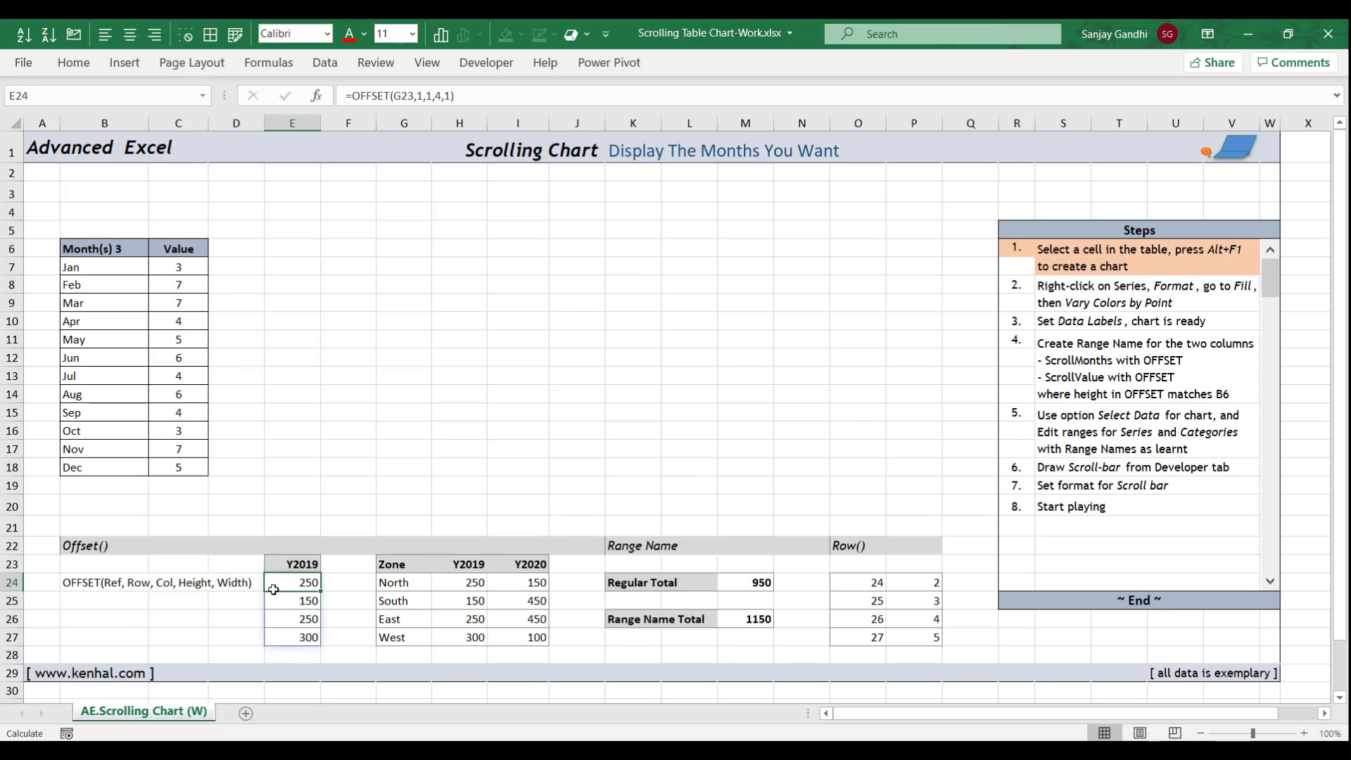
key("F2")
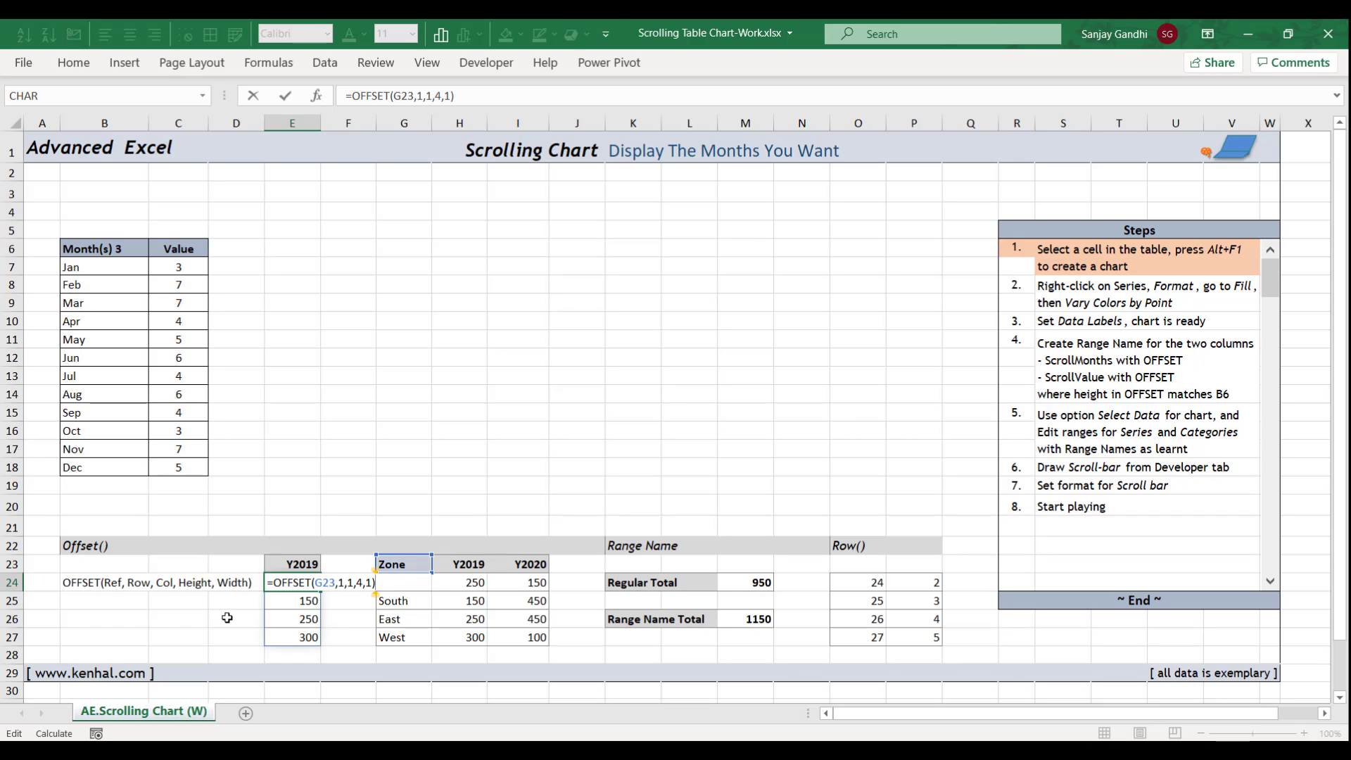
key("Left")
key("Left")
key("Left")
key("Left")
key("Left")
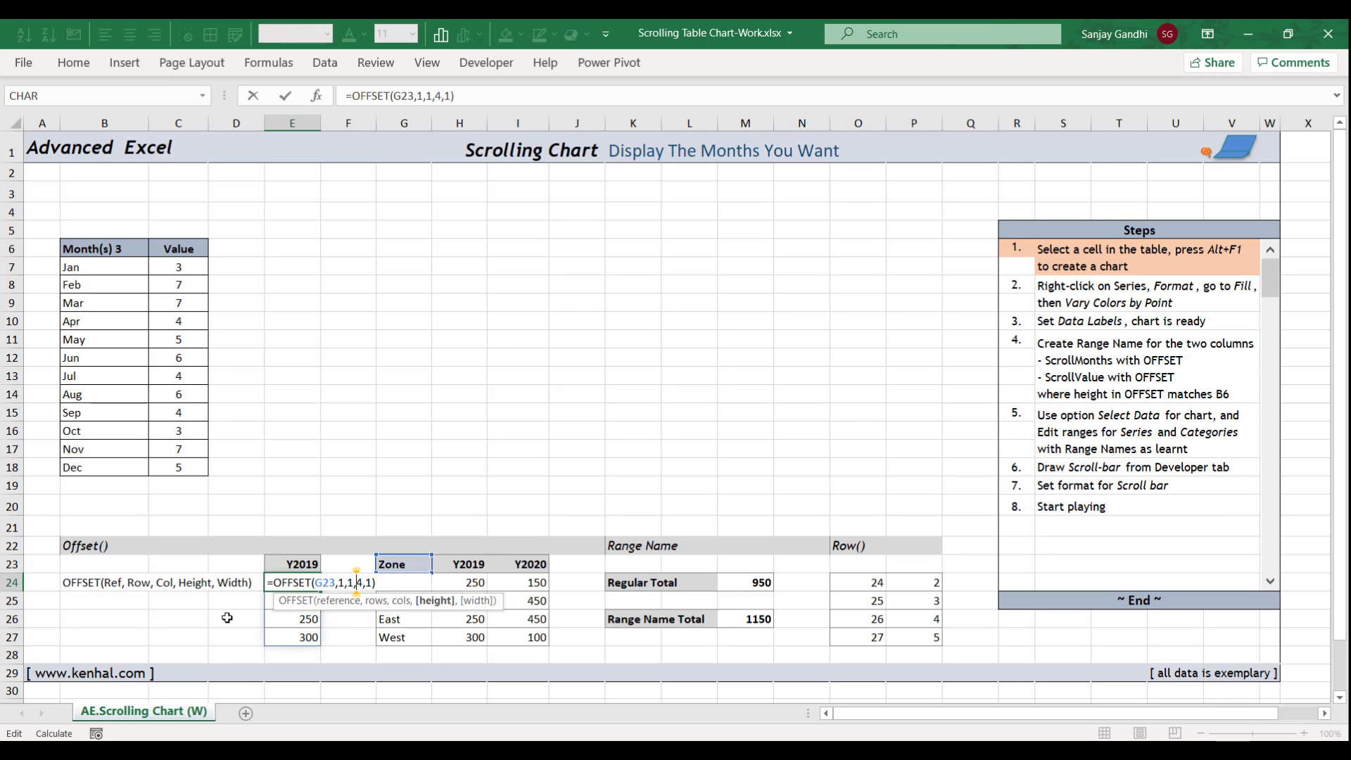
key("shift+Left")
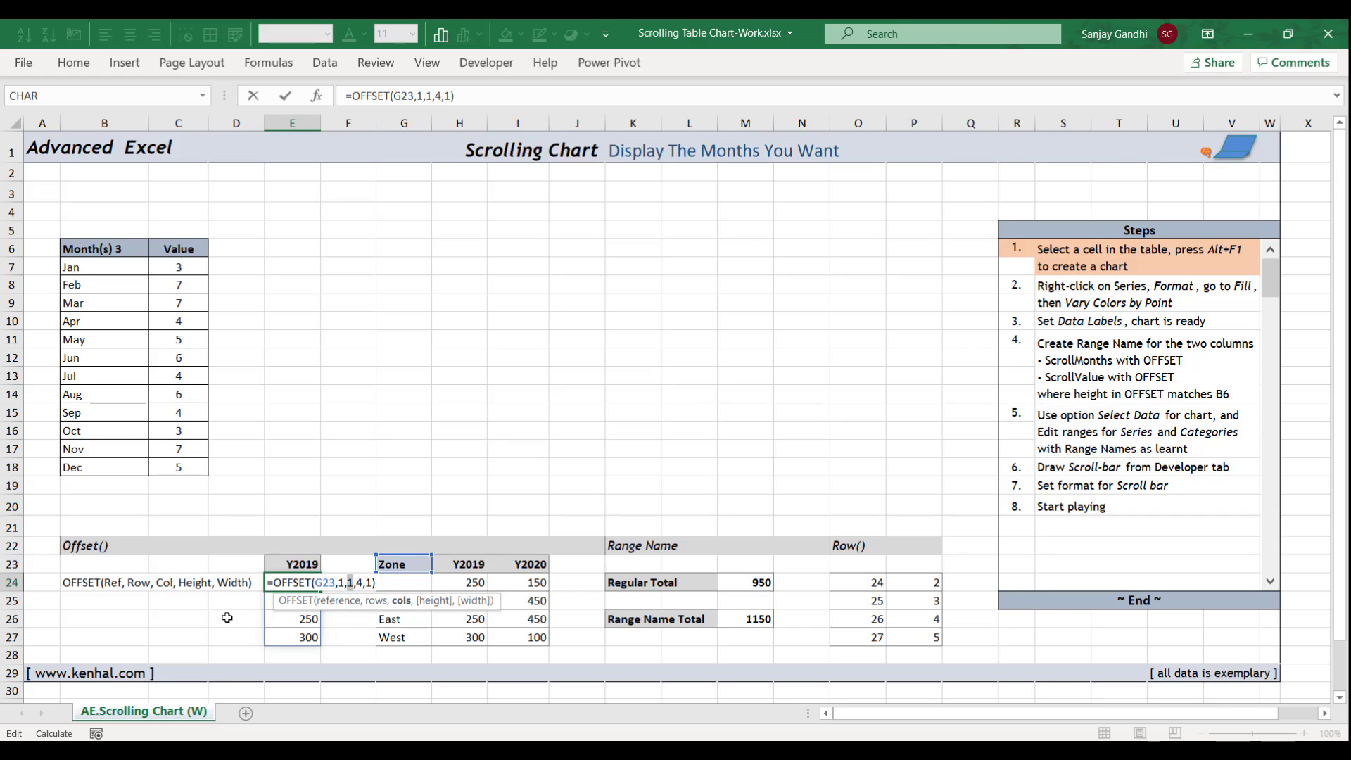
type("2")
key("Return")
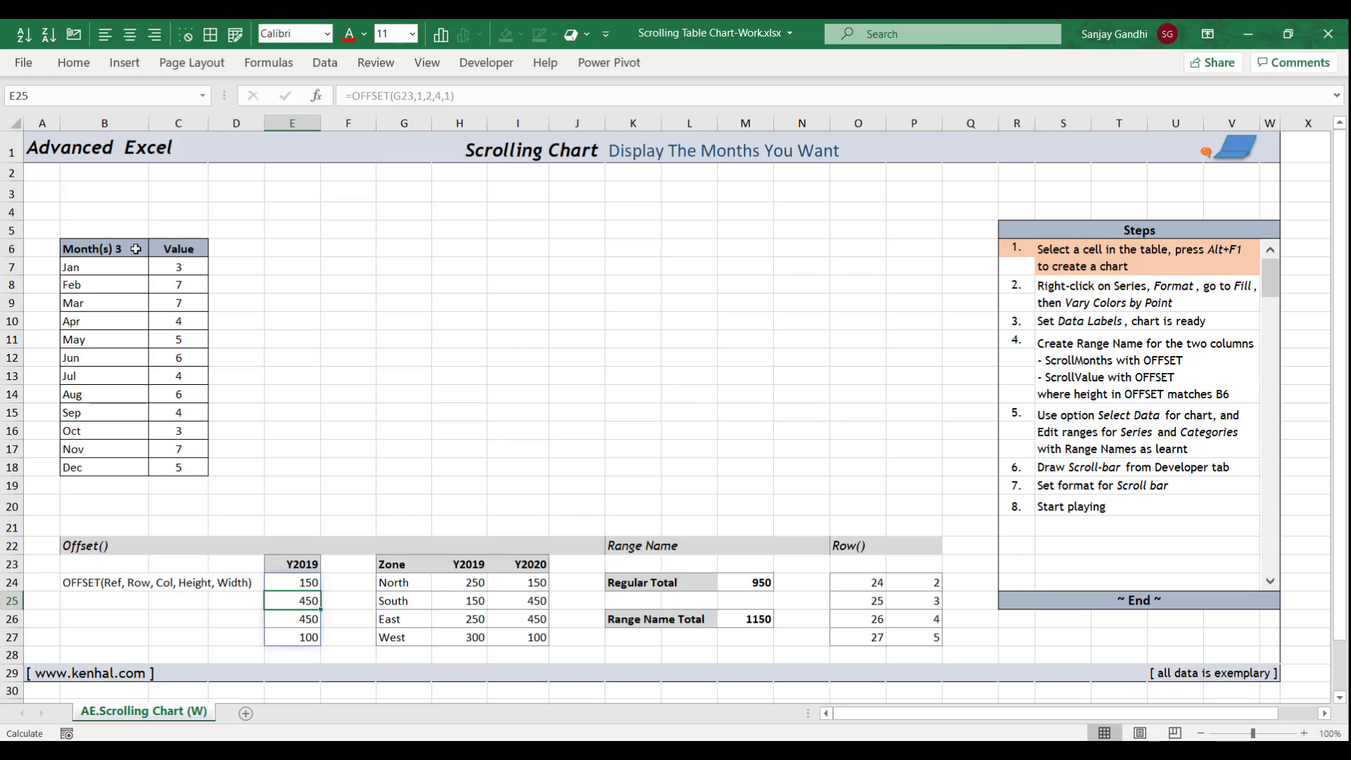
- Check the content of the month header cell B6, and enter 3 in cell B4, replacing it with 4
left_click(136, 248)
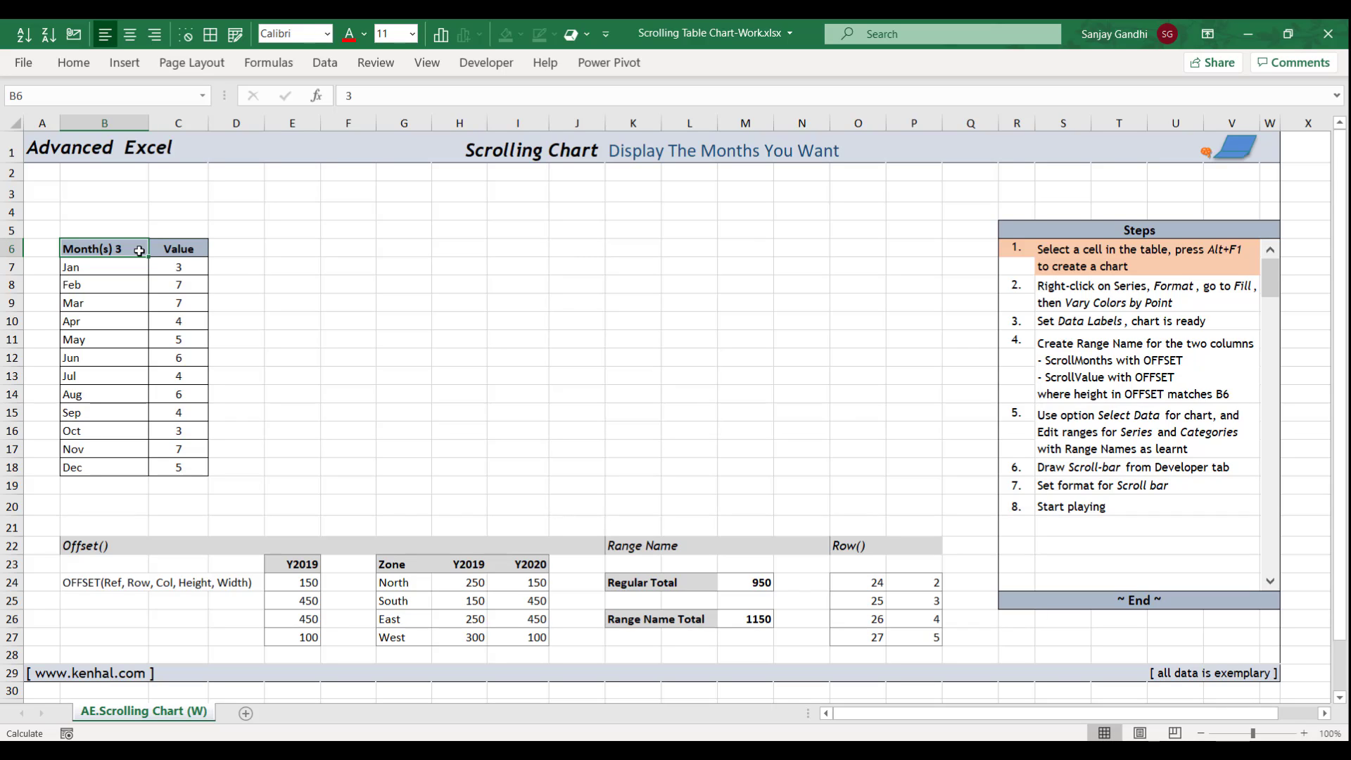
left_click(130, 205)
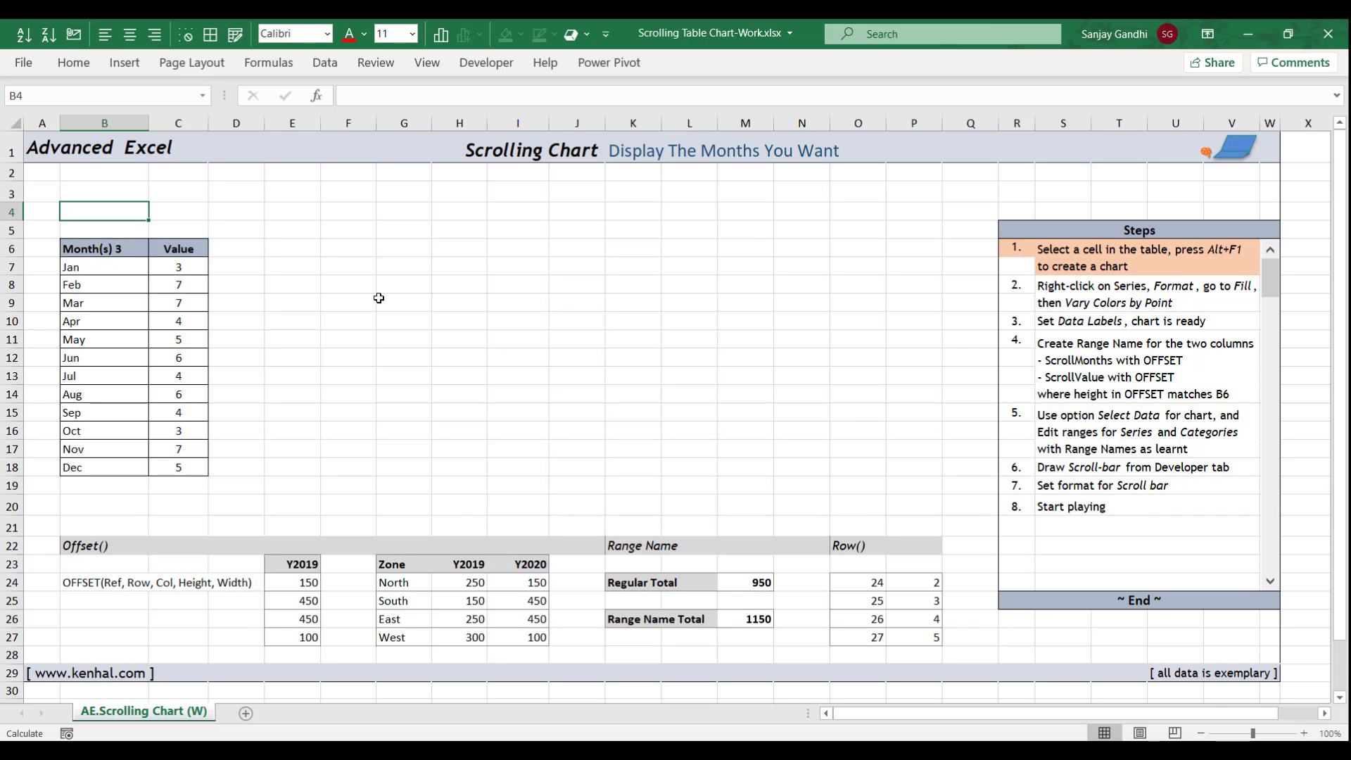
type("3")
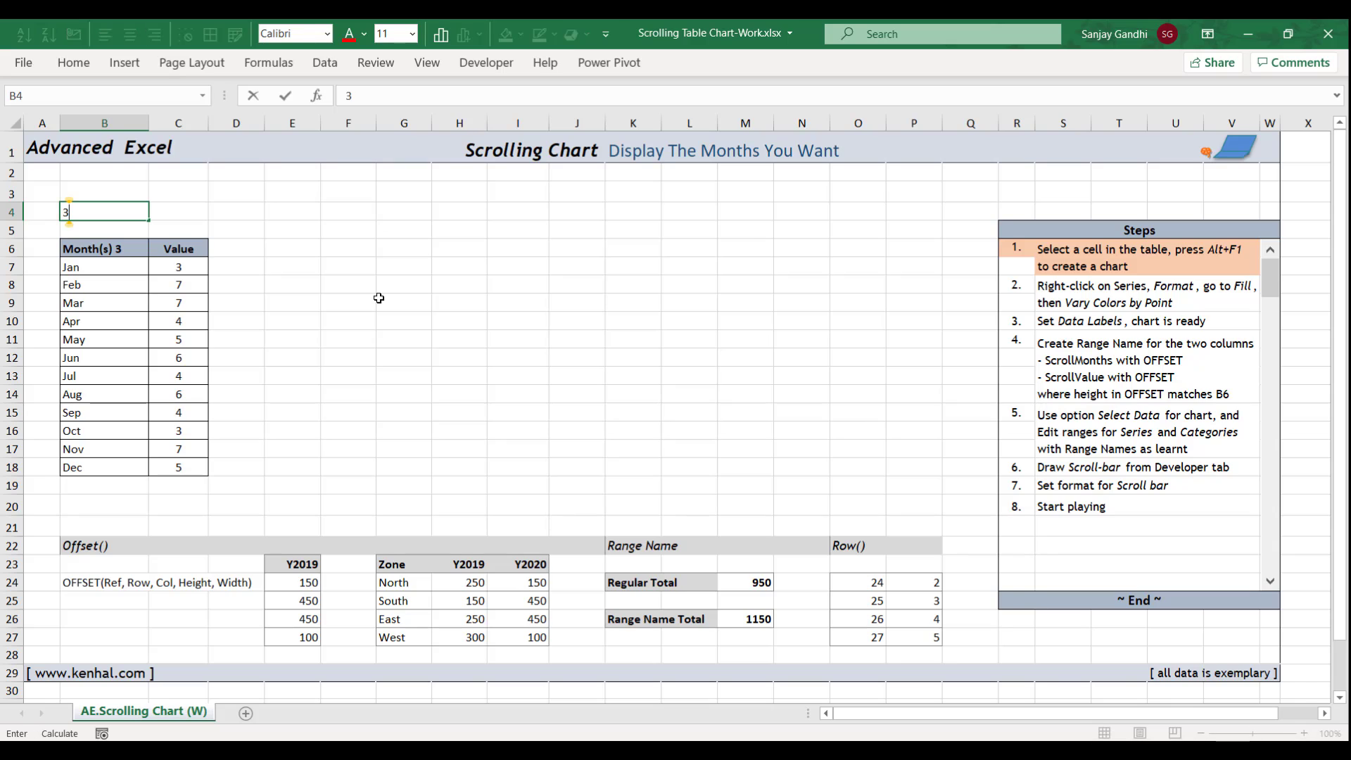
key("ctrl+Return")
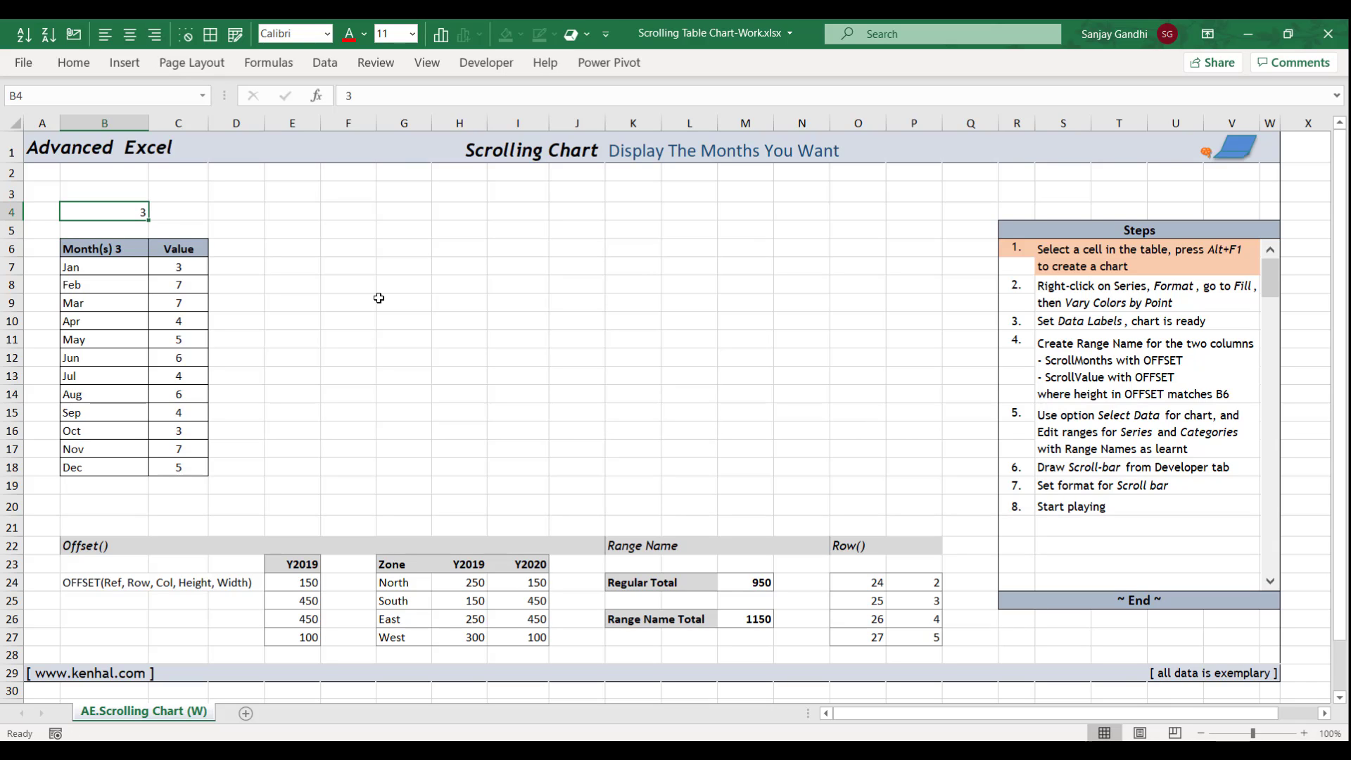
type("4")
key("ctrl+Return")
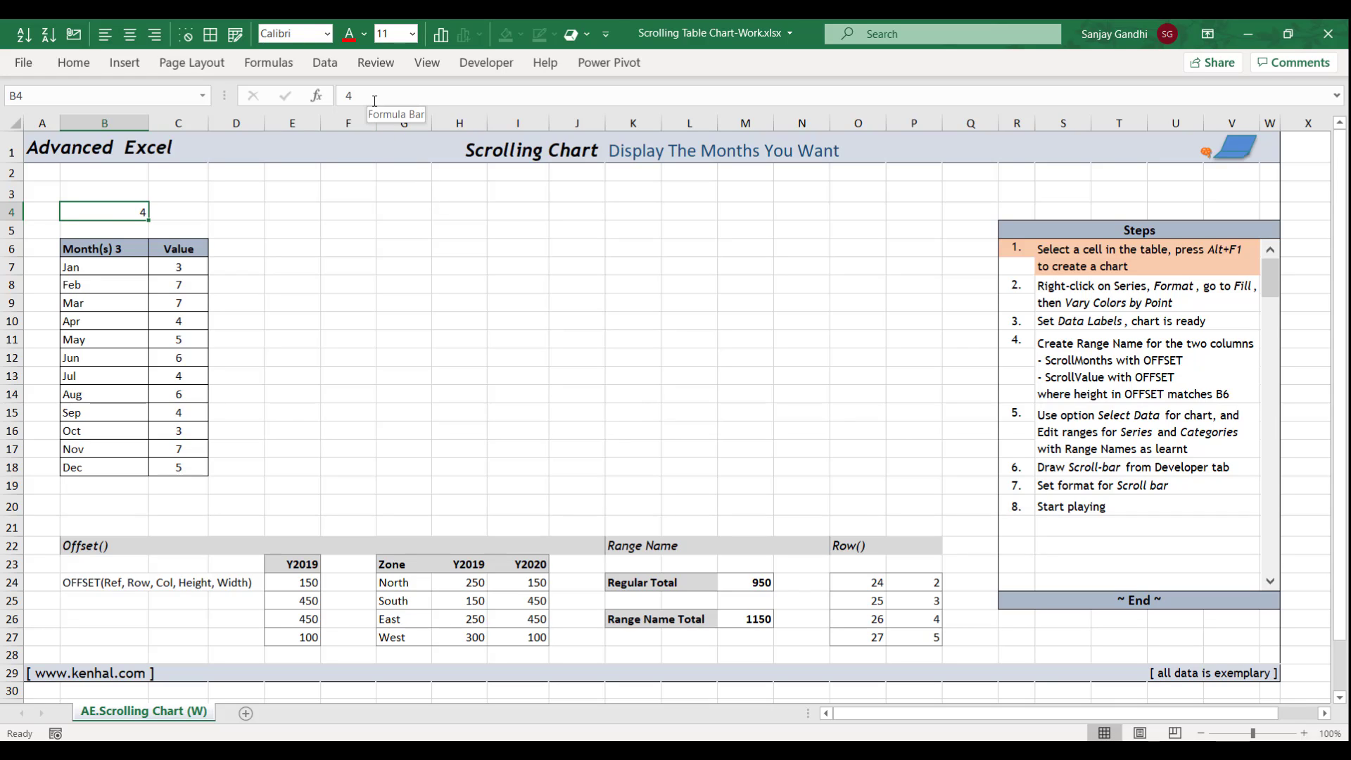
- Apply the custom number format "Month(s)" 0 to cell B4
right_click(112, 209)
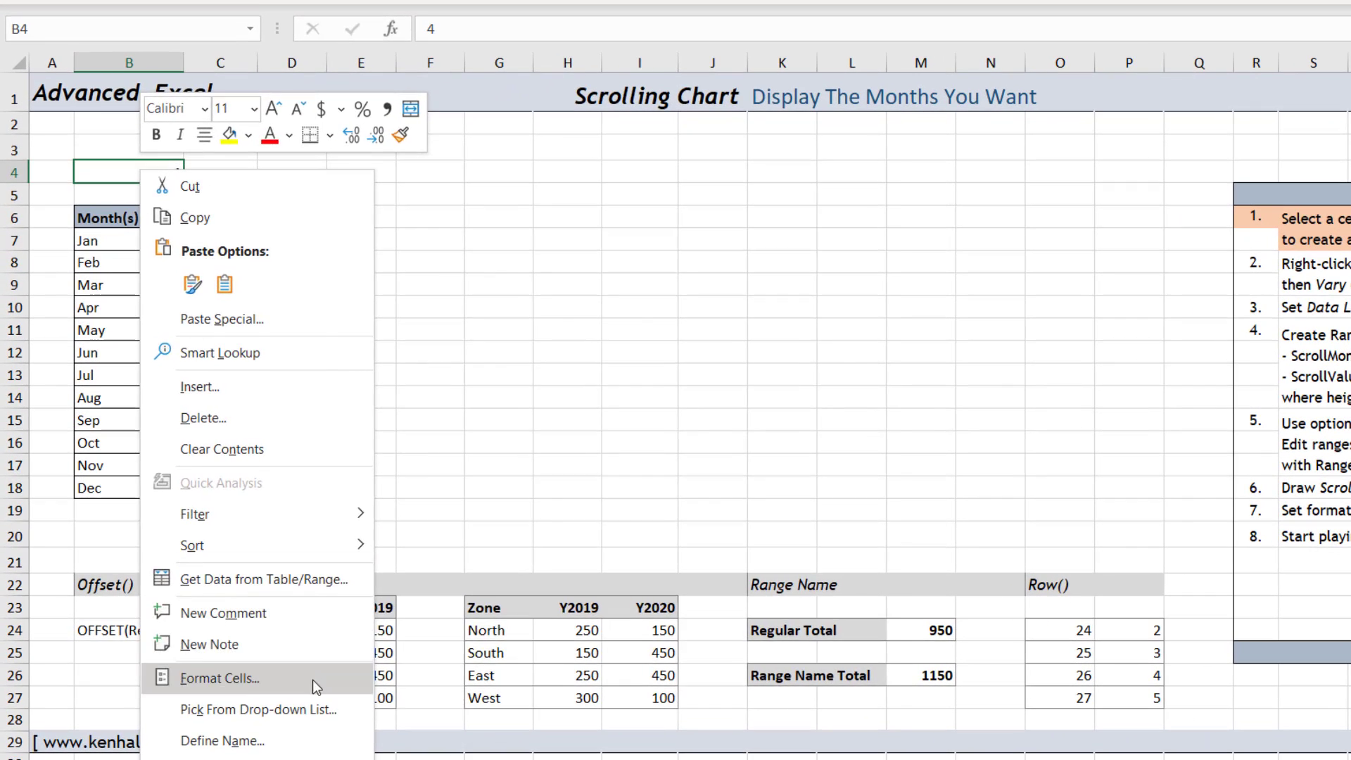
left_click(304, 673)
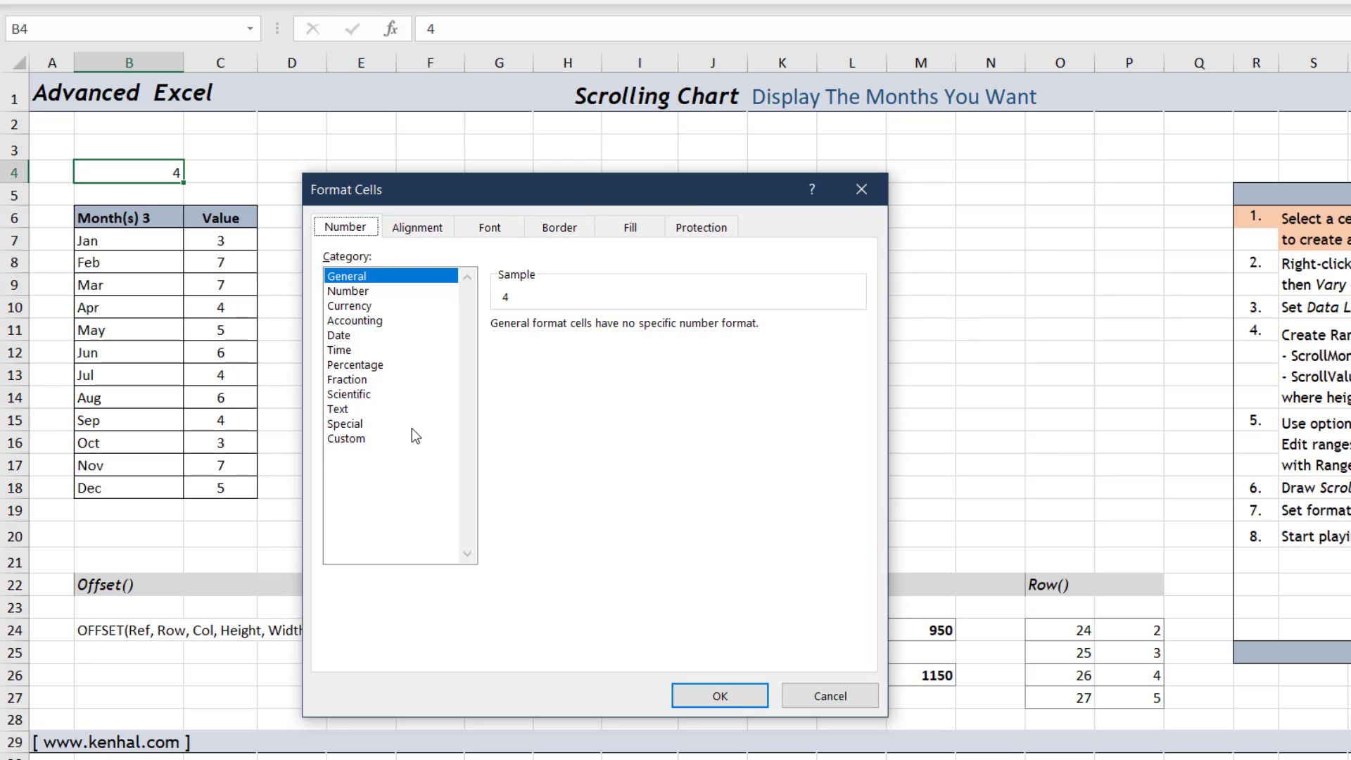
left_click(406, 445)
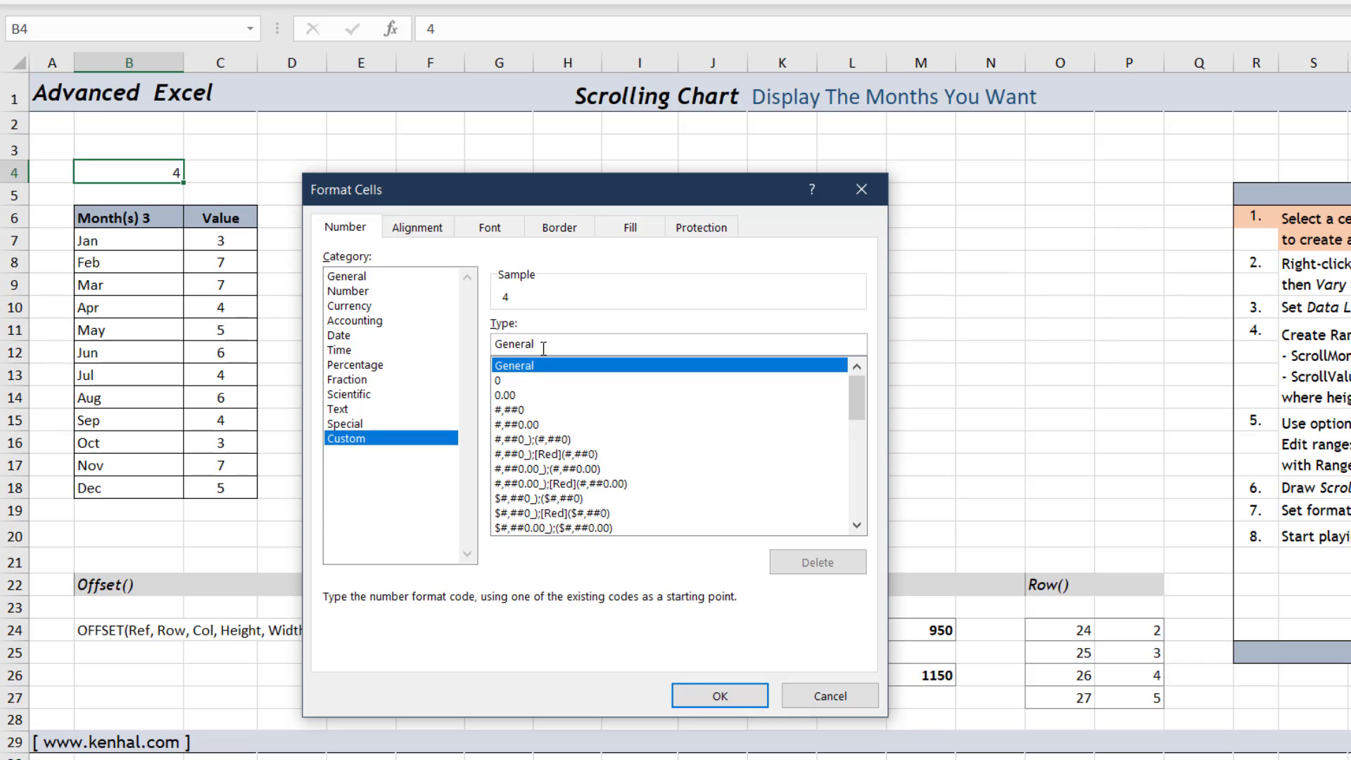
left_click_drag(542, 344, 472, 351)
type("\"Mont")
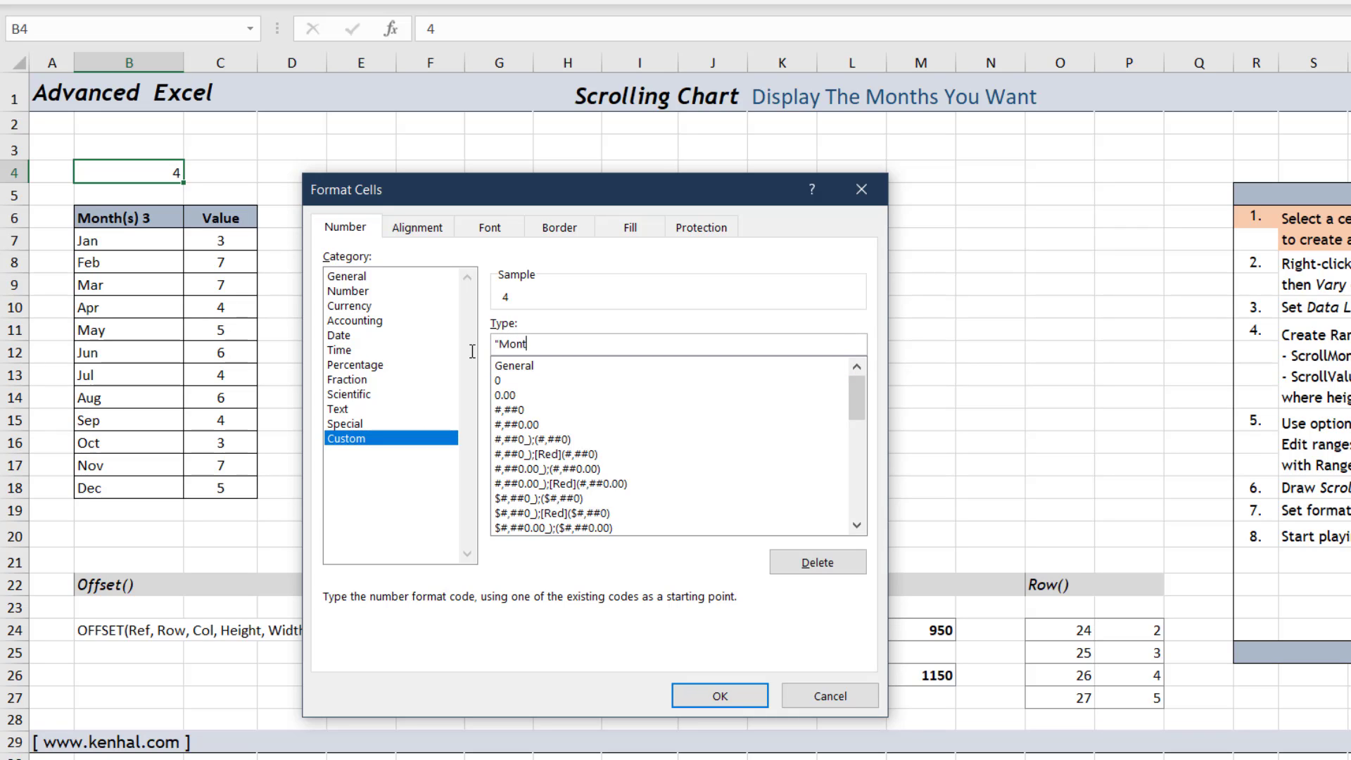
type("h(s)\" 0")
left_click(750, 699)
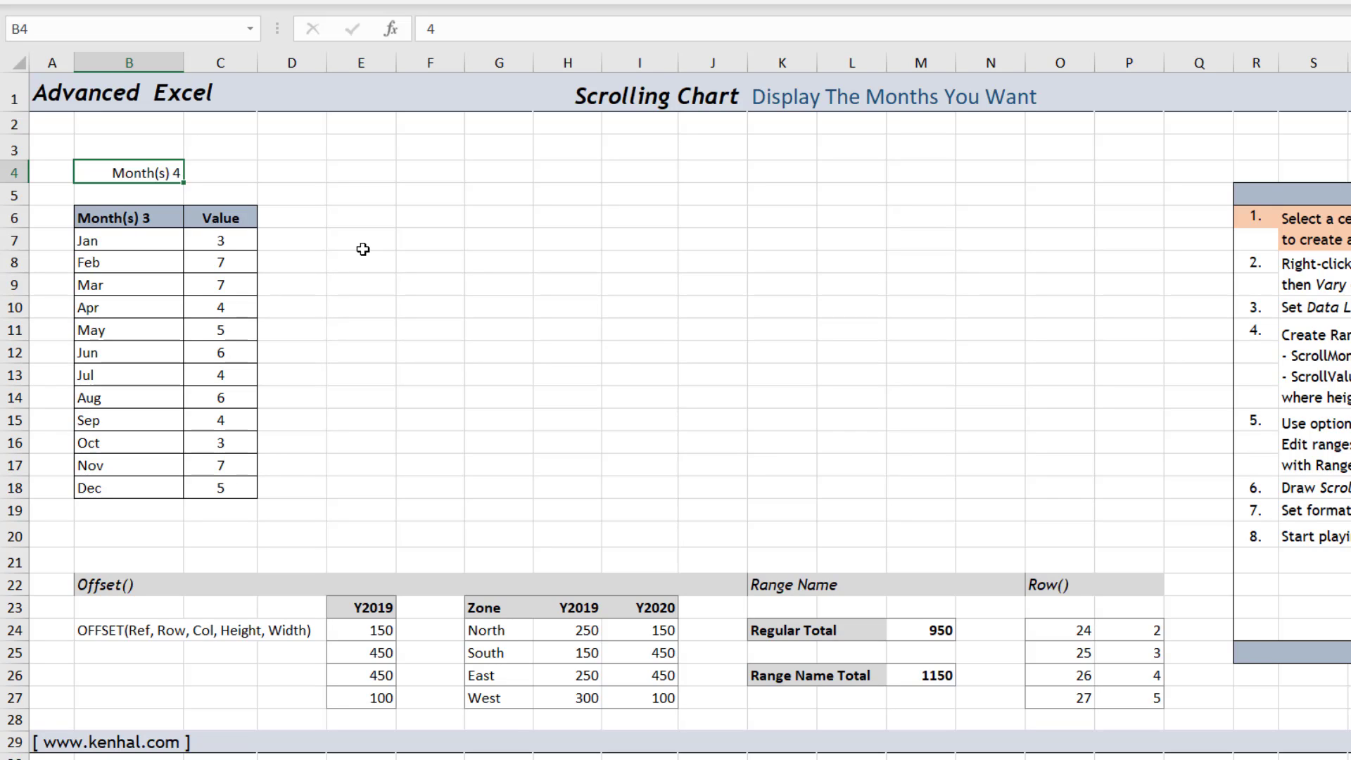
- Test the custom format in B4 by entering the text Data, and replace it with the number 5
type("Data")
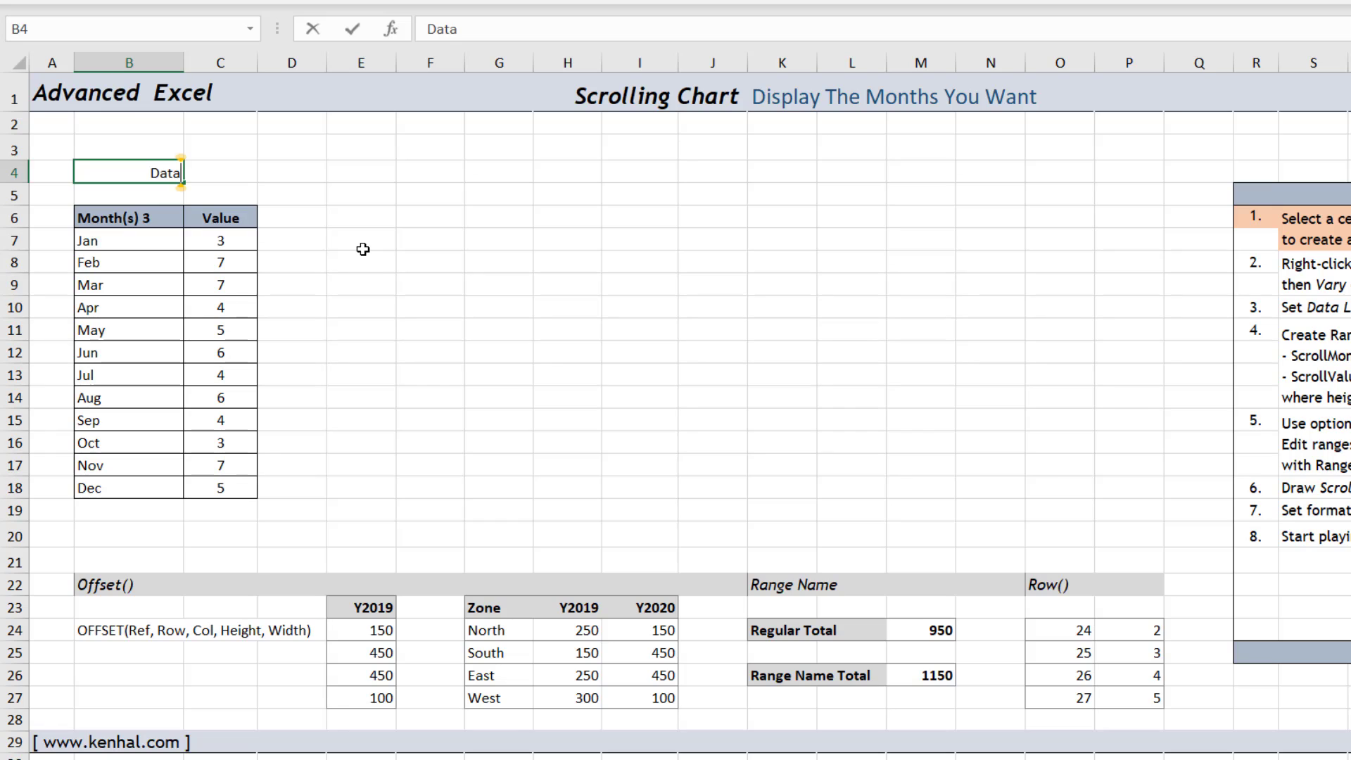
key("Return")
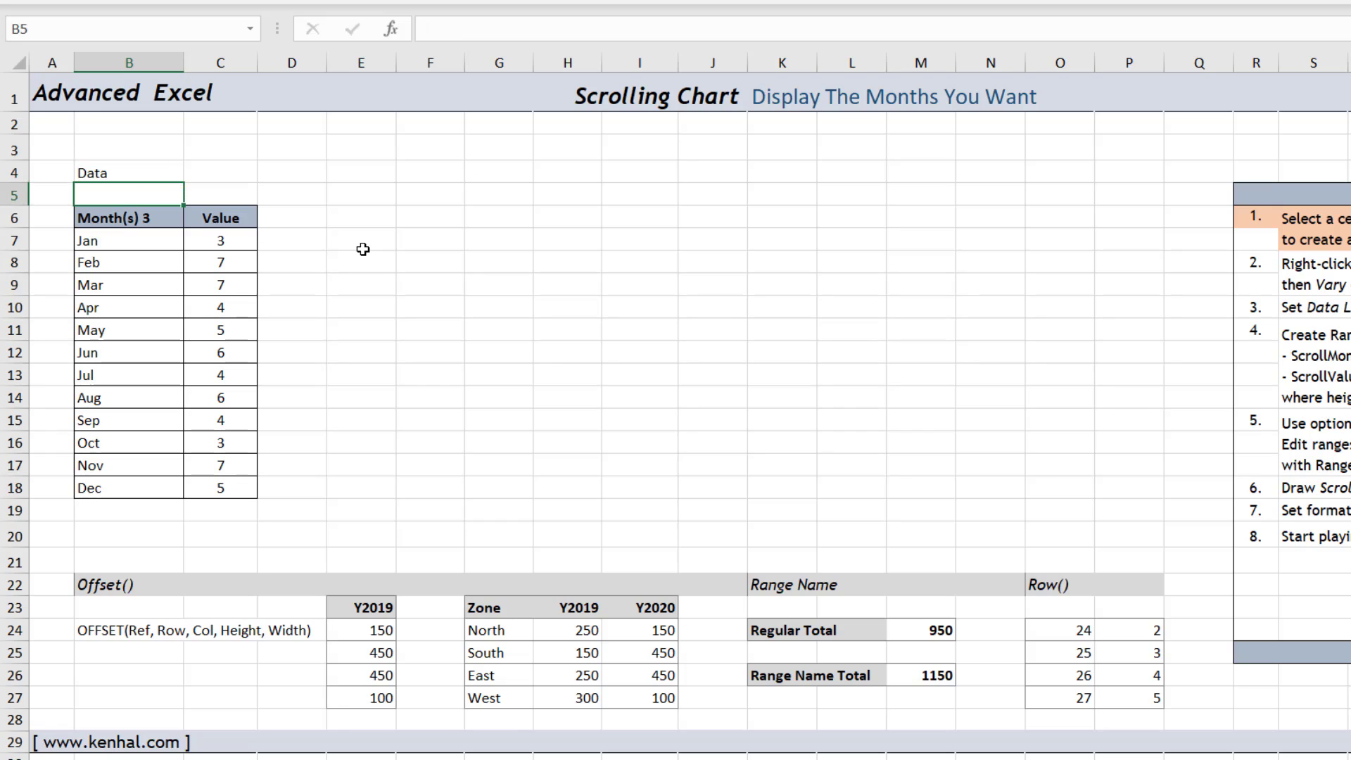
key("Up")
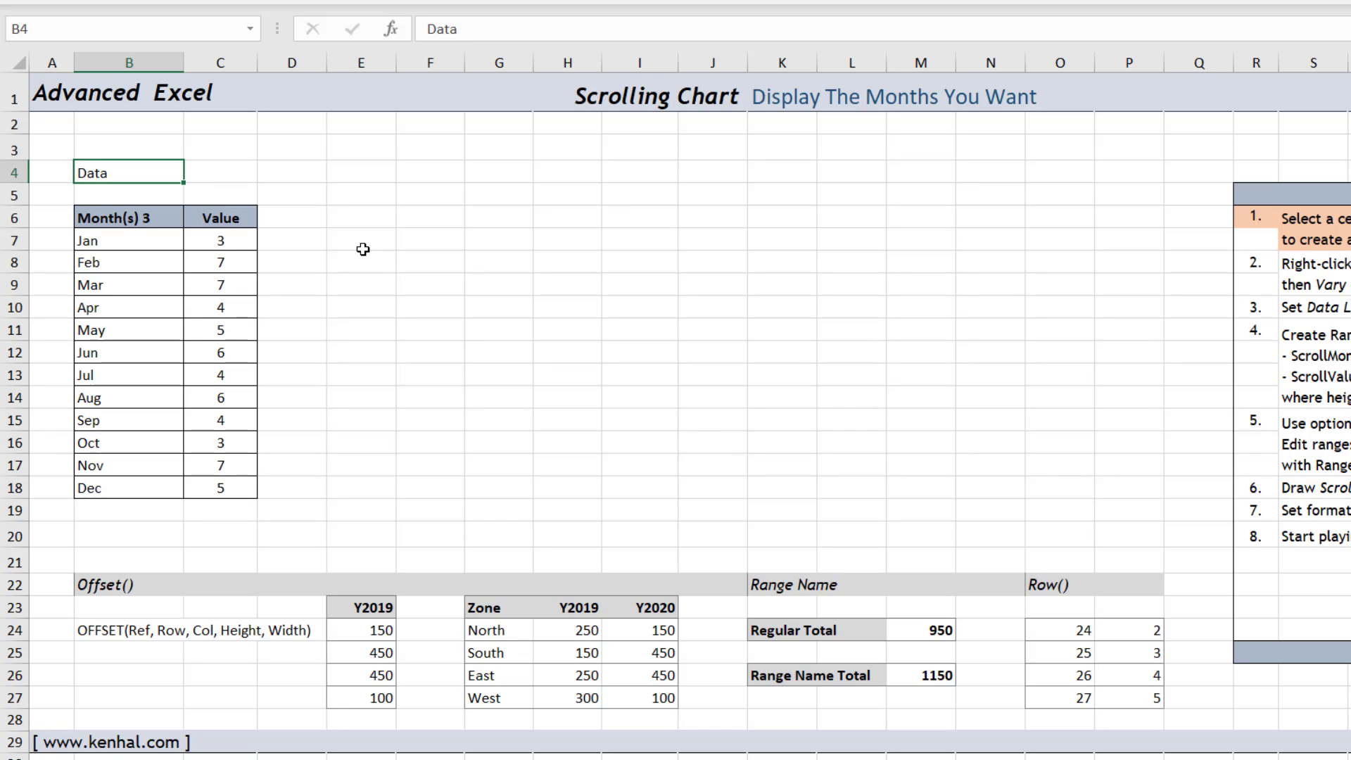
type("5")
key("Return")
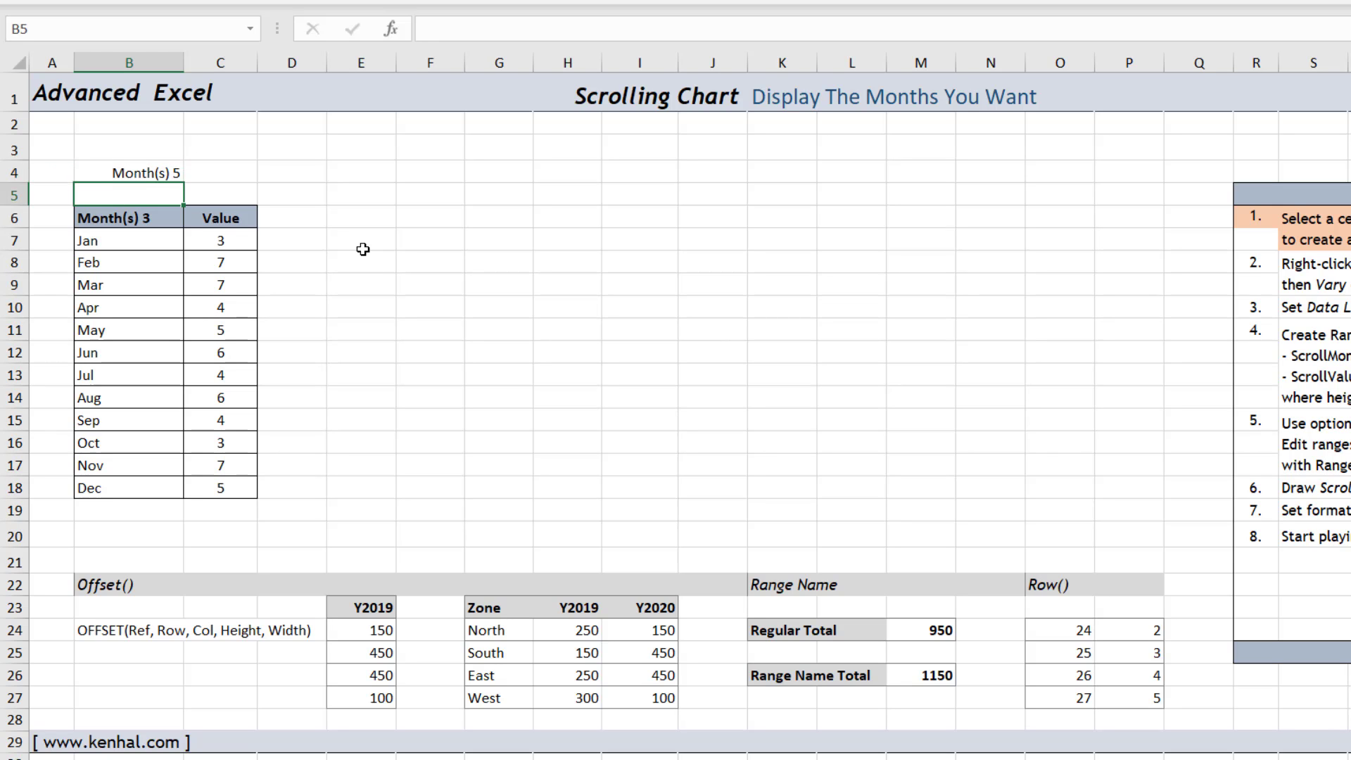
- Create a default column chart from the month and value table and resize it to cover cells E4 to P20
left_click(168, 307)
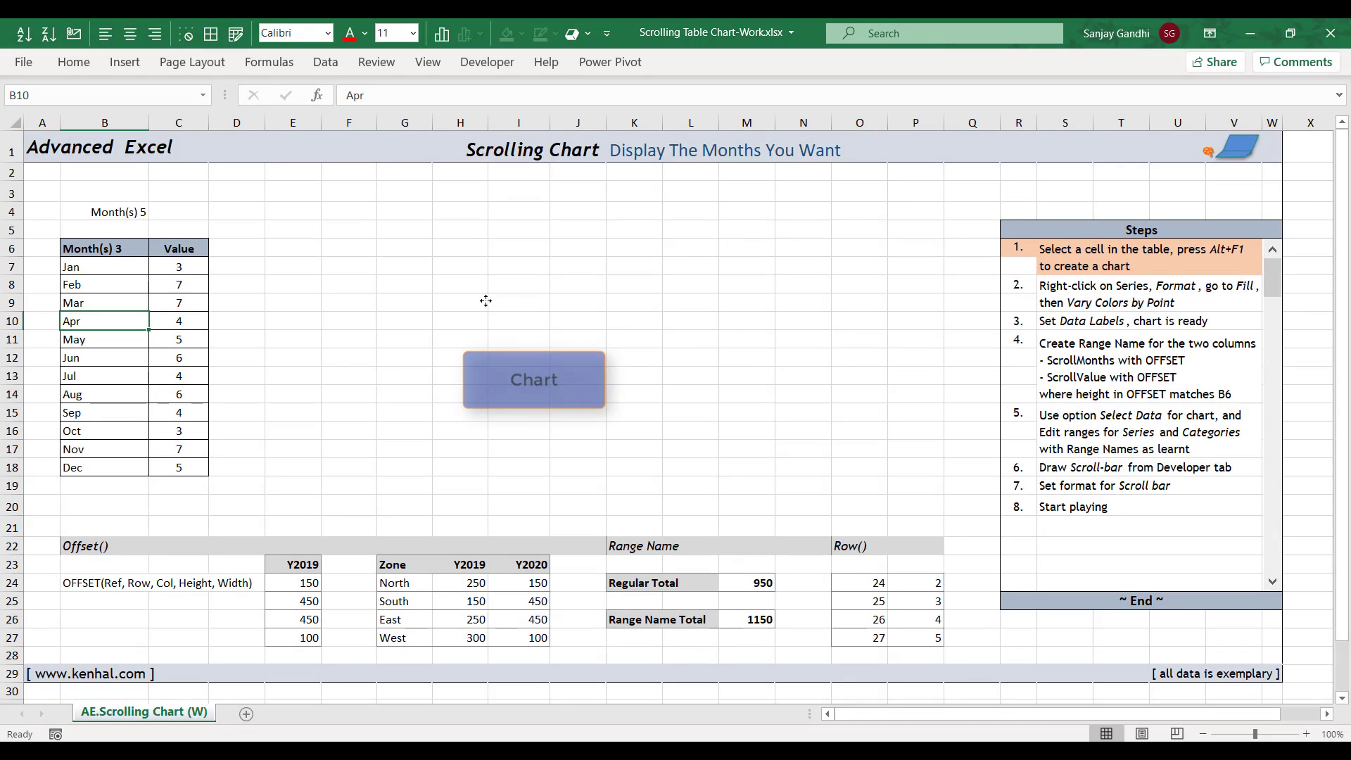
key("alt+F1")
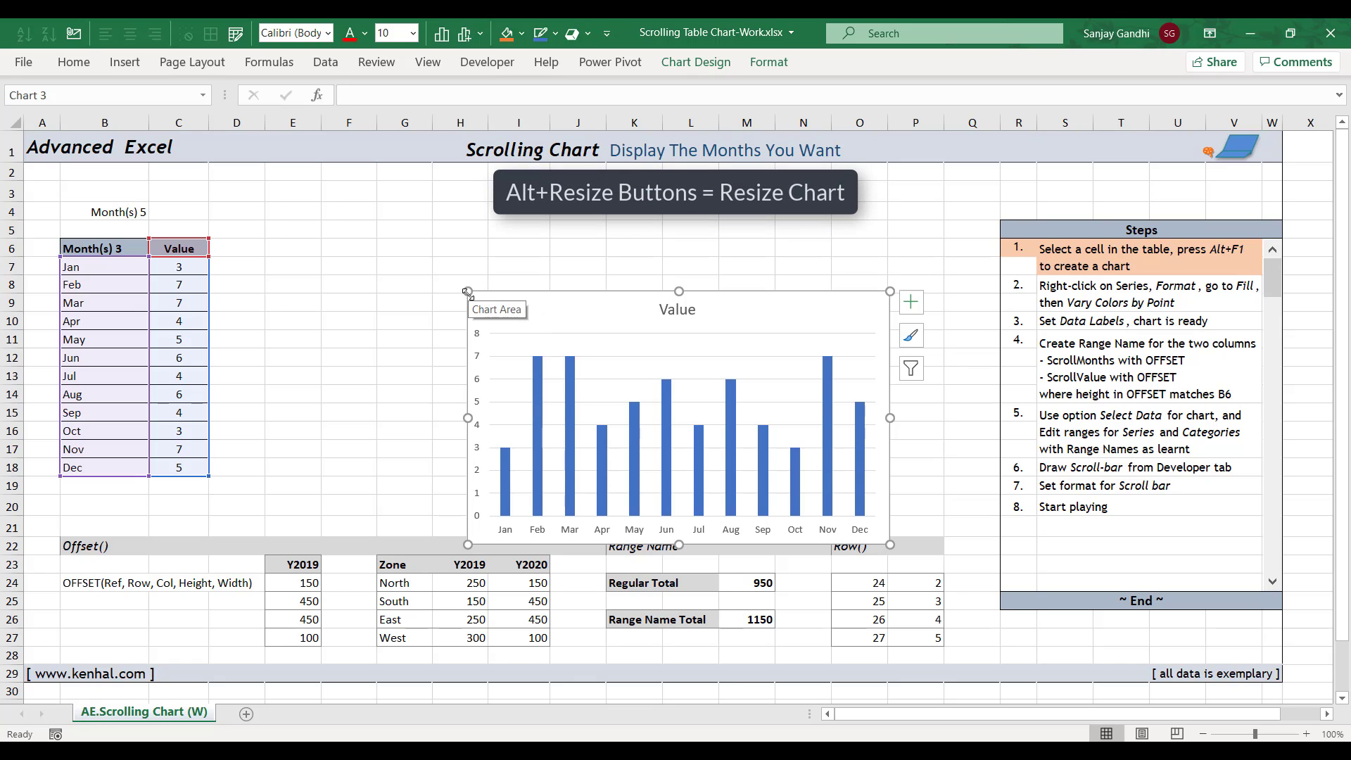
left_click_drag(468, 291, 288, 208)
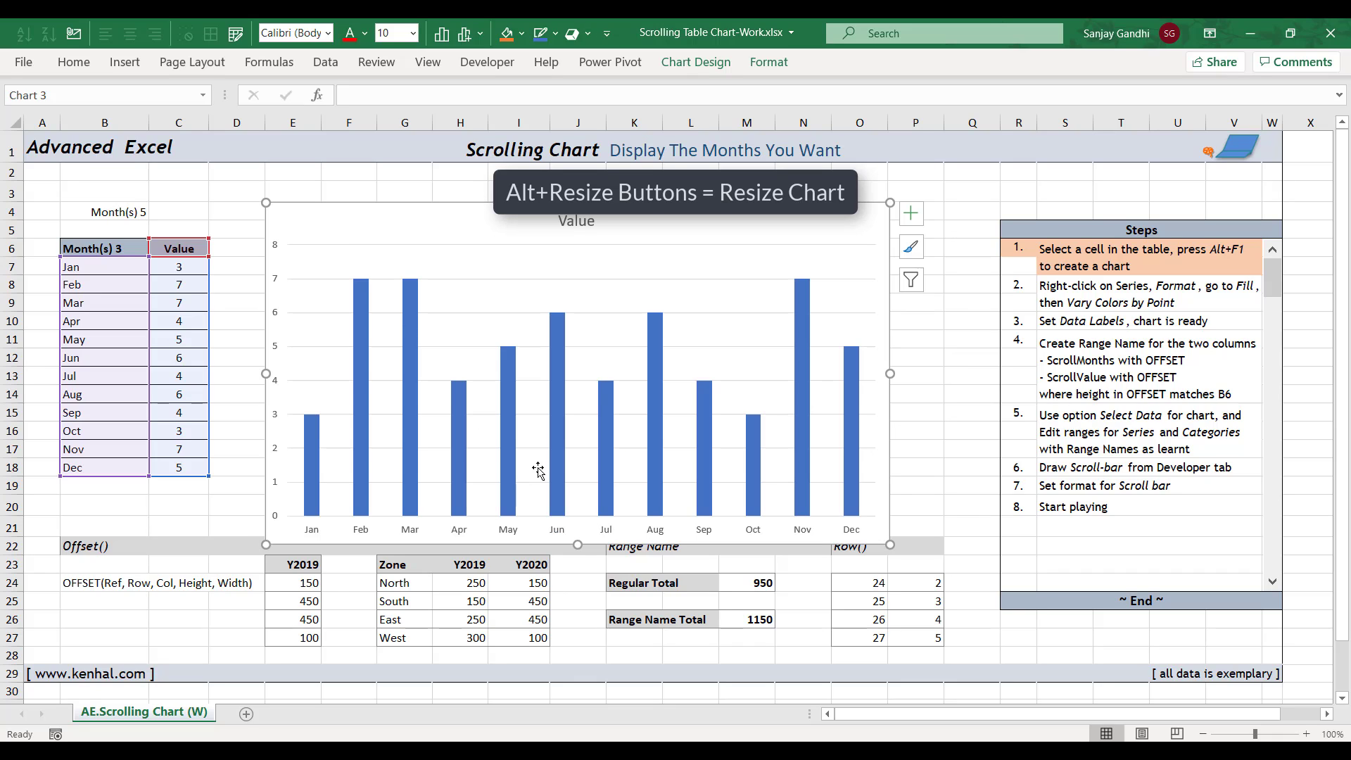
left_click_drag(577, 540, 570, 515)
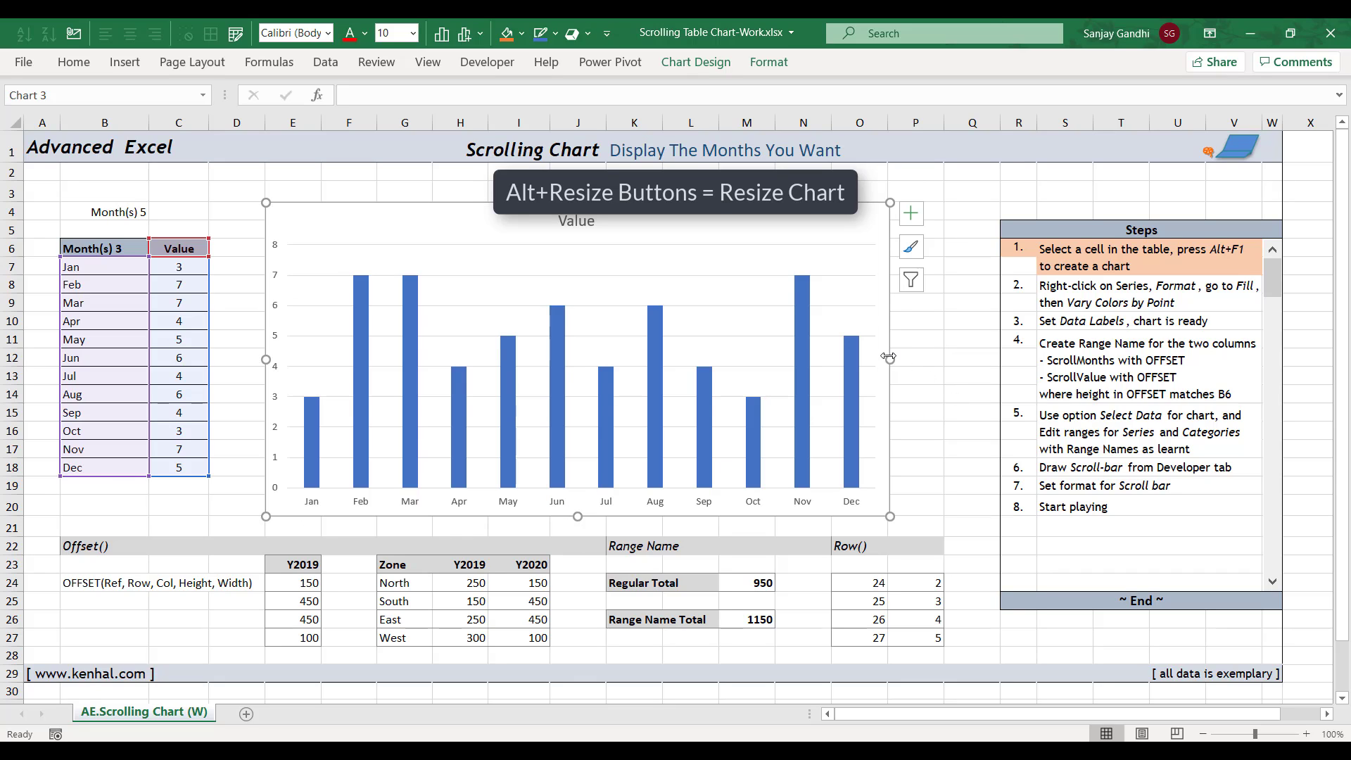
left_click_drag(888, 357, 937, 357)
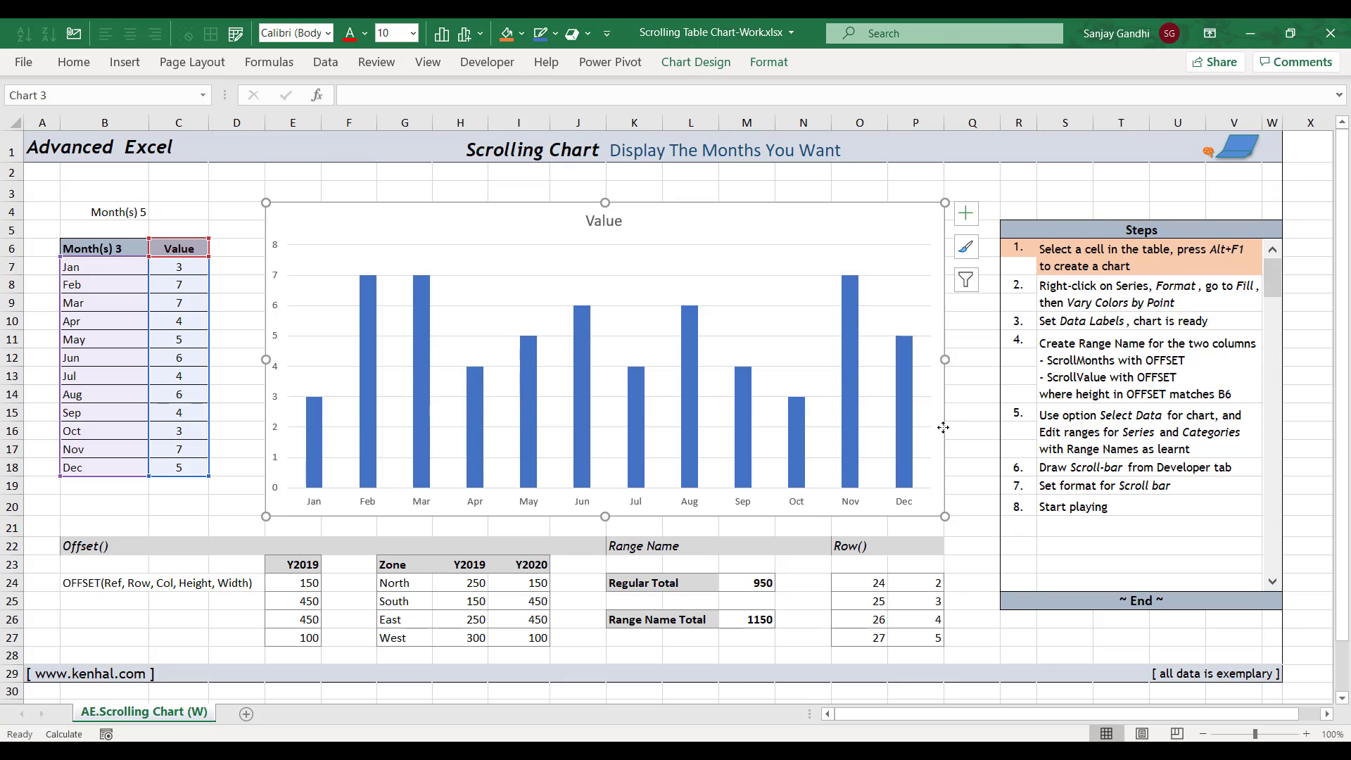
- Format the chart's Value series to vary colors by point and reduce its gap width to make the columns wider
double_click(688, 384)
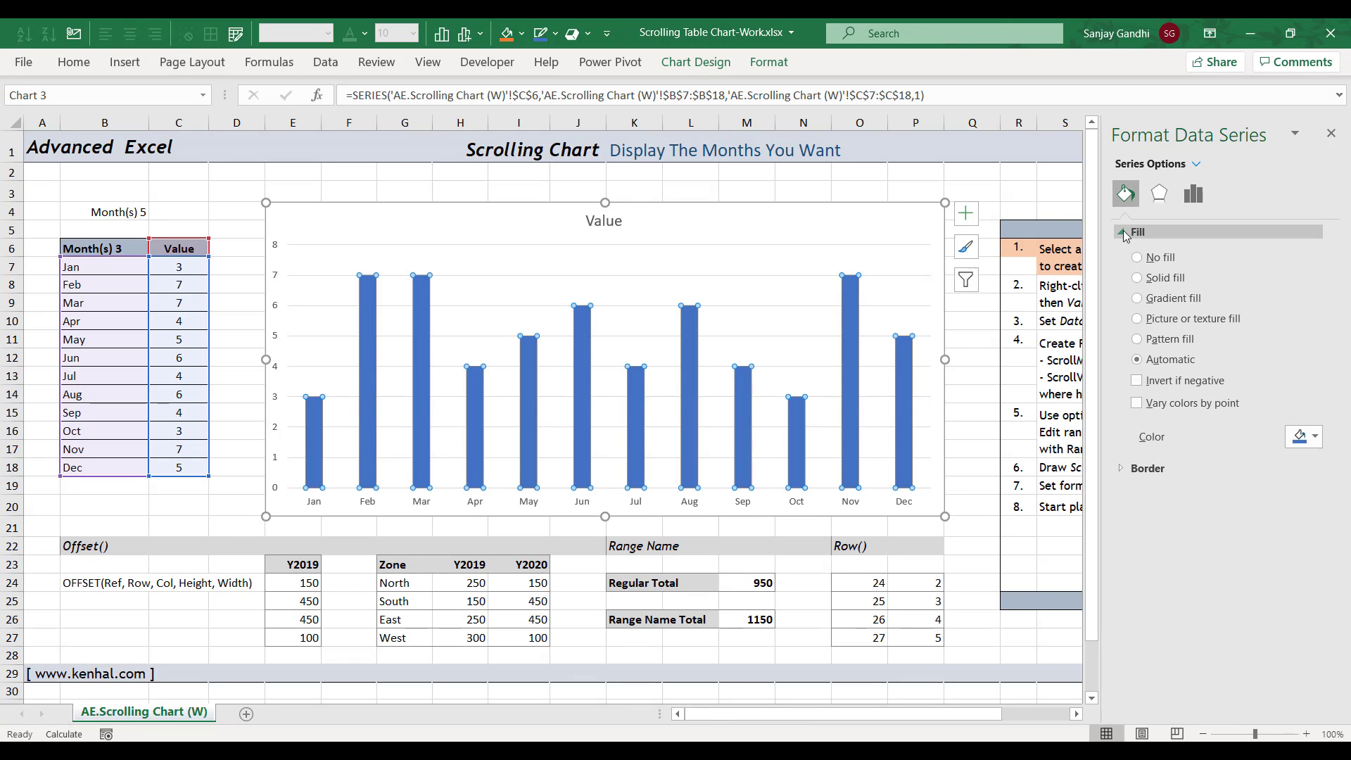
left_click(1141, 403)
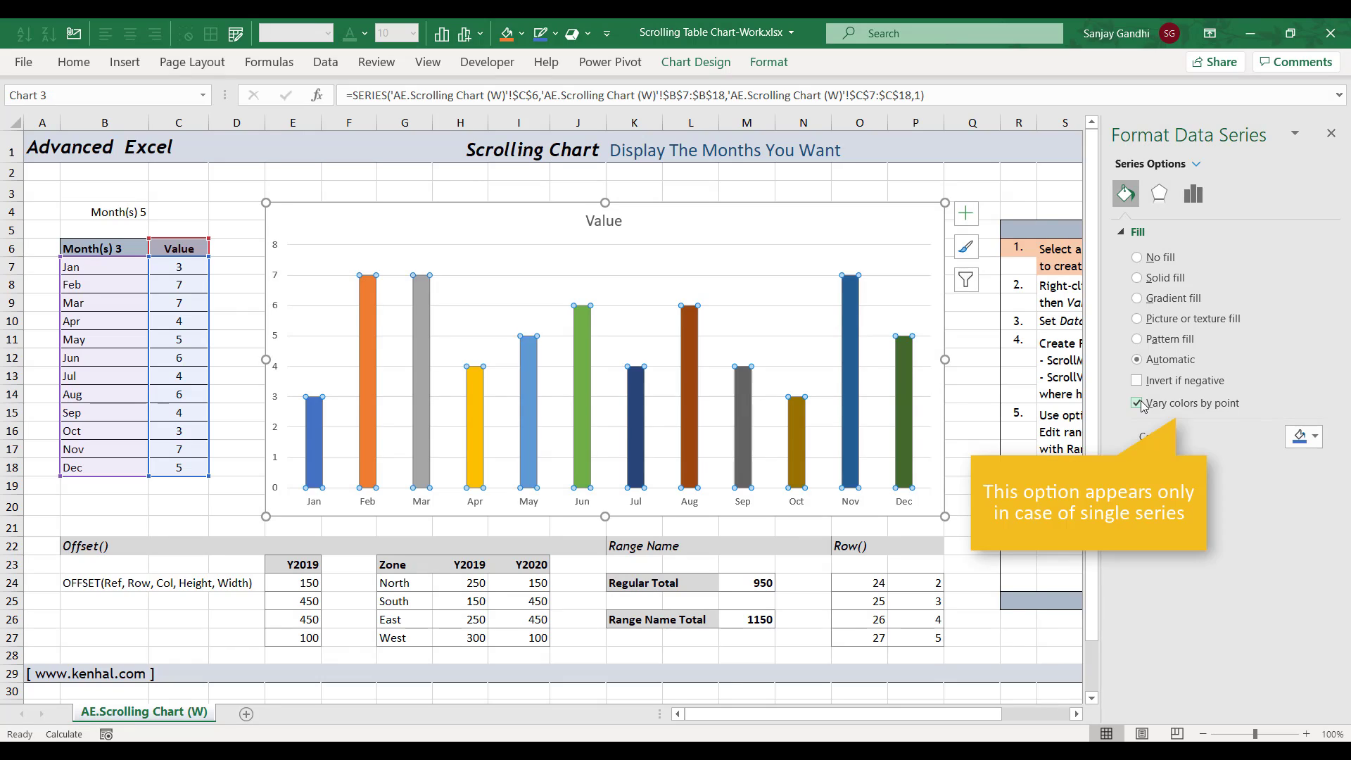
left_click(1196, 196)
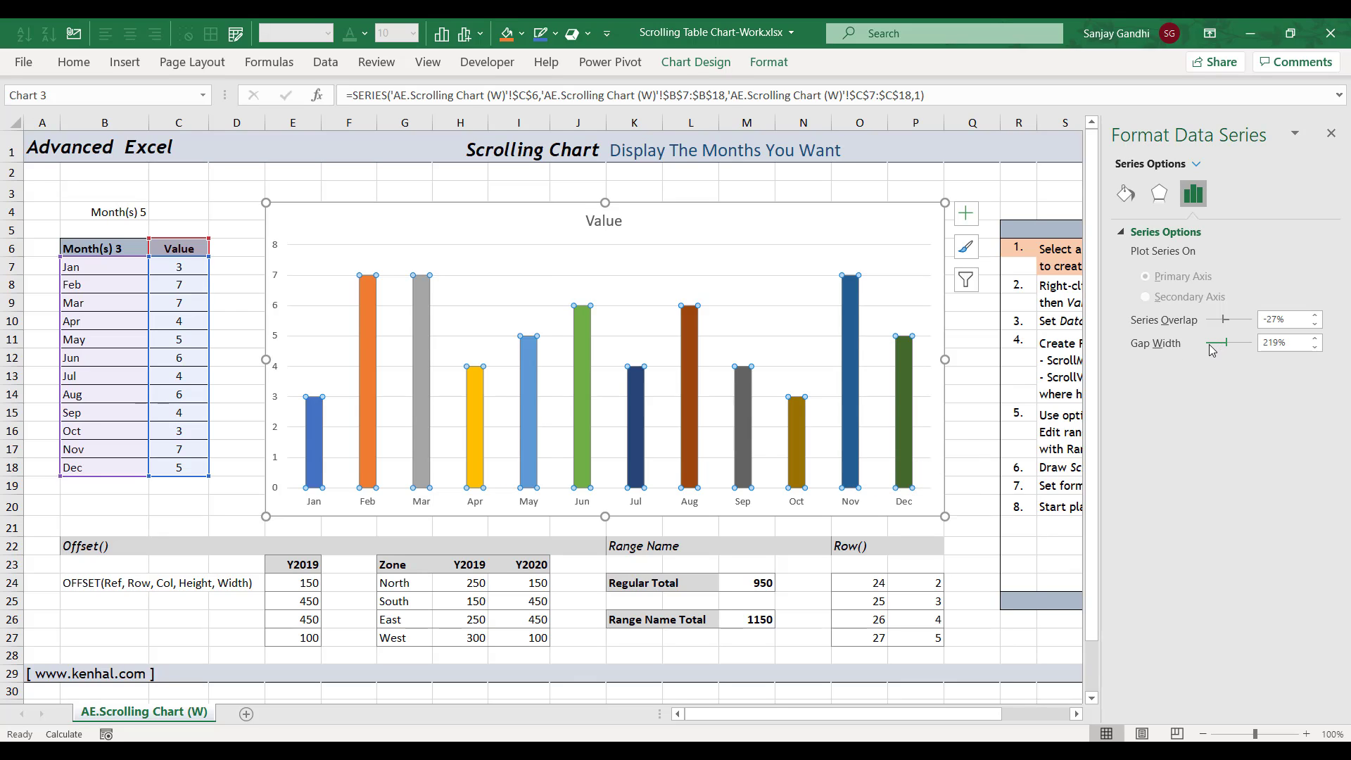
left_click_drag(1213, 345, 1210, 345)
left_click(1330, 136)
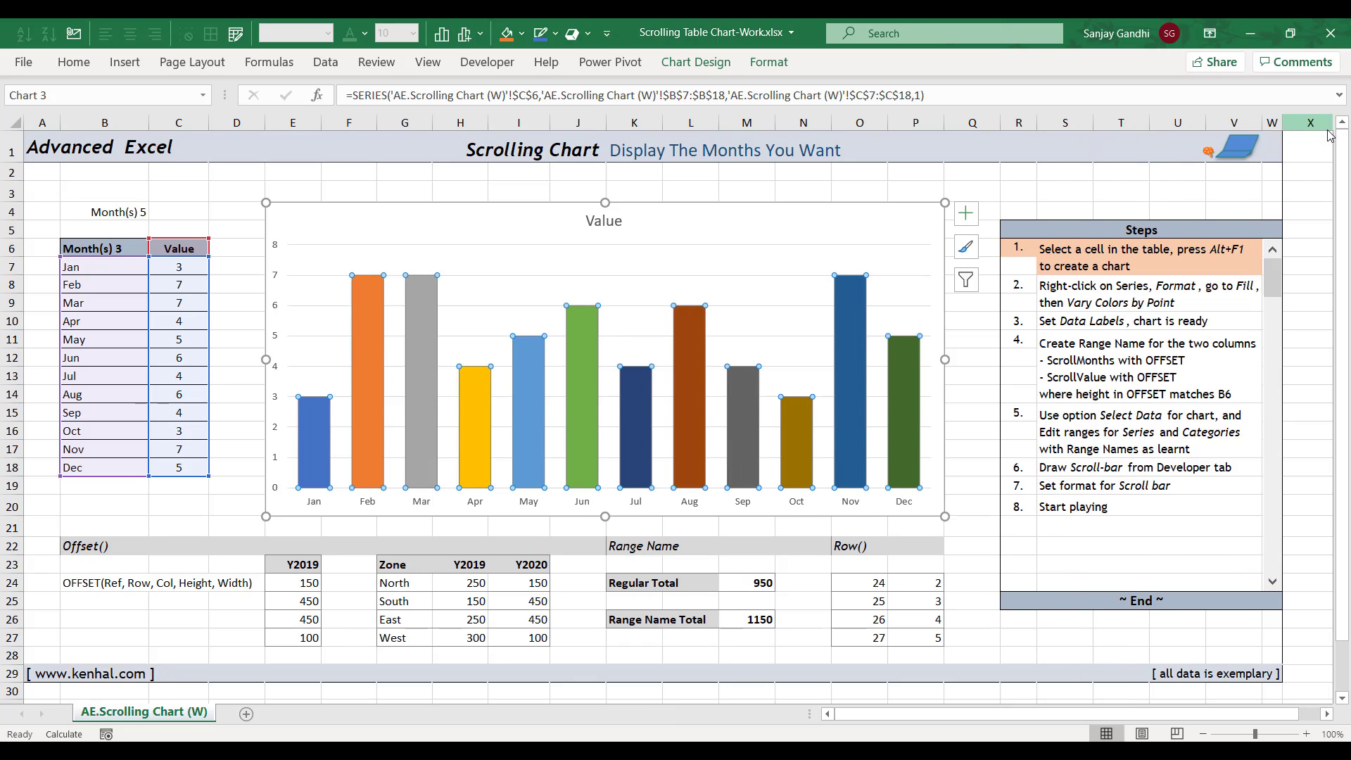
- Apply a bevel shape effect from the second row of presets to the columns of the chart's Value series
left_click(763, 63)
left_click(705, 130)
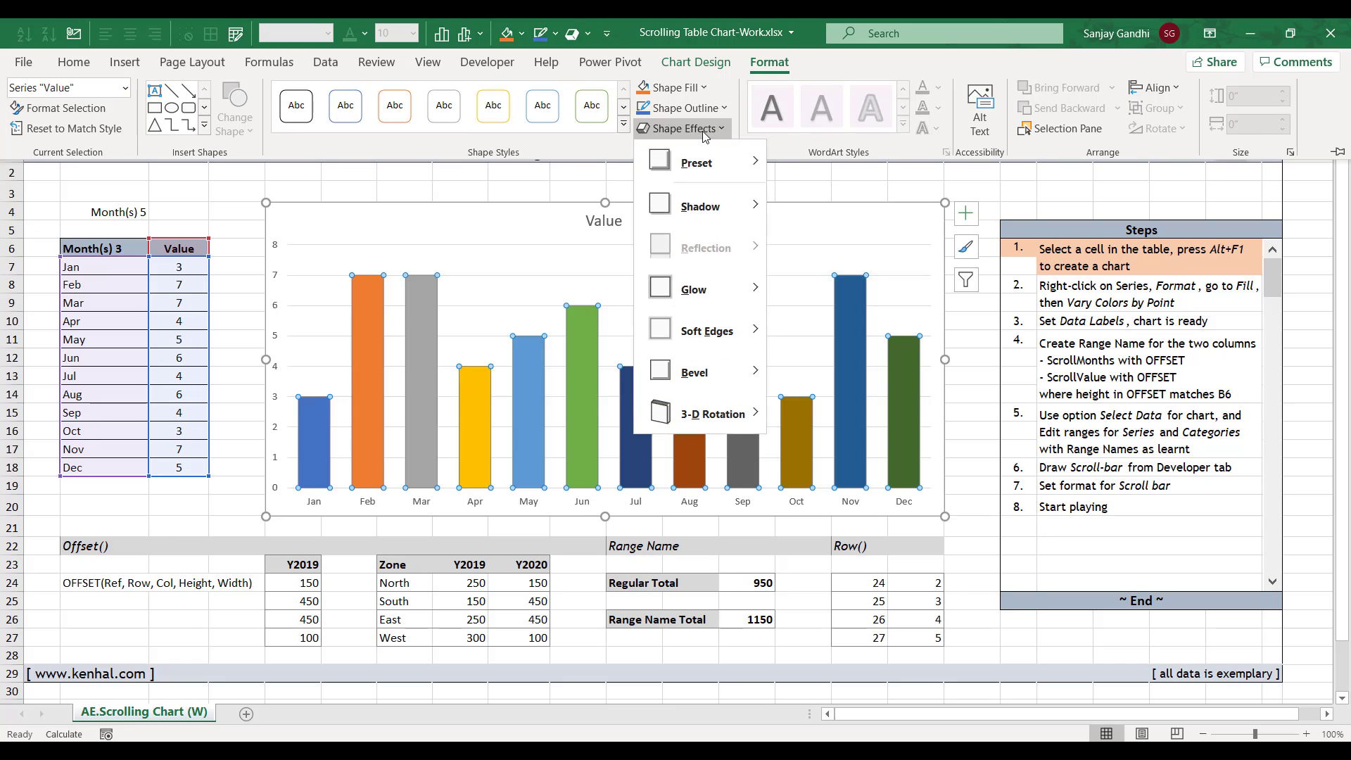
mouse_move(735, 168)
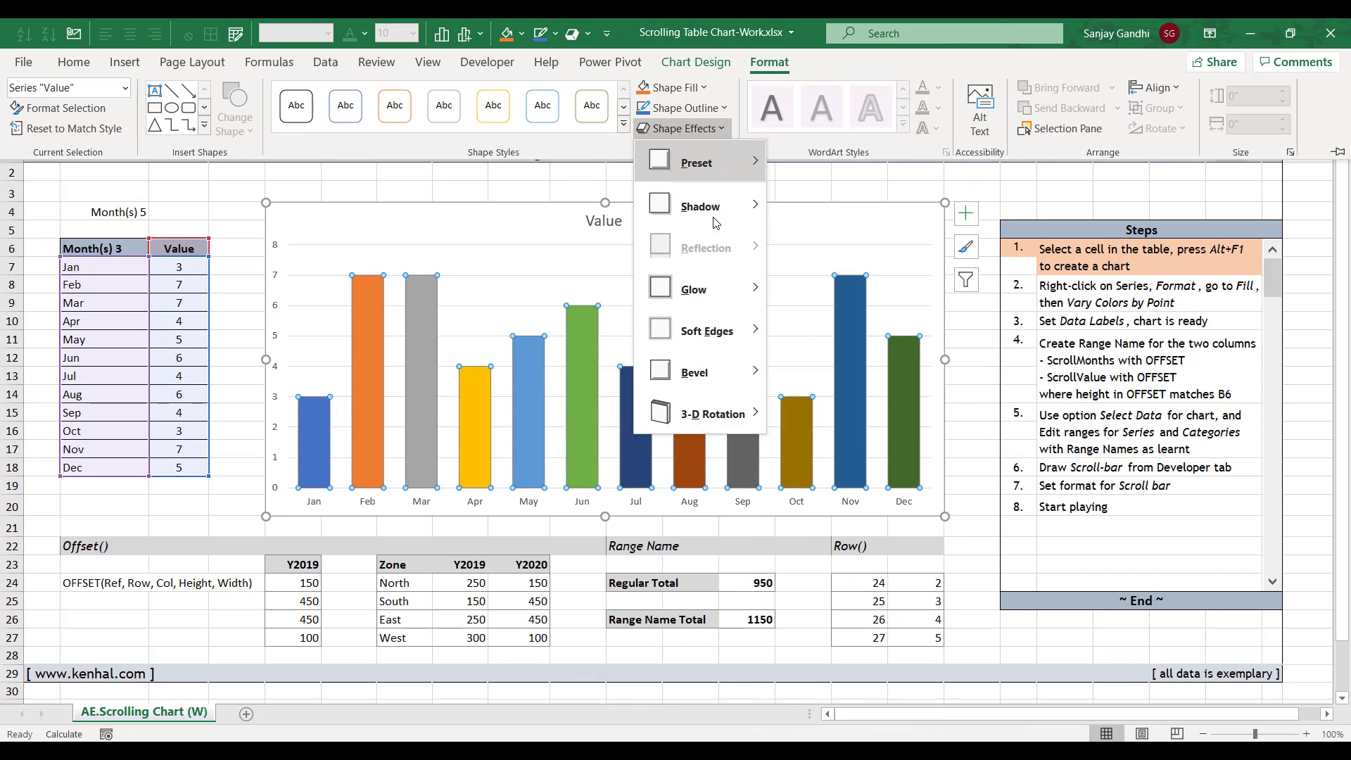
mouse_move(729, 389)
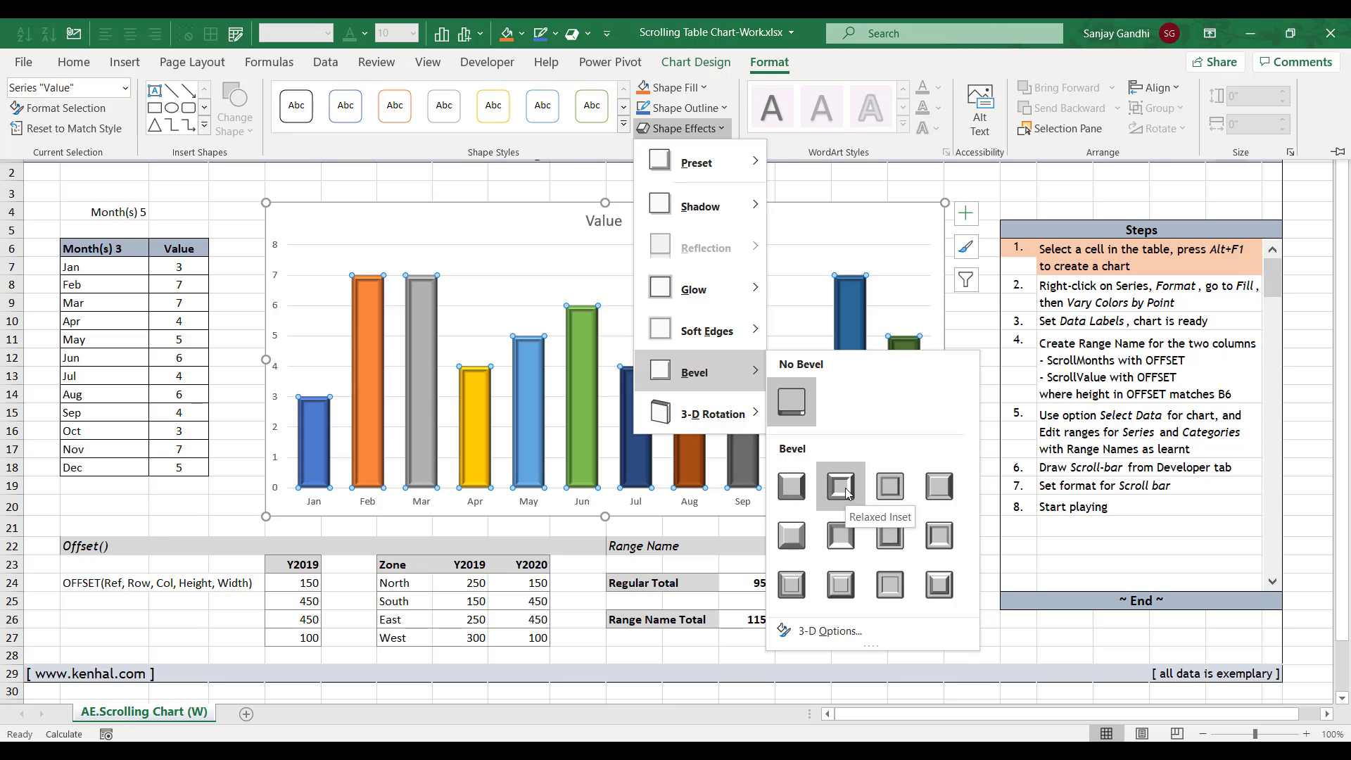
left_click(841, 536)
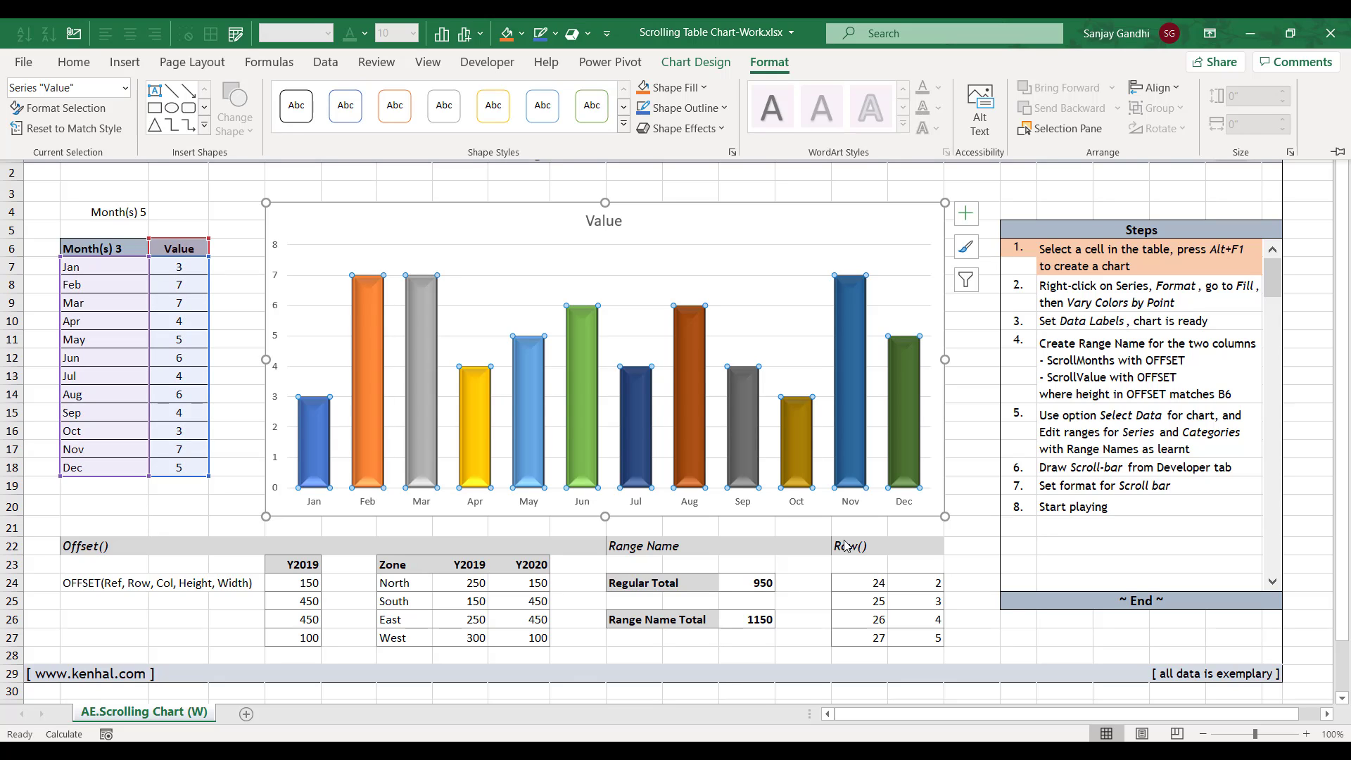
- Add data labels to the chart's columns and shorten the chart from its lower edge so it ends at row 19
left_click(967, 215)
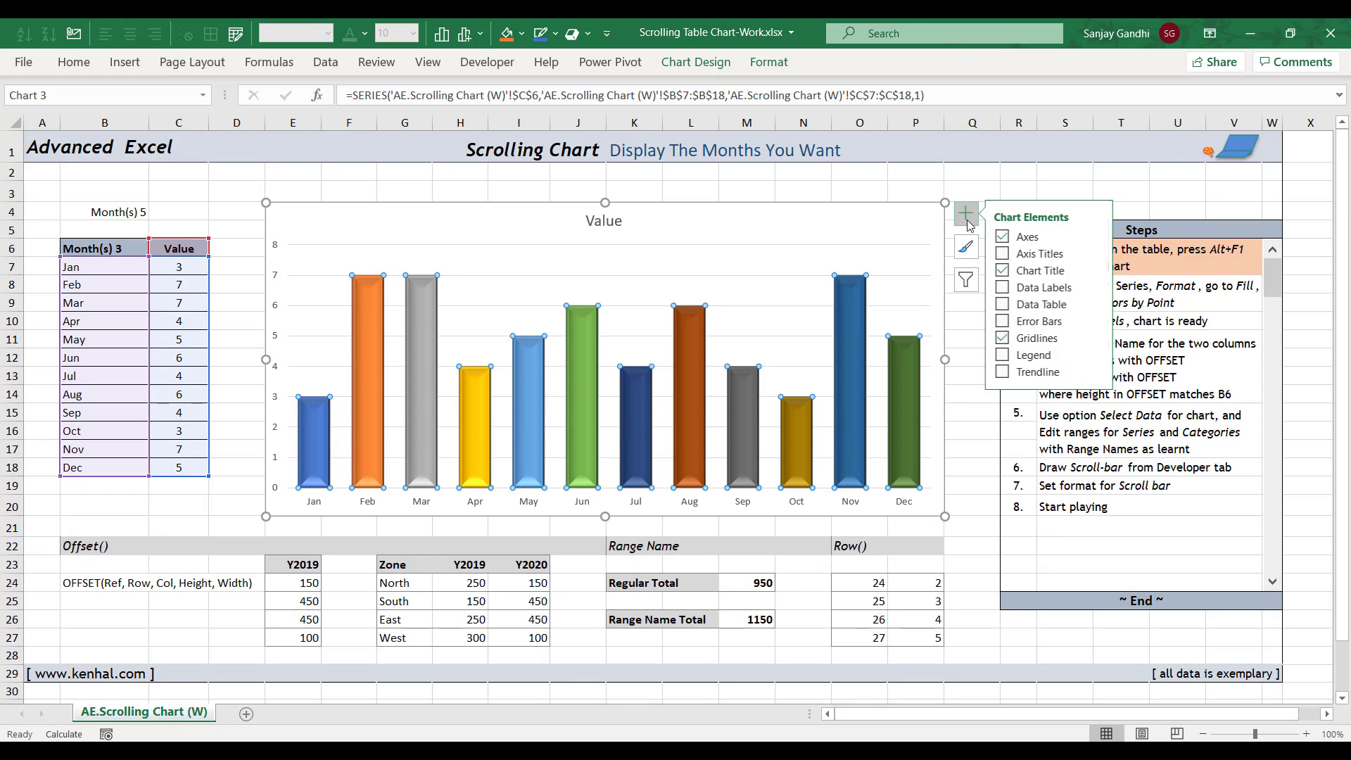
left_click(1004, 288)
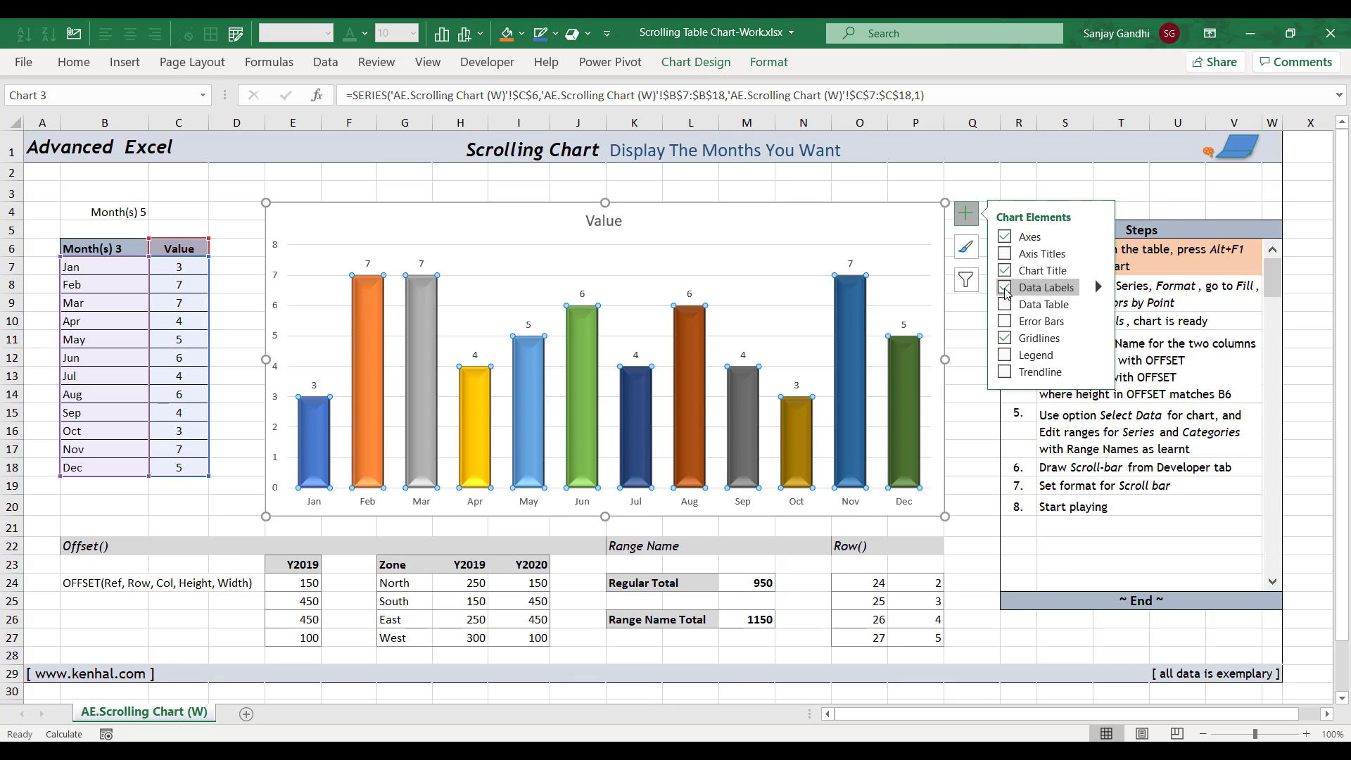
left_click(970, 227)
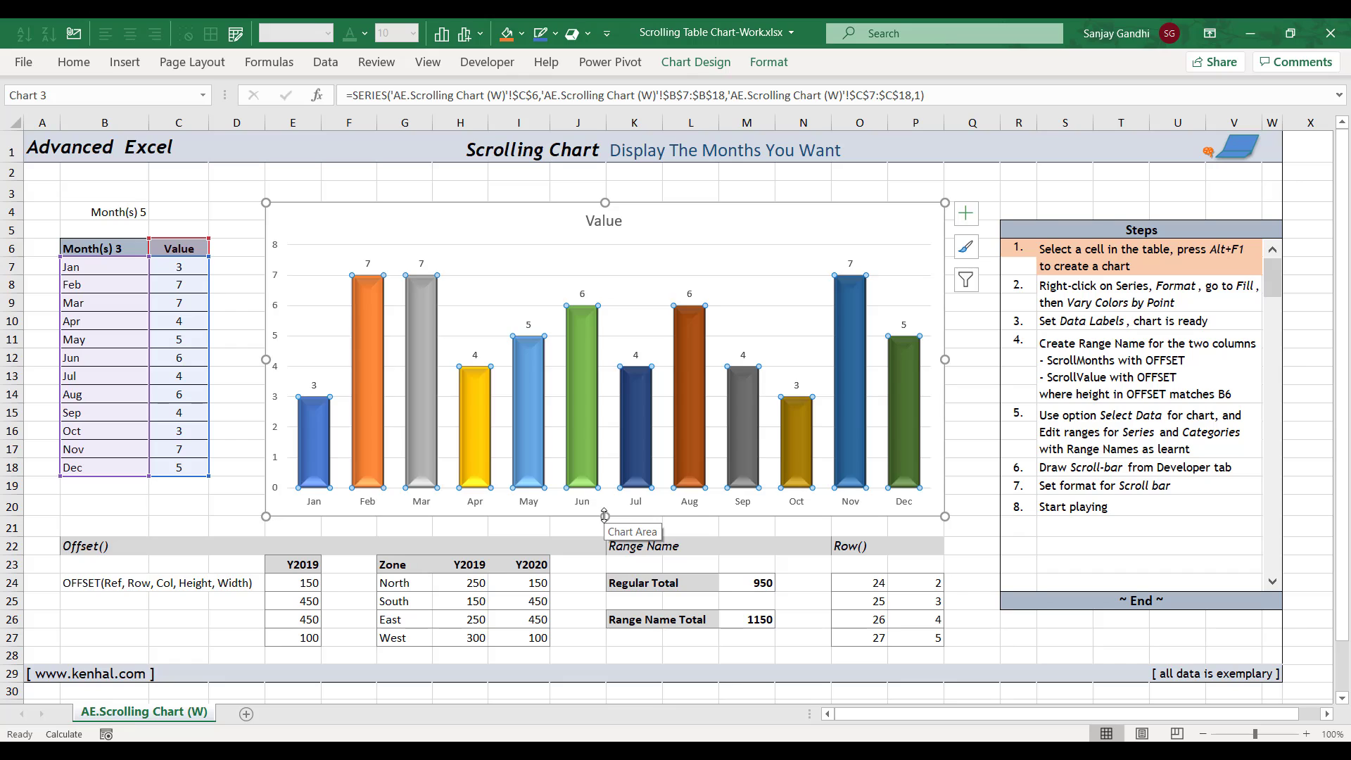
left_click_drag(604, 516, 601, 492)
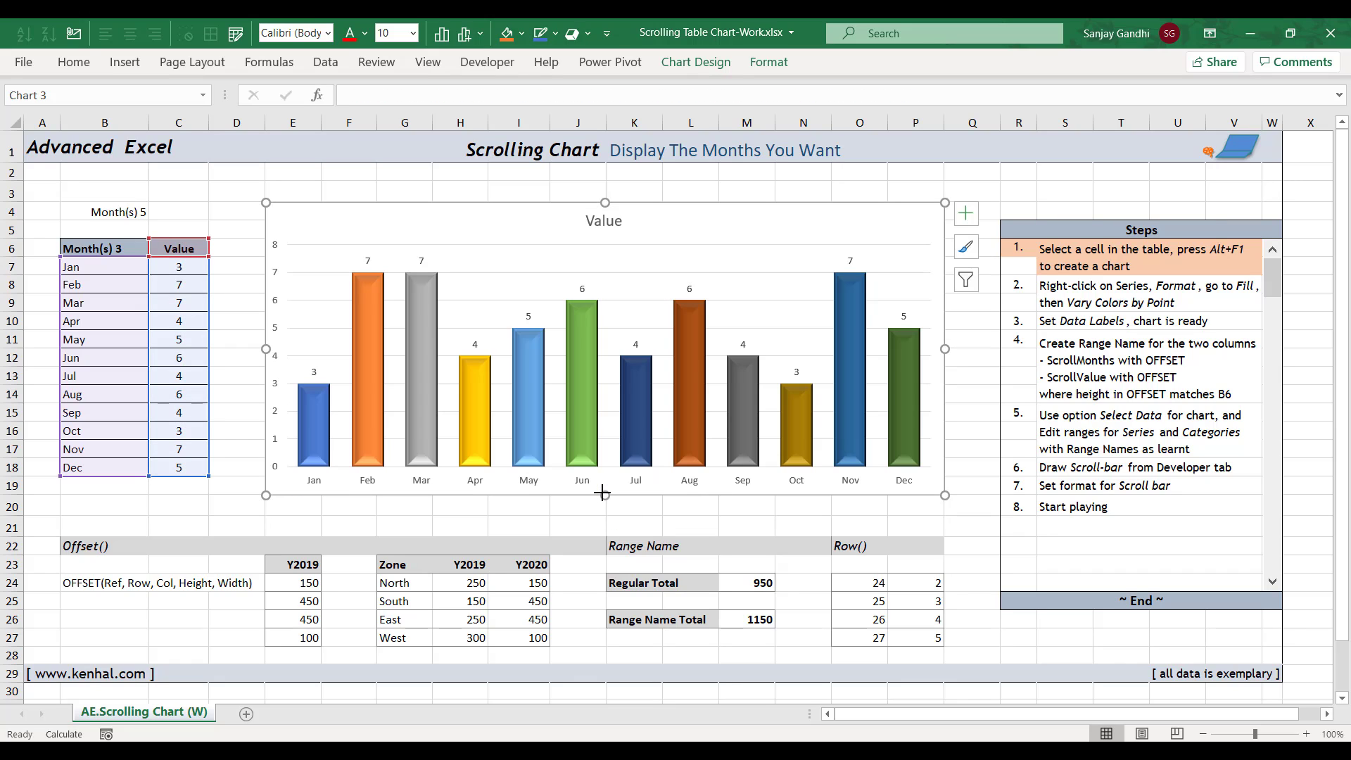
left_click(519, 506)
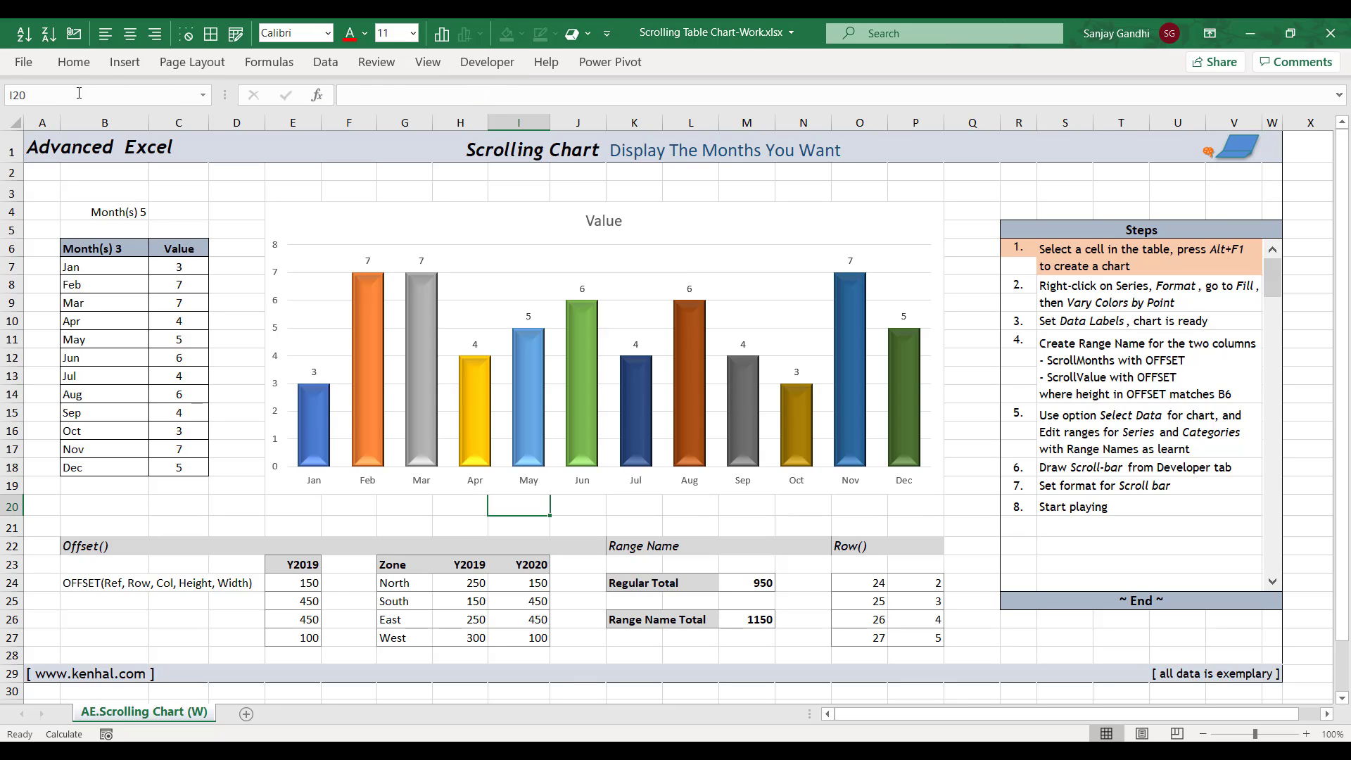
- Insert a form-control scroll bar directly beneath the chart, spanning columns E to P in row 20
right_click(28, 70)
key("r")
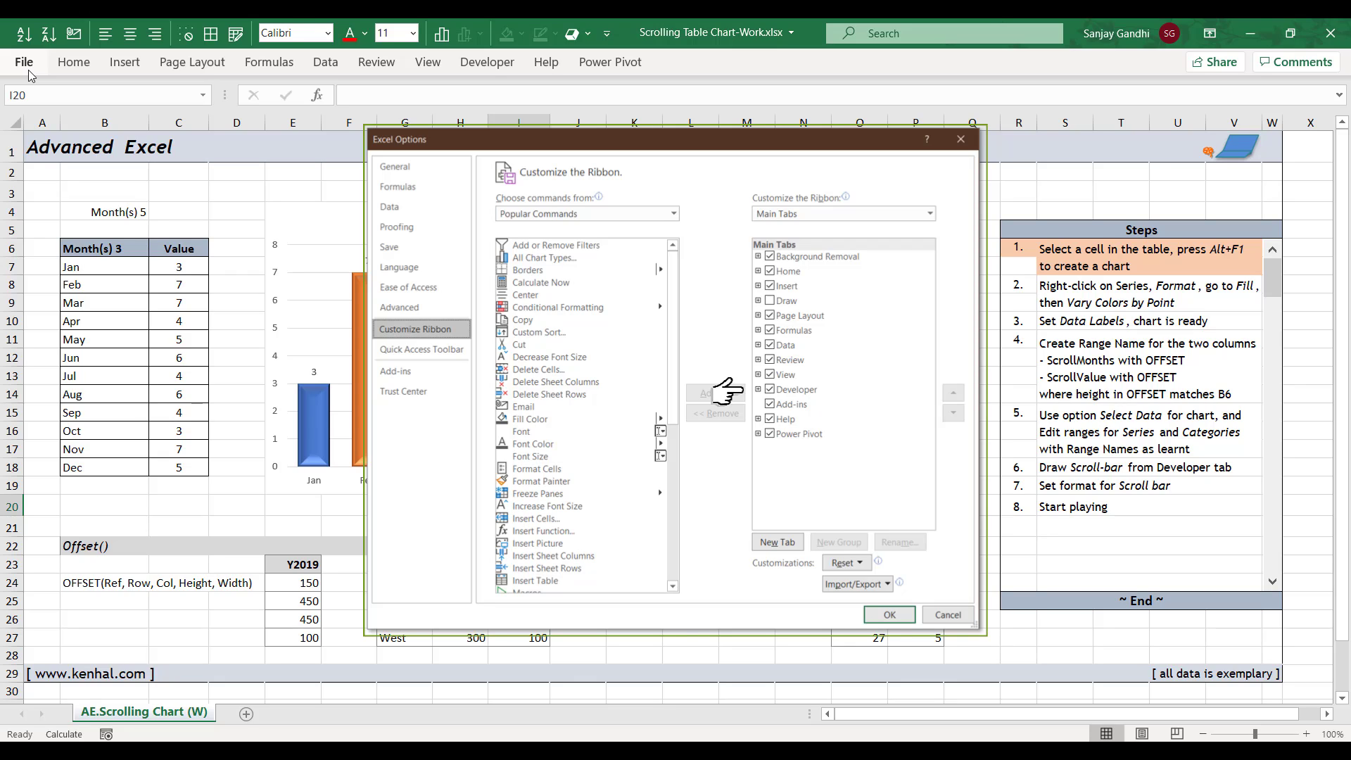
left_click(495, 65)
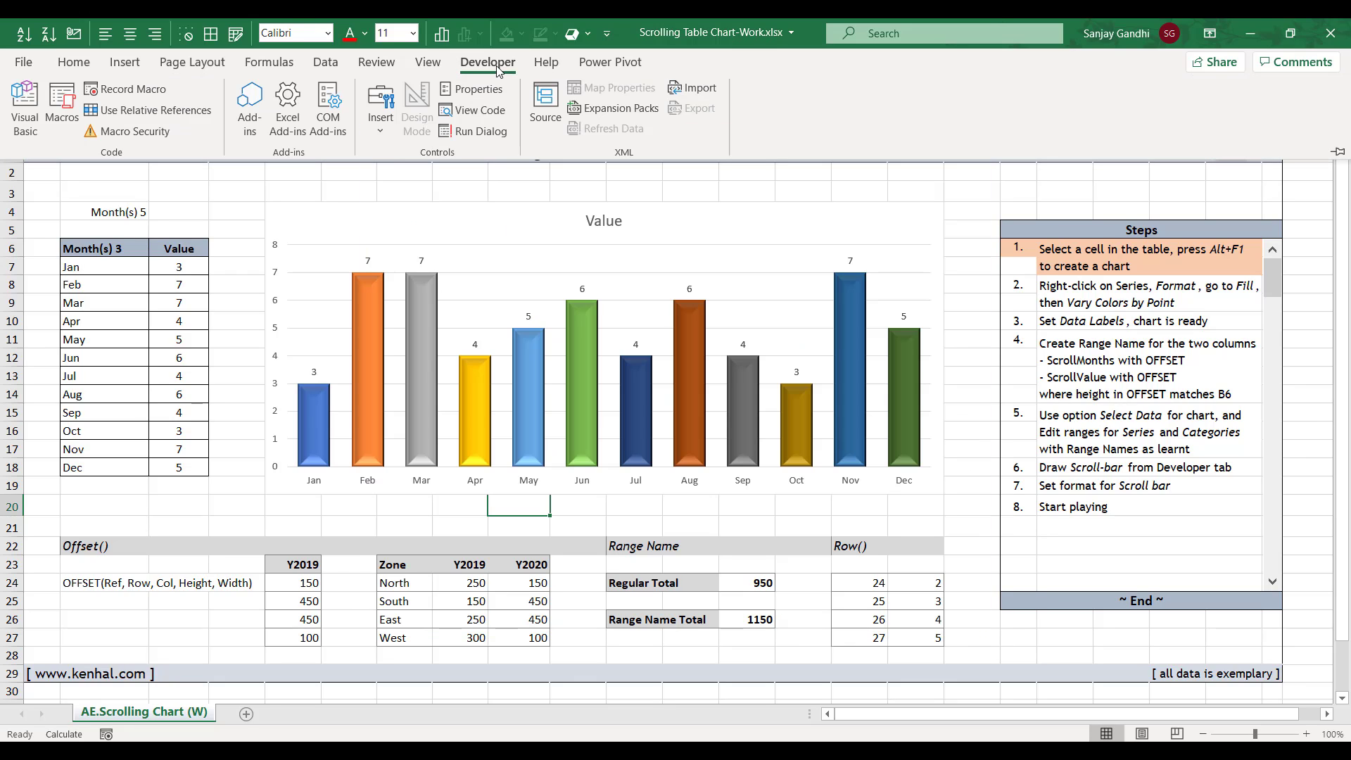
left_click(379, 131)
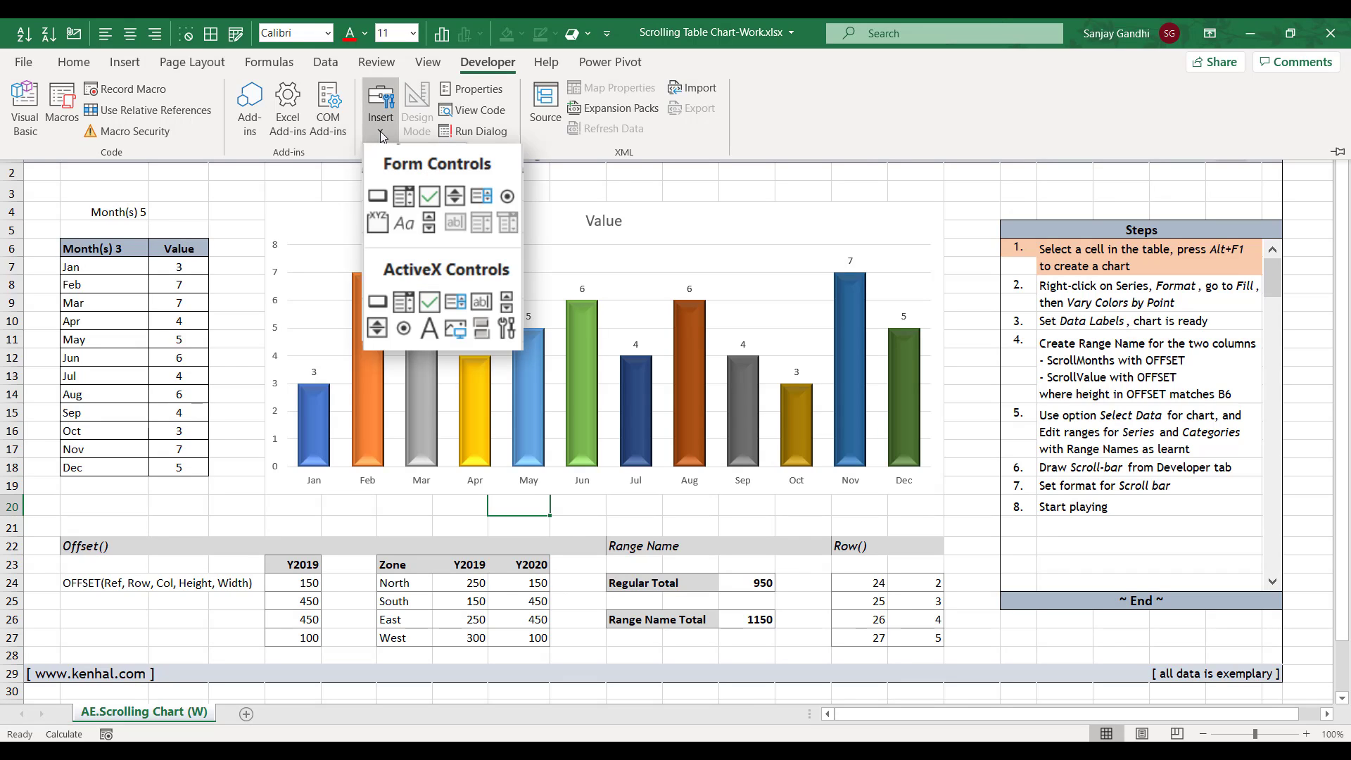
left_click(432, 225)
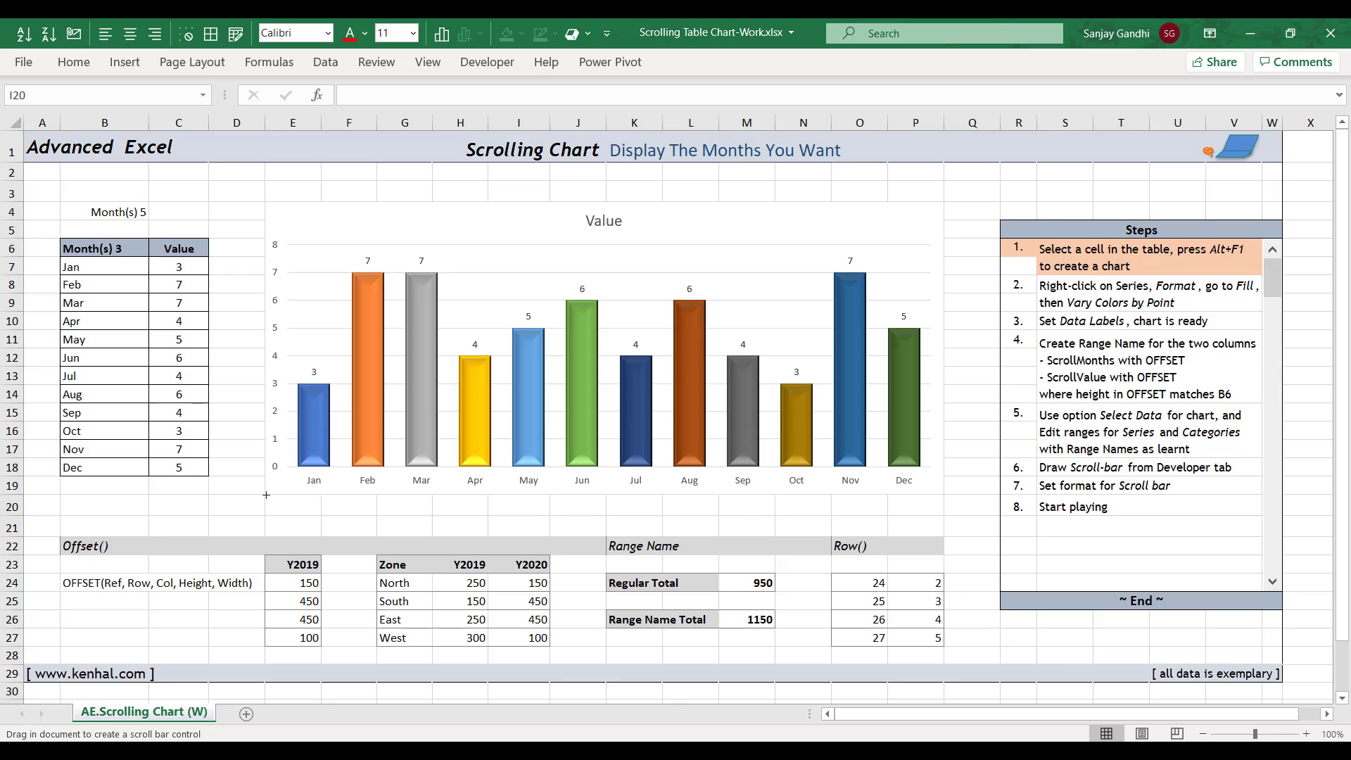
left_click_drag(265, 494, 943, 517)
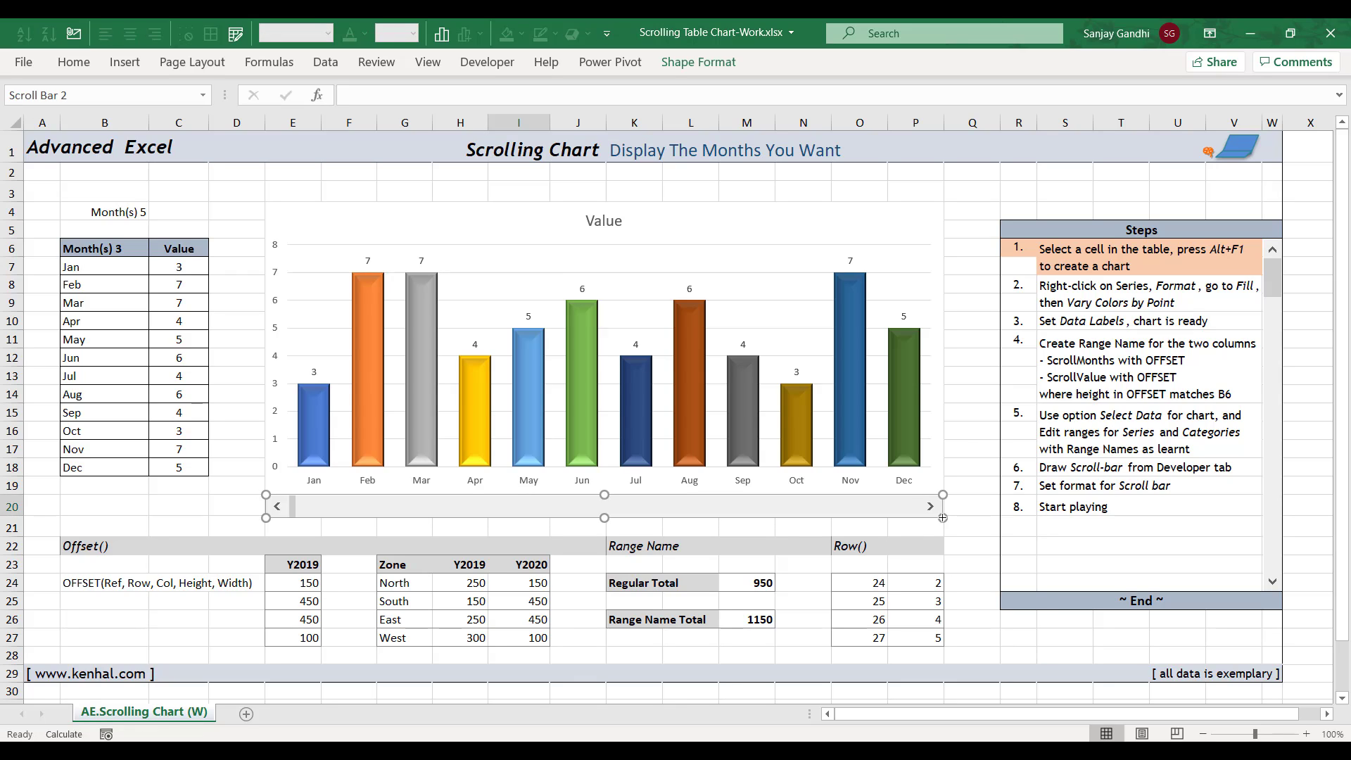
- Link the scroll bar control to cell $B$6 in its format settings
right_click(800, 507)
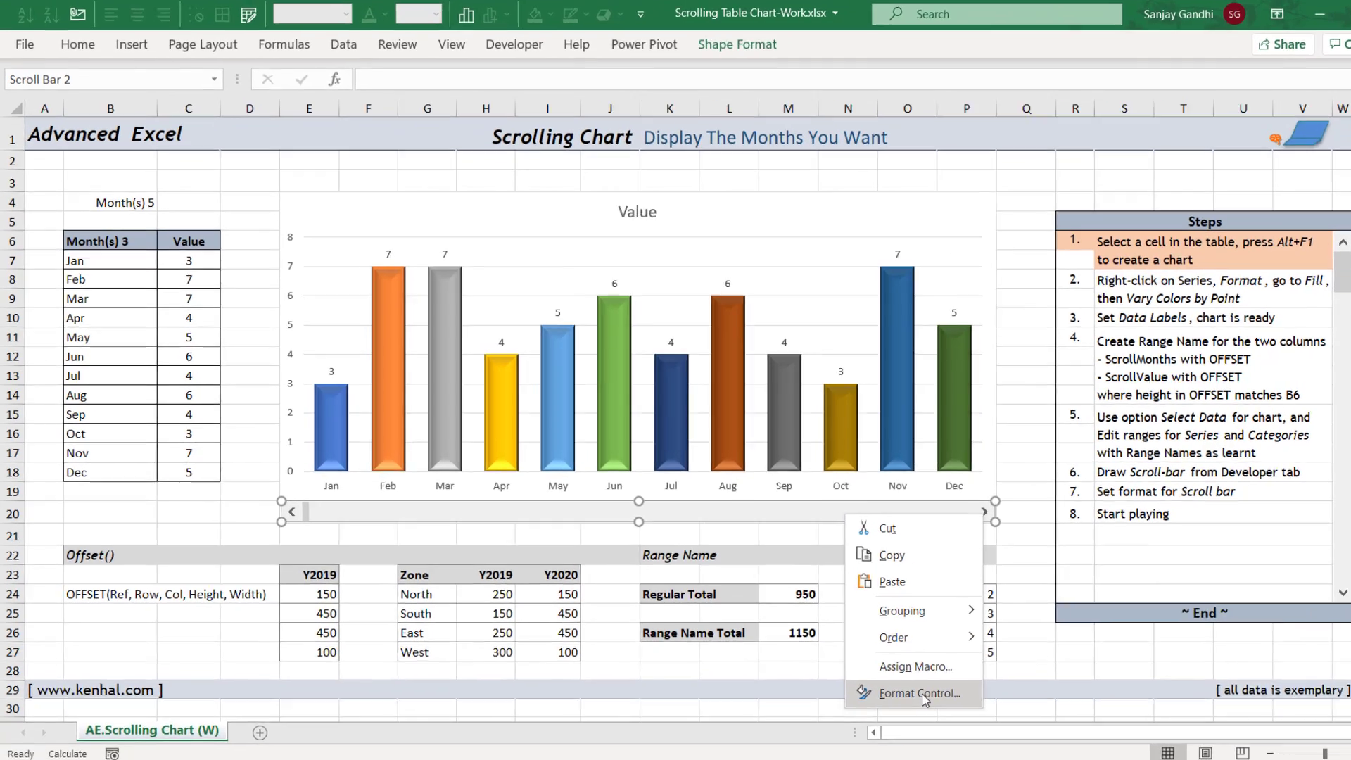
left_click(870, 676)
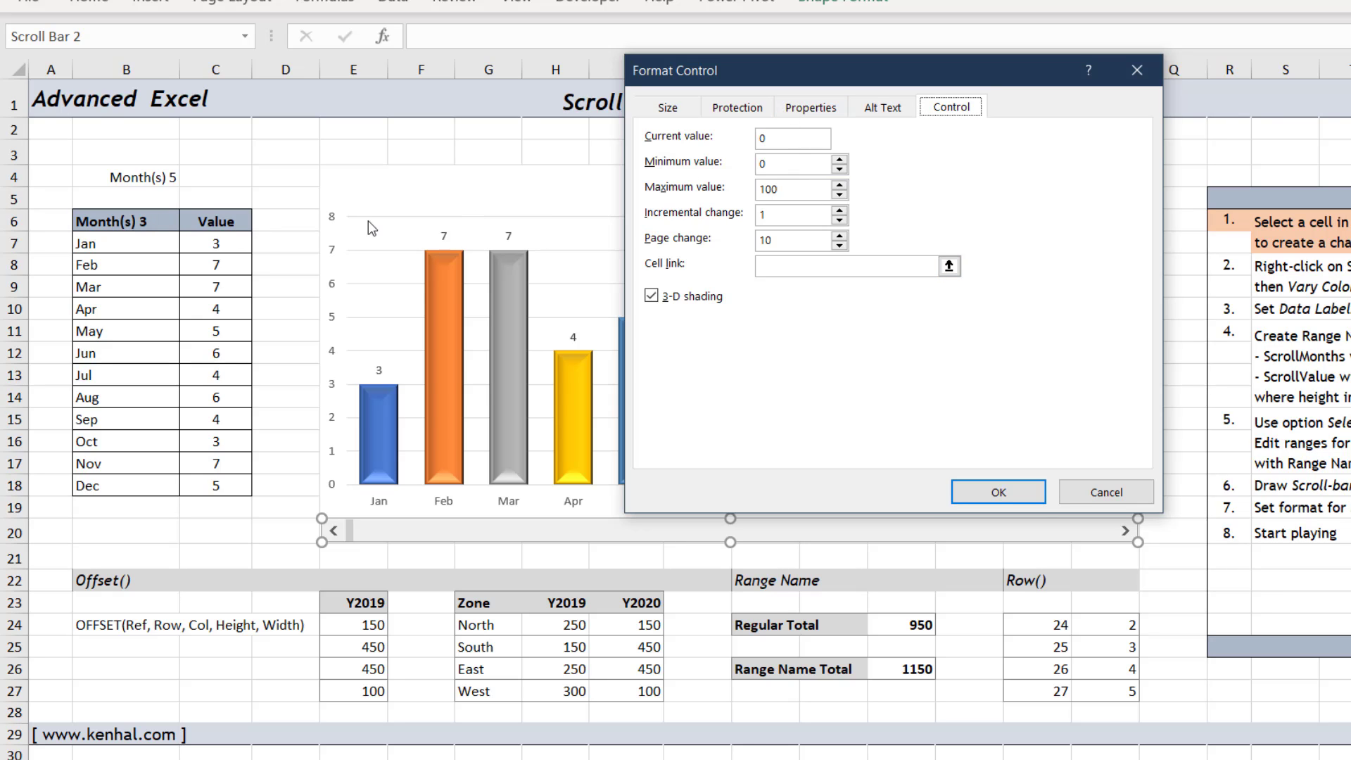
left_click(774, 268)
left_click(160, 222)
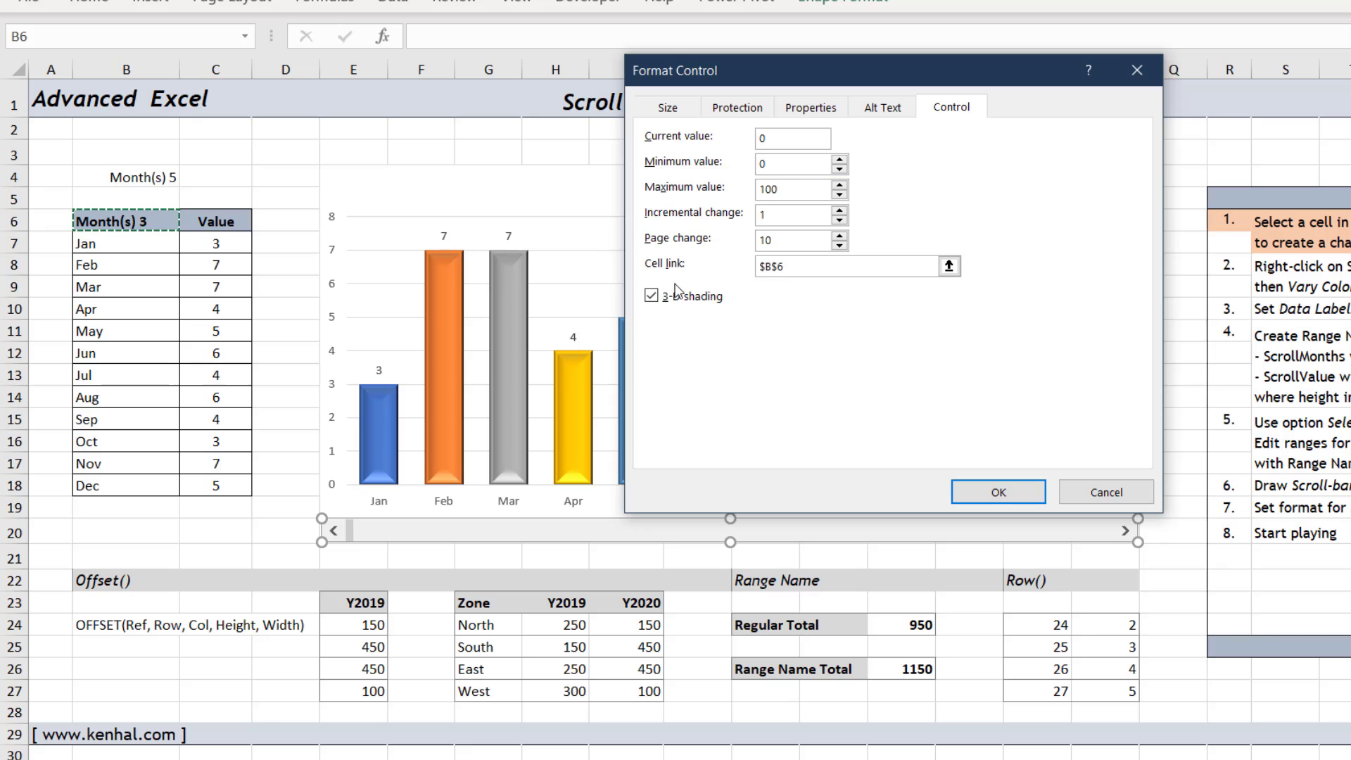
- Set the scroll bar's current value to 3, minimum to 1, maximum to 12 and page change to 12
double_click(779, 168)
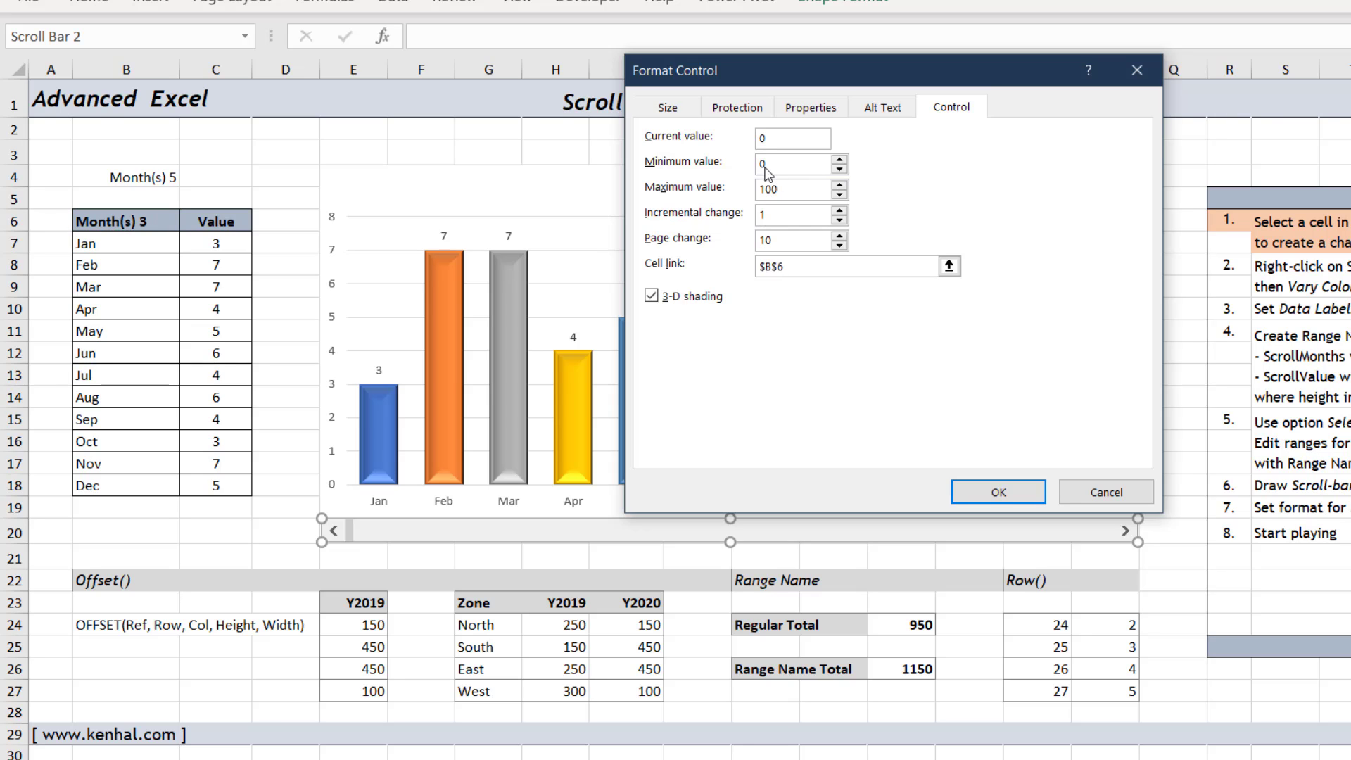
type("1")
left_click(778, 139)
key("BackSpace")
type("3")
key("Tab")
key("Tab")
type("12")
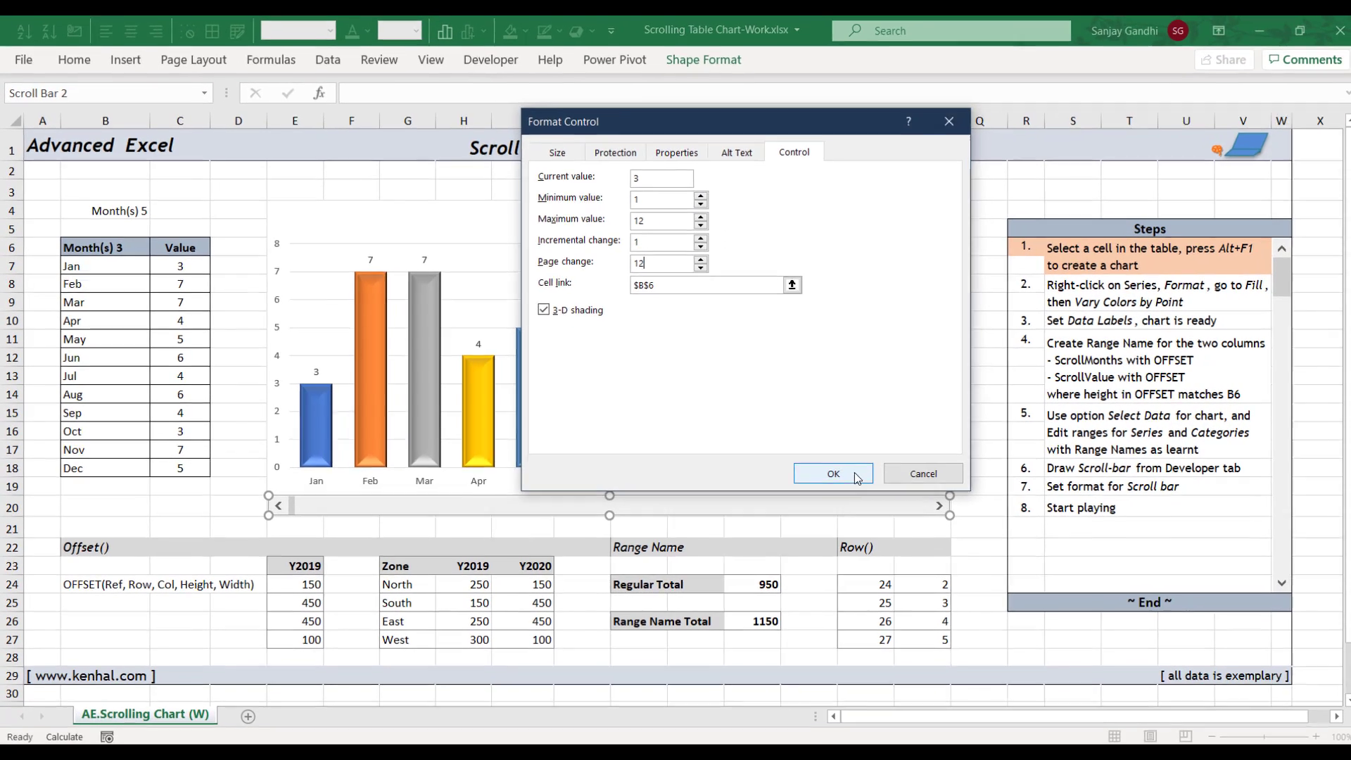
left_click(998, 492)
left_click(610, 562)
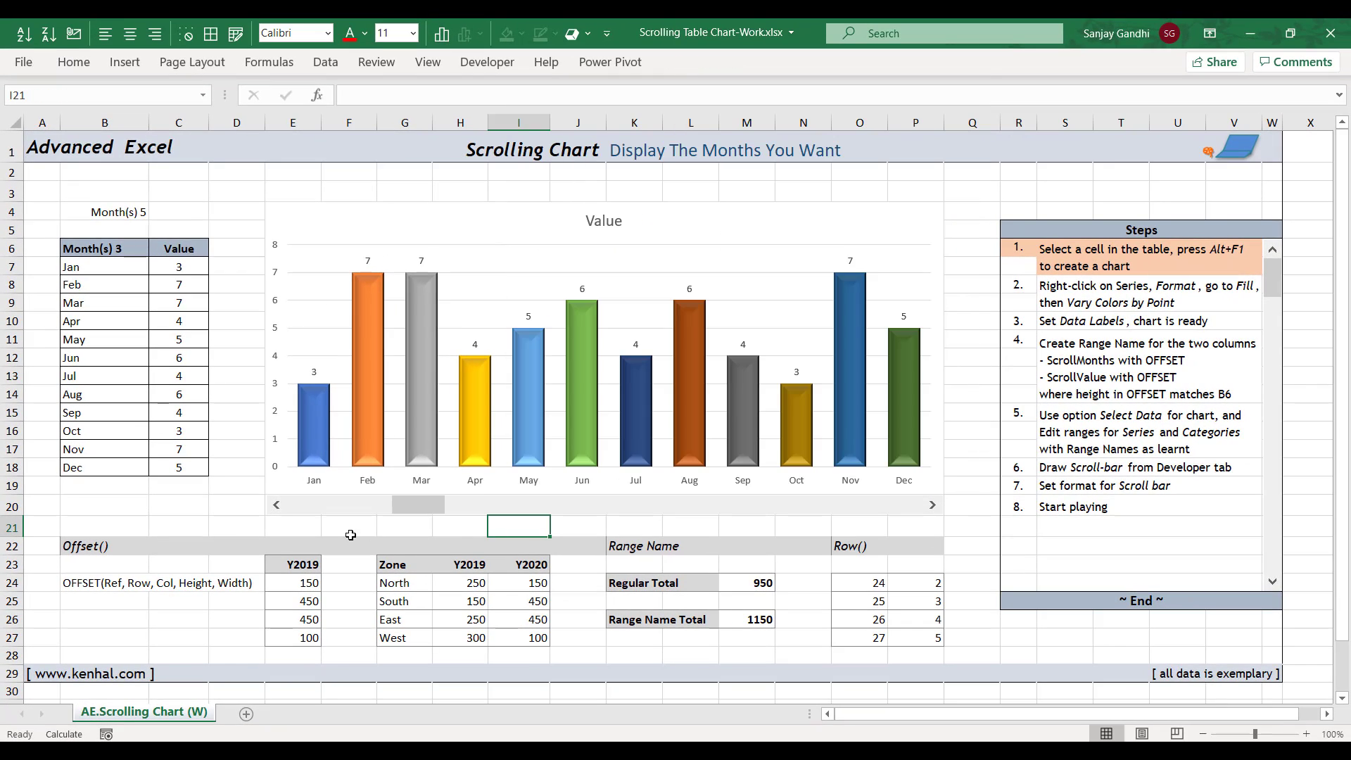
- Test the scroll bar by stepping the month count in B6 down to 1 and back up to 4
left_click(277, 506)
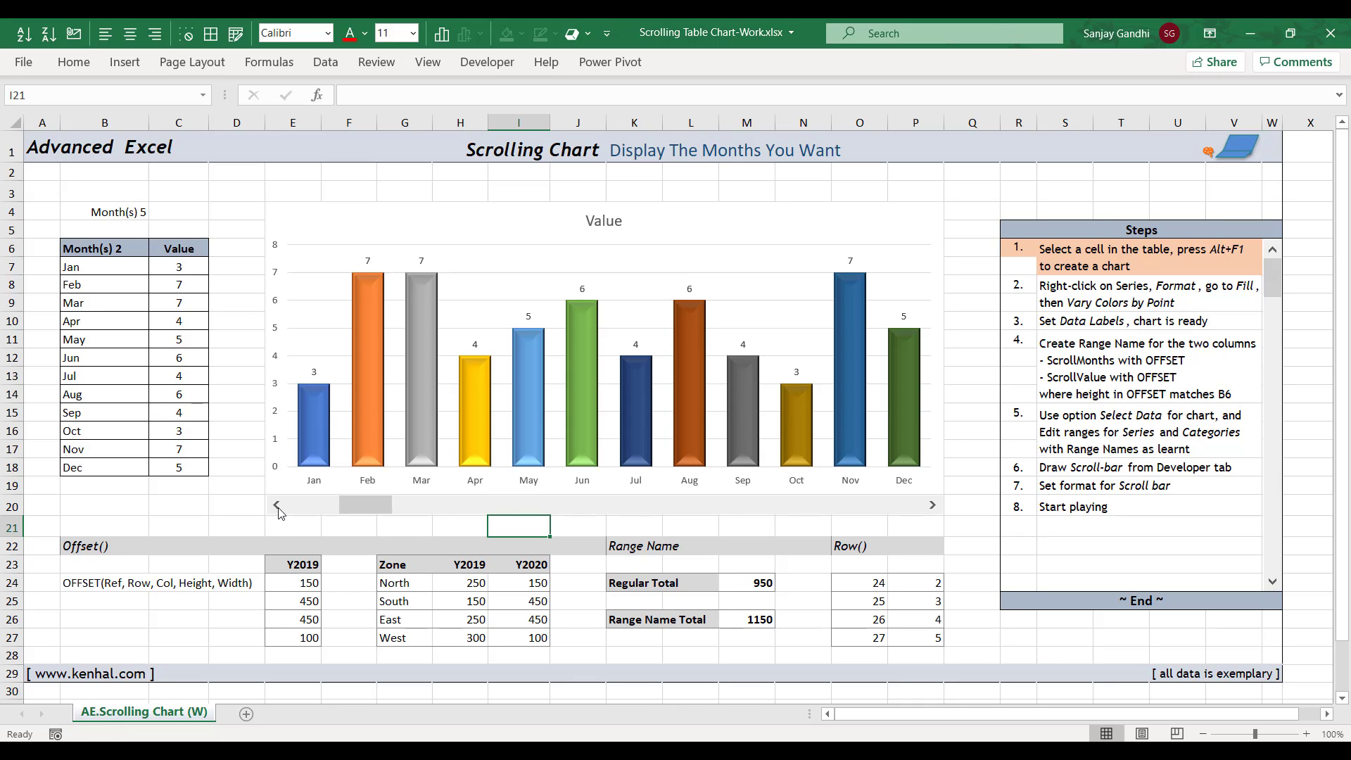
left_click(277, 506)
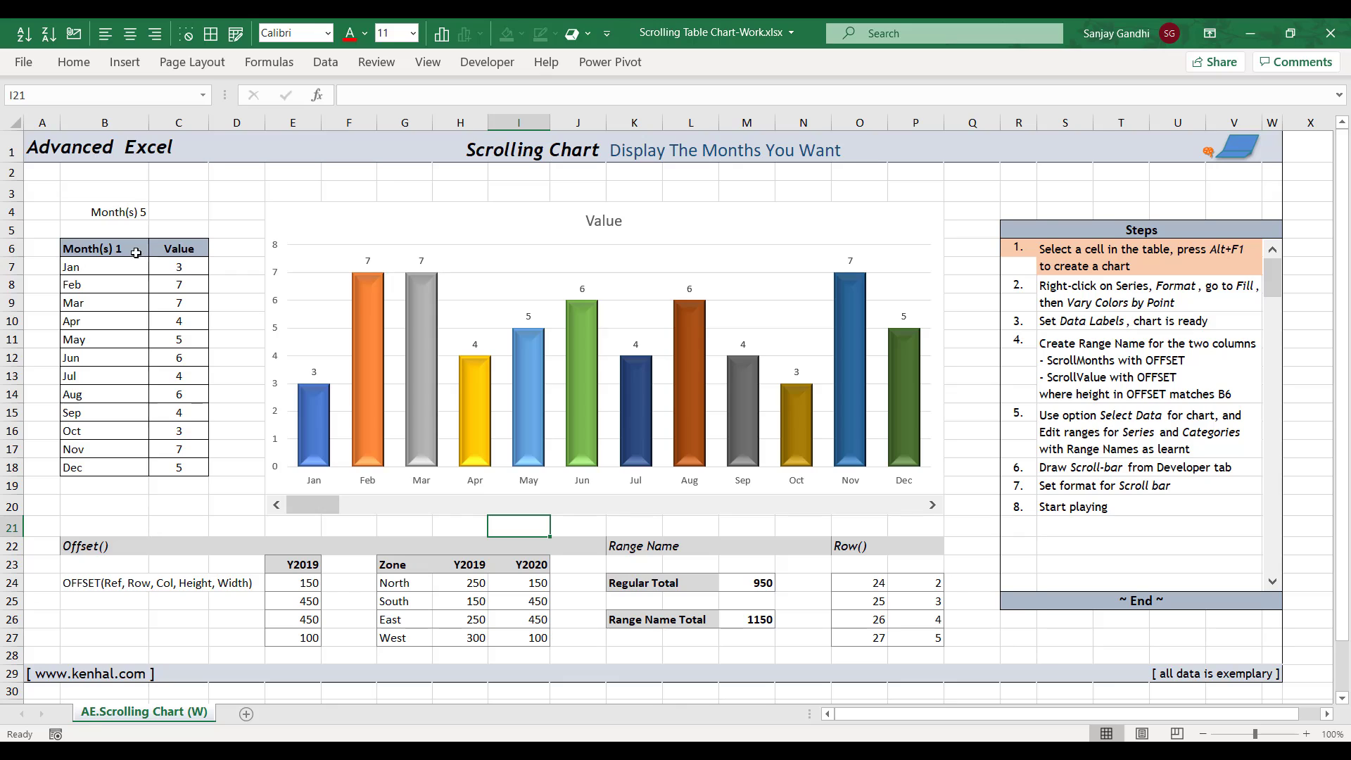
left_click(933, 506)
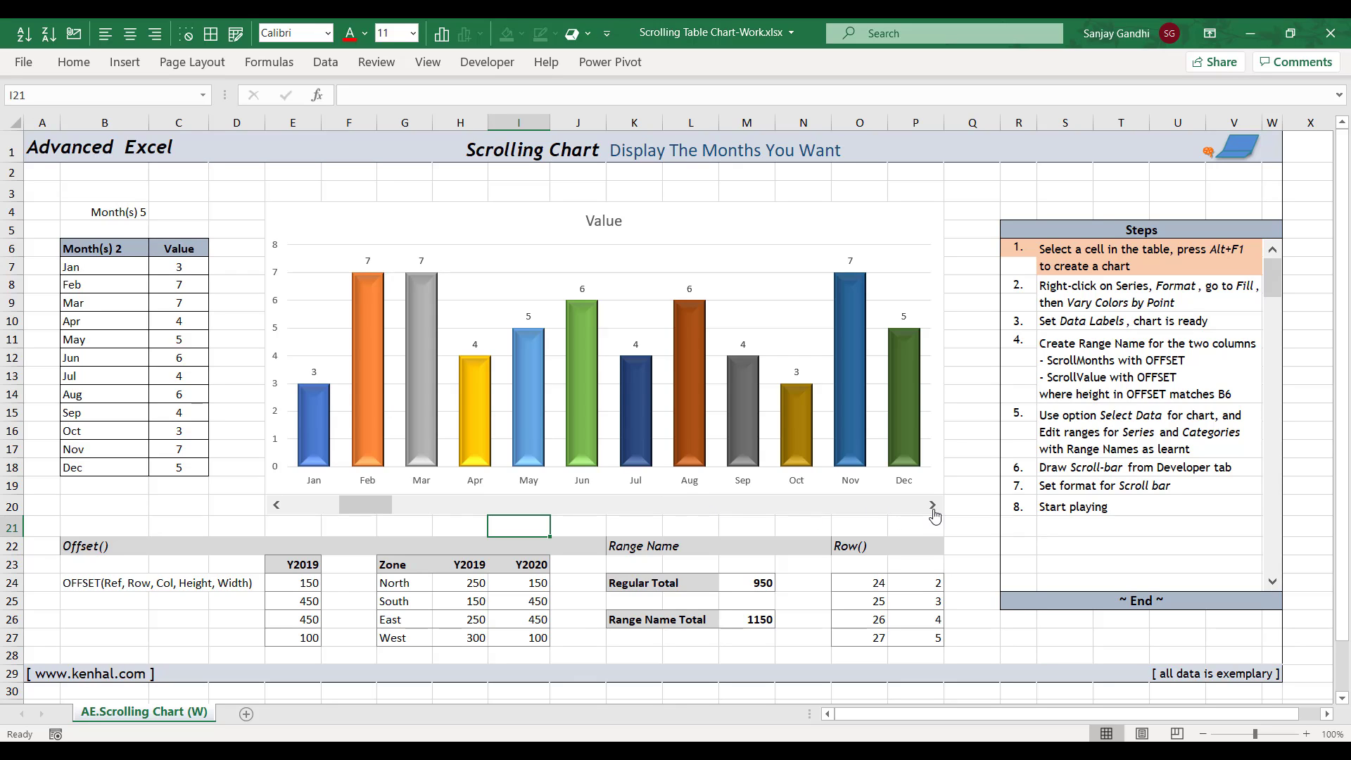
left_click(933, 506)
left_click(933, 510)
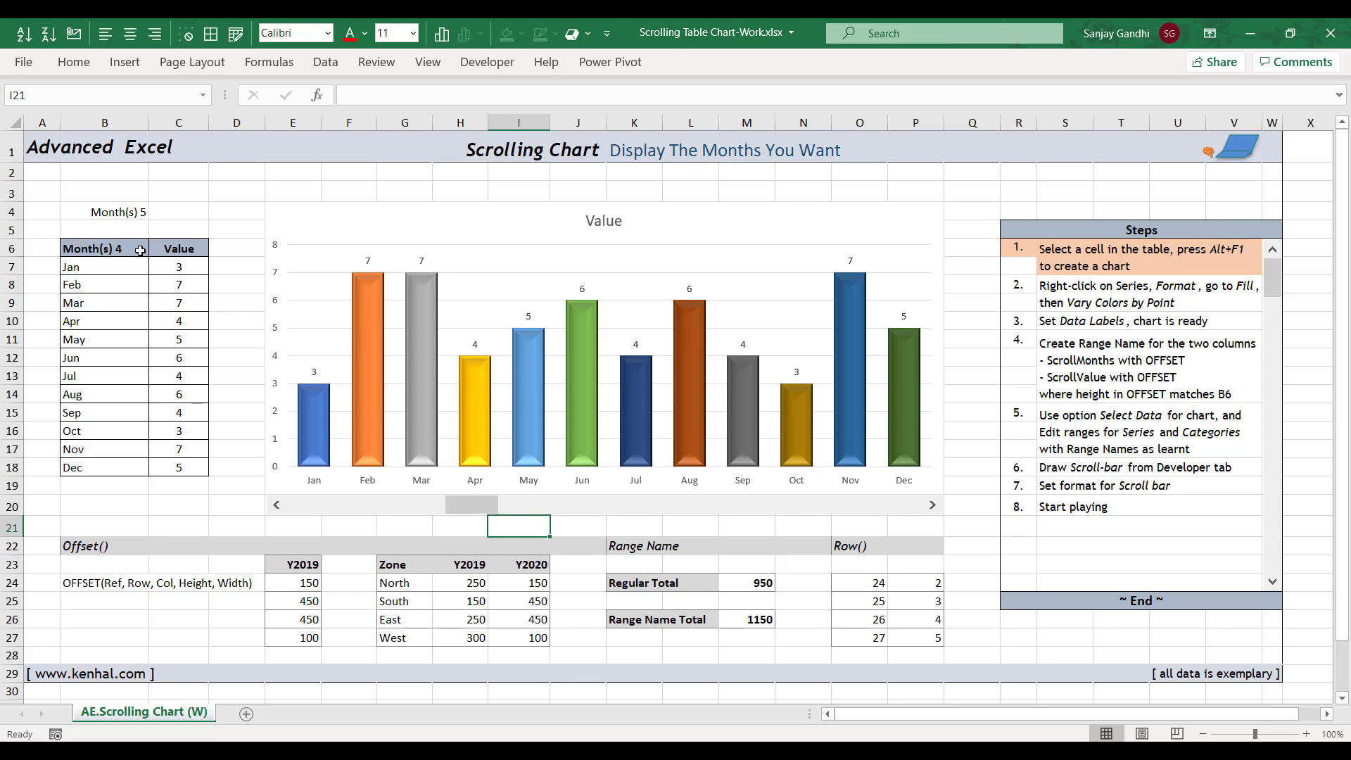
key("Left")
key("Left")
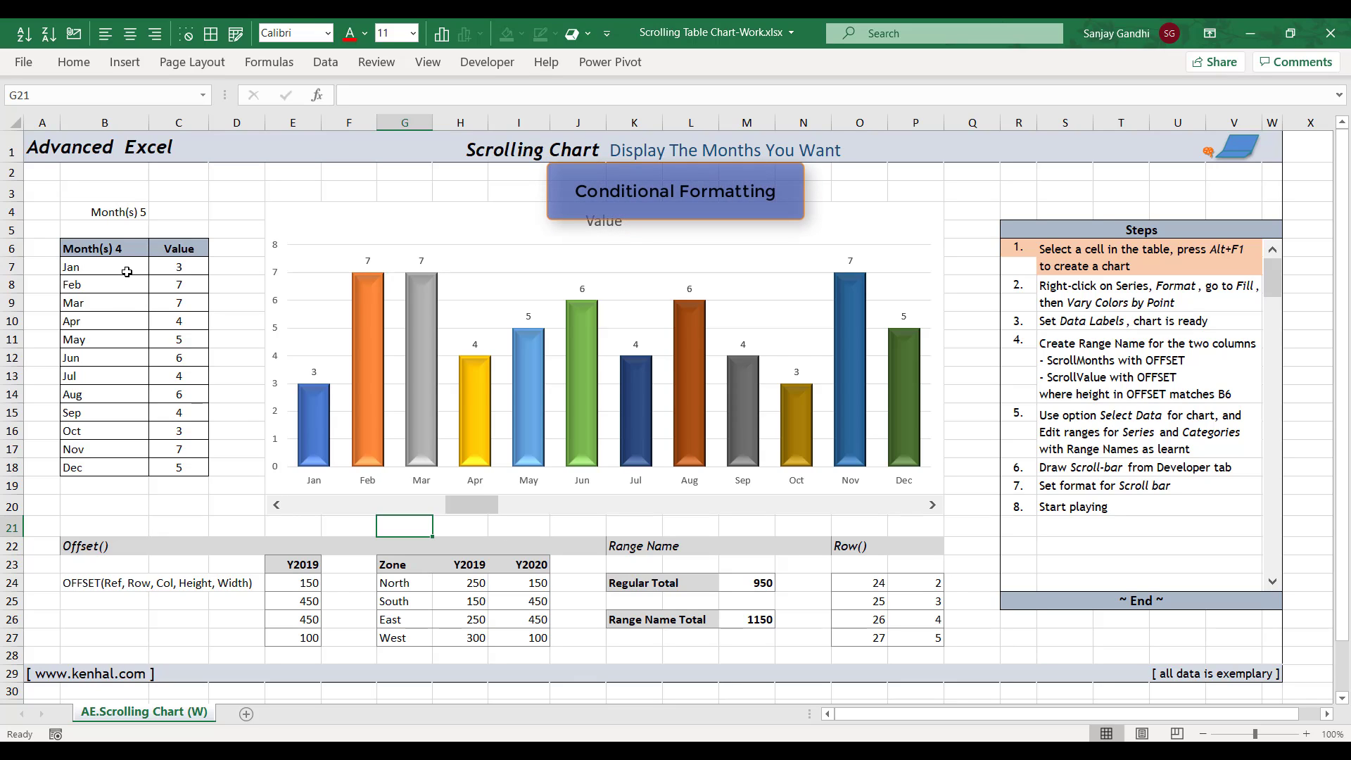
- Create a formula-based conditional formatting rule for the months in B7:B18 using =ROW(B7)-6<=$B$6
left_click_drag(124, 268, 124, 460)
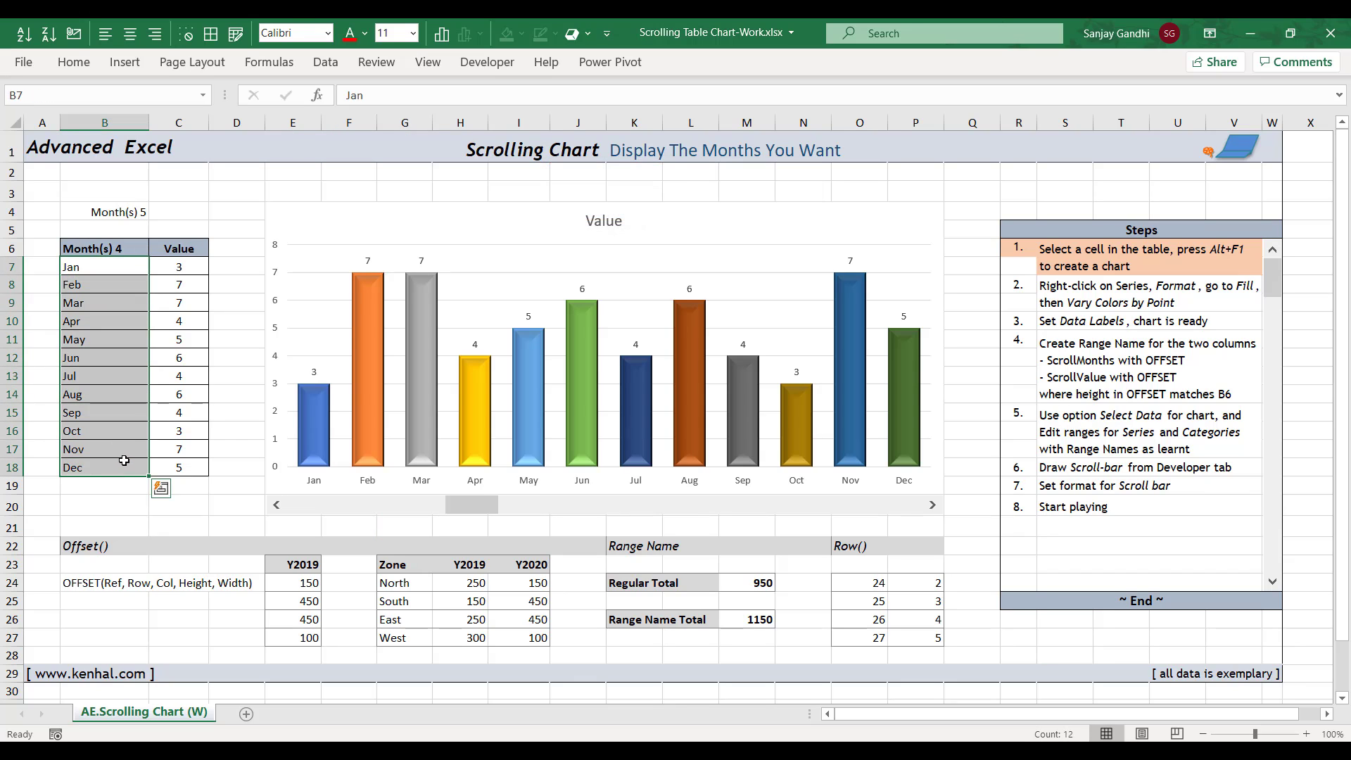
left_click(74, 62)
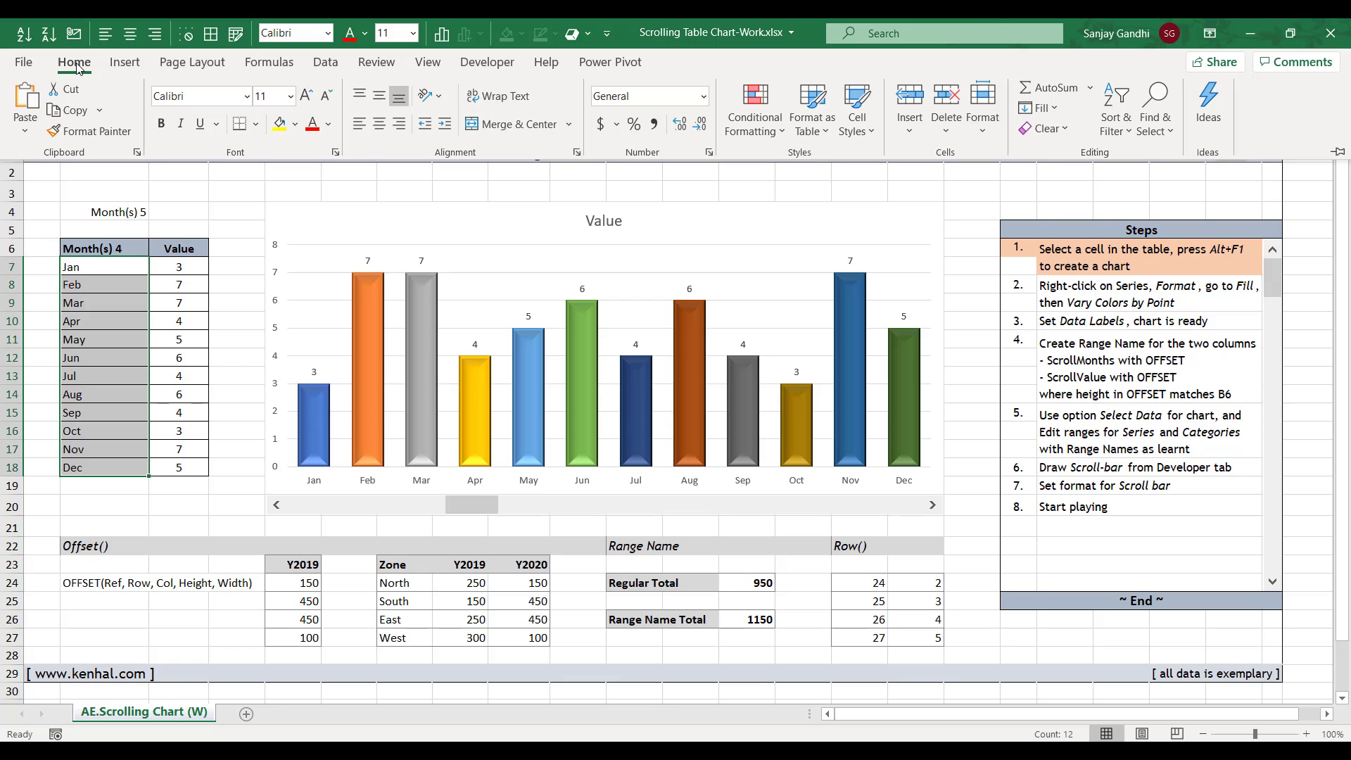
left_click(753, 131)
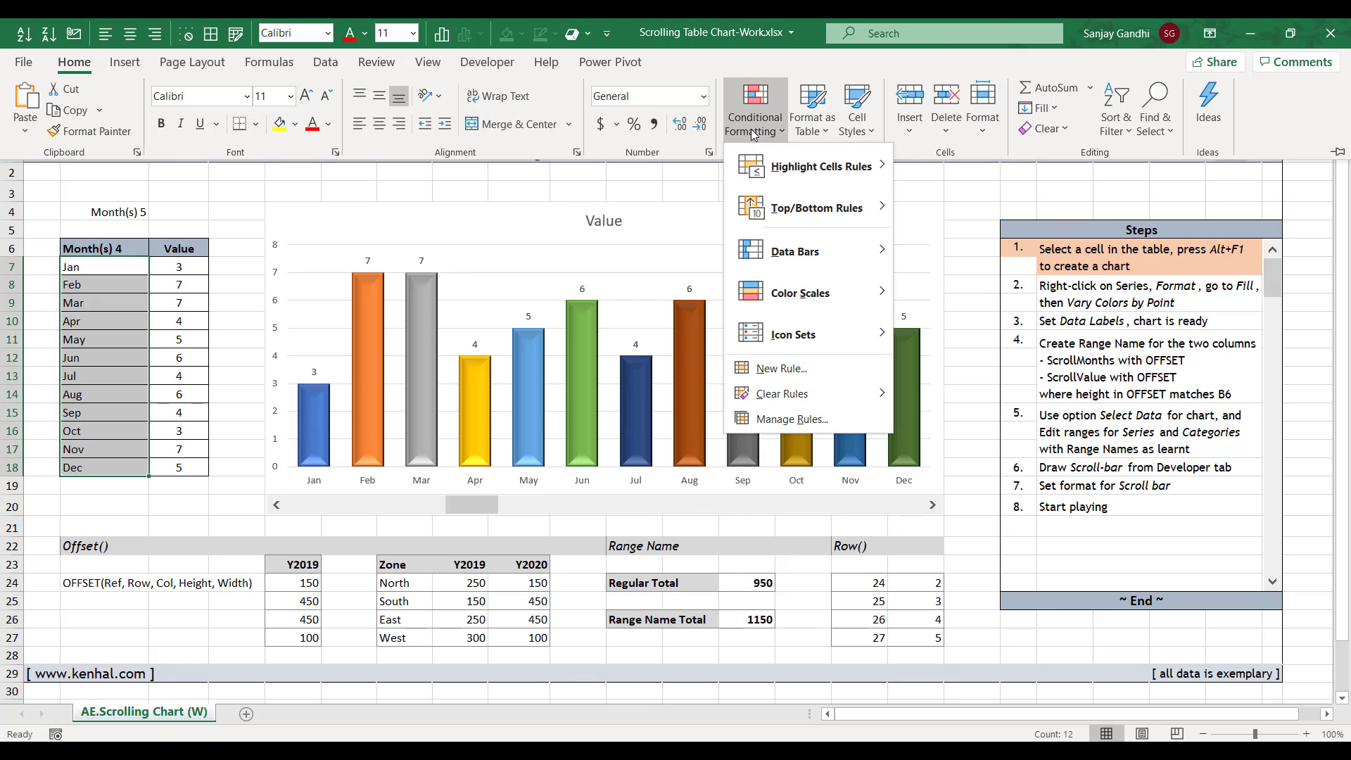
left_click(839, 369)
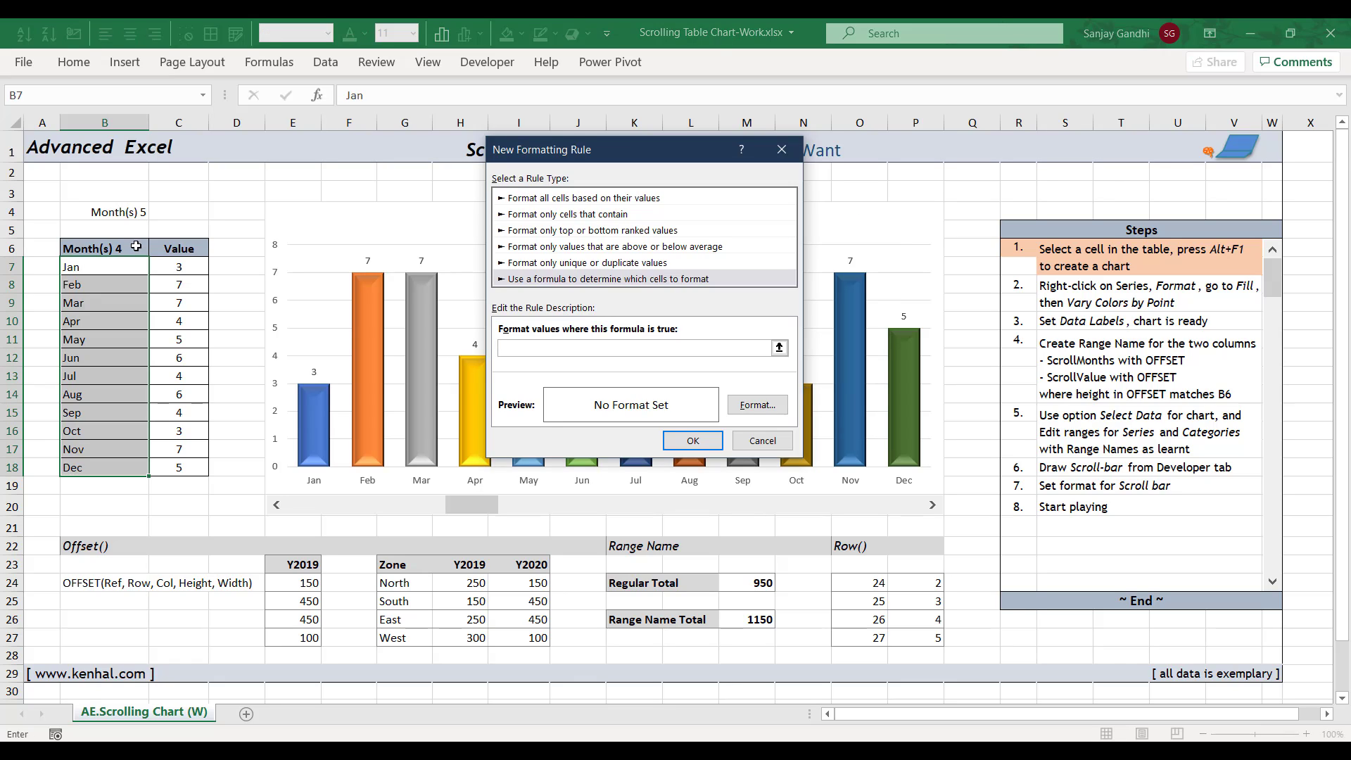
type("=")
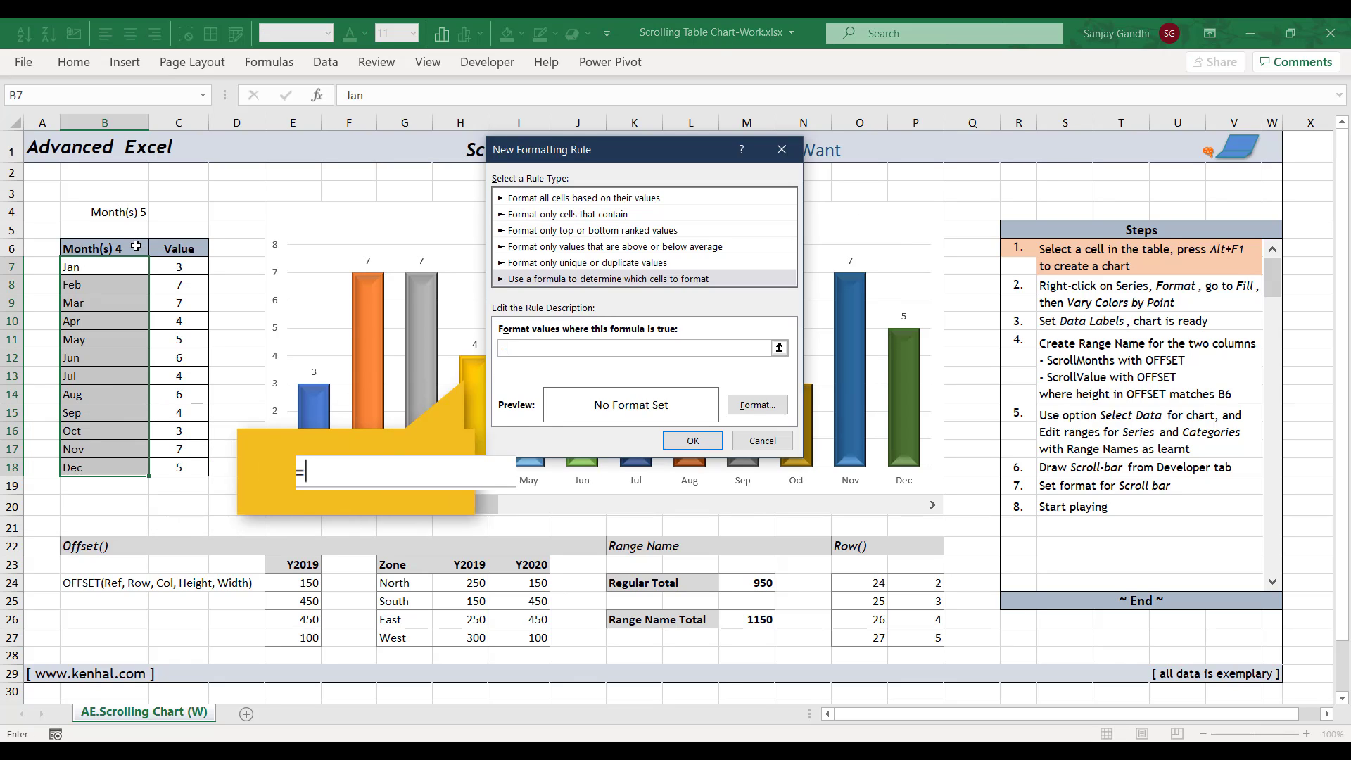
type("ROW(")
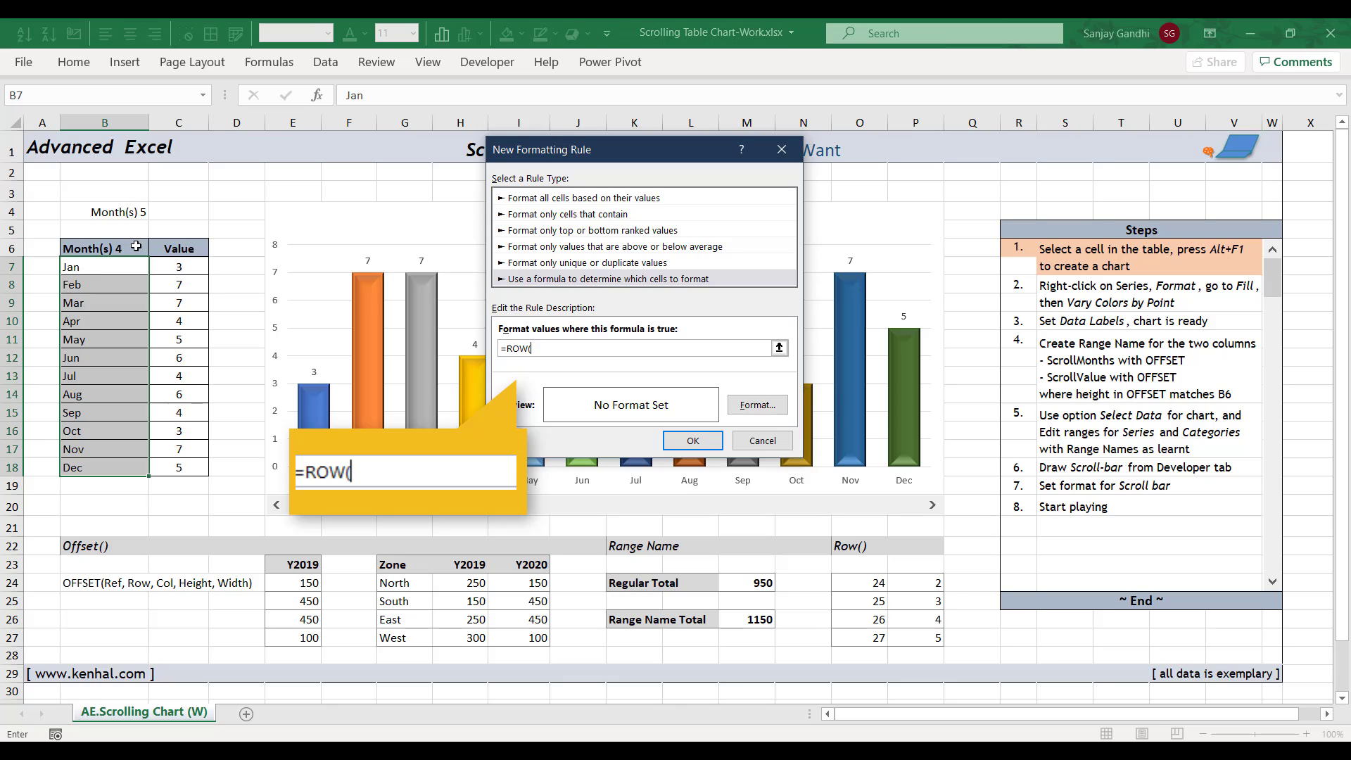
type("B7)-6")
type("<=")
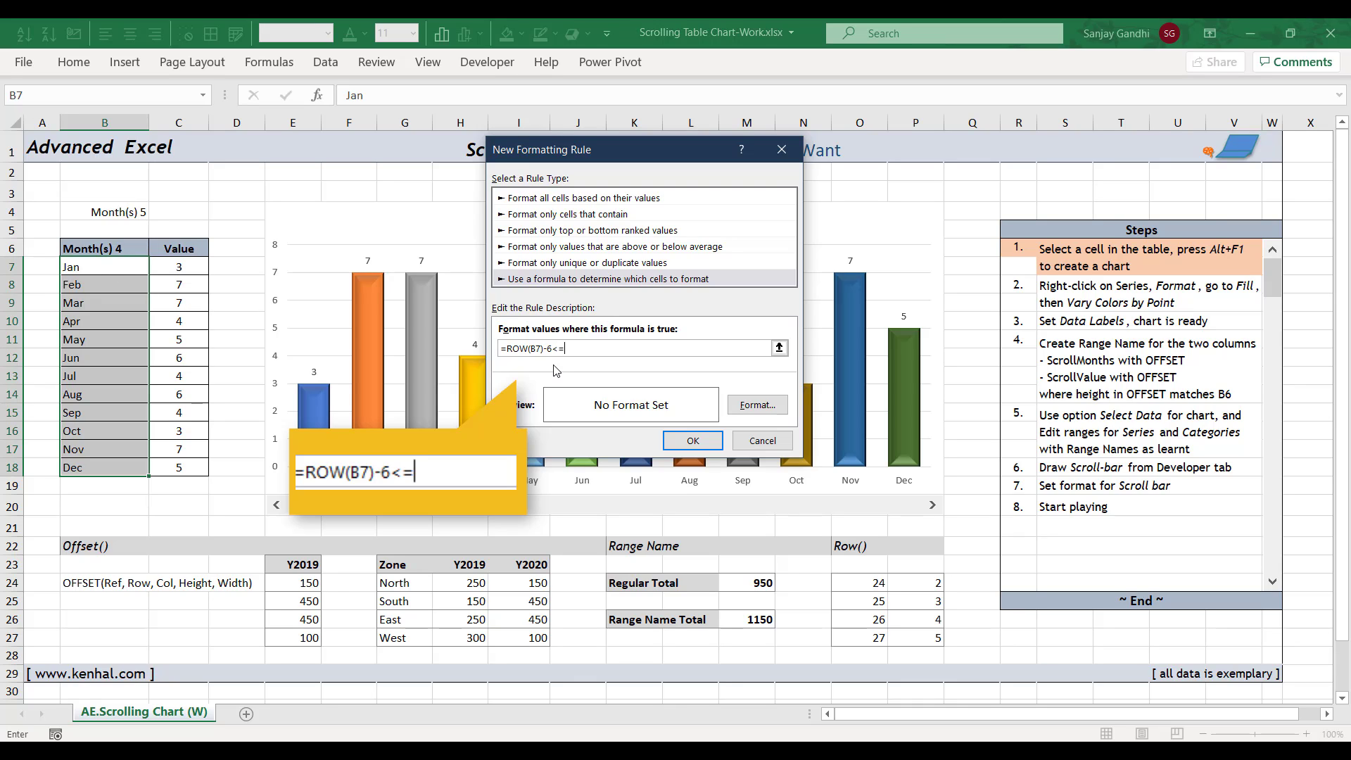
left_click(133, 251)
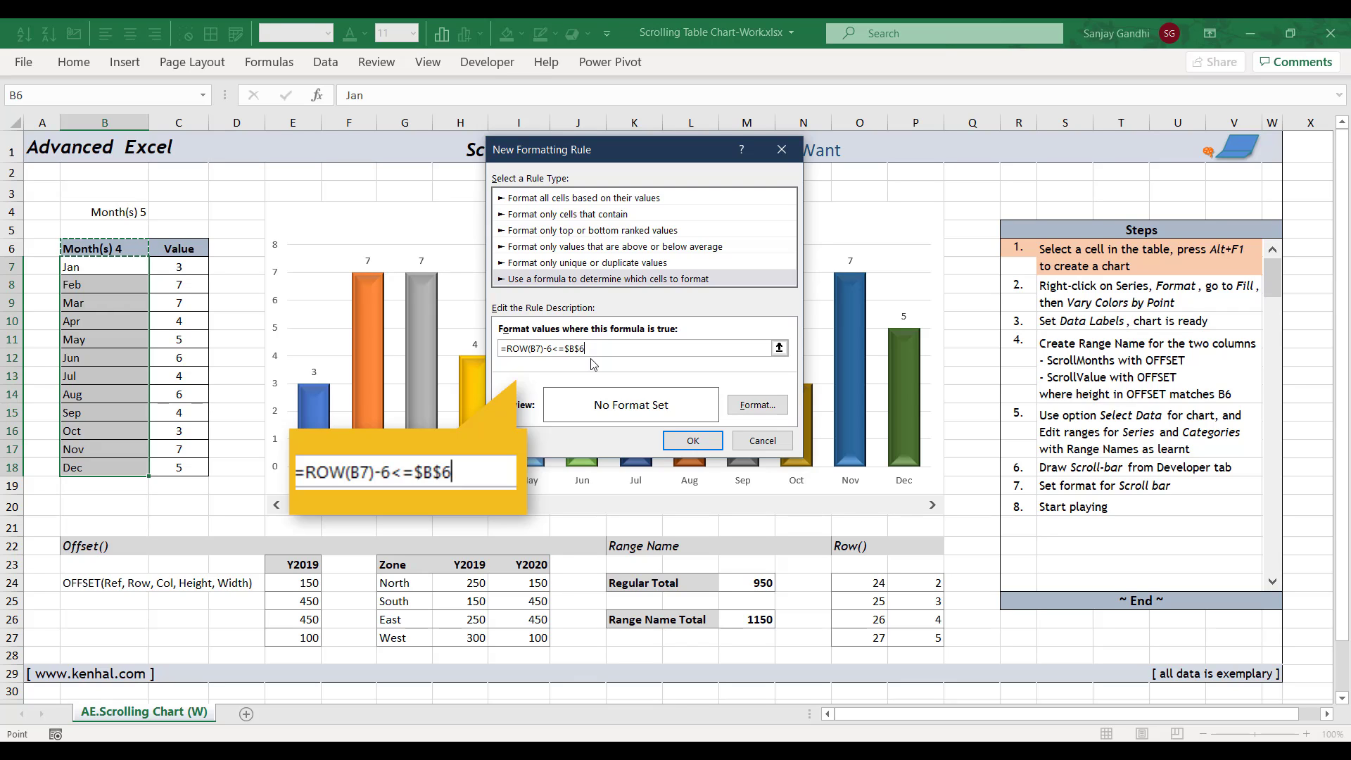
- Give the conditional formatting rule a light gold fill and apply it to the month cells
left_click(757, 404)
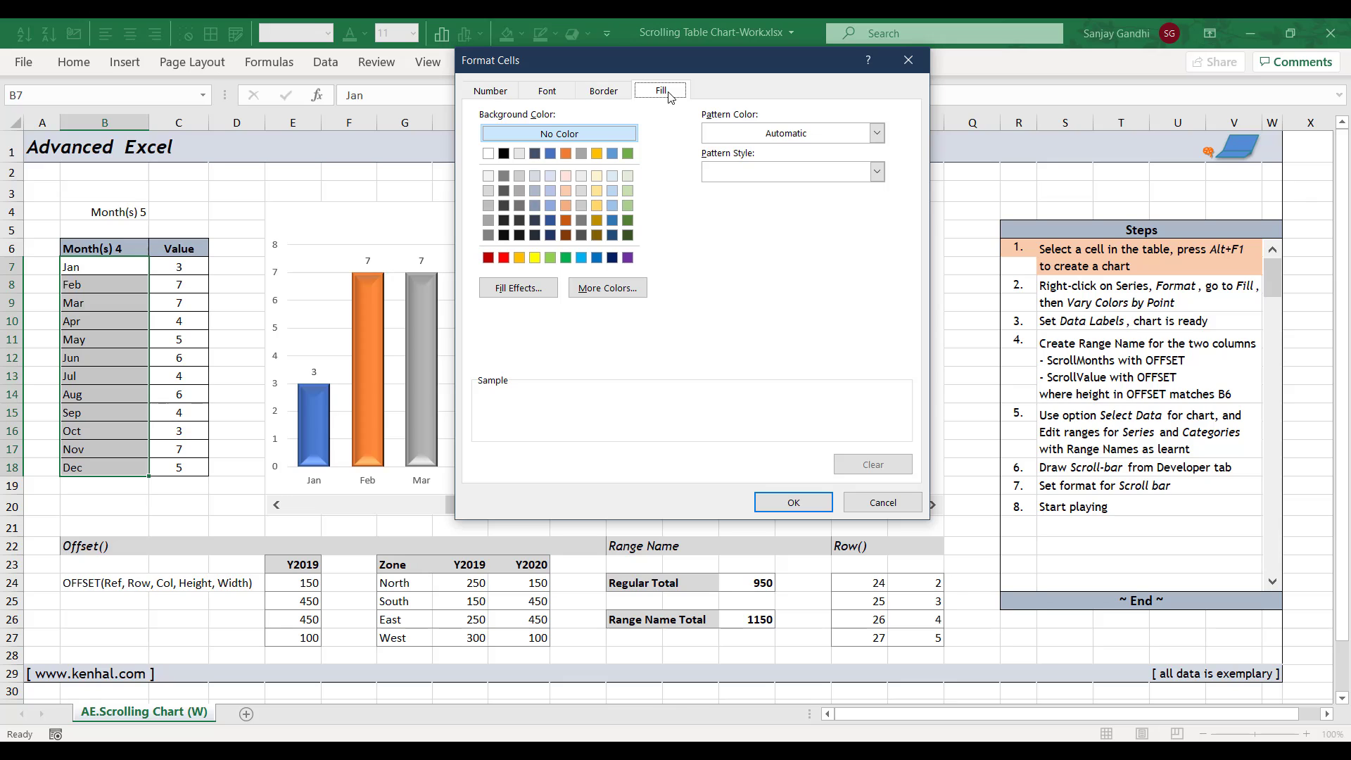
left_click(596, 191)
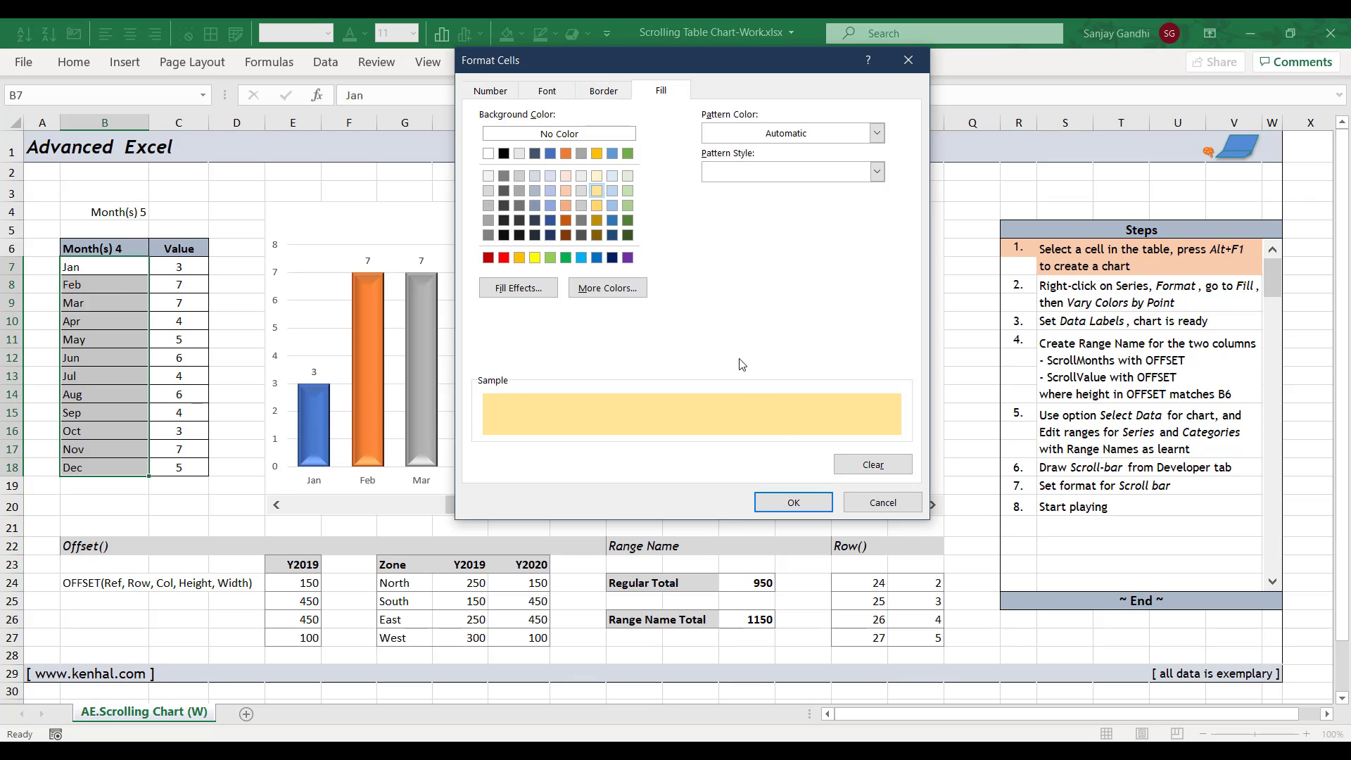
left_click(793, 502)
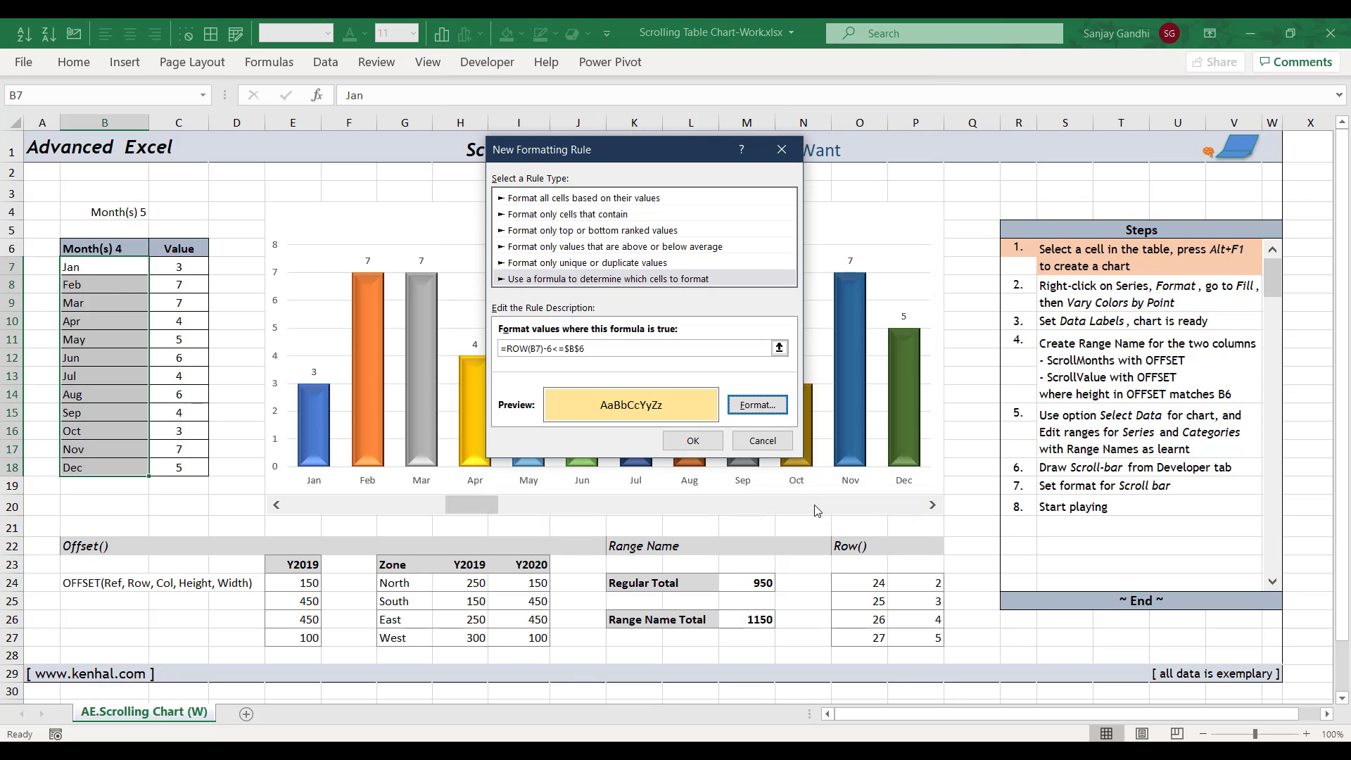
left_click(712, 444)
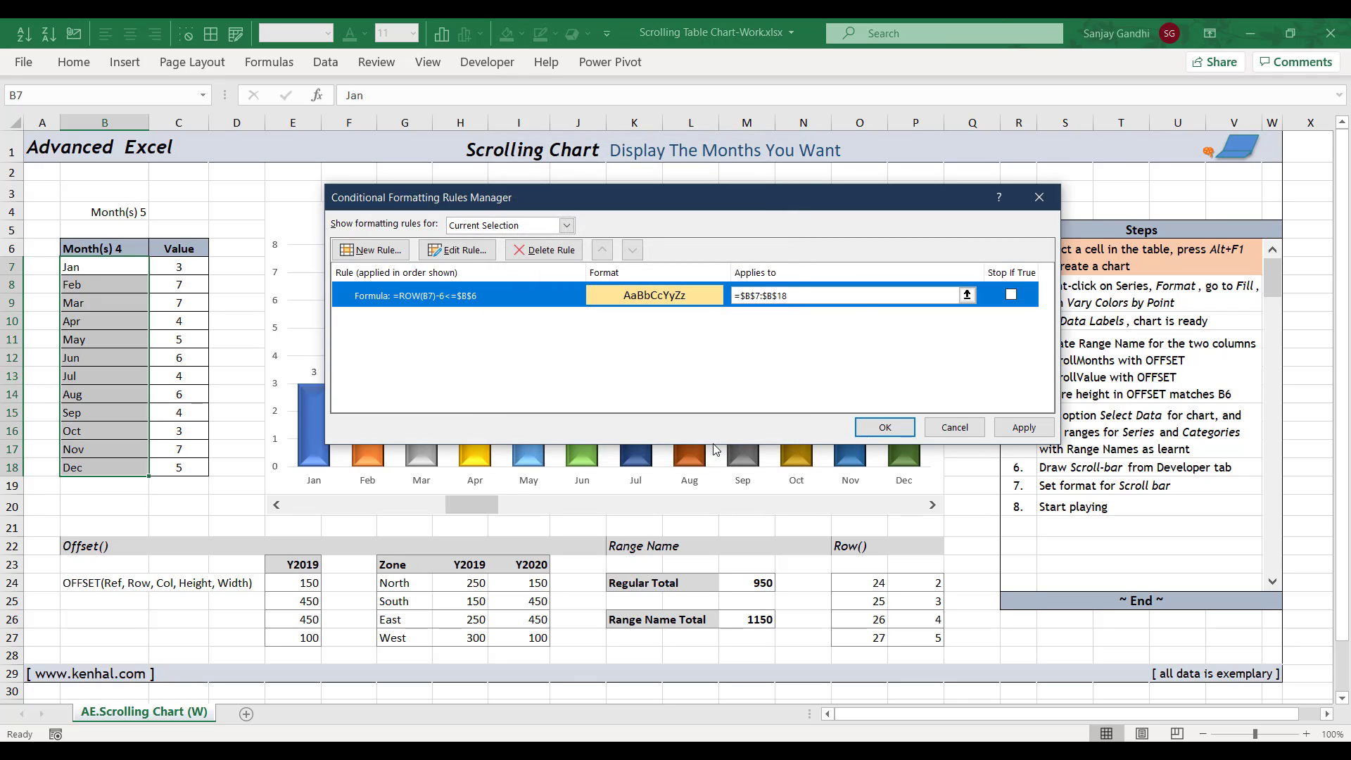
left_click(885, 427)
- Test the month highlighting by stepping the scroll bar down to a month count of 2
left_click(128, 393)
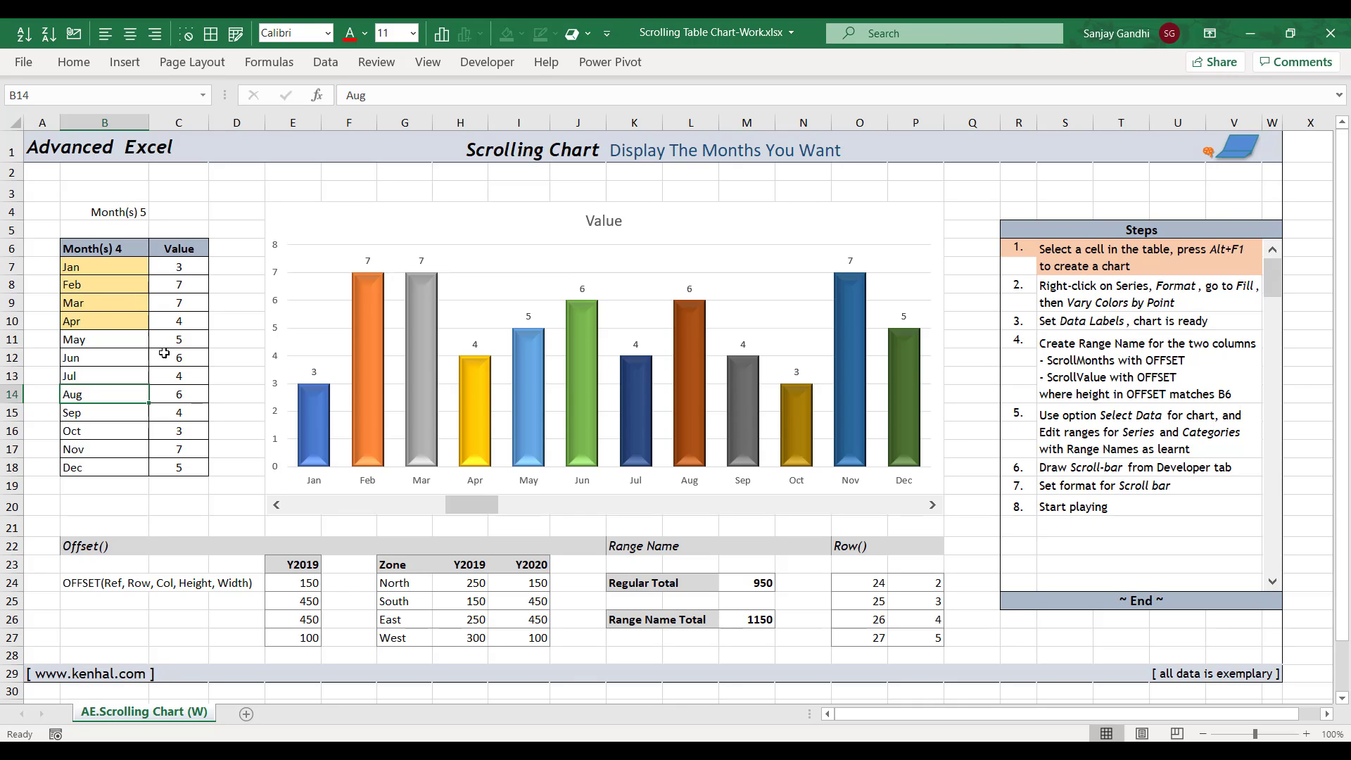
left_click(276, 510)
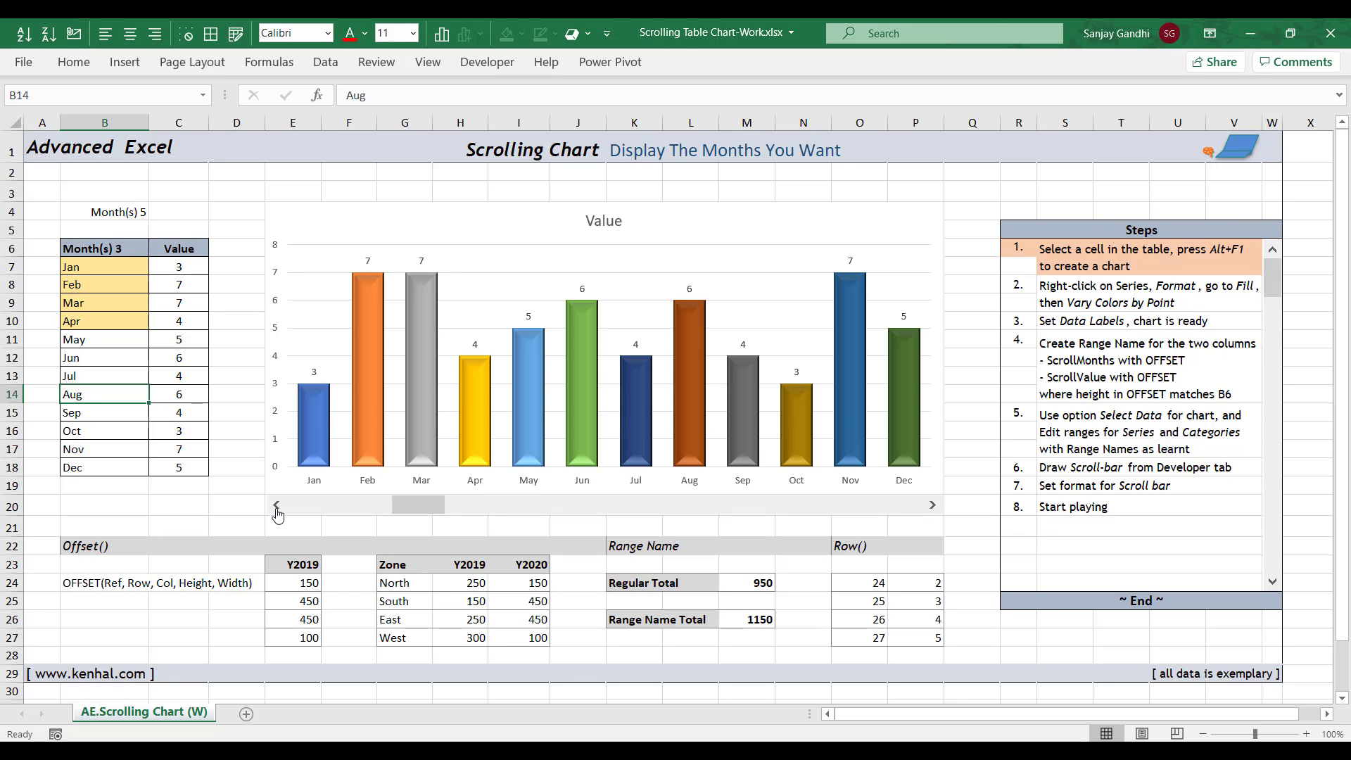
left_click(276, 509)
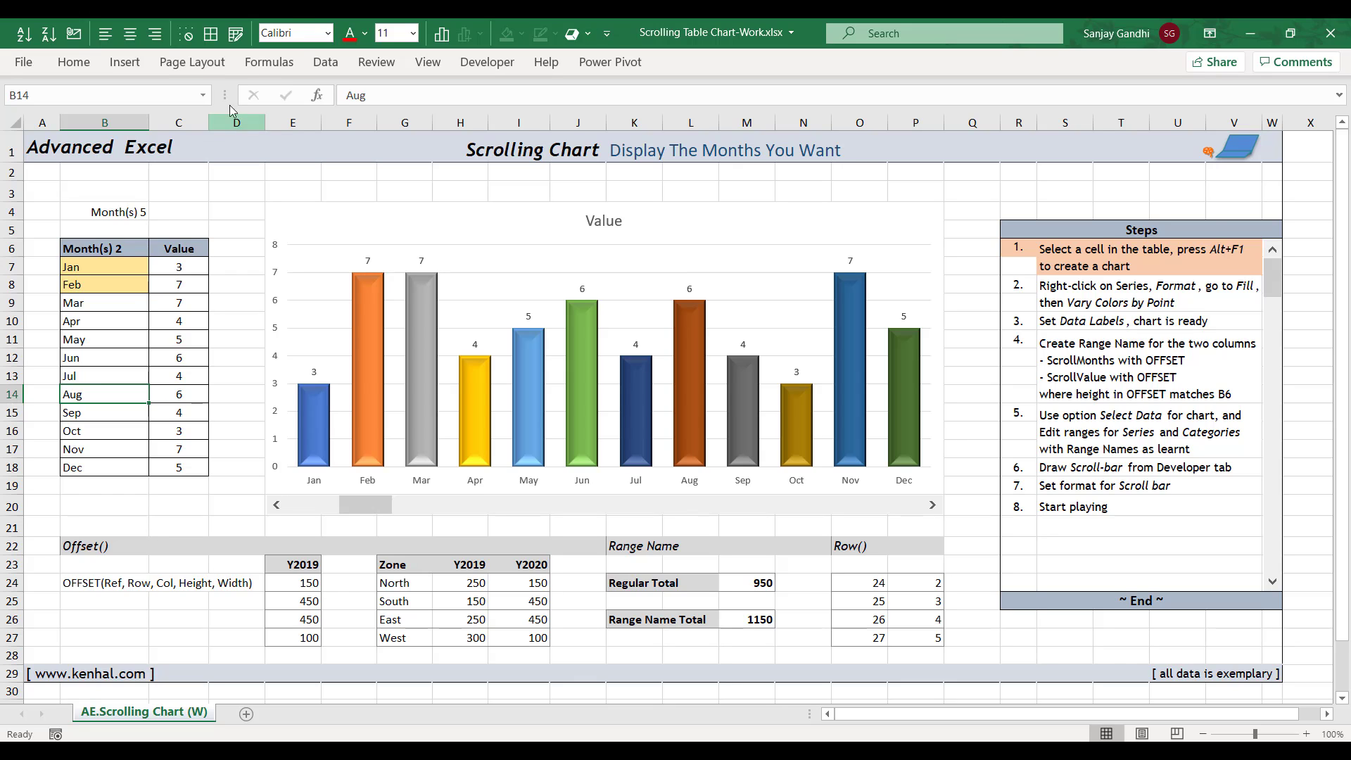
- Start a new workbook-scoped range name called ScrollMonths
left_click(260, 65)
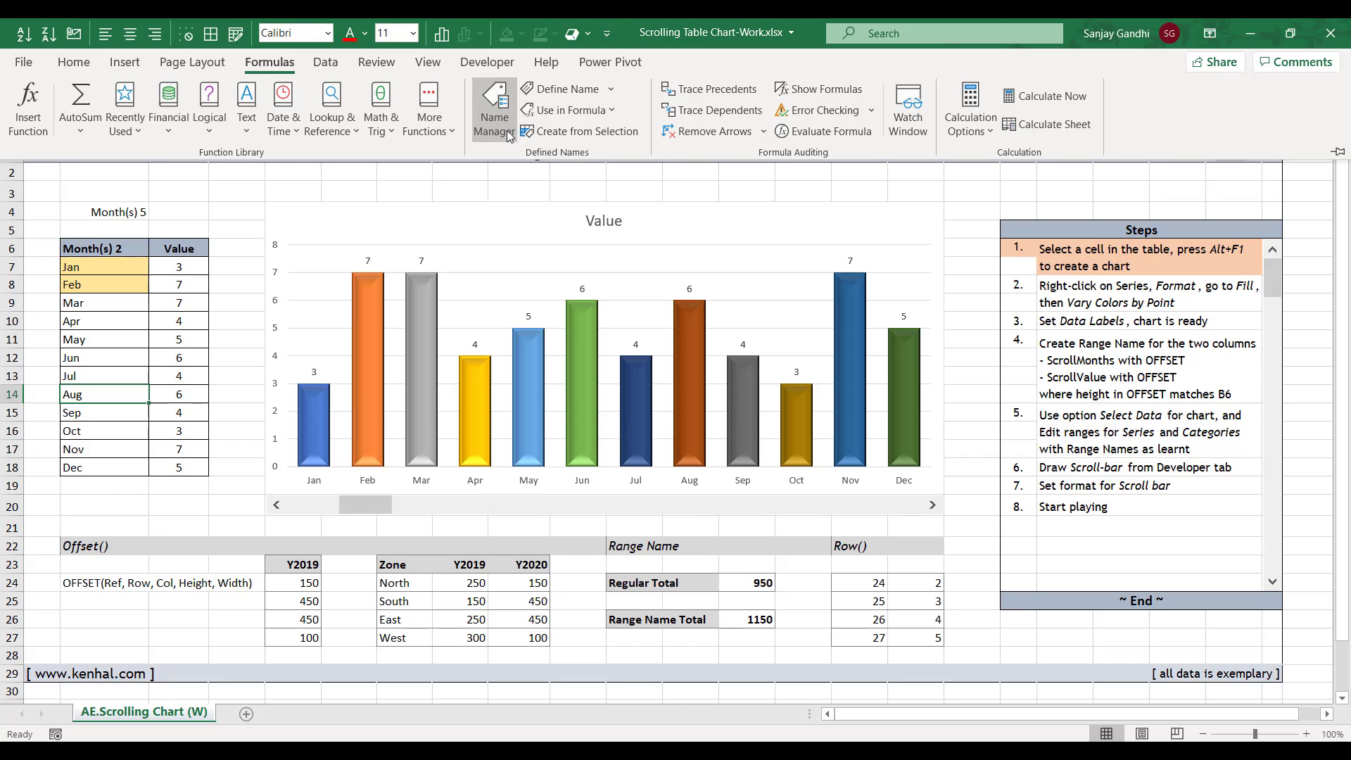
left_click(509, 129)
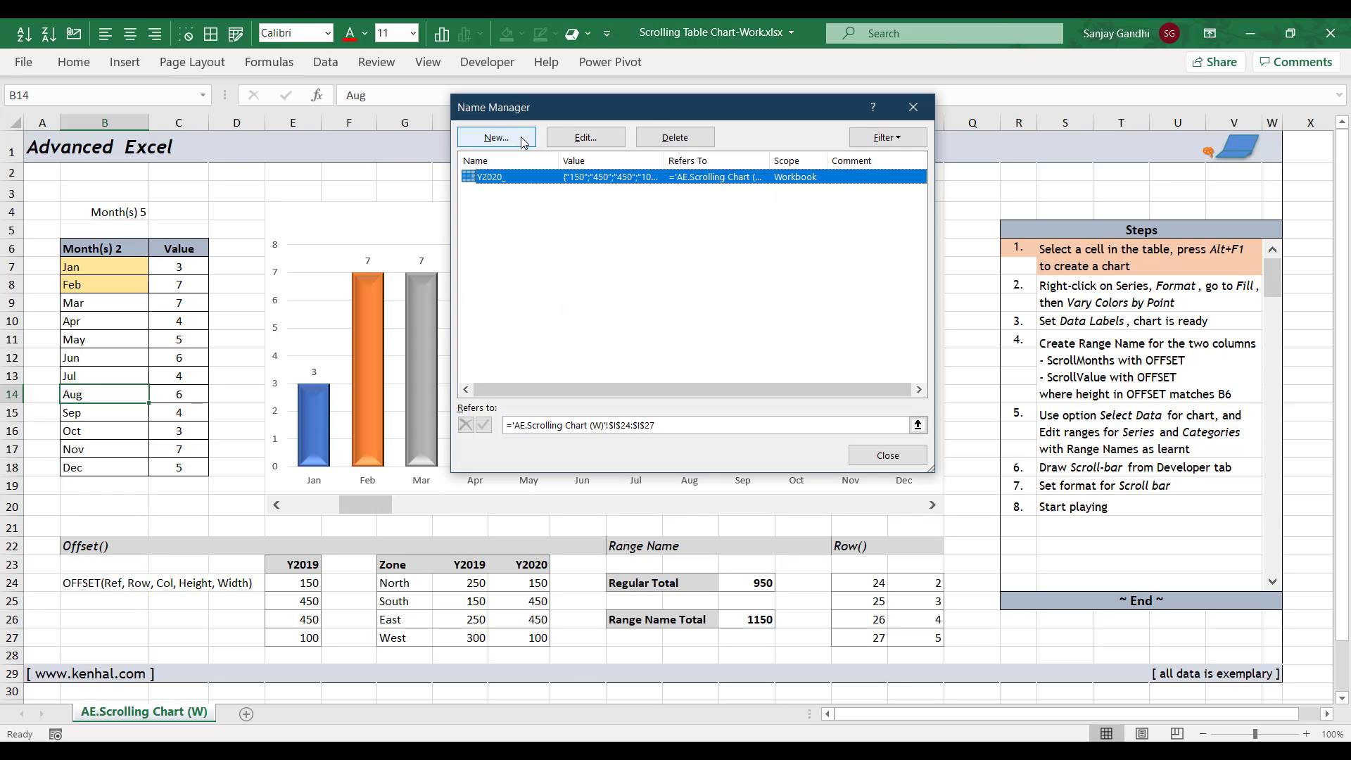
left_click(521, 139)
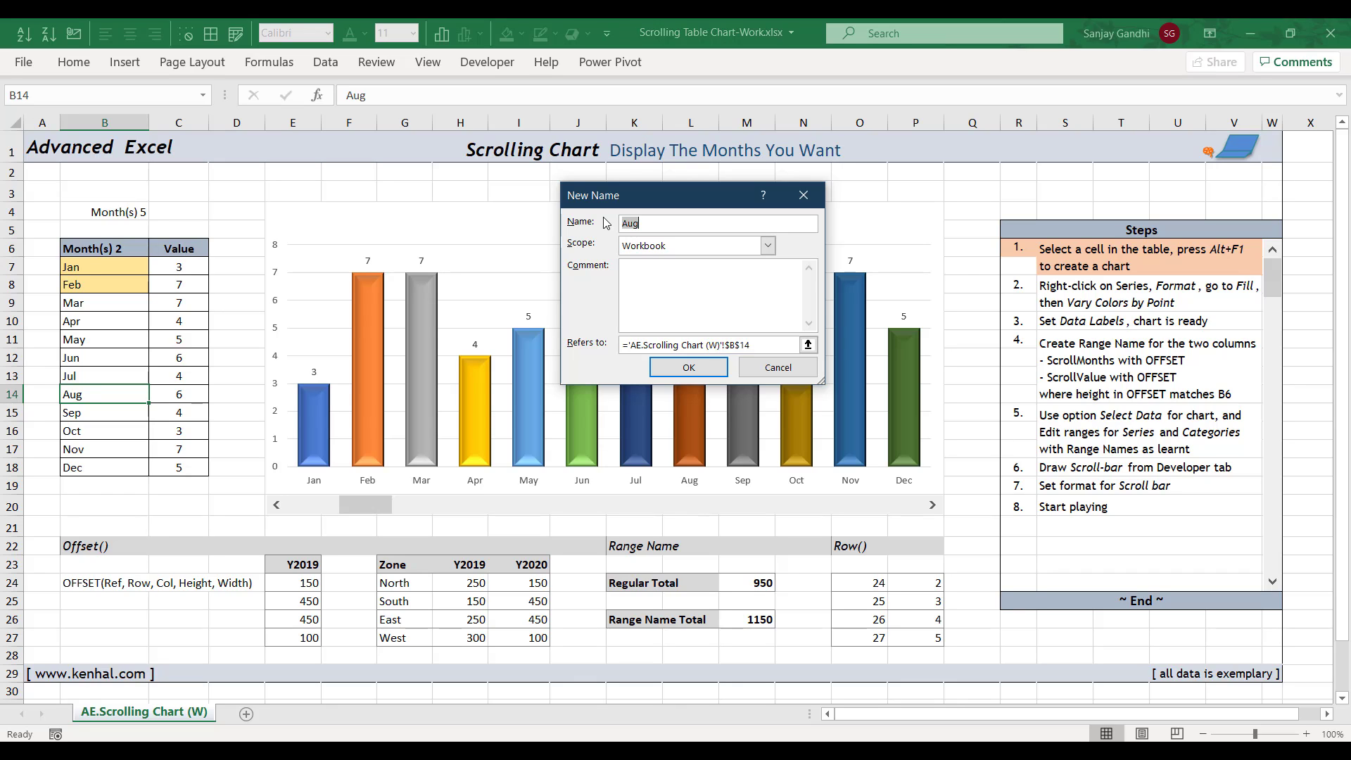
type("ScrollMonths")
- Define the ScrollMonths reference as =OFFSET($B$6,1,0,$B$6,1), taking both B6 references from the scrolling chart sheet
left_click_drag(749, 347, 631, 347)
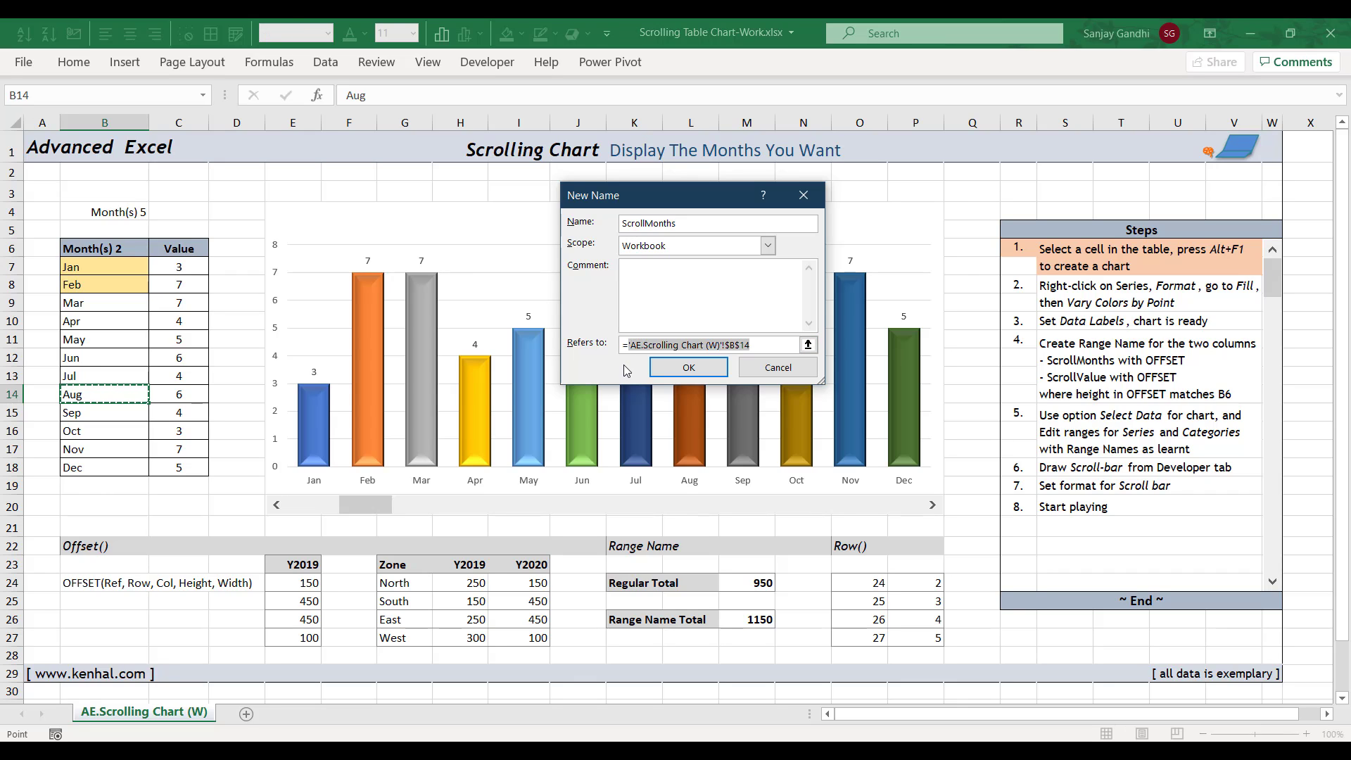
type("OFFS")
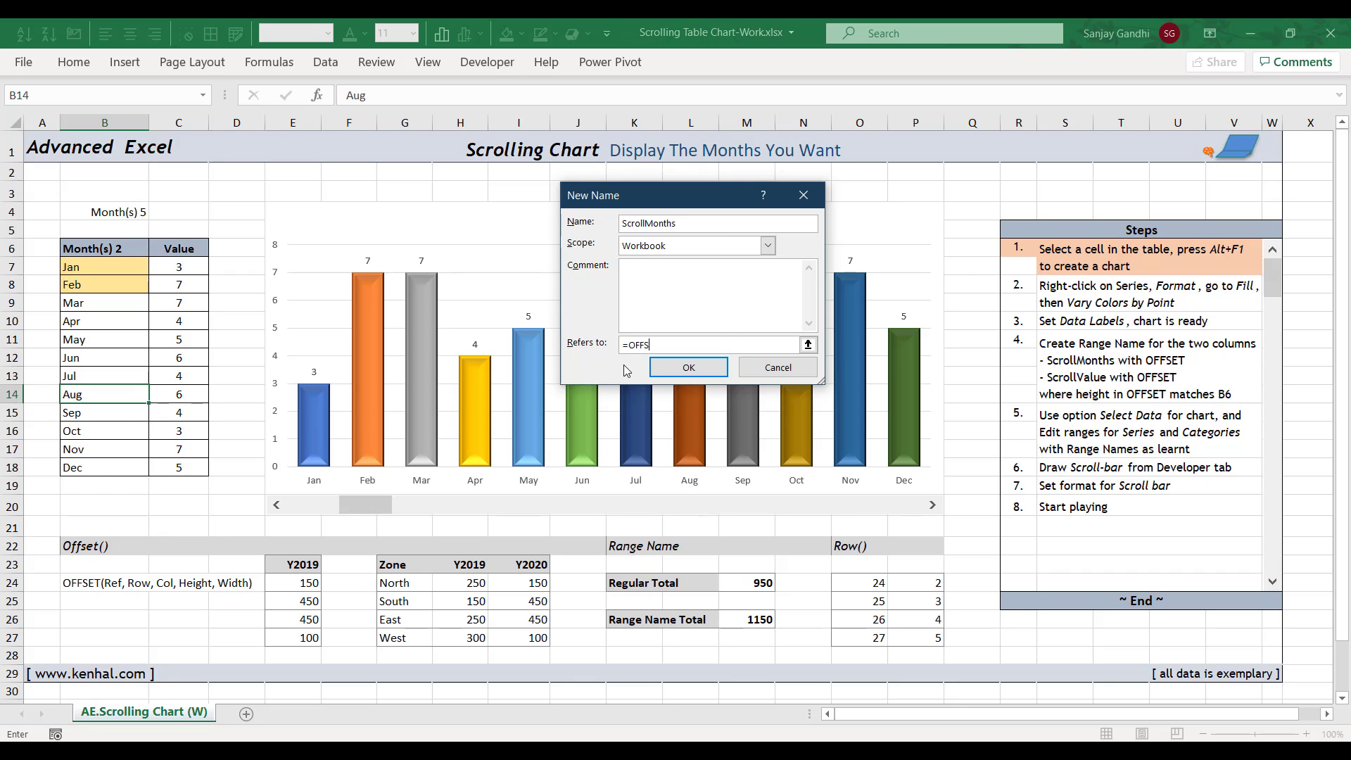
type("ET(")
left_click(131, 250)
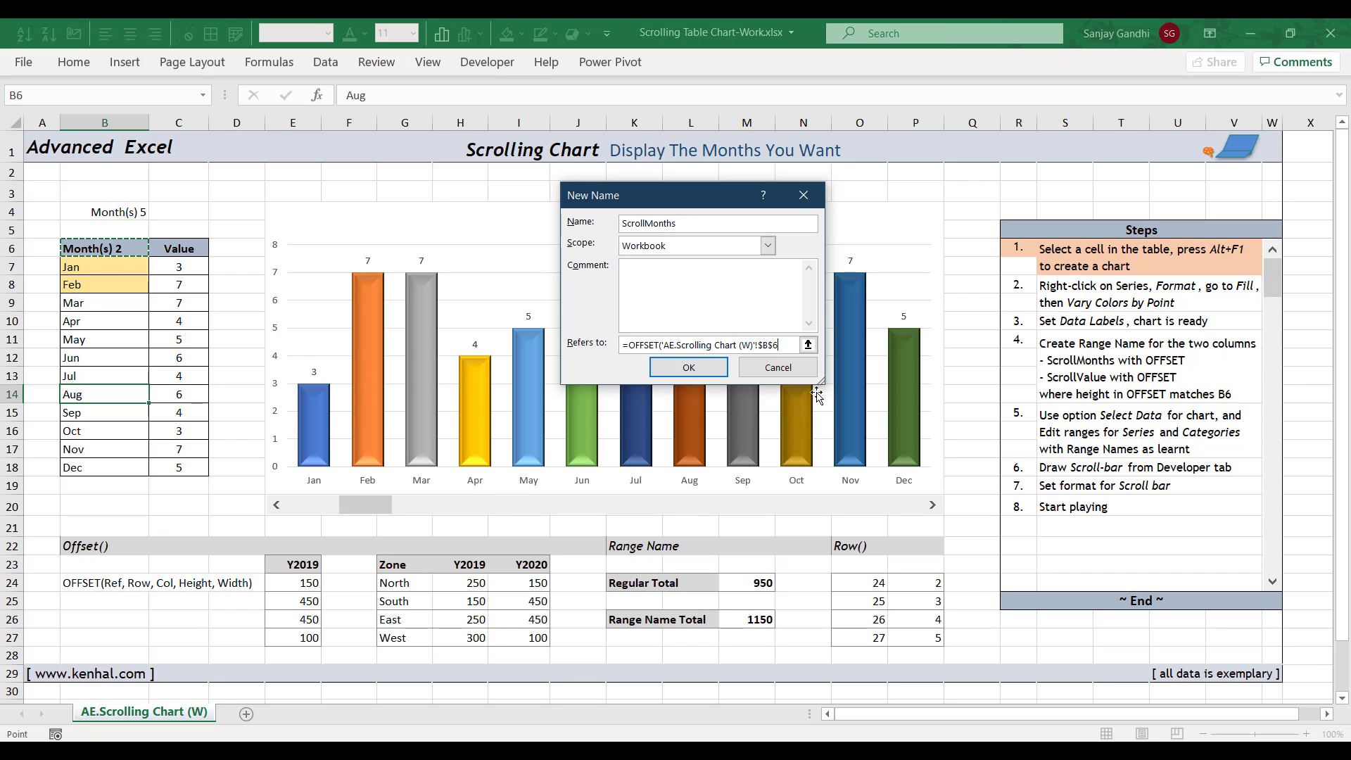
left_click_drag(821, 385, 1044, 435)
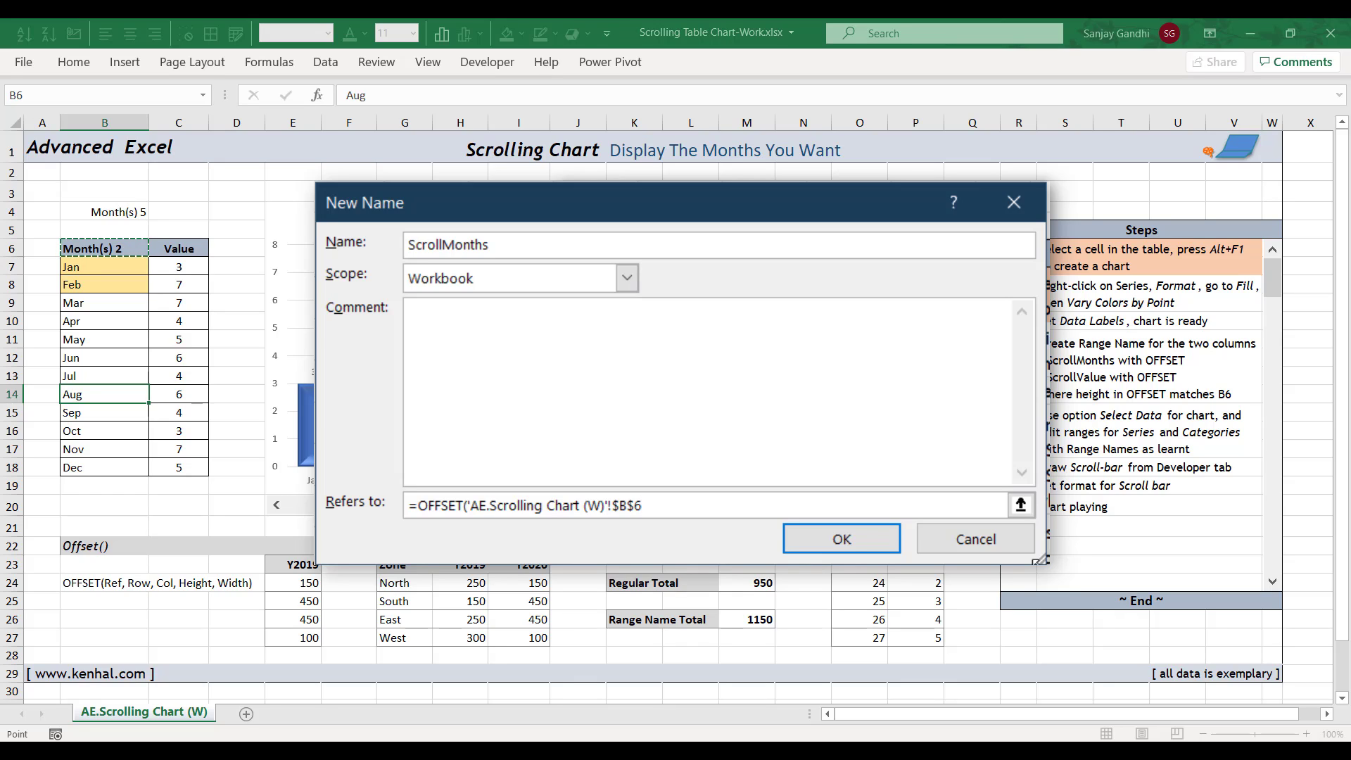
type(",")
type("1")
type(",0,")
left_click(138, 249)
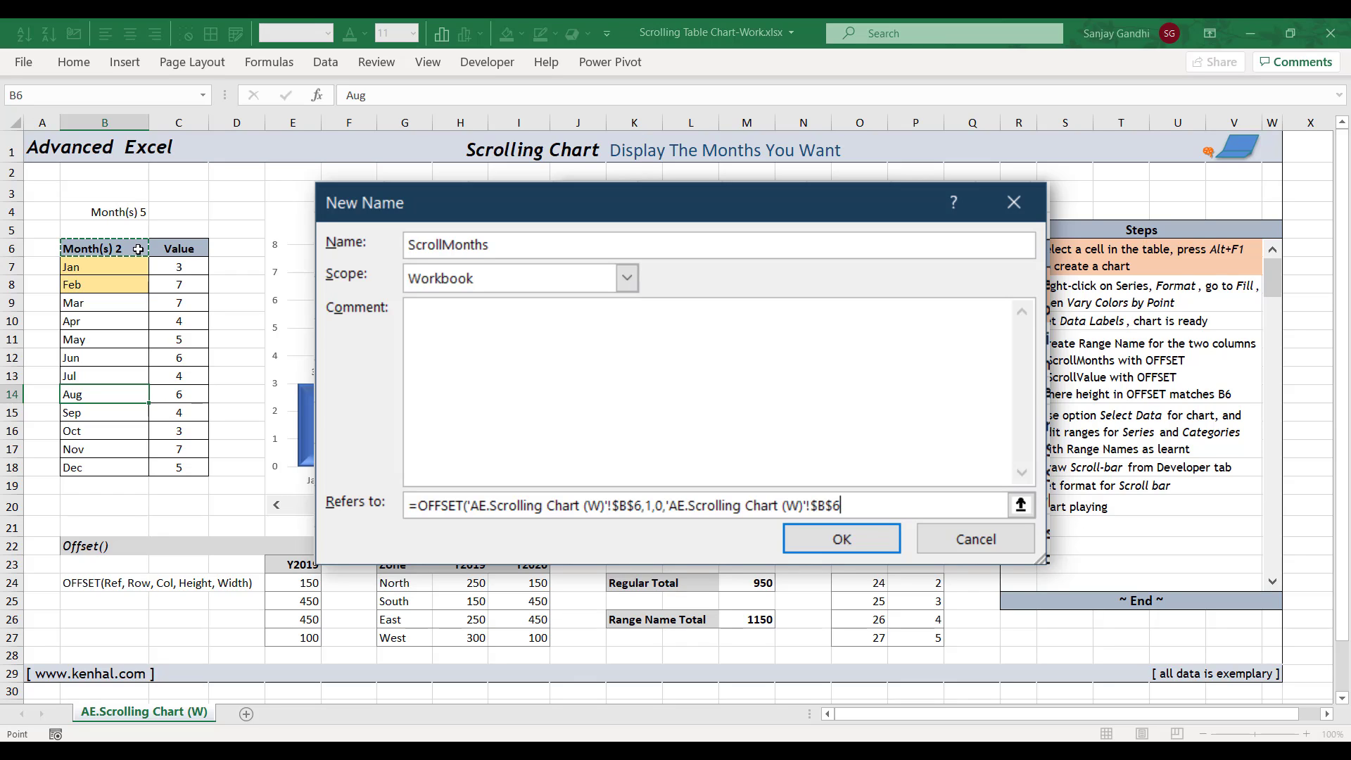
type(",1)")
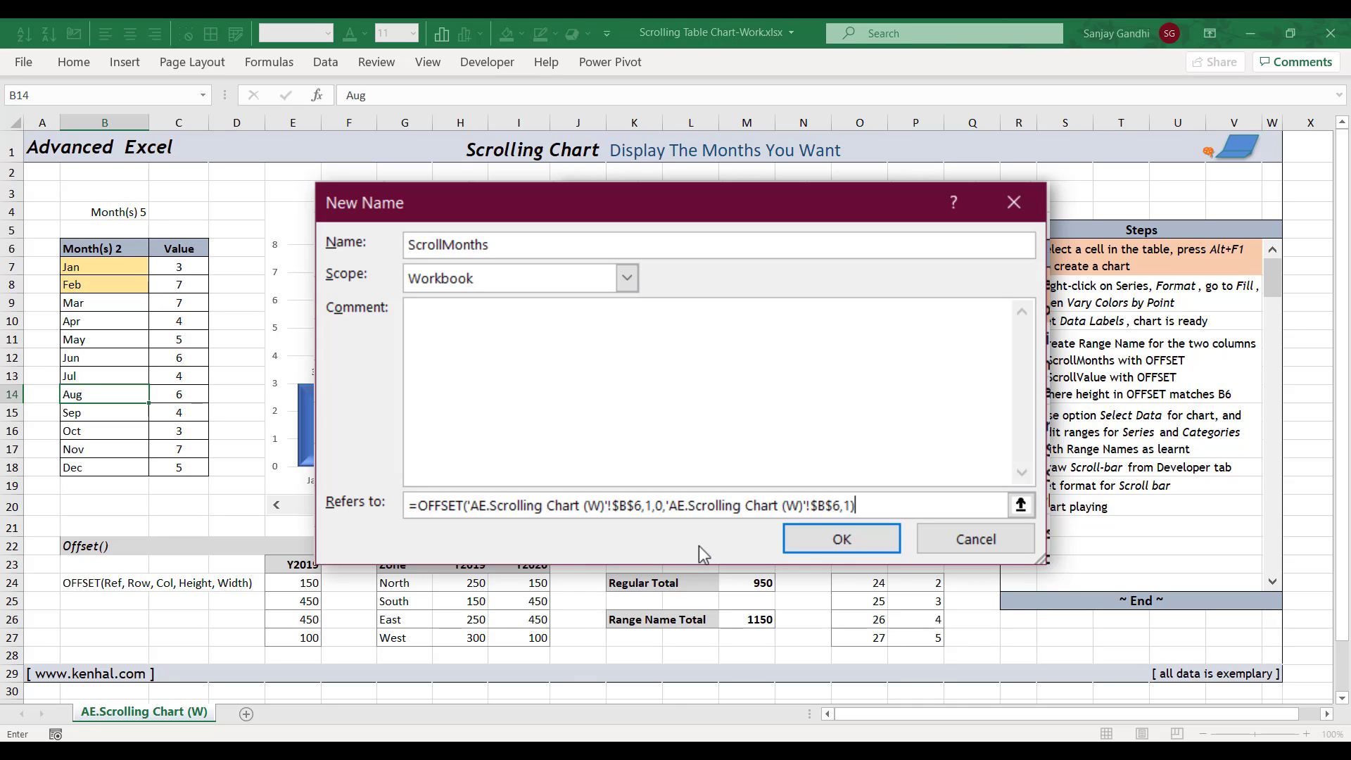
- Copy the complete OFFSET formula for reuse and save the ScrollMonths name
left_click(829, 524)
left_click_drag(855, 505, 409, 505)
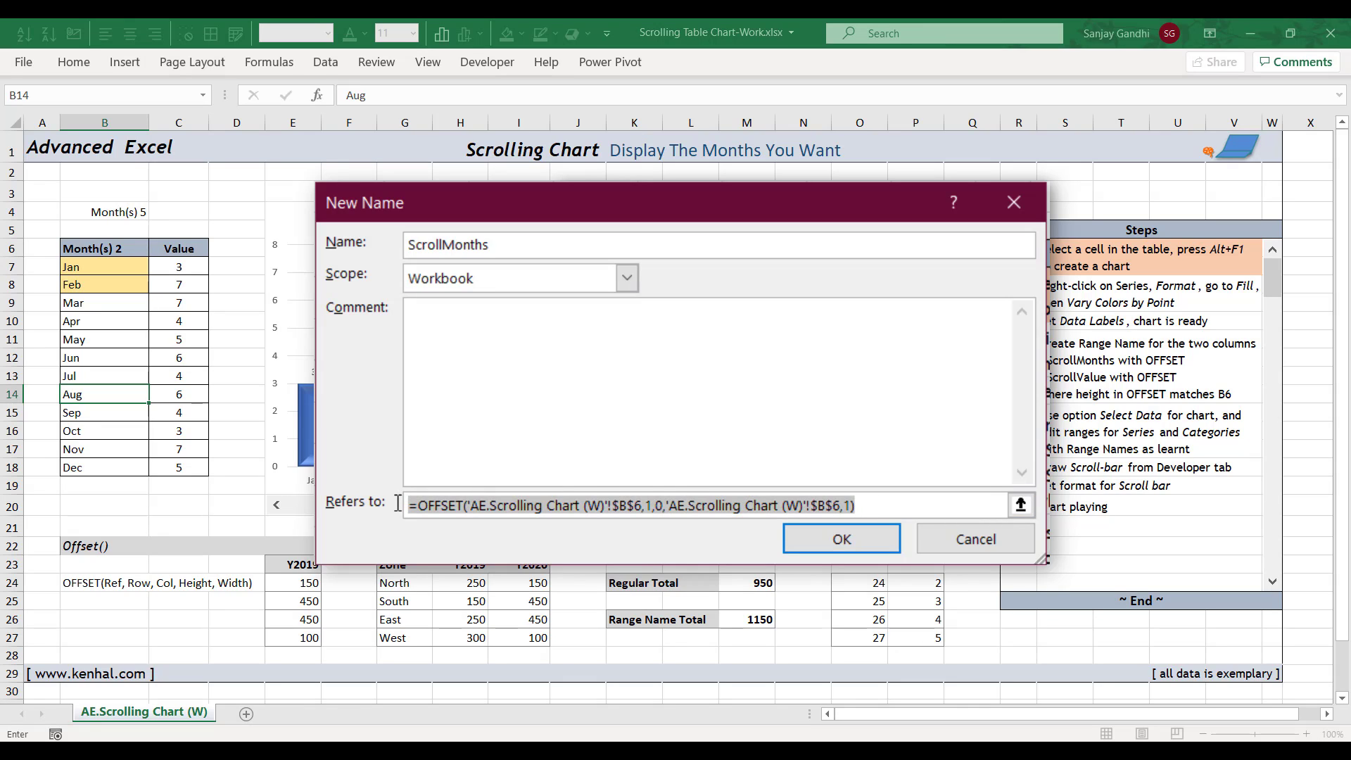
left_click(880, 540)
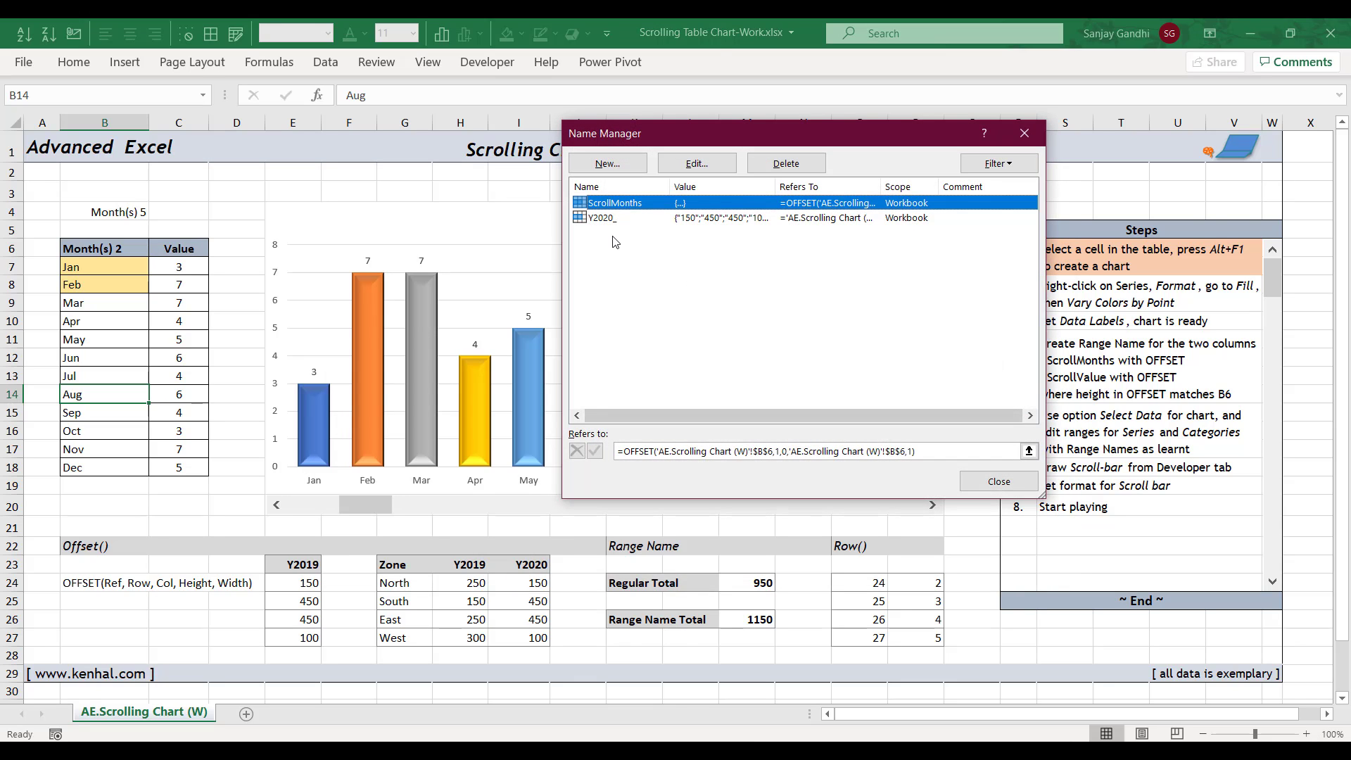
- Start another workbook-scoped range name called ScrollValues, with the copied OFFSET formula as its reference
left_click(607, 164)
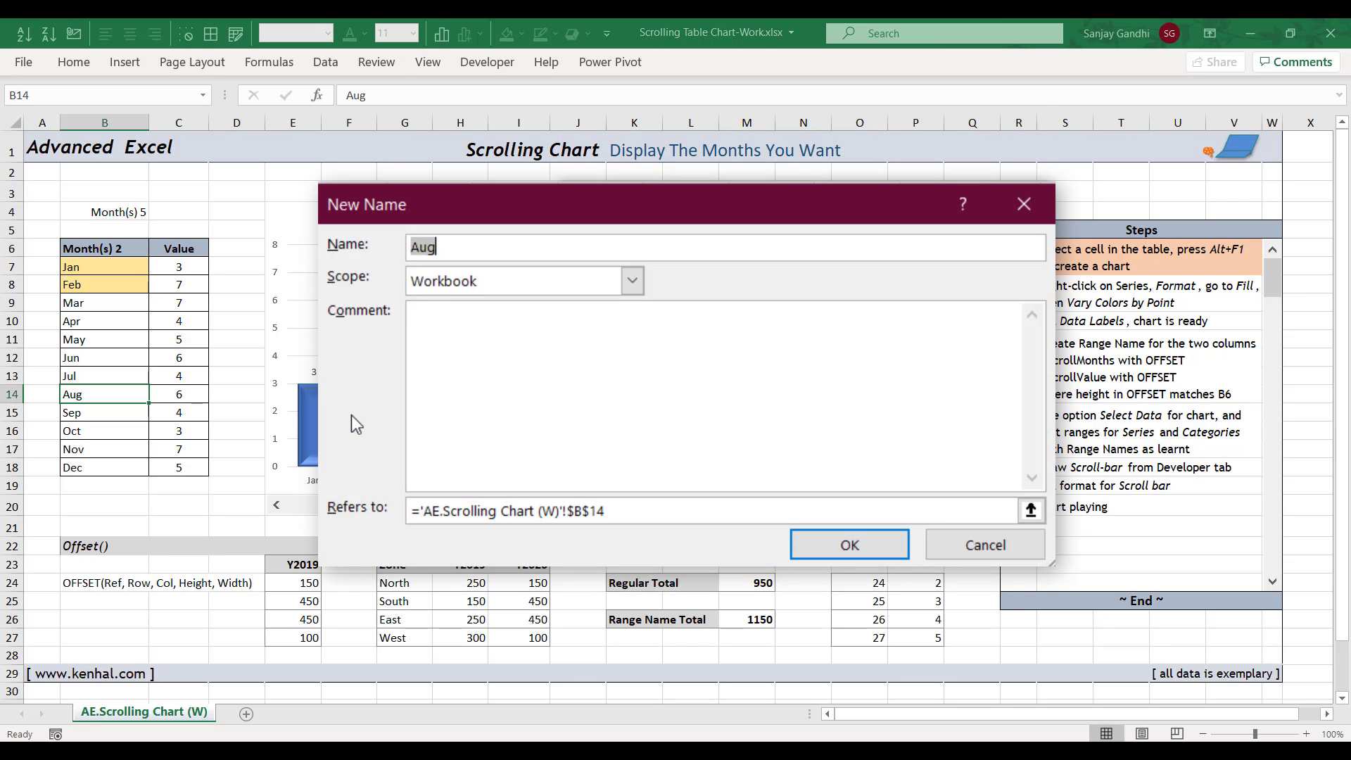
type("ScrollValues")
key("alt+r")
key("ctrl+v")
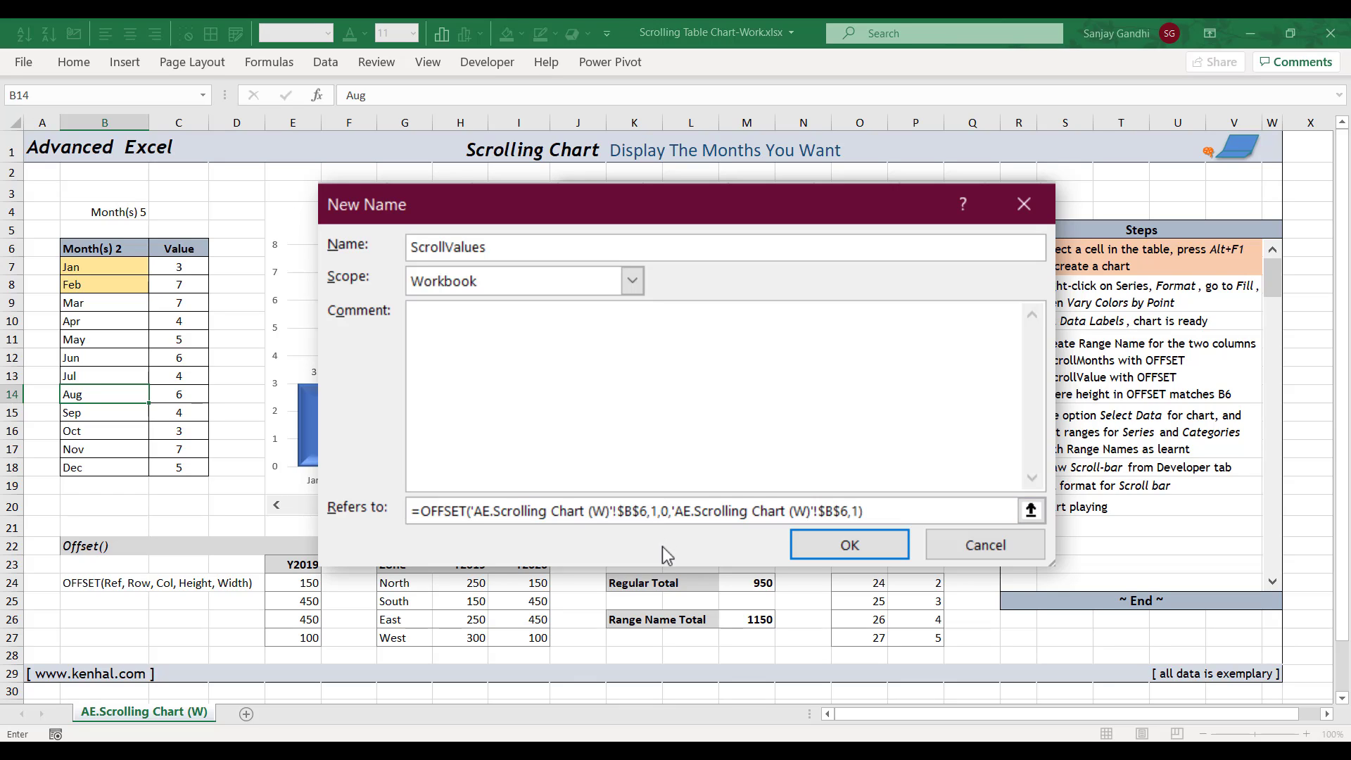
- Set the column offset in the ScrollValues formula to 1 and save the name
key("BackSpace")
key("BackSpace")
key("BackSpace")
type("1,")
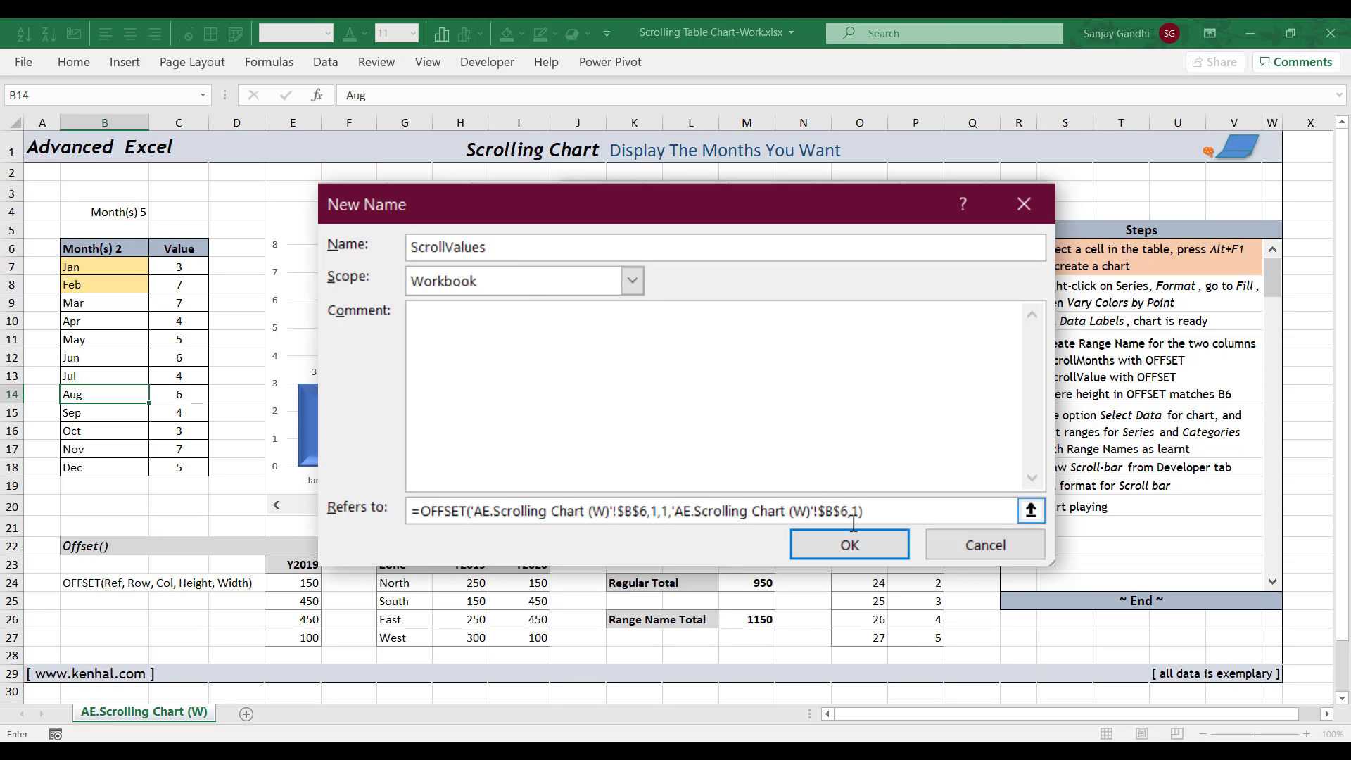
left_click(887, 554)
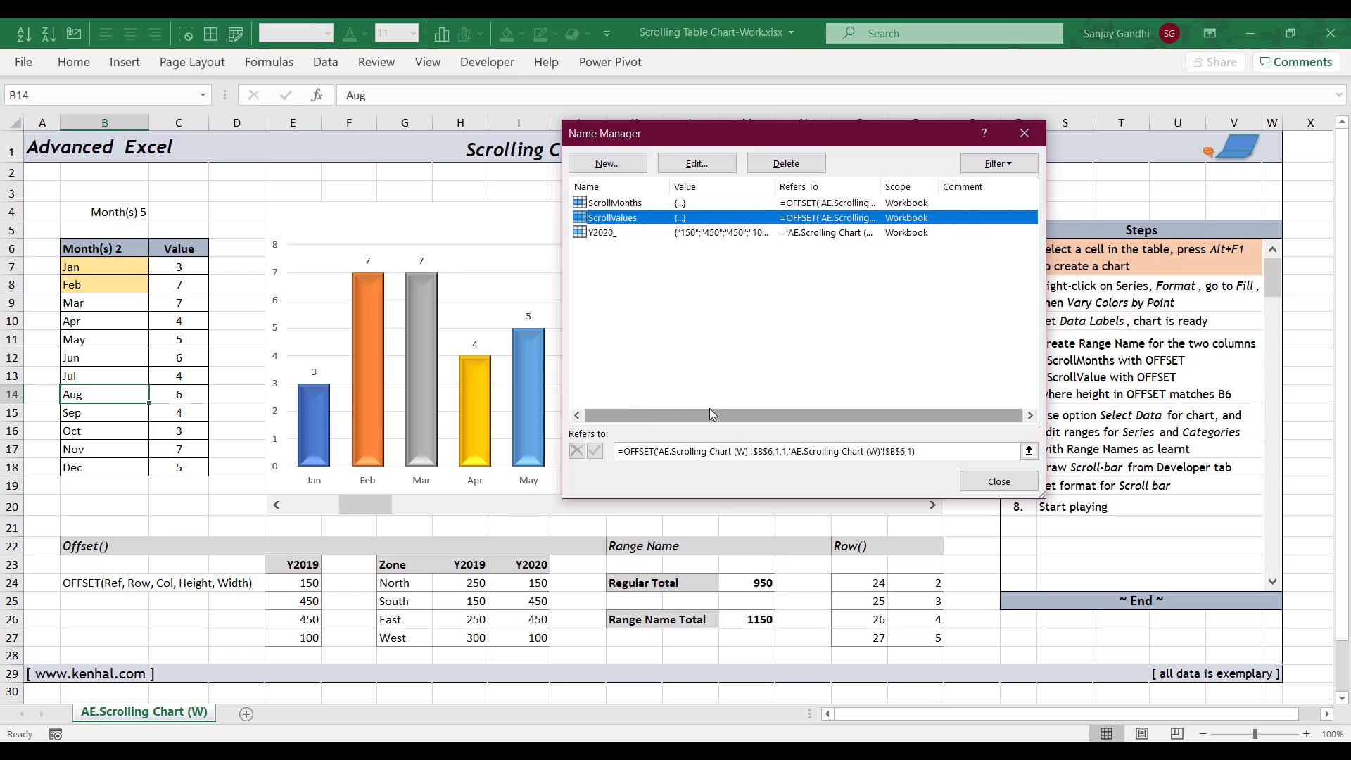
- Check which cells ScrollValues and ScrollMonths each refer to, and close the list of names
left_click(932, 451)
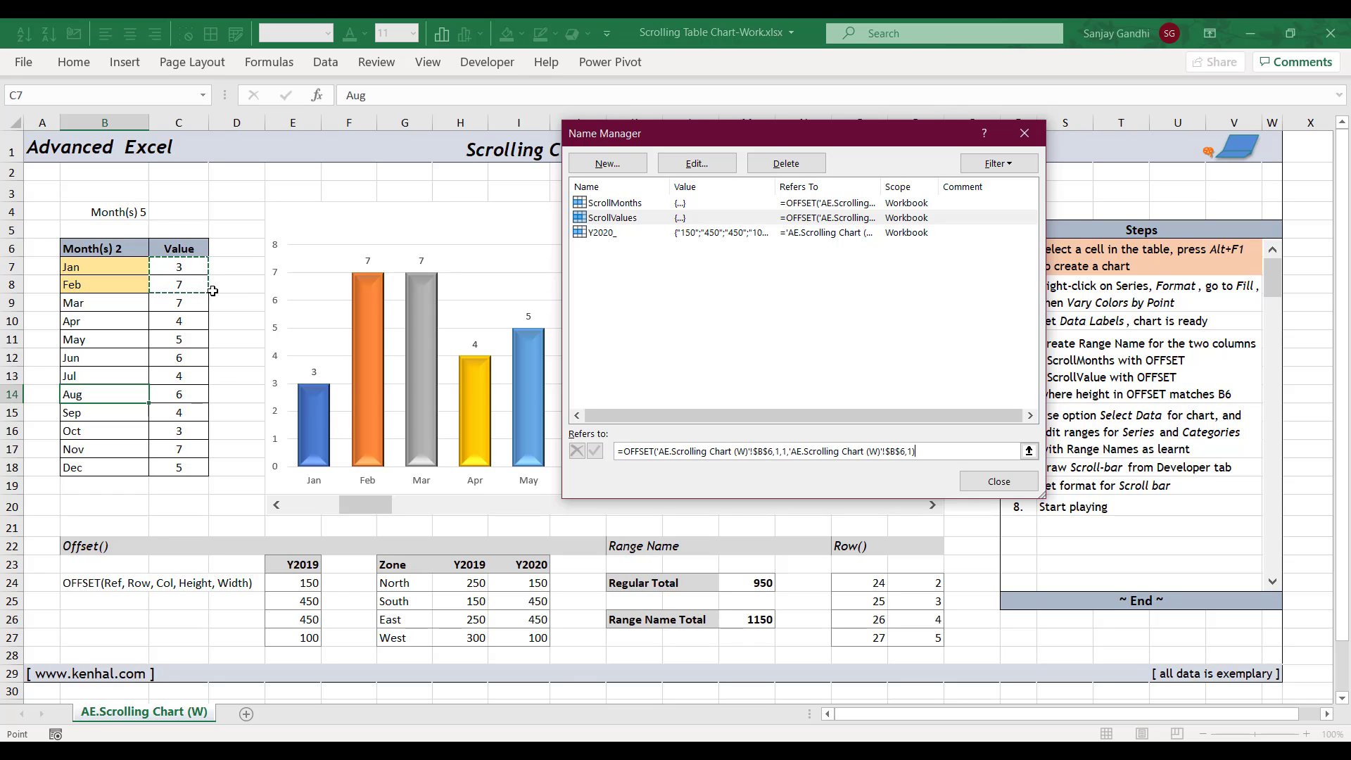
left_click(616, 203)
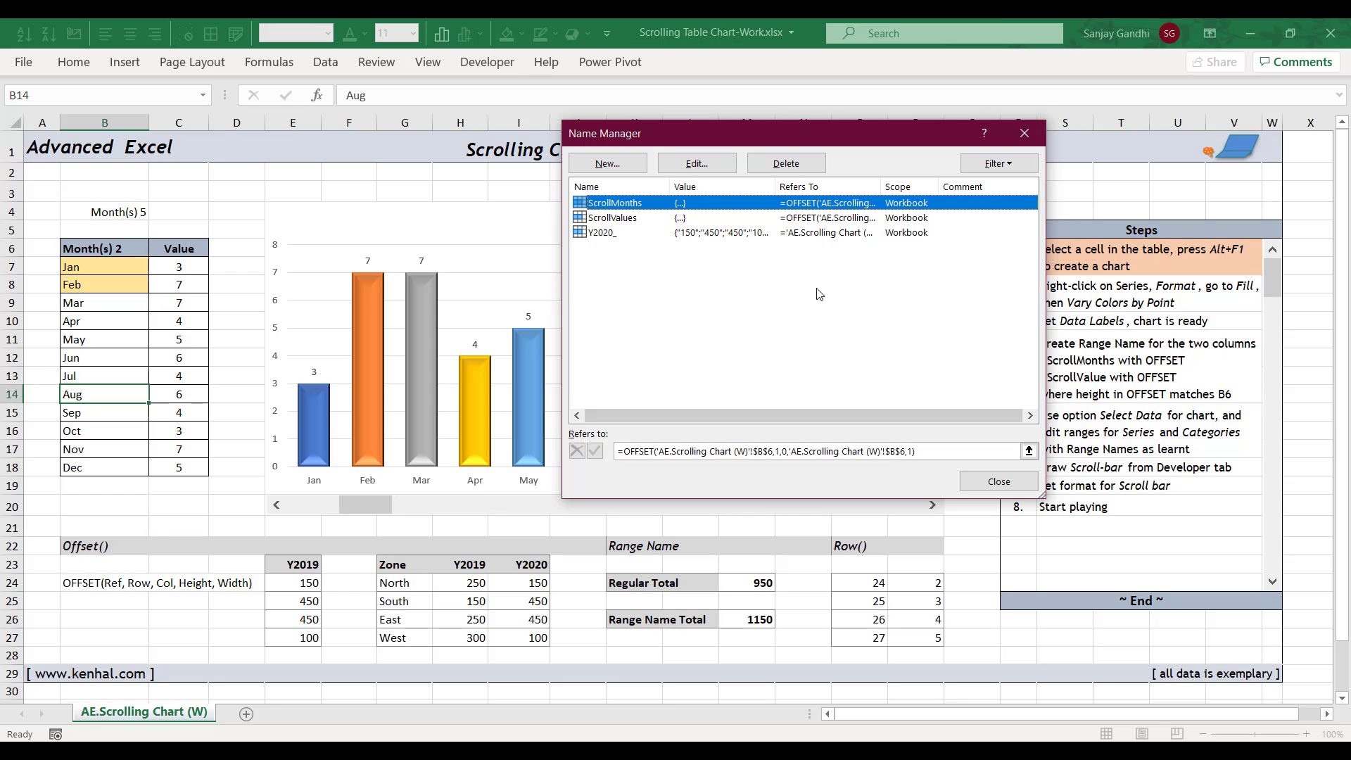
left_click(928, 450)
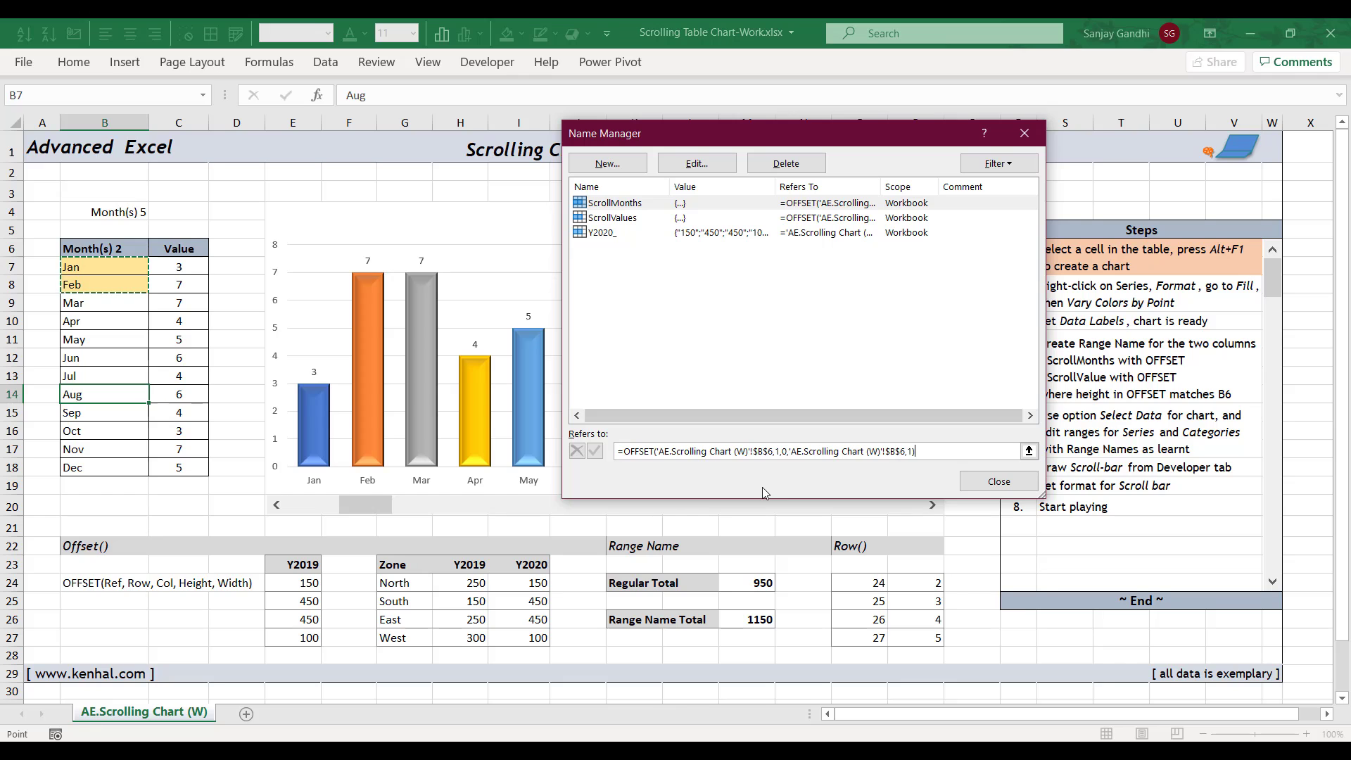
left_click(975, 489)
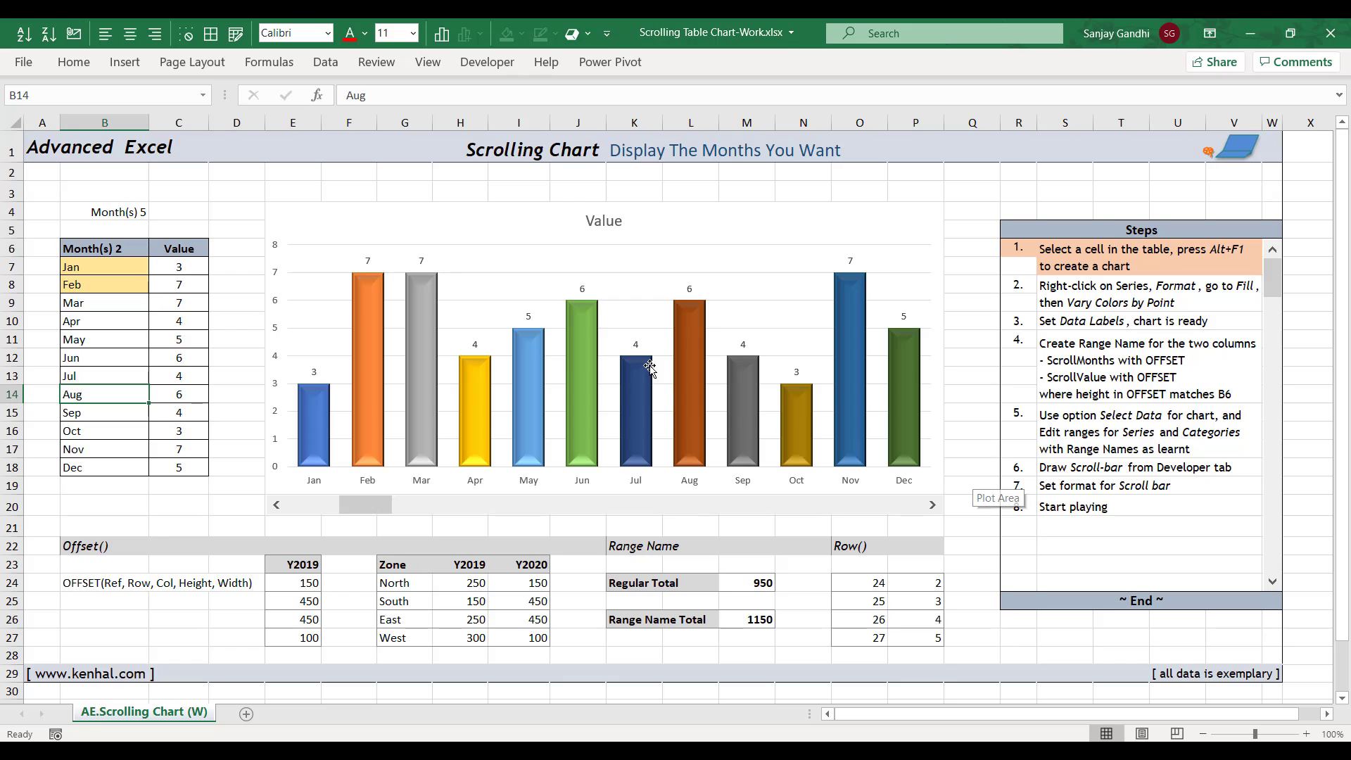
- Open the data source settings of the column chart
left_click(459, 213)
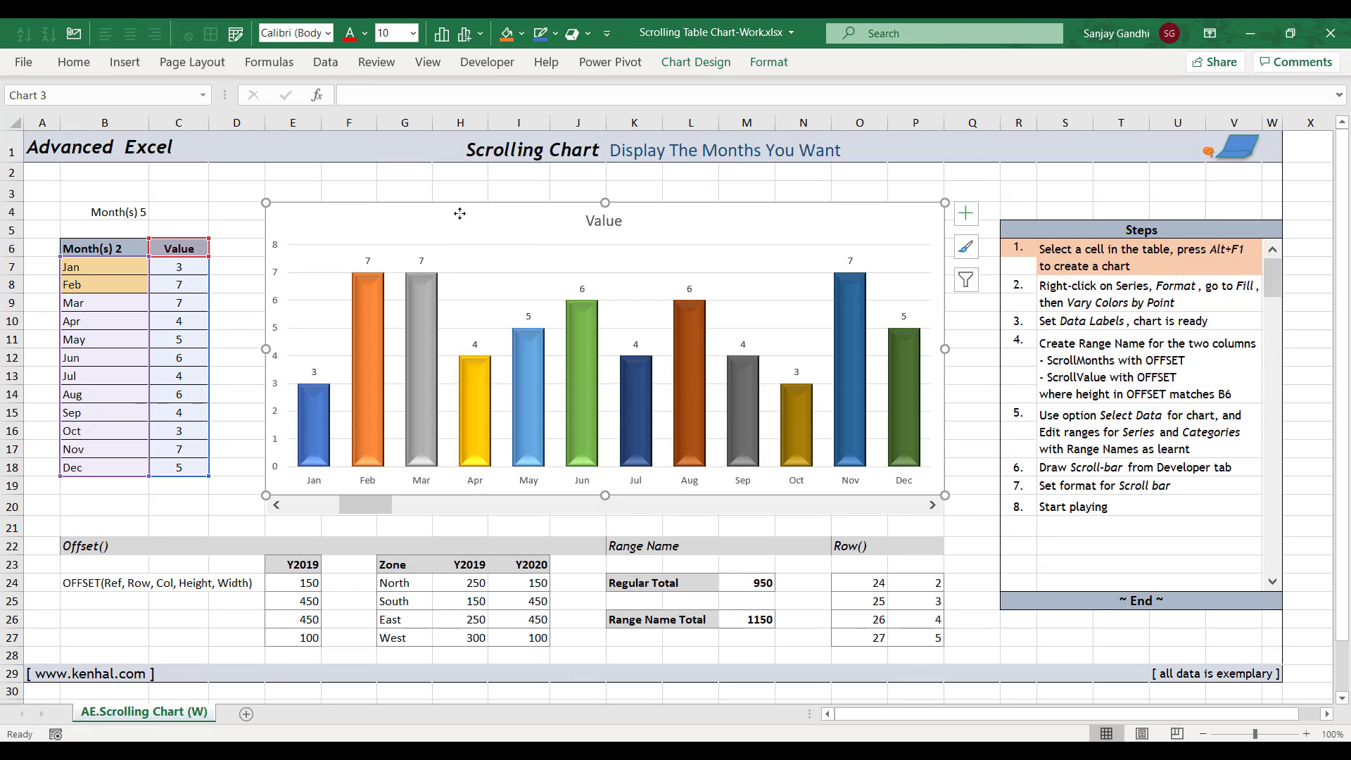
right_click(460, 213)
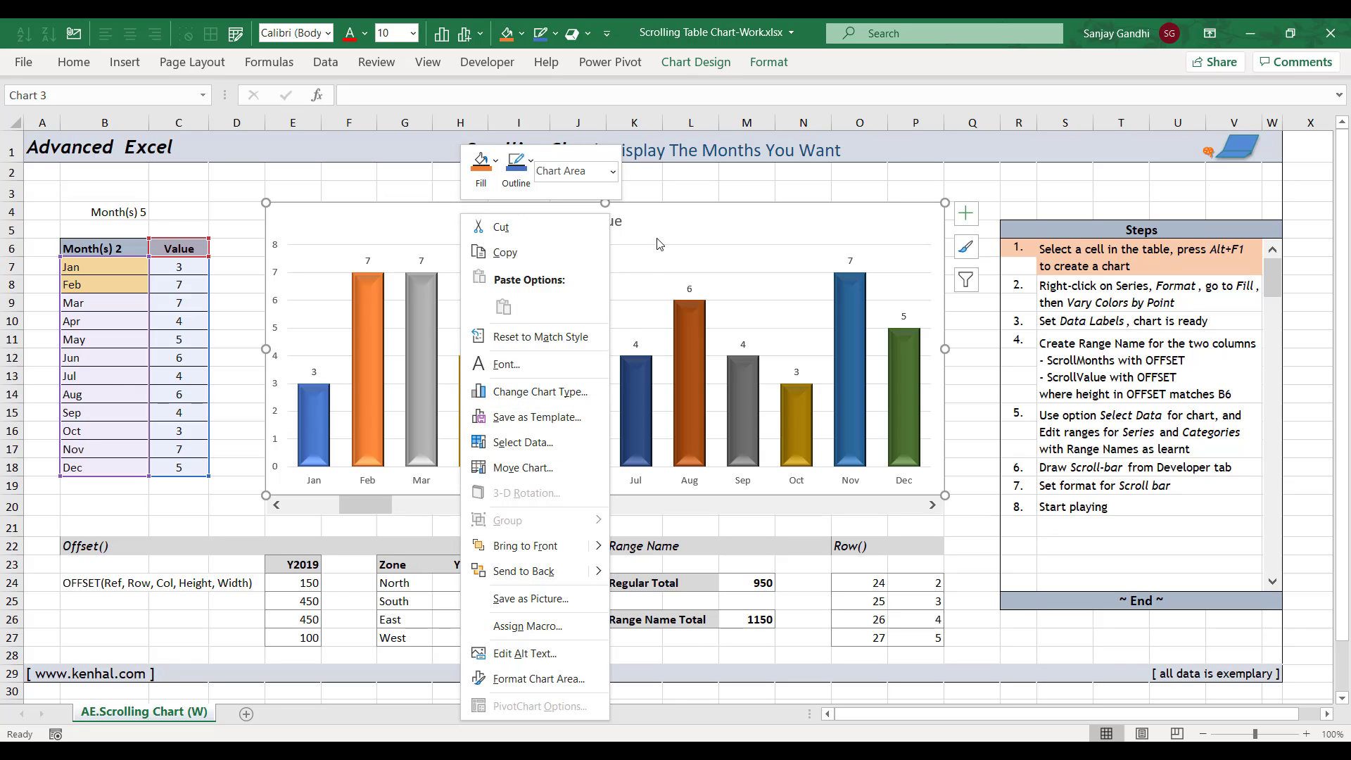
left_click(678, 206)
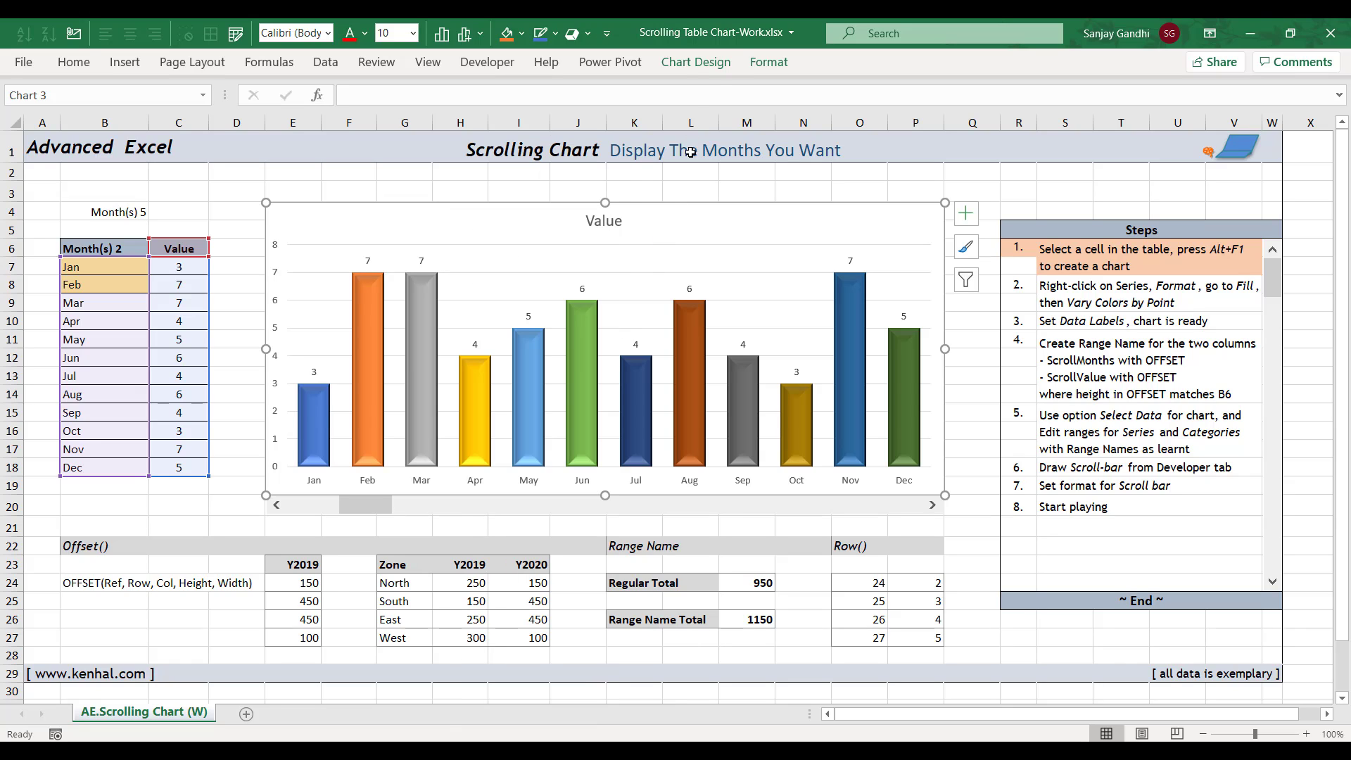
left_click(720, 63)
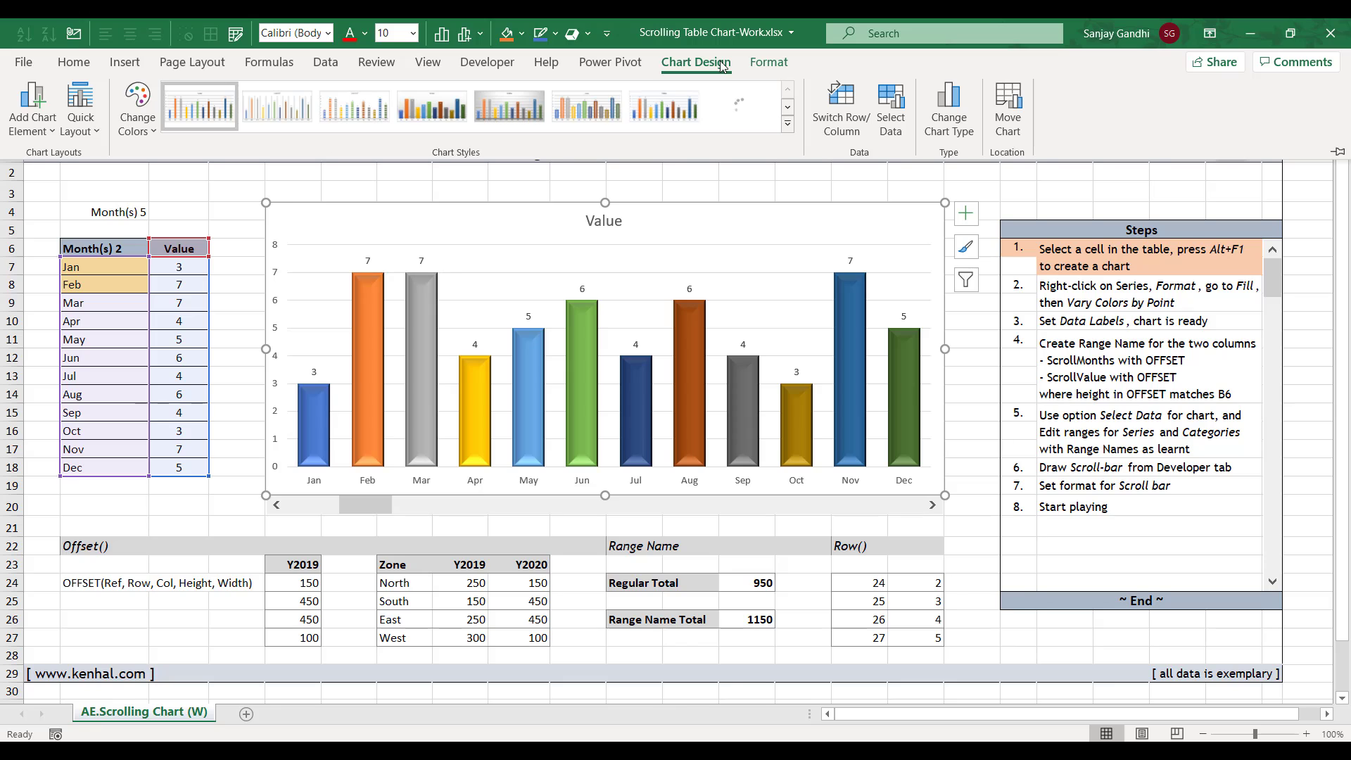
left_click(890, 116)
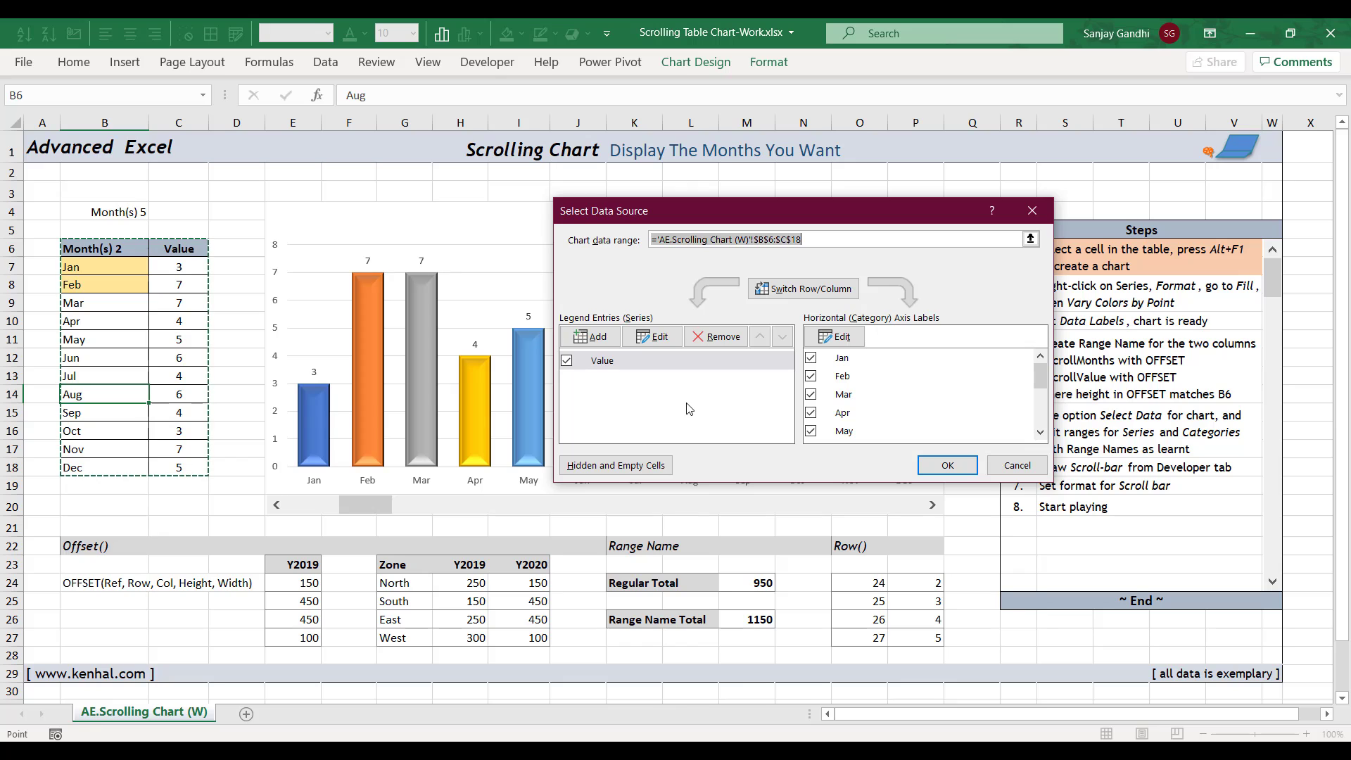
- Replace the cell range in the Value series' values with the named range ScrollValues, keeping the sheet reference
left_click(667, 345)
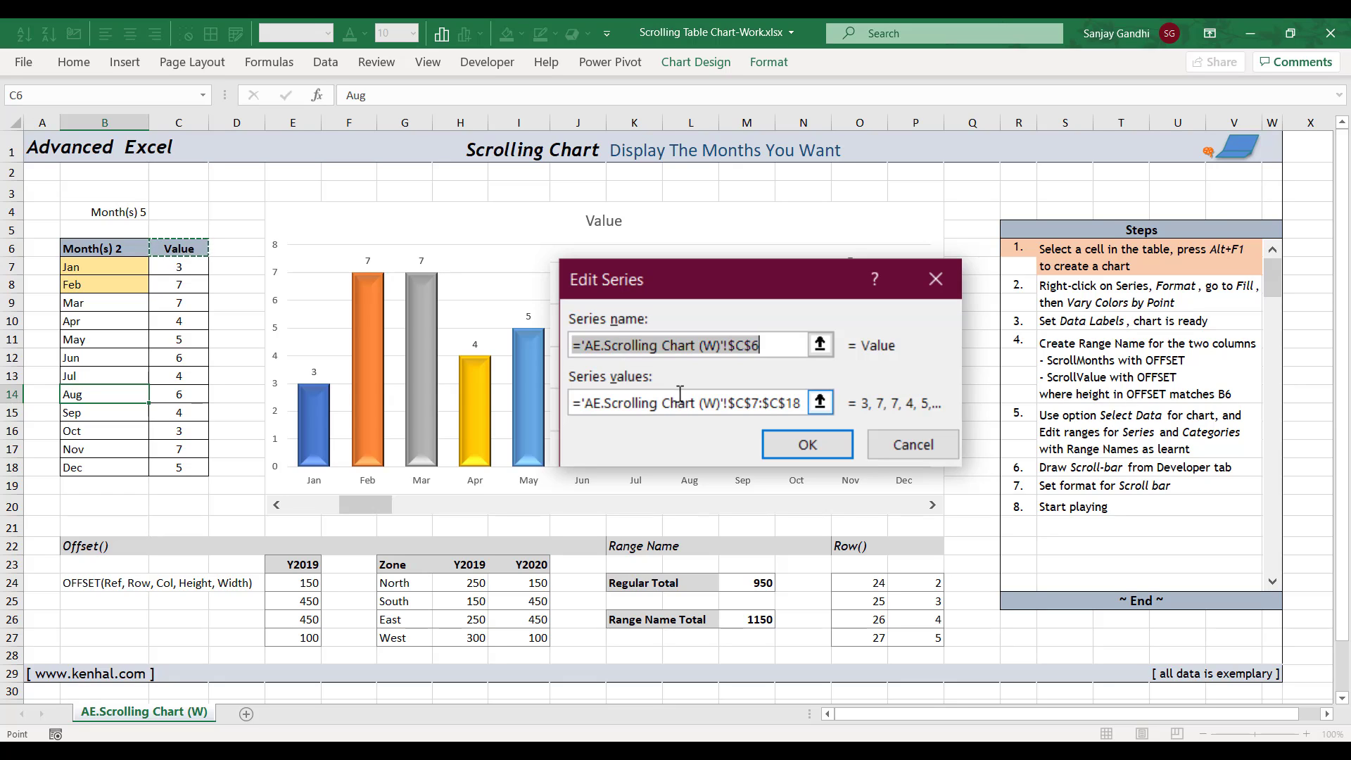
left_click(728, 403)
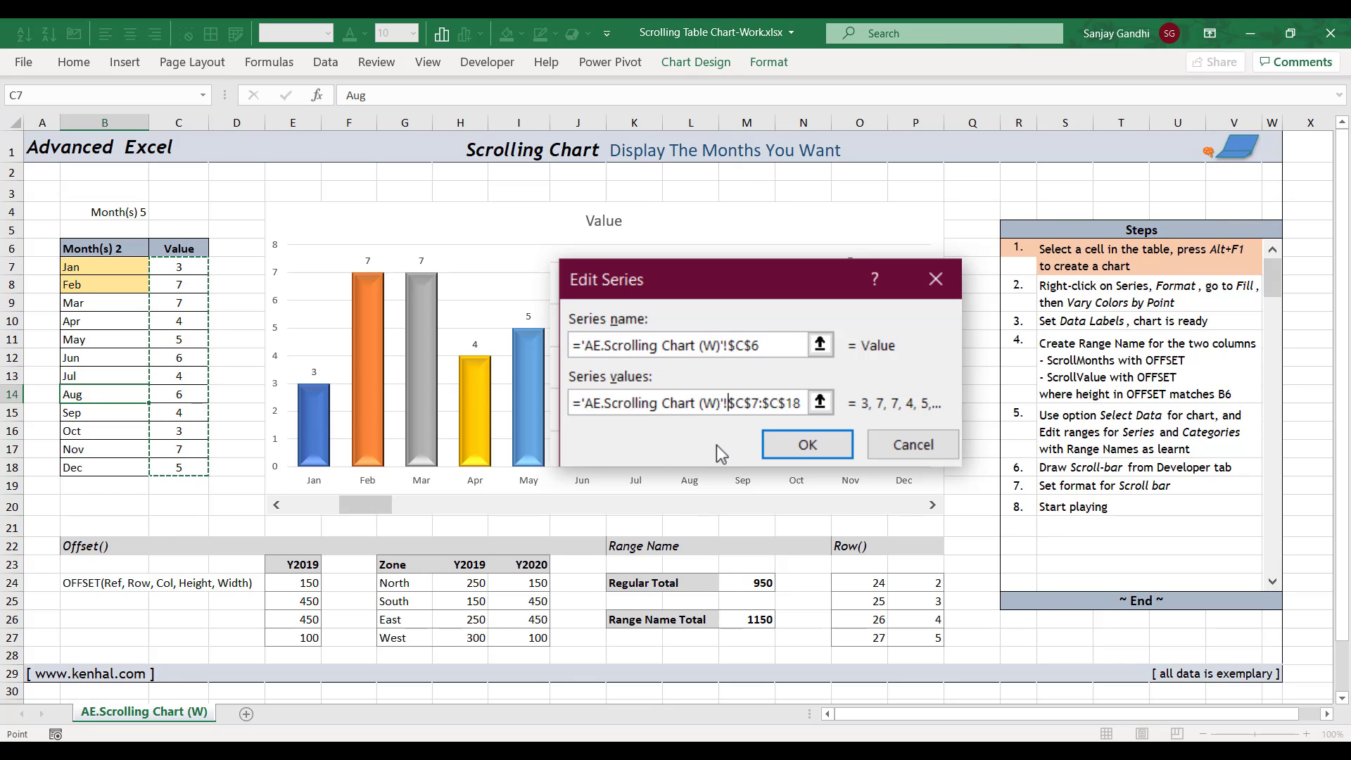
key("F2")
key("shift+Right")
key("shift+Right")
key("shift+Right")
key("shift+Right")
key("shift+Right")
key("shift+Right")
key("shift+Right")
key("shift+Right")
key("shift+Right")
key("shift+Right")
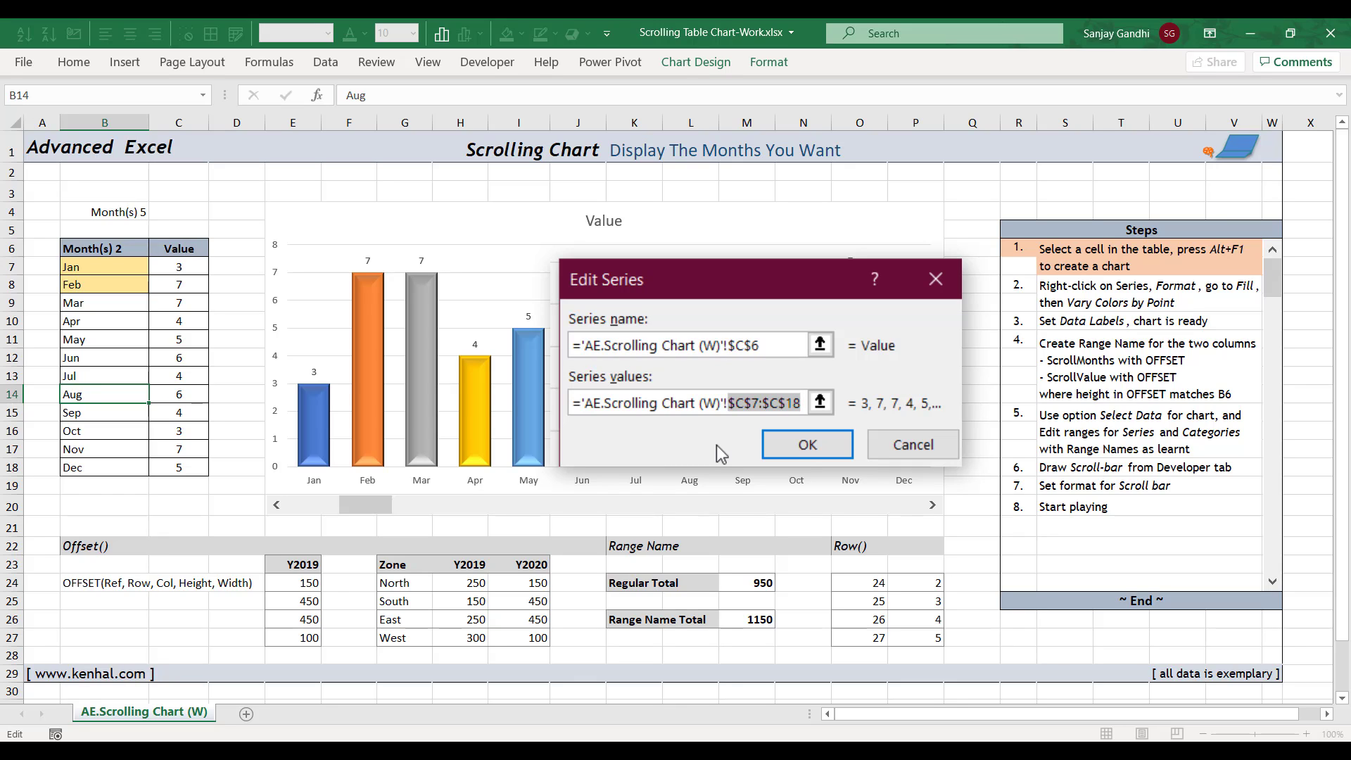
type("S")
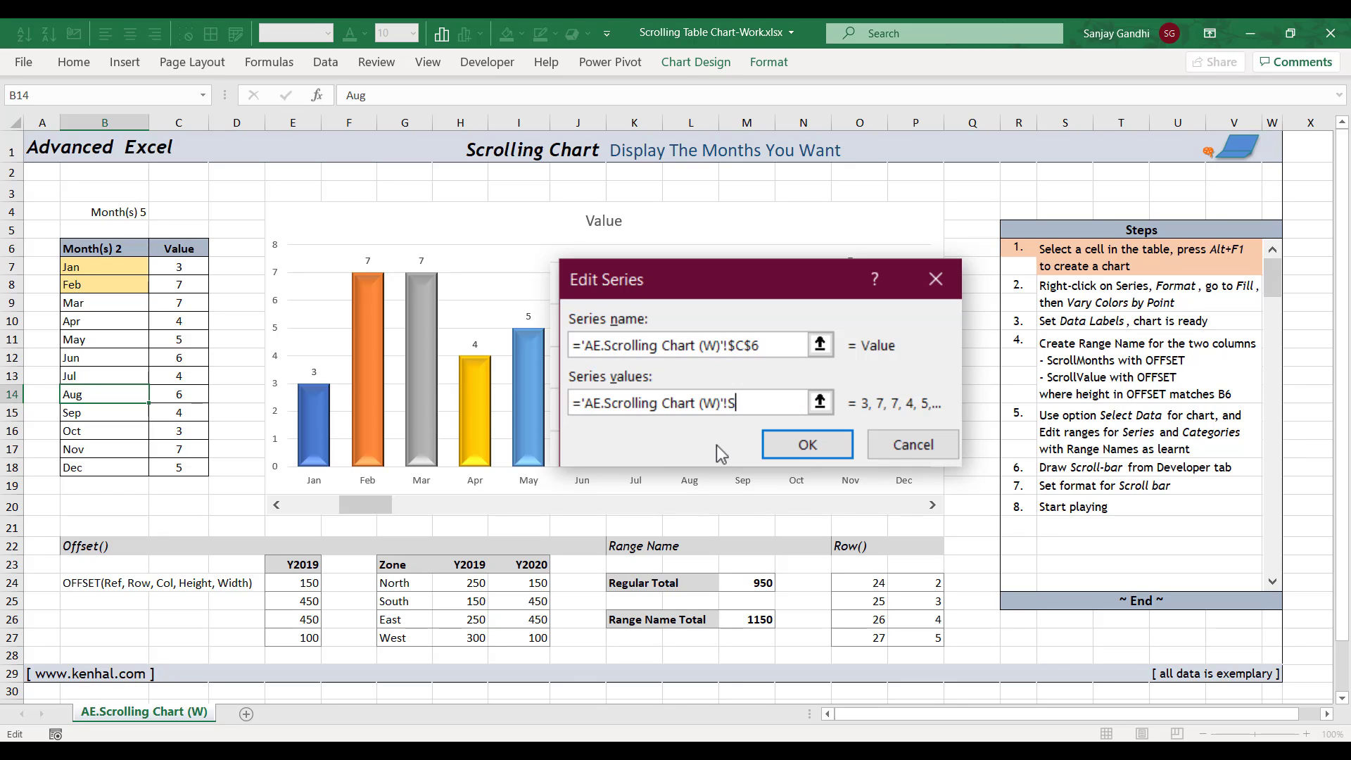
type("crollValues")
left_click(806, 444)
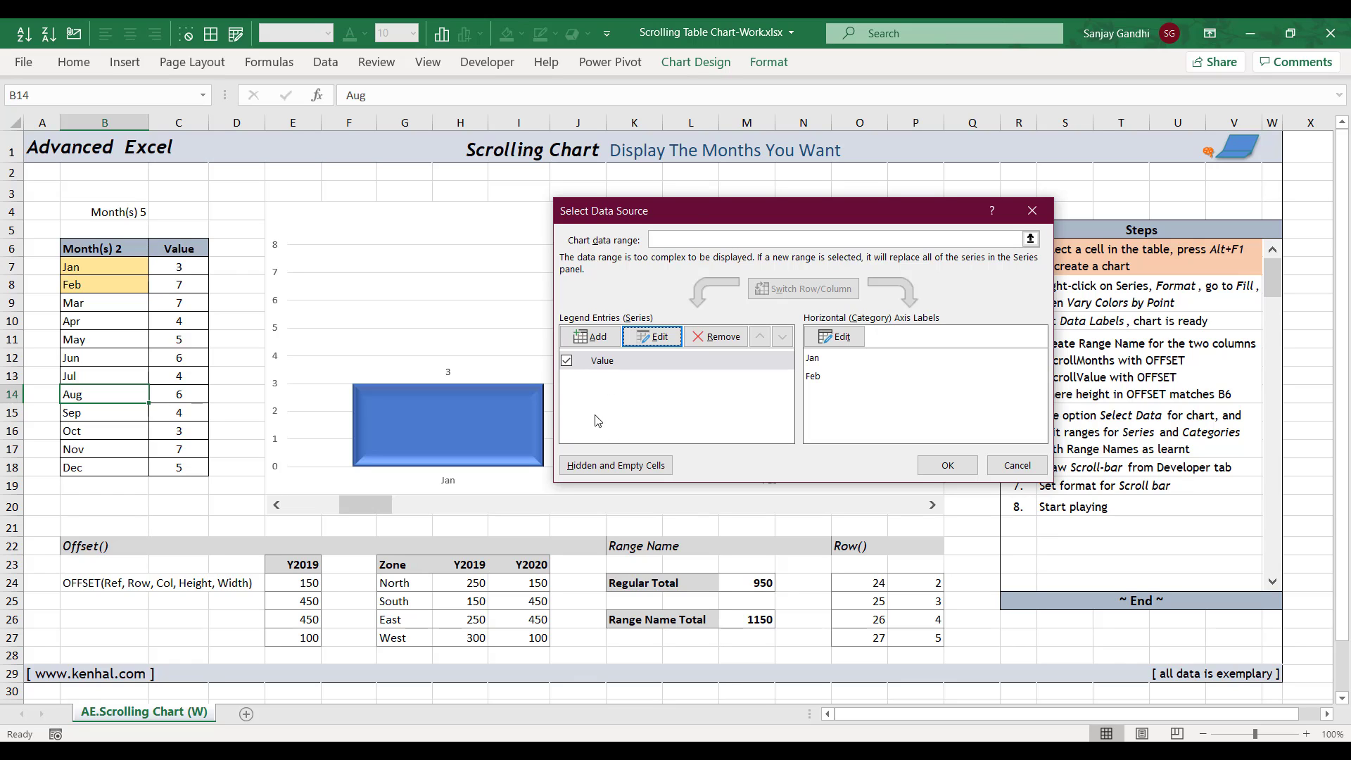
- Replace the cell range of the horizontal axis labels with the named range ScrollMonths and apply the chart's data source changes
left_click_drag(692, 216, 724, 216)
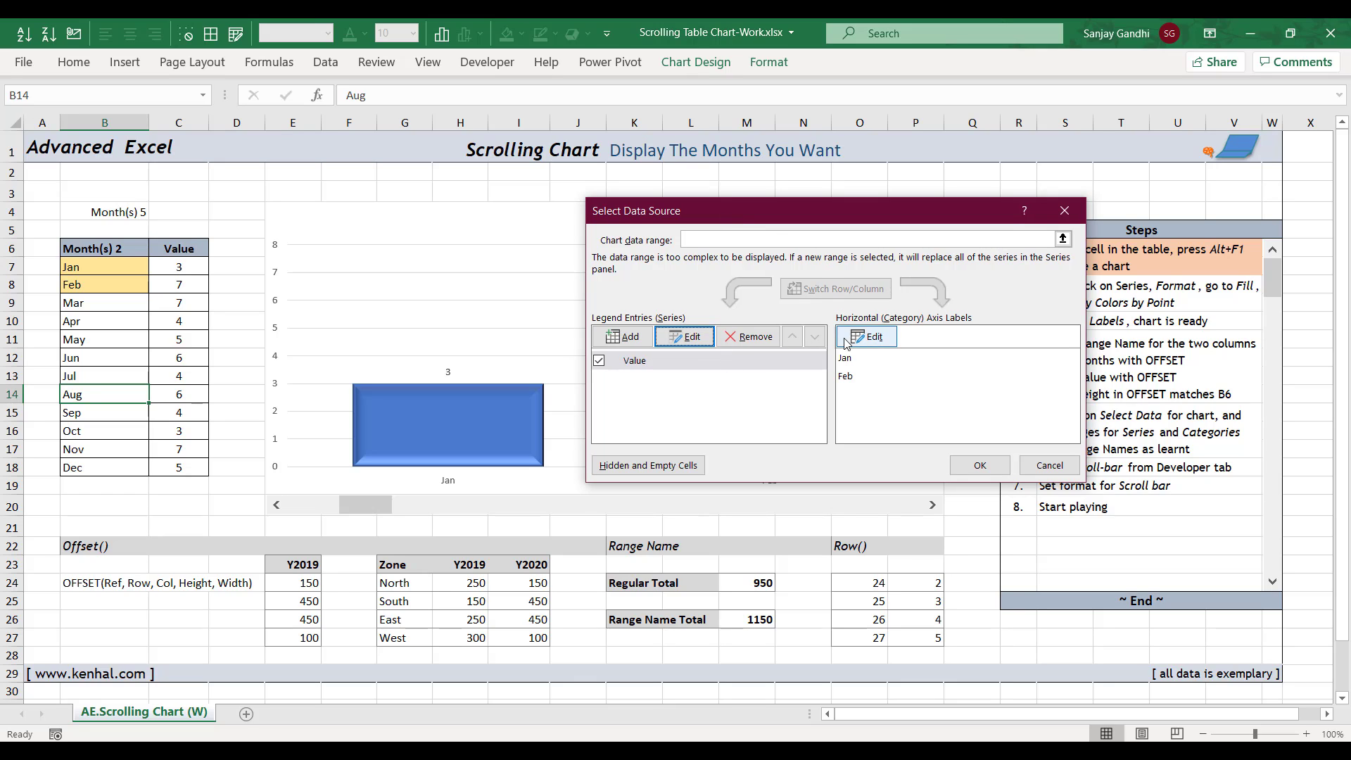
left_click(890, 345)
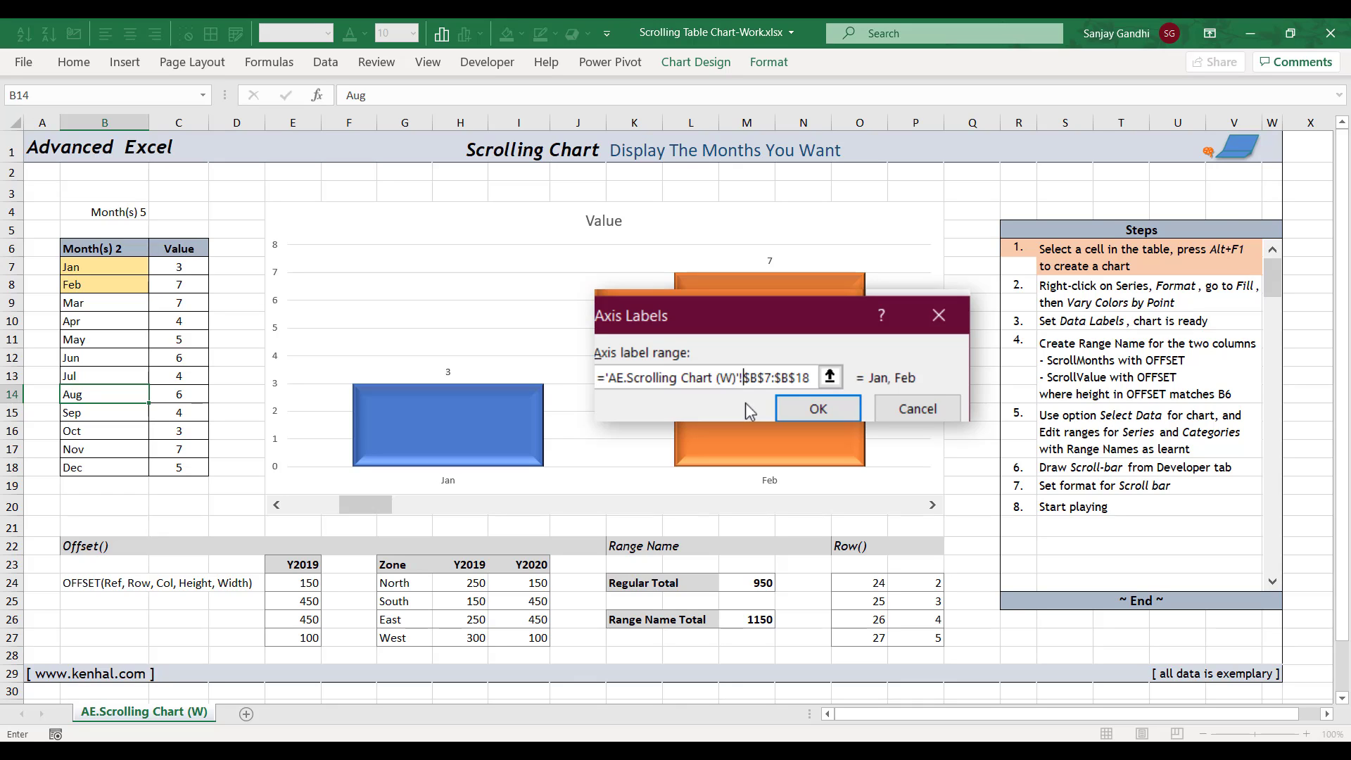
key("F2")
key("shift+Right")
key("shift+Right")
key("shift+Right")
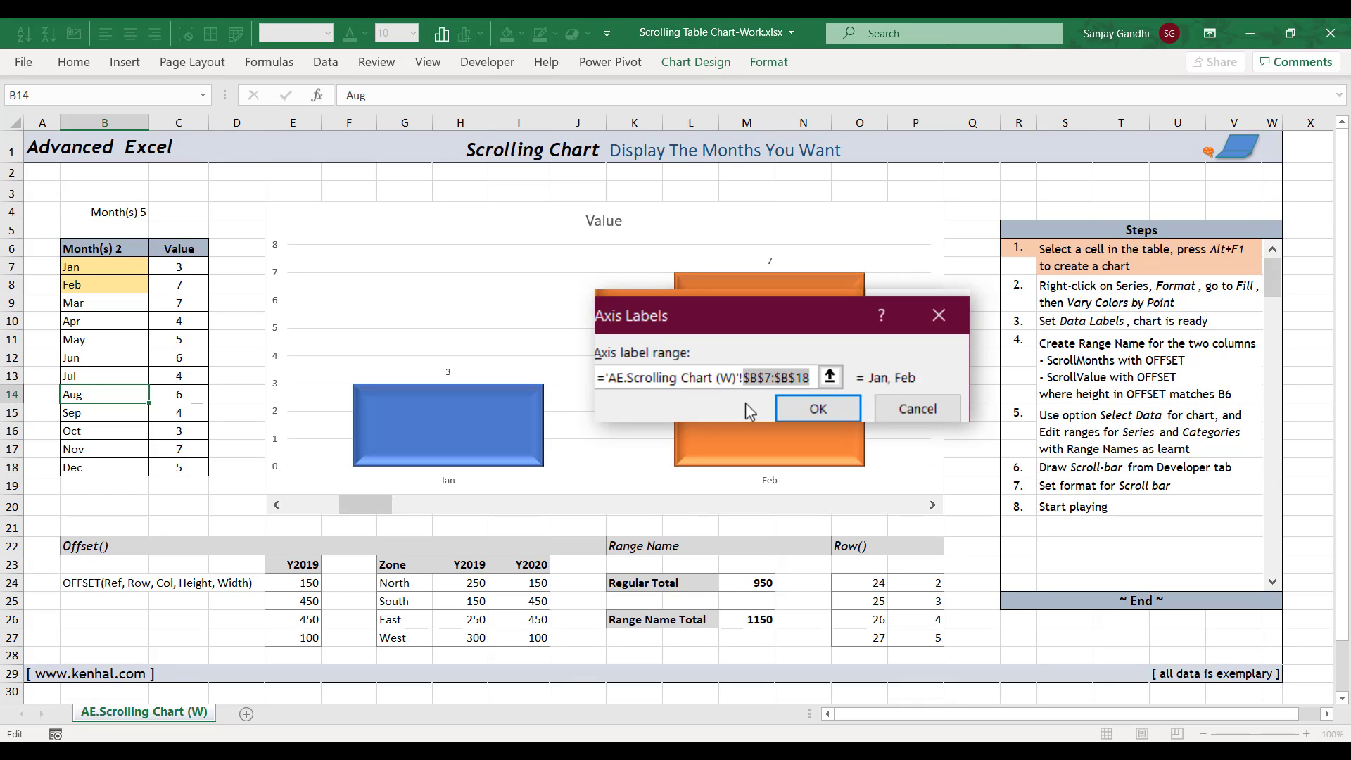
type("Sc")
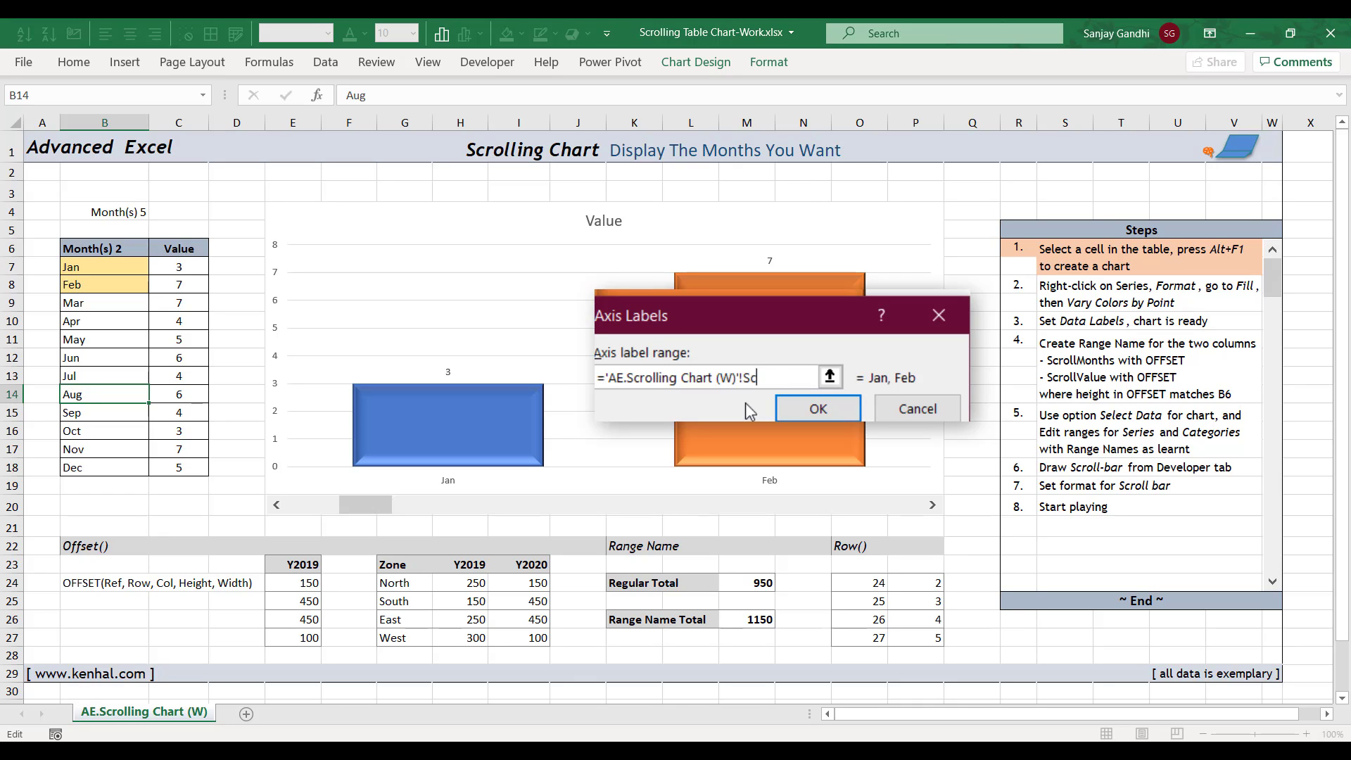
type("rollMonths")
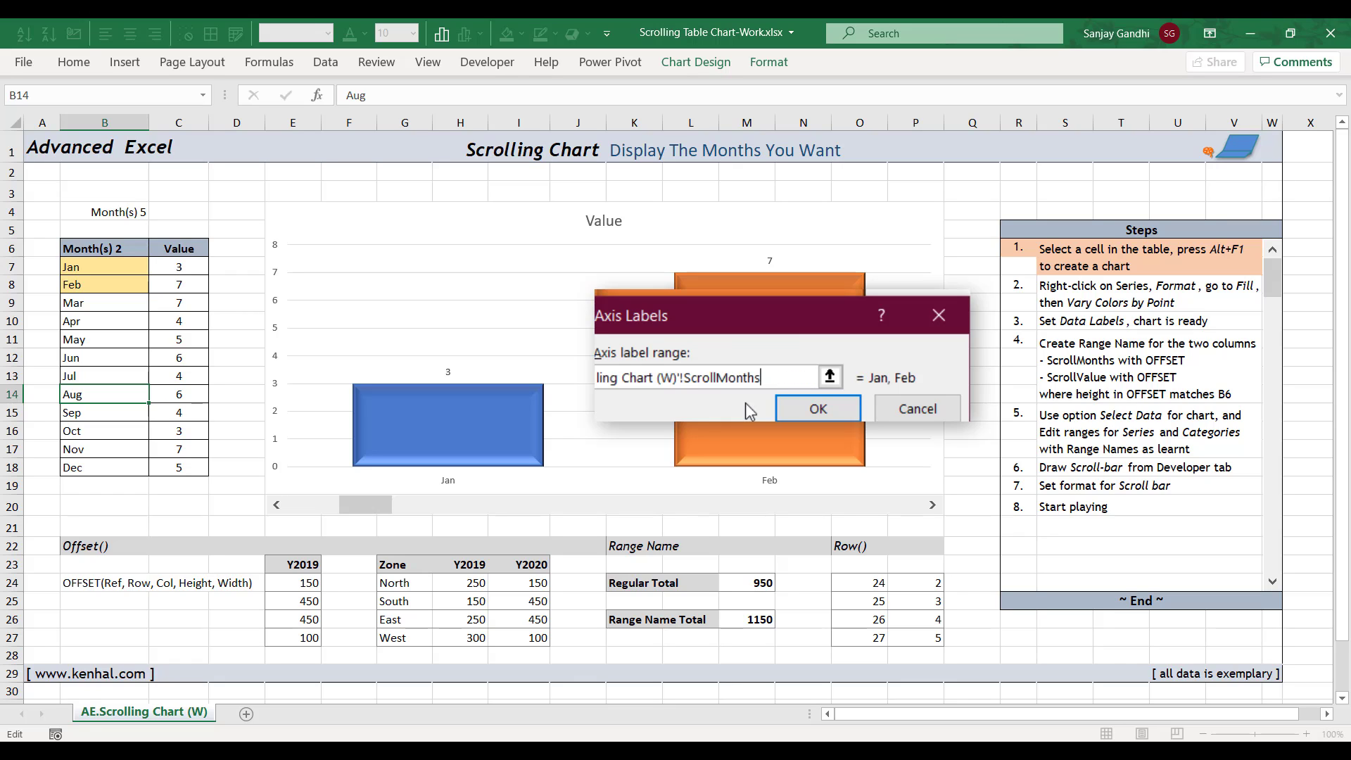
left_click(789, 412)
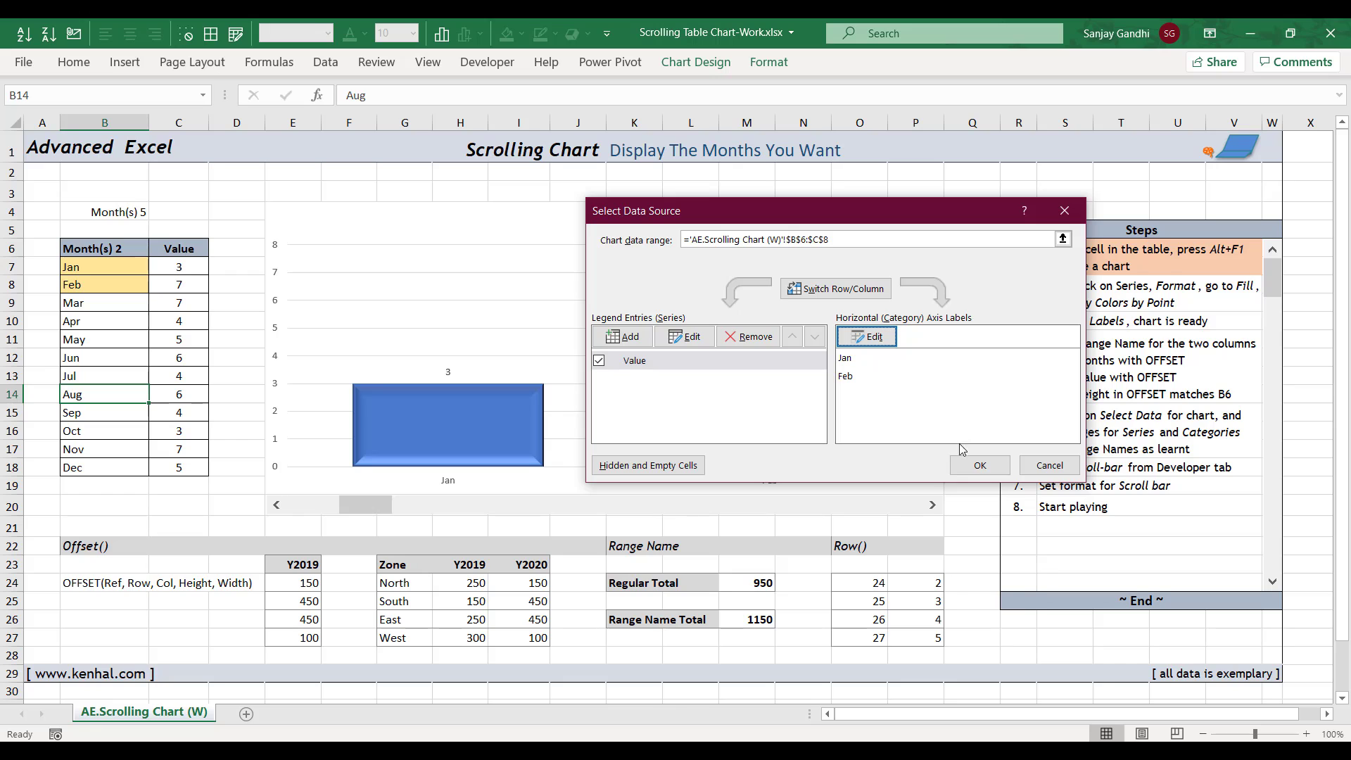
left_click(978, 466)
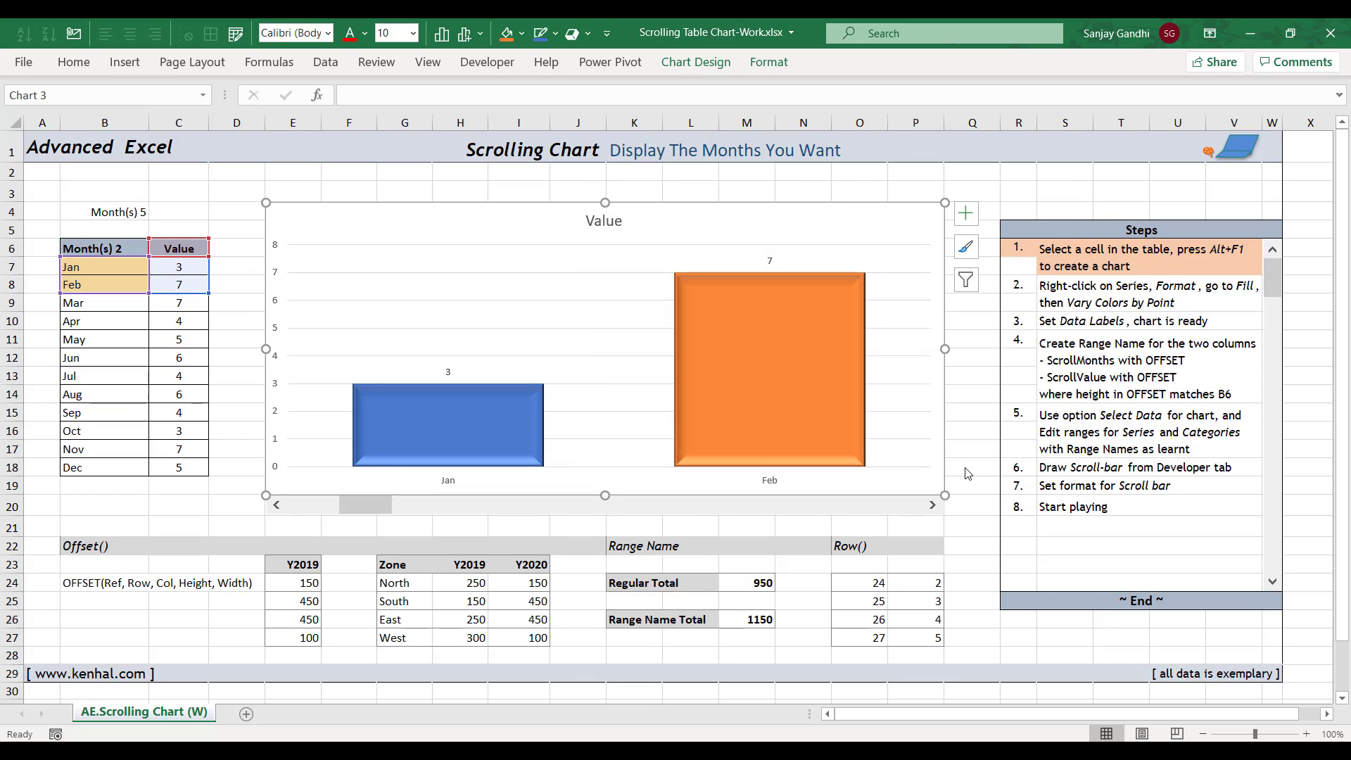
left_click(193, 321)
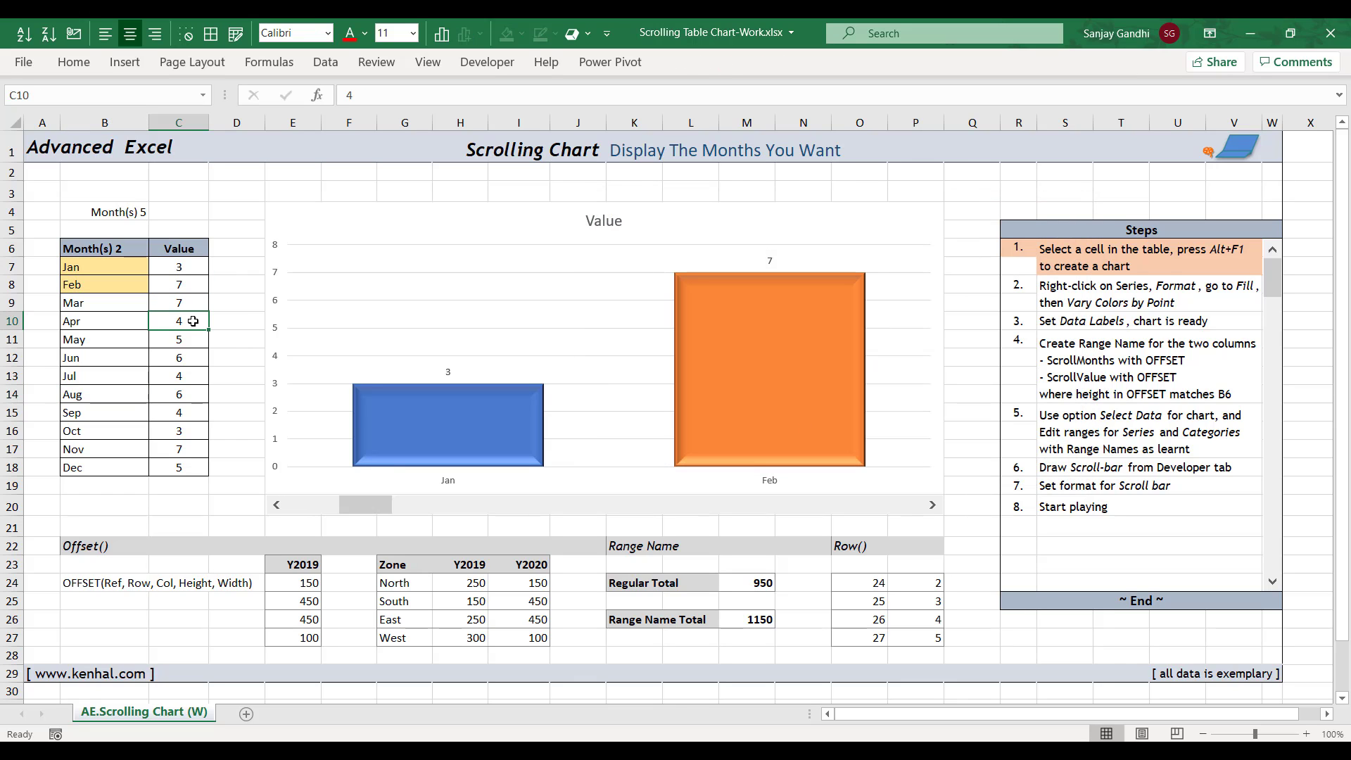
- Fill the chart area with dark blue and make all of the chart's text white
left_click(369, 222)
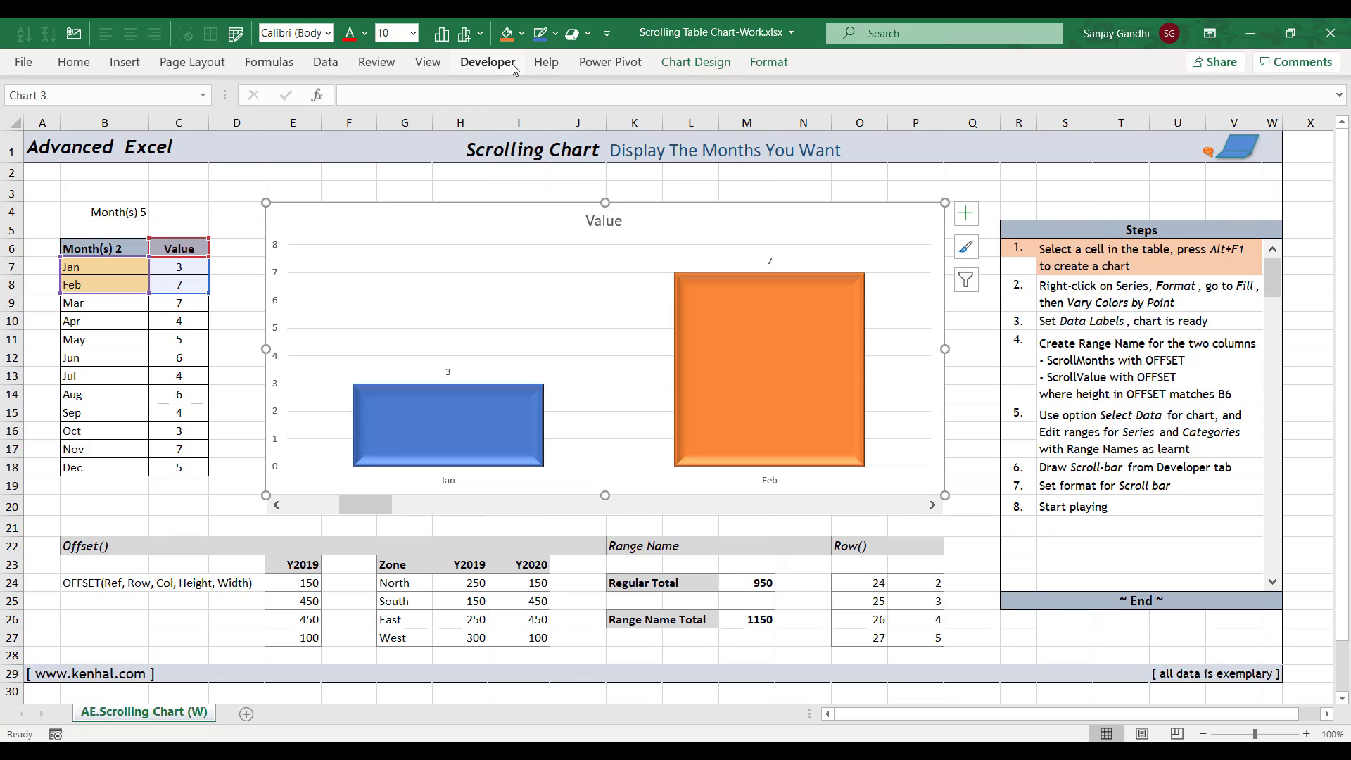
left_click(522, 35)
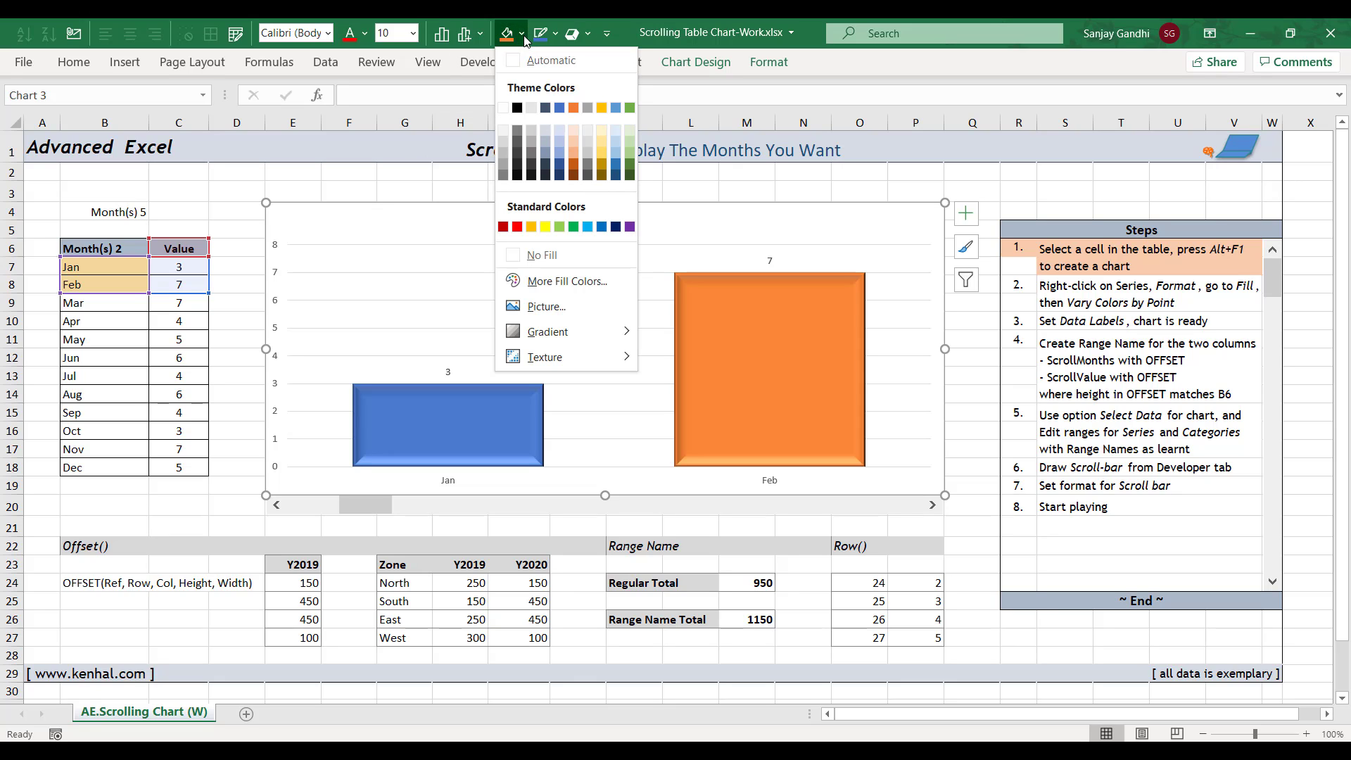
left_click(560, 169)
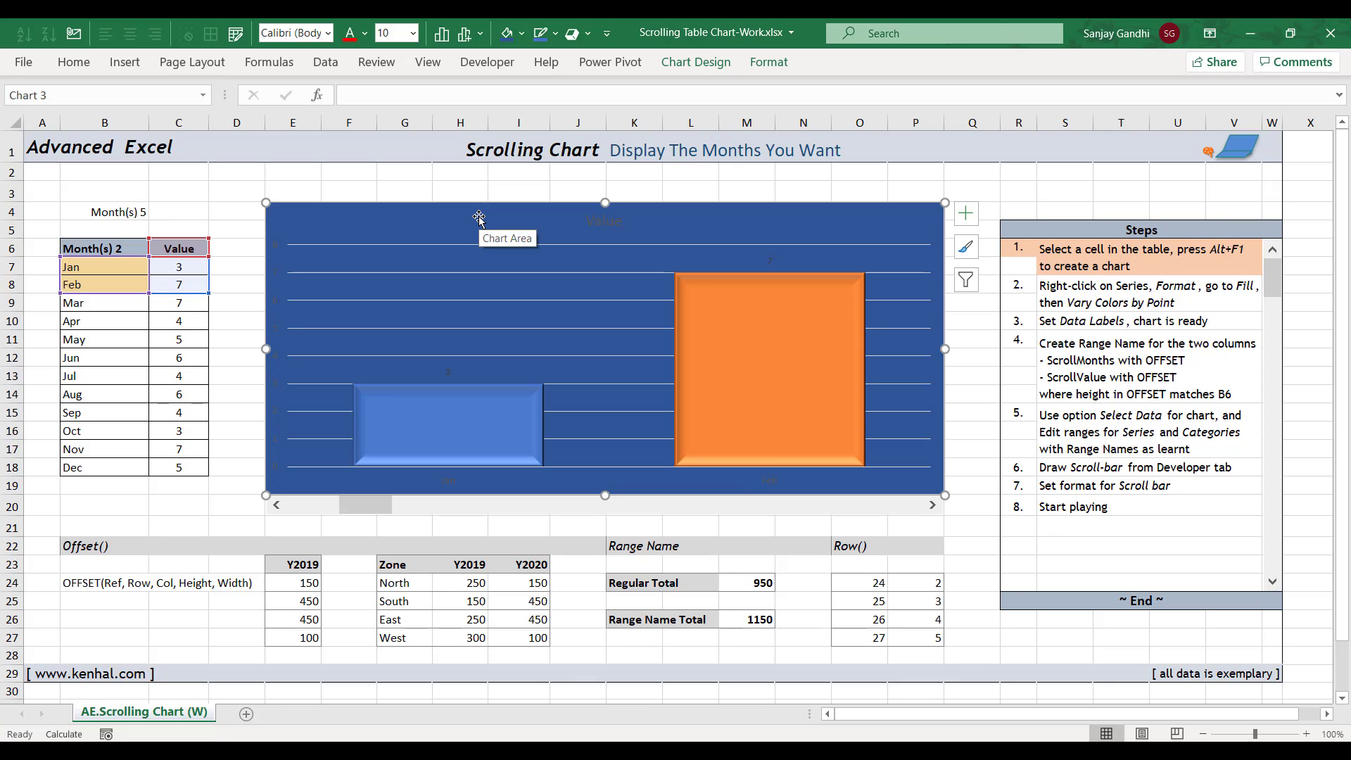
left_click(366, 34)
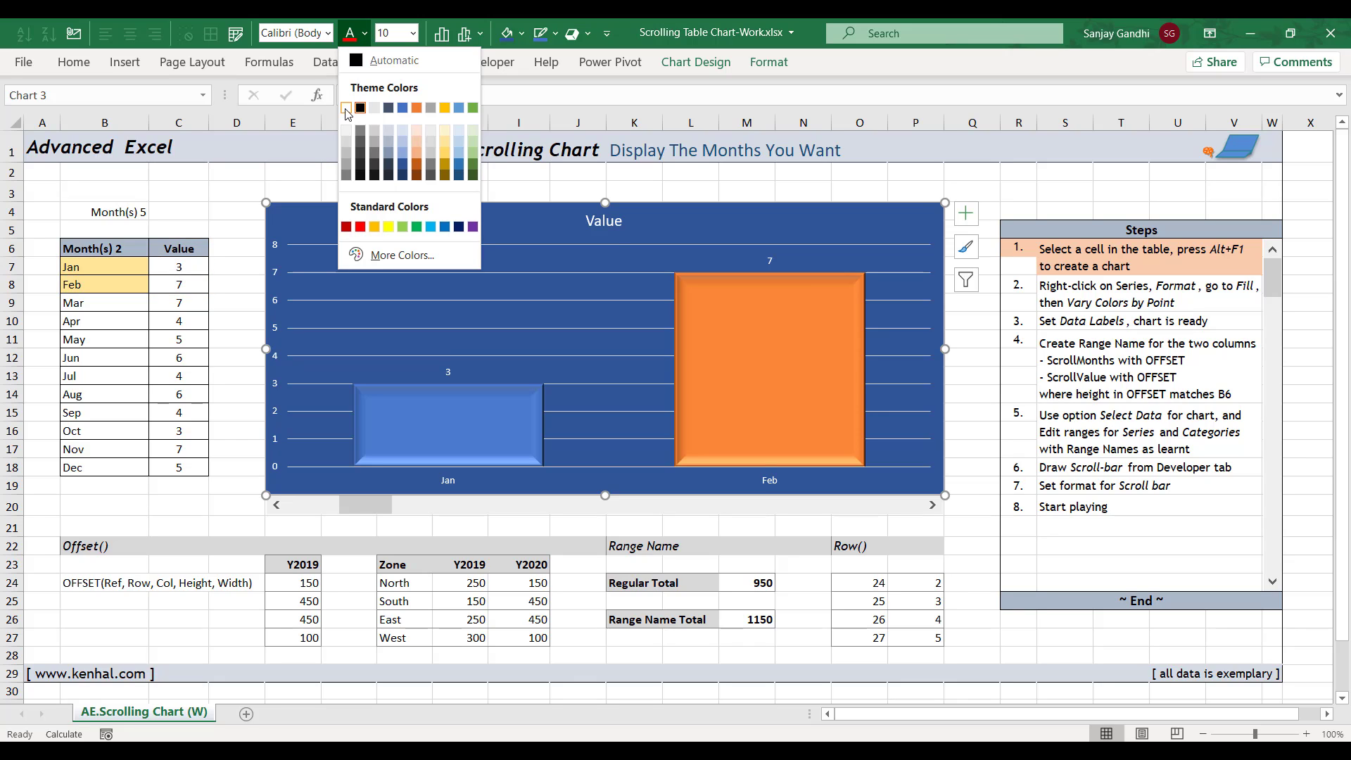
left_click(346, 109)
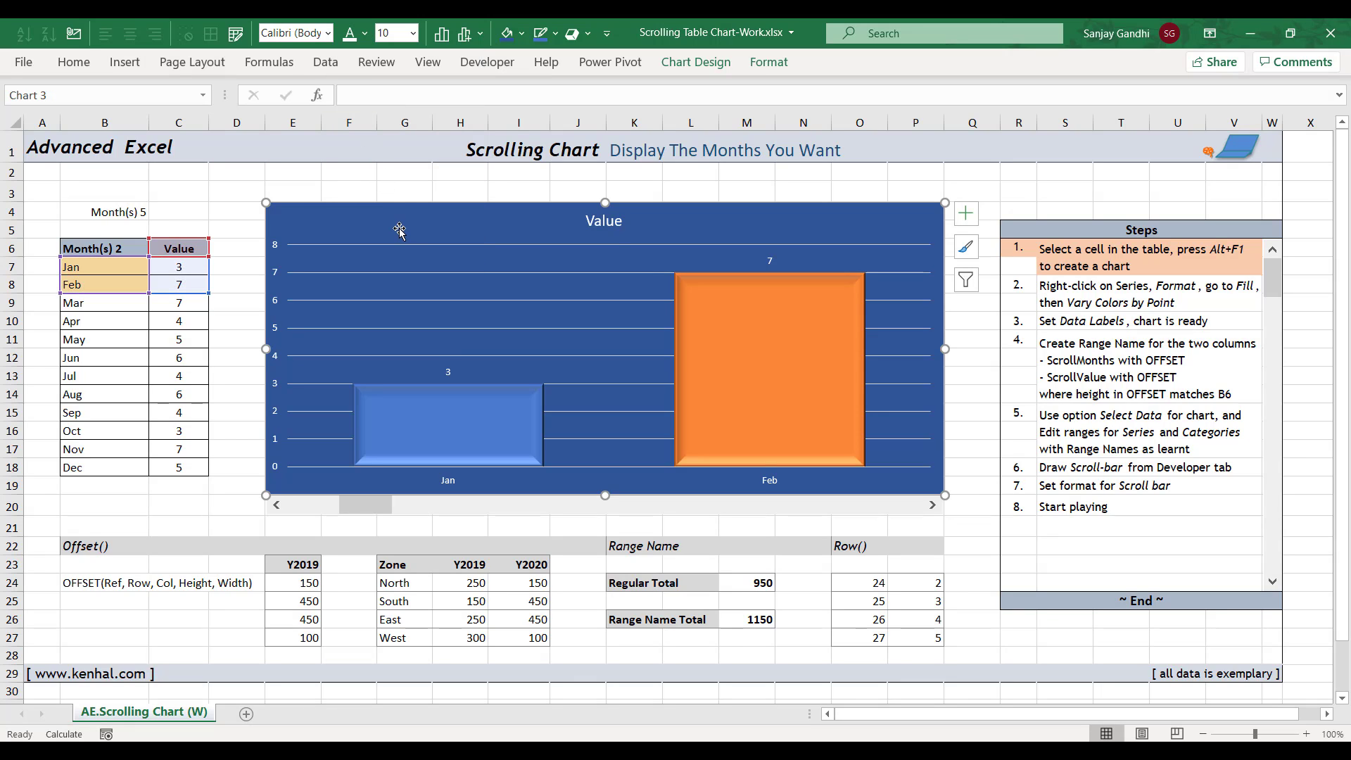
left_click(195, 397)
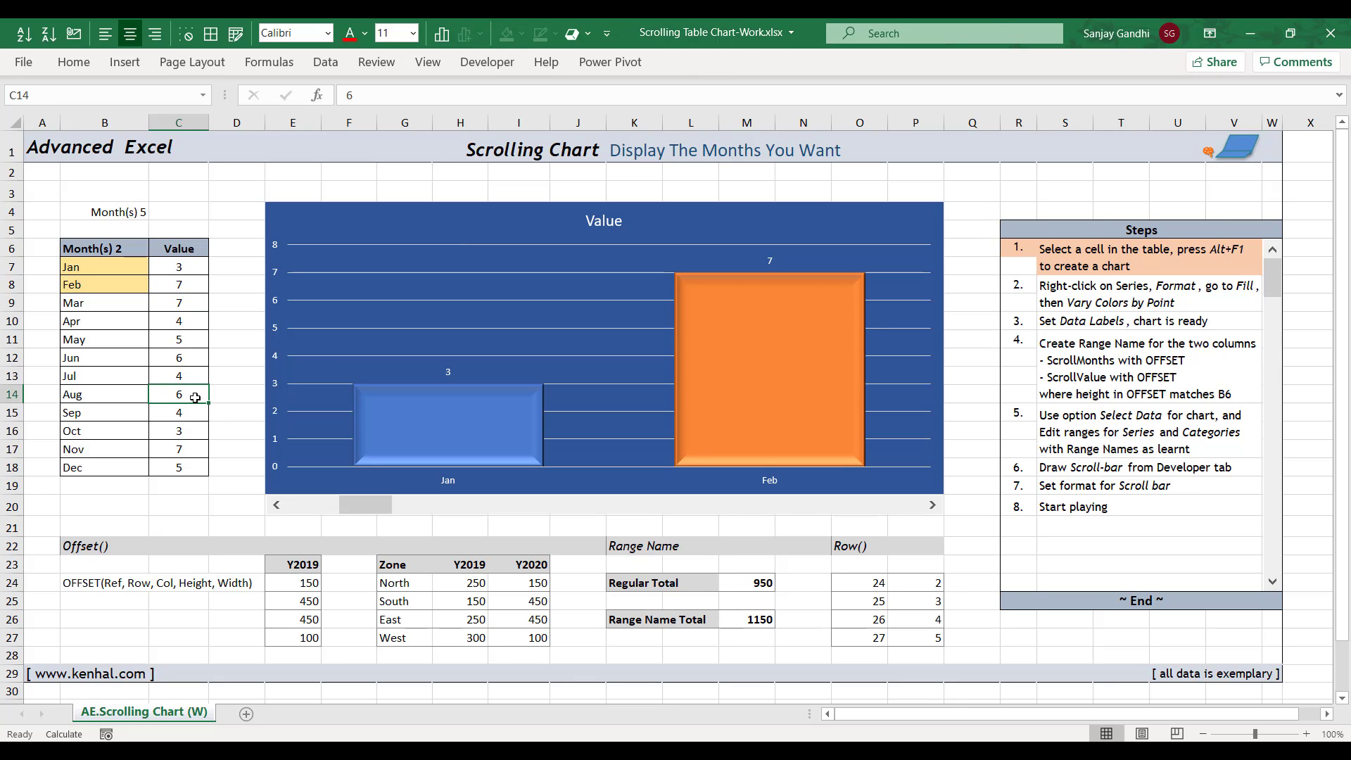
- Test the scroll bar by running the chart from 1 to 12 months, bring it back to 5, and select B6
left_click(277, 505)
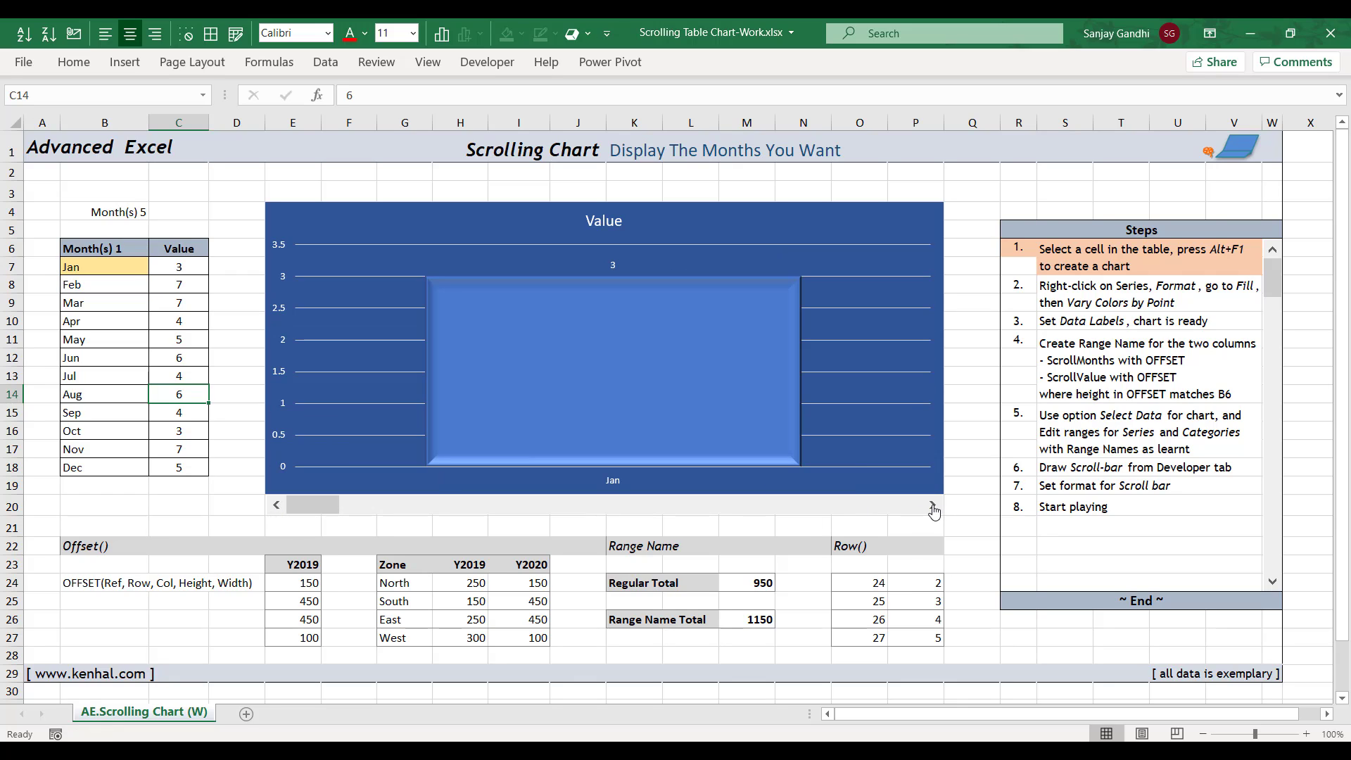
left_click_drag(933, 507, 933, 506)
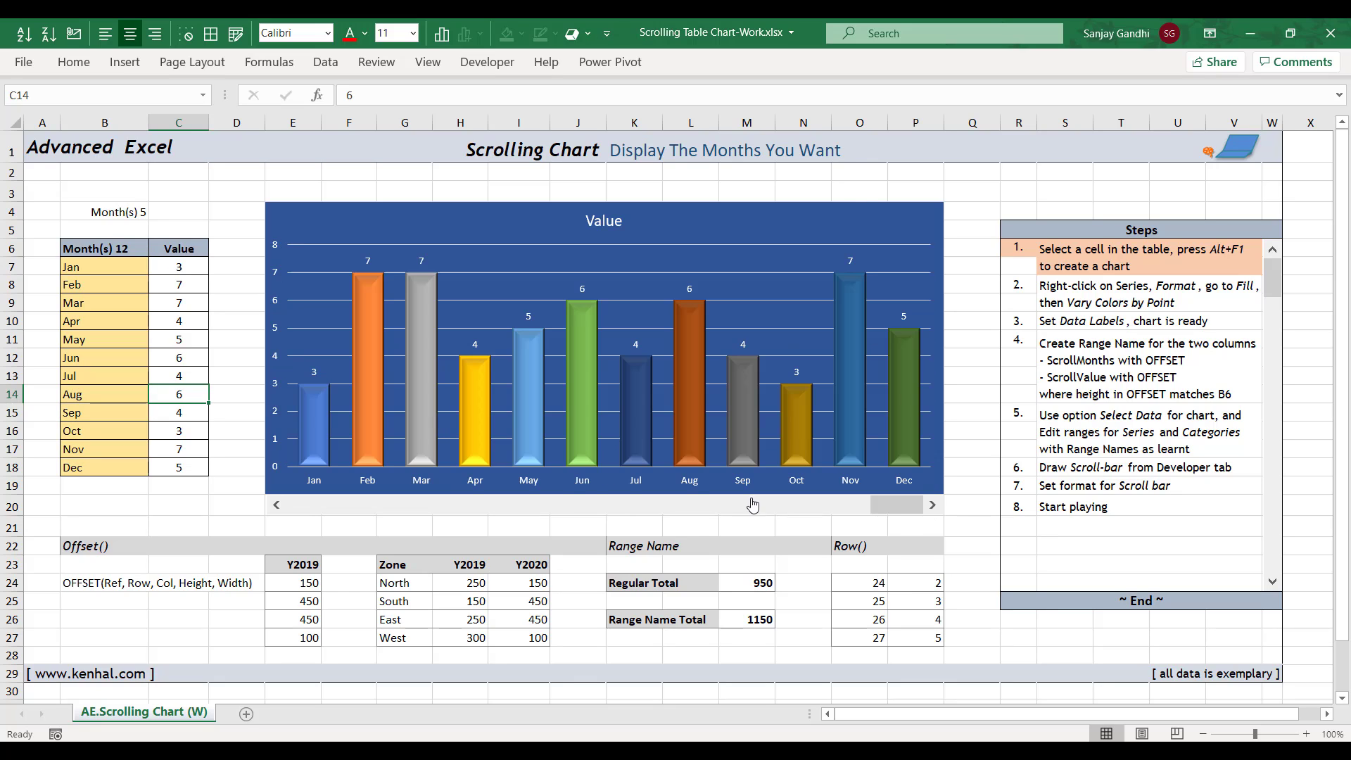
left_click(279, 505)
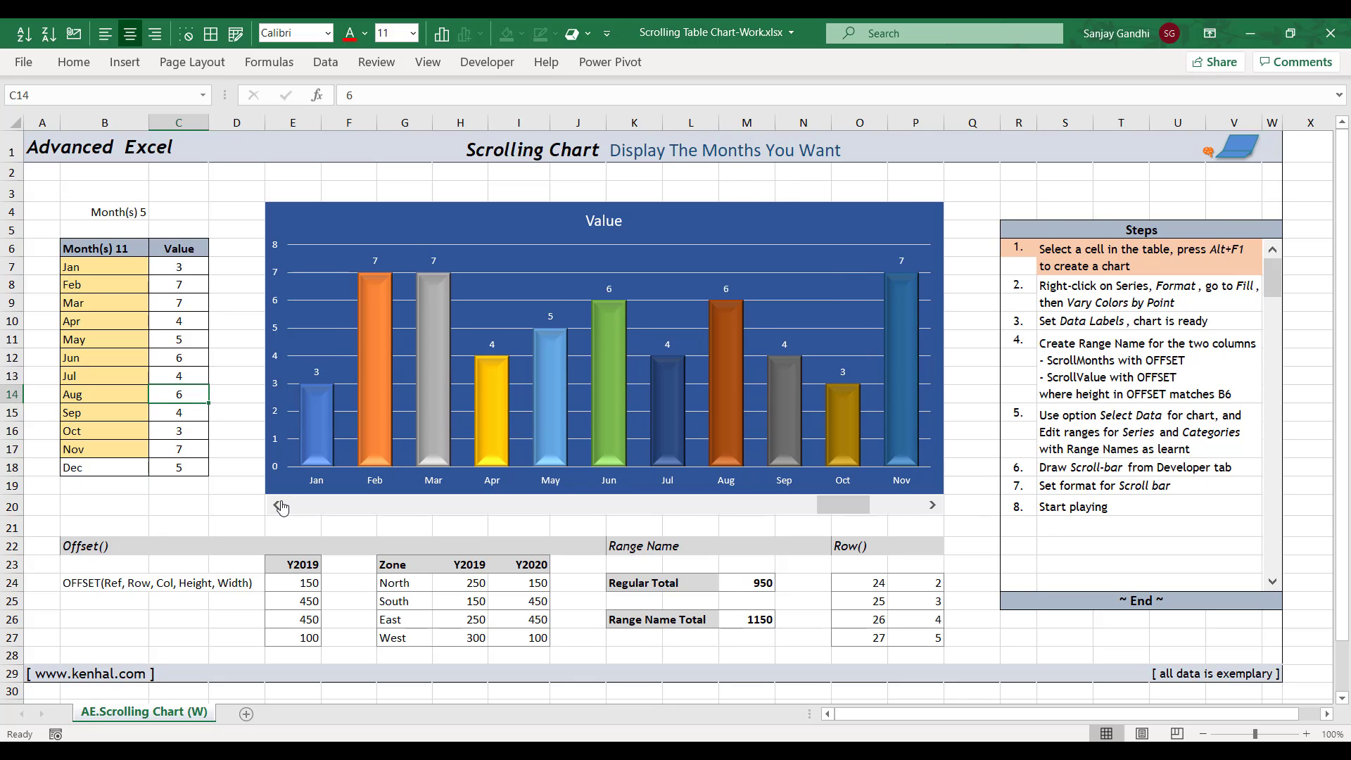
left_click(279, 505)
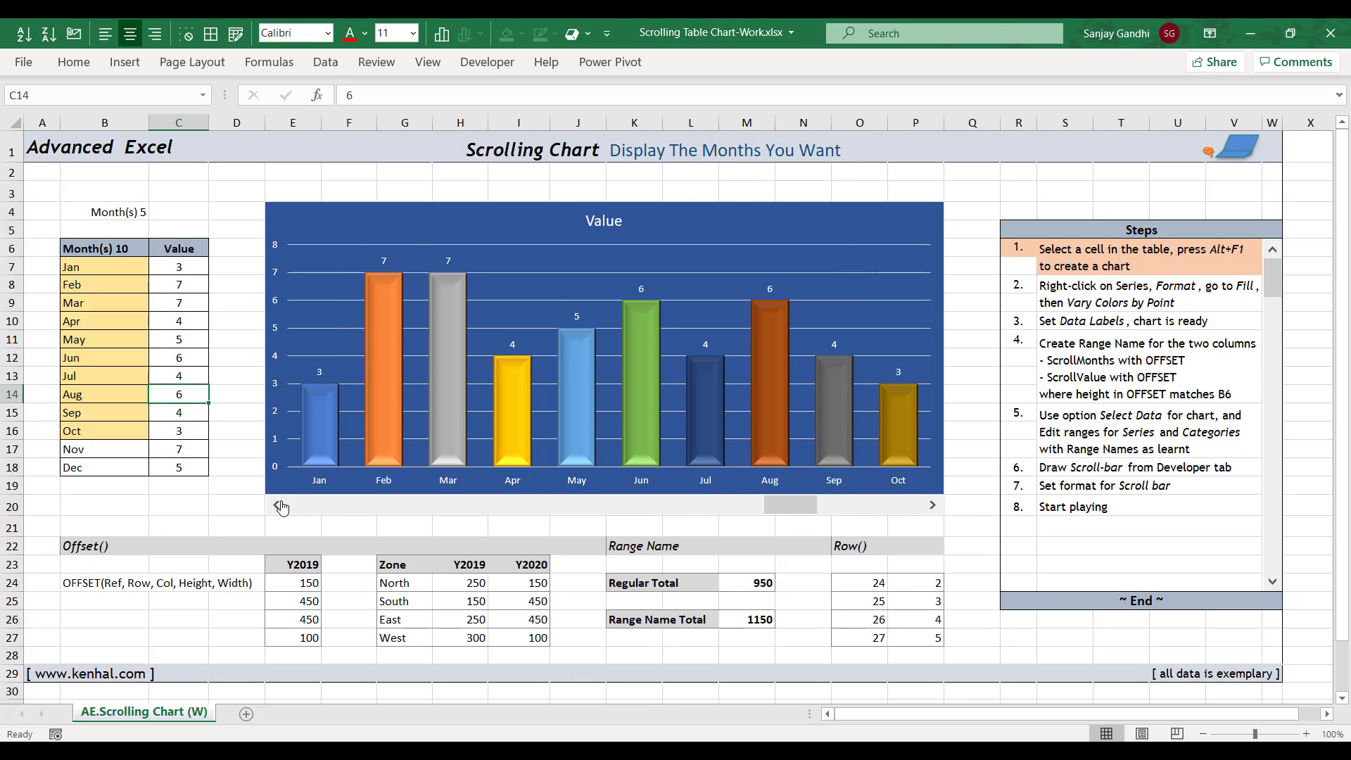
left_click(279, 505)
left_click(279, 505)
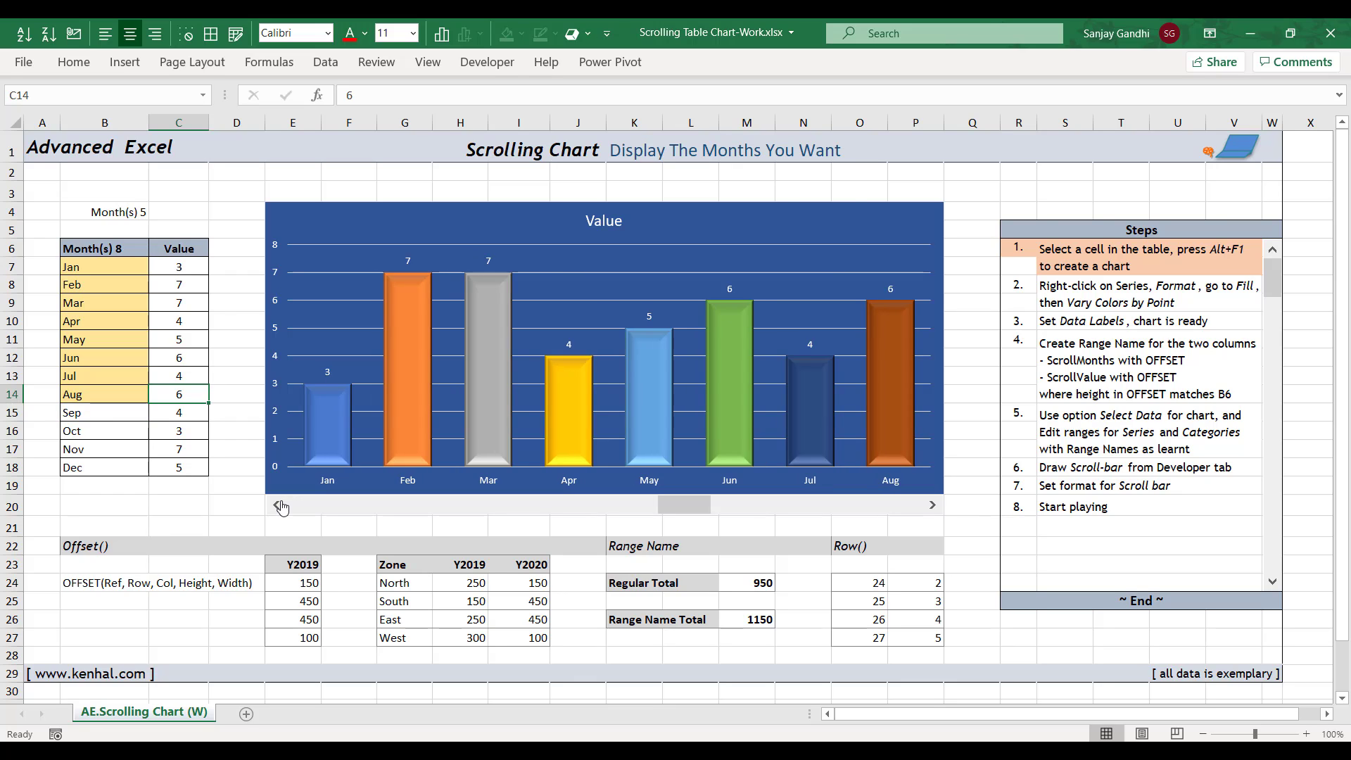
left_click(932, 505)
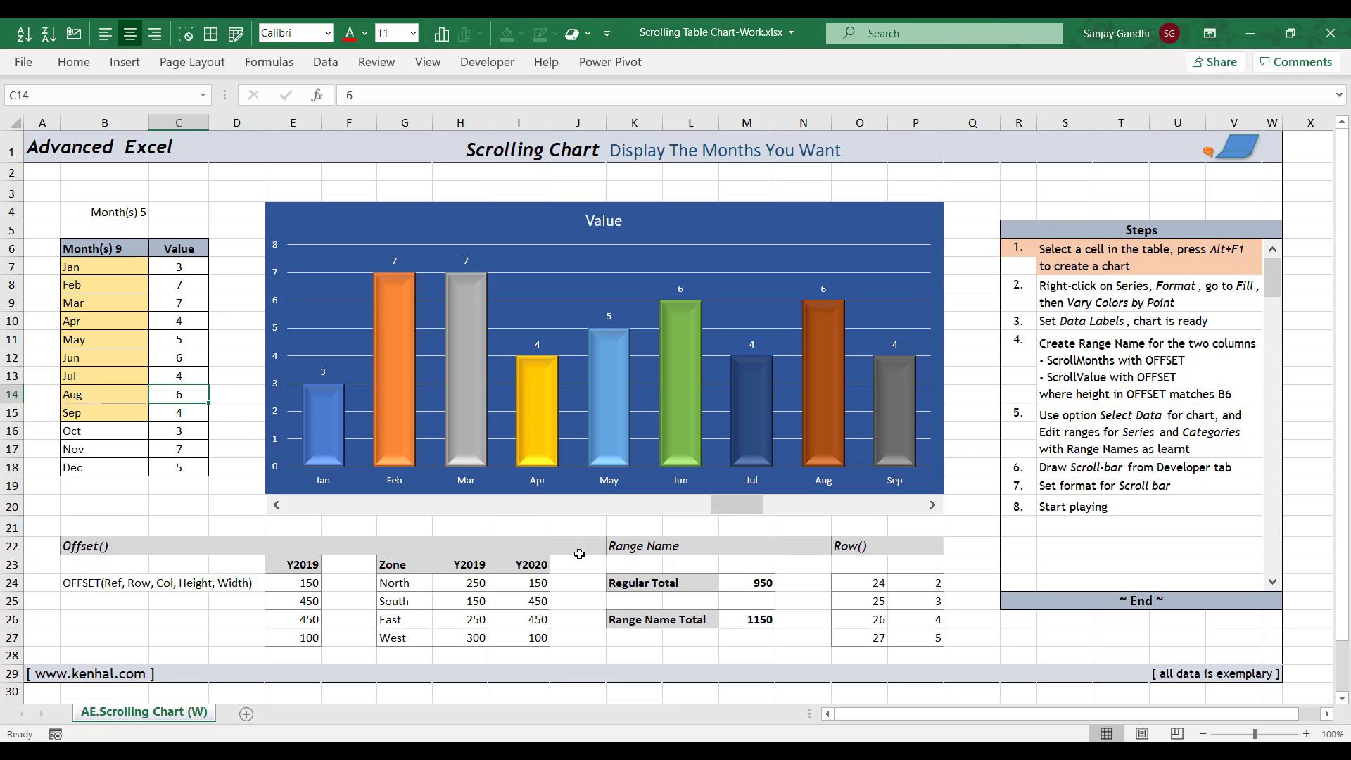
left_click(277, 506)
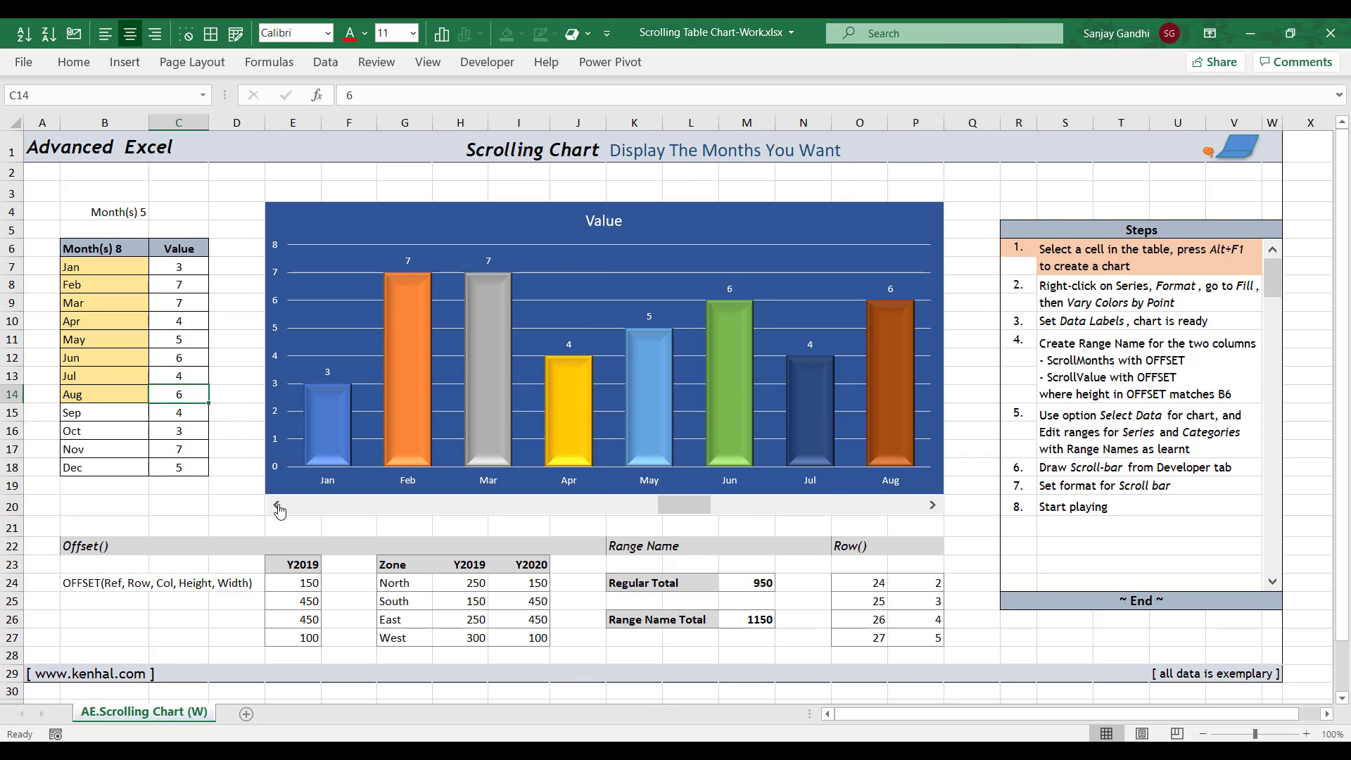
left_click(277, 506)
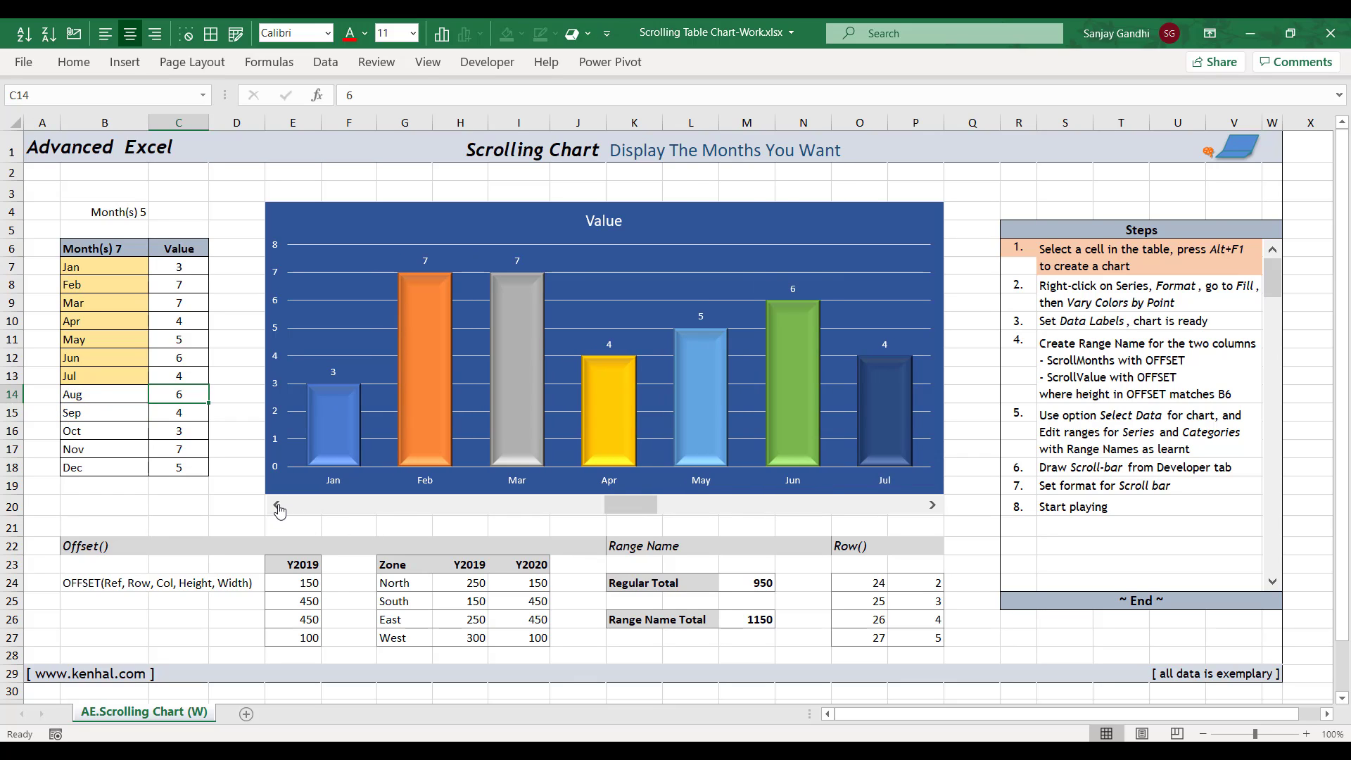
left_click(277, 506)
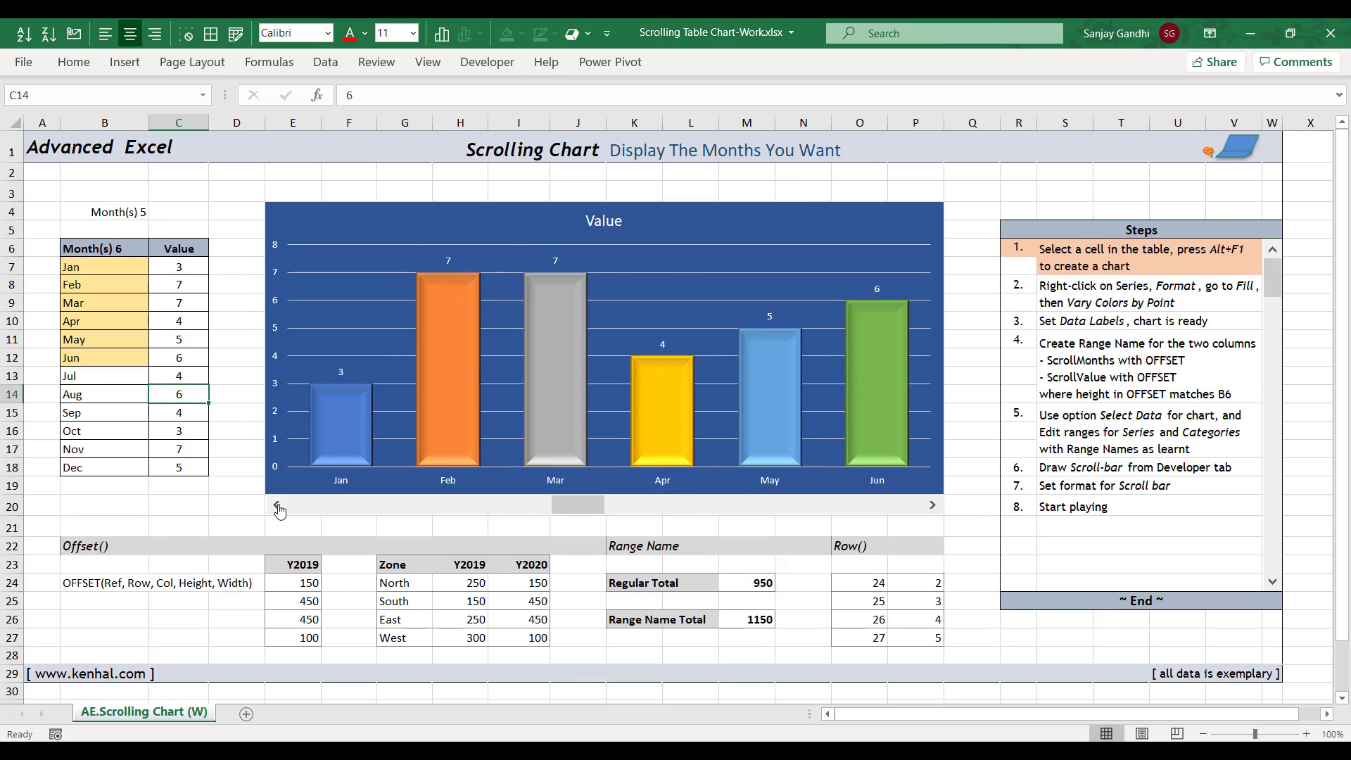
left_click(277, 506)
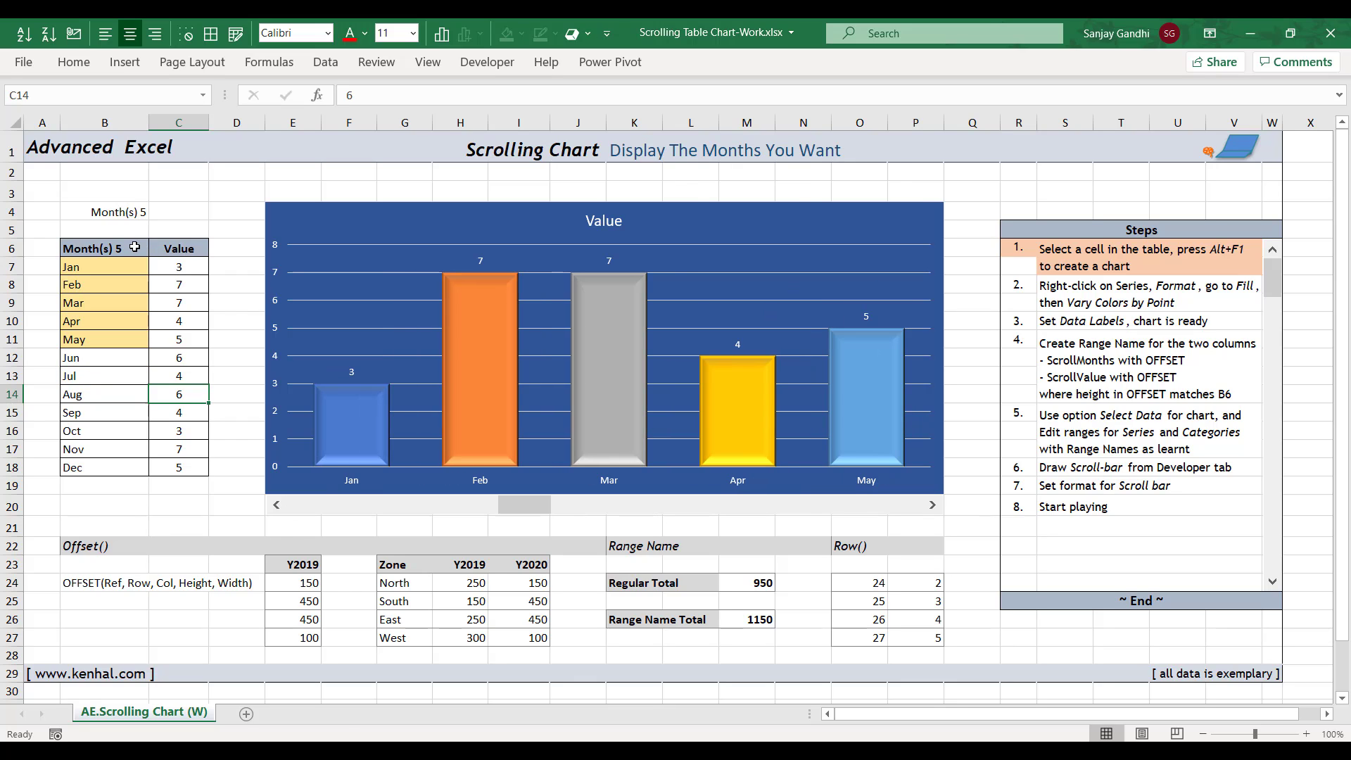
left_click(135, 247)
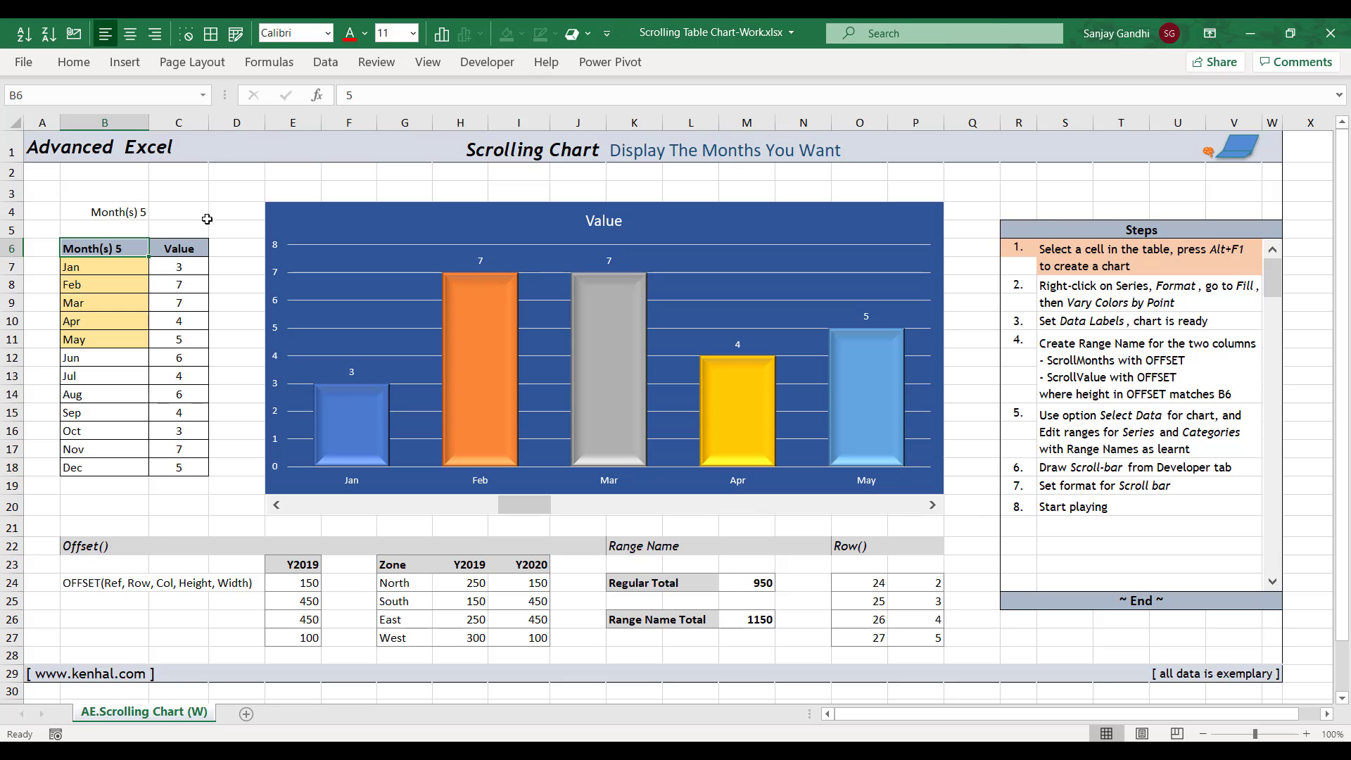
- Set the month count in B6 to 3 and test the chart's scroll bar by advancing it to 6 months
type("3")
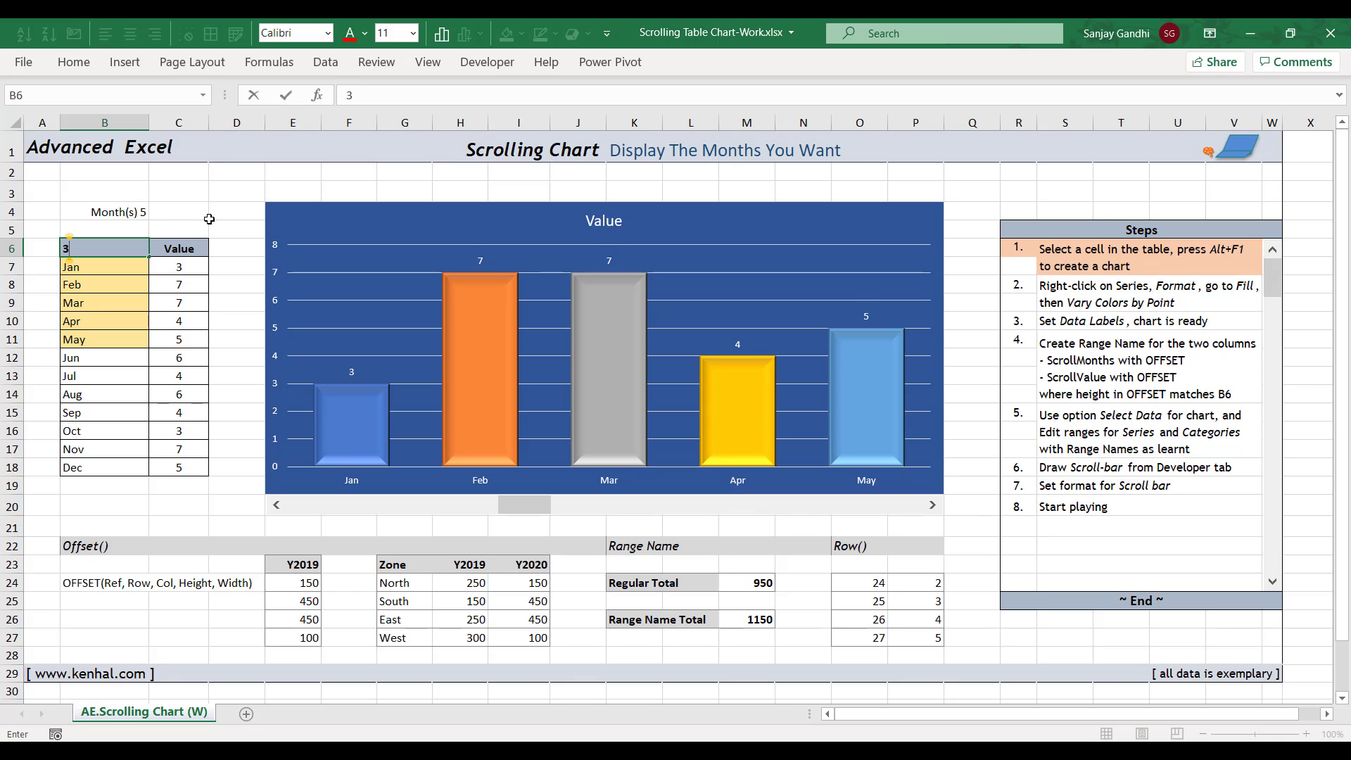
key("Return")
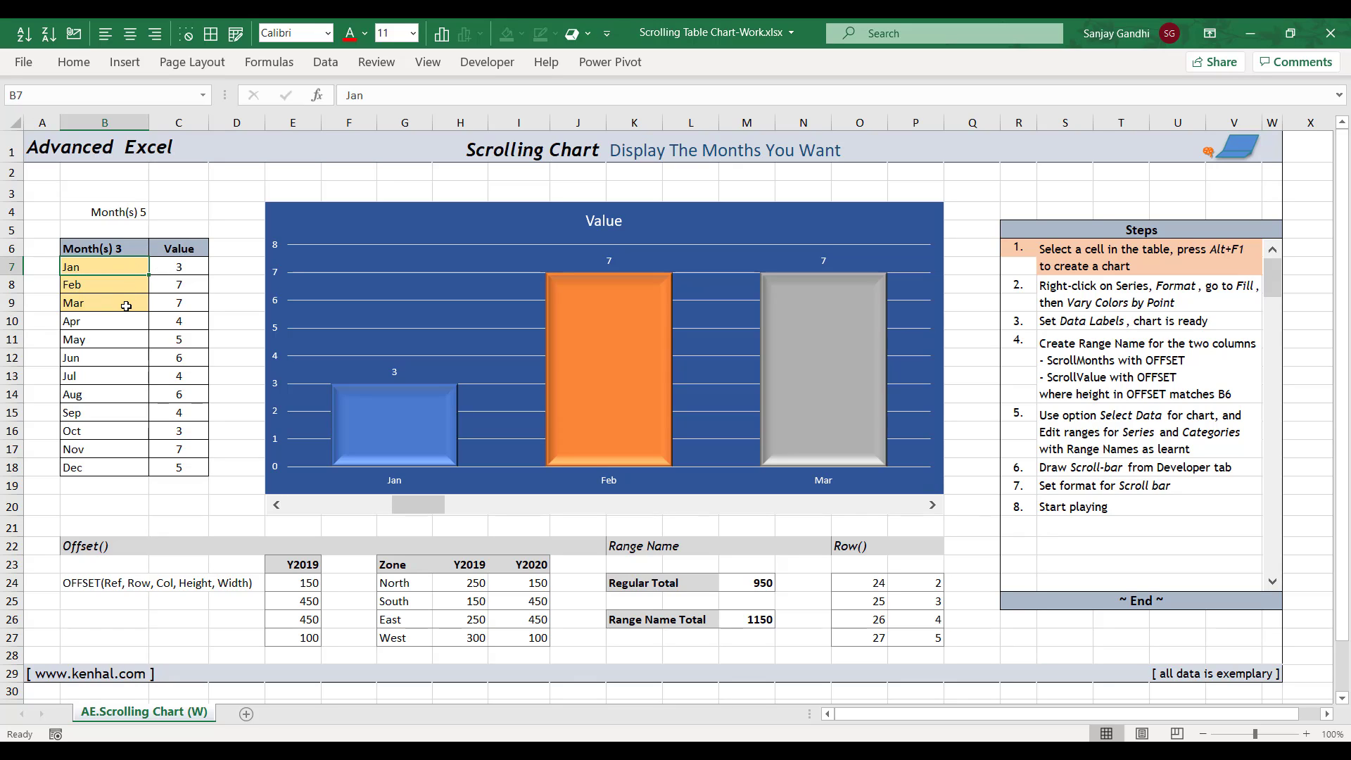
left_click(933, 505)
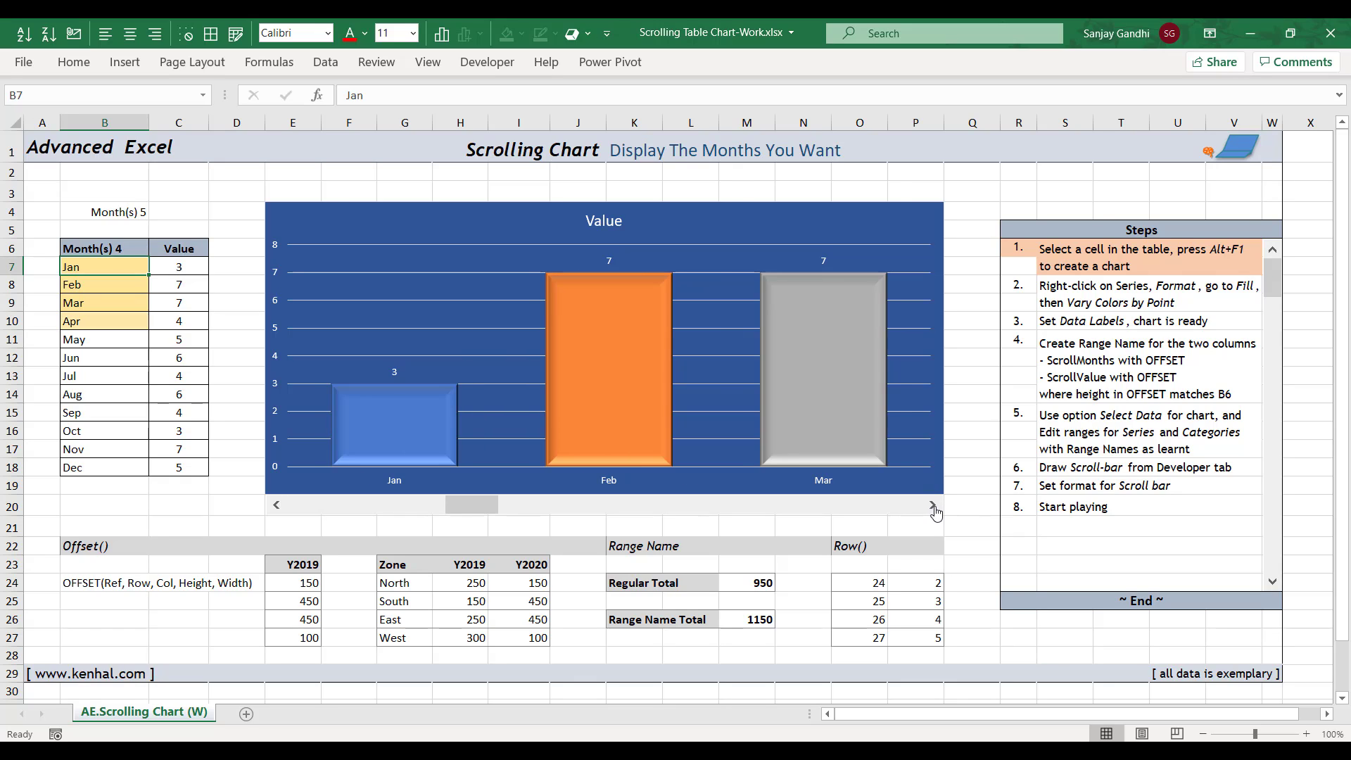
left_click(933, 506)
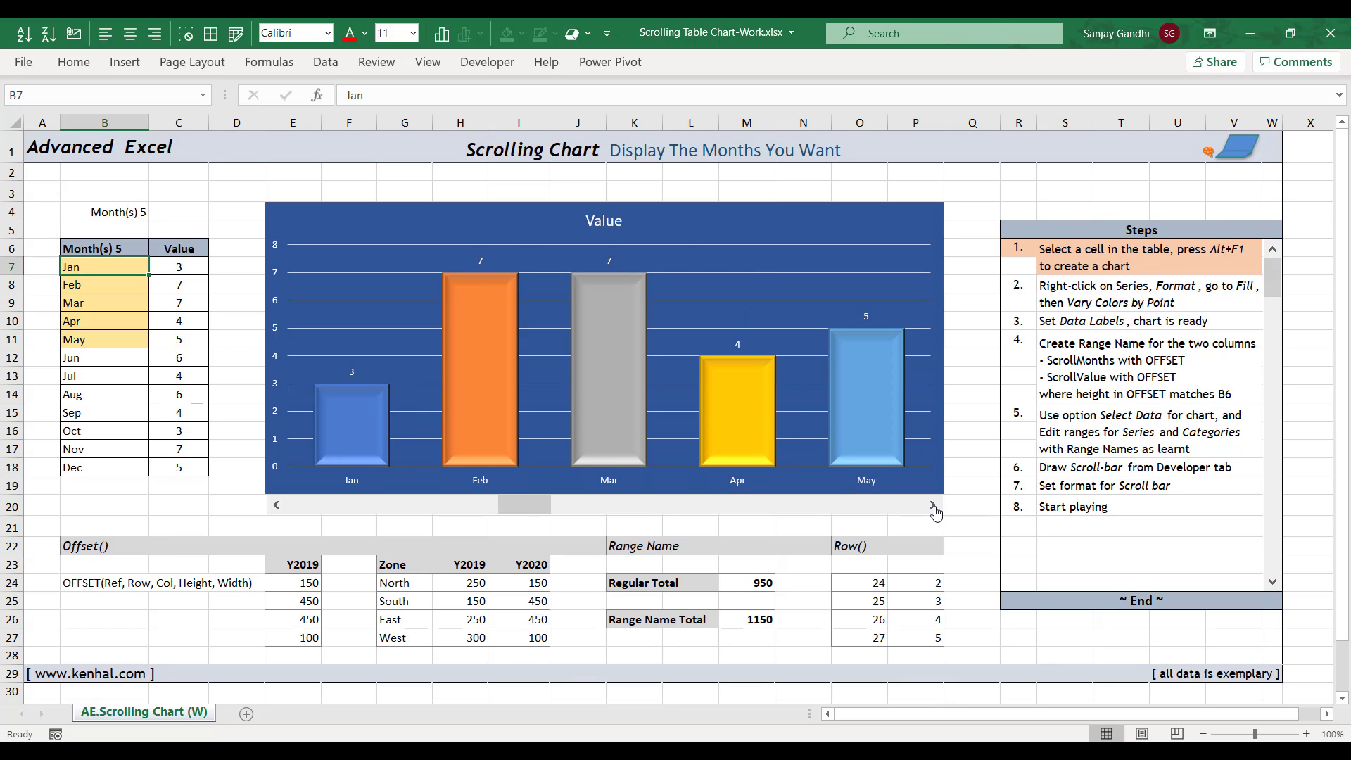
left_click(933, 505)
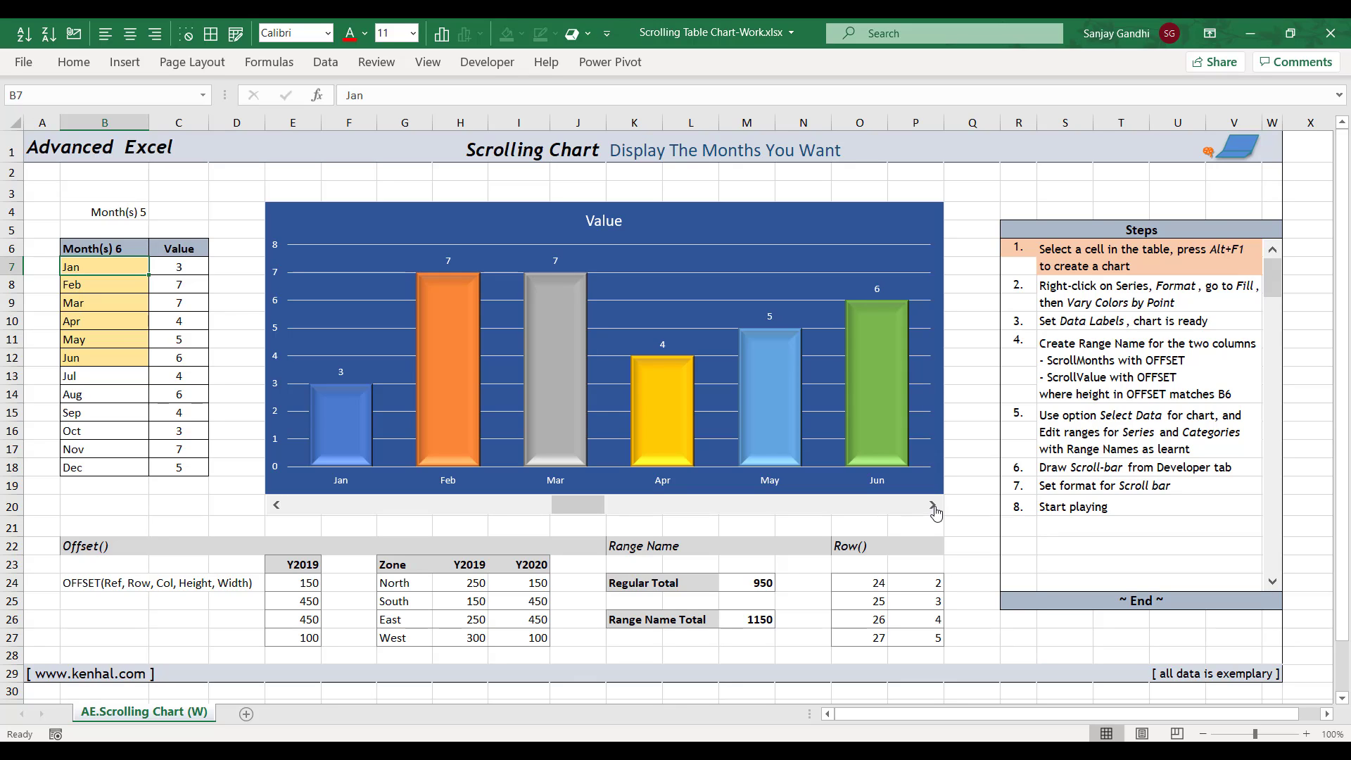
- Review the Steps list by advancing its highlight one item at a time from step 2 through step 7
left_click(1272, 584)
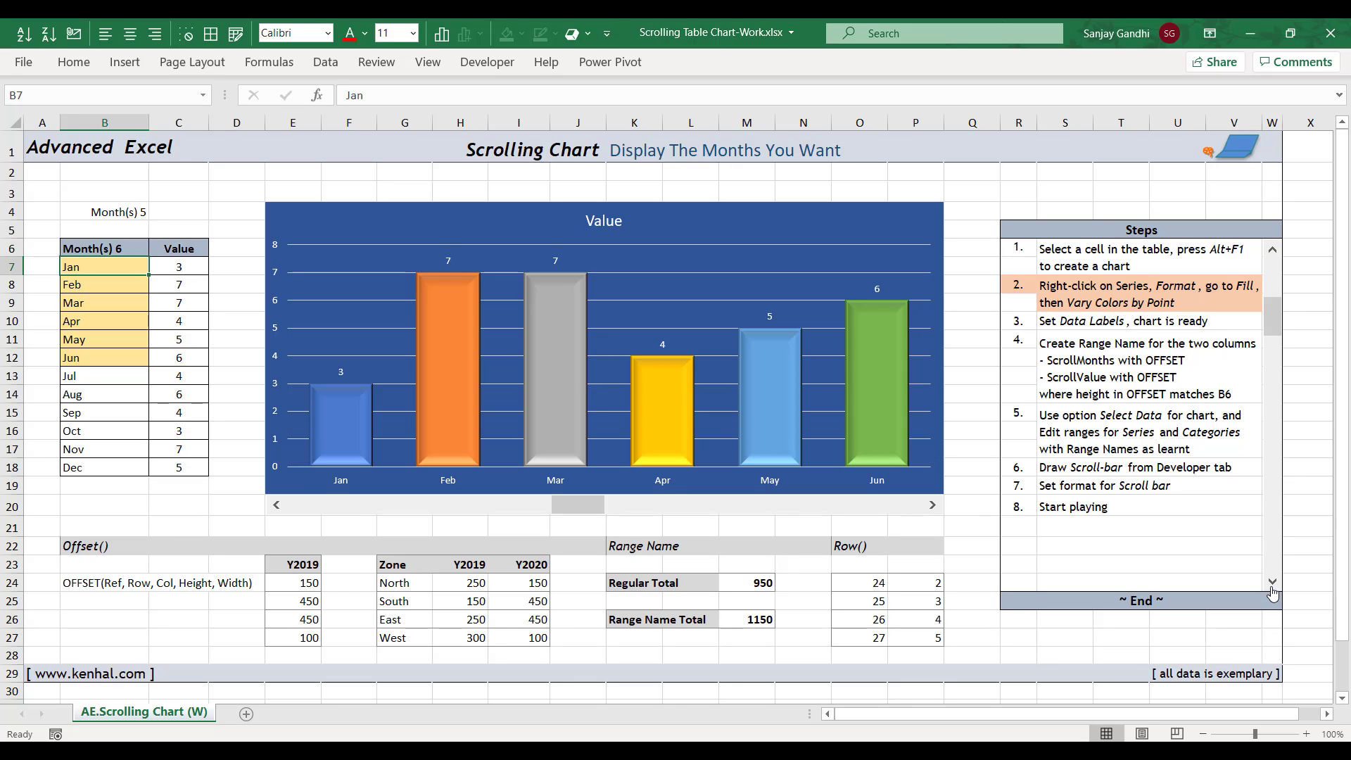
left_click(1272, 584)
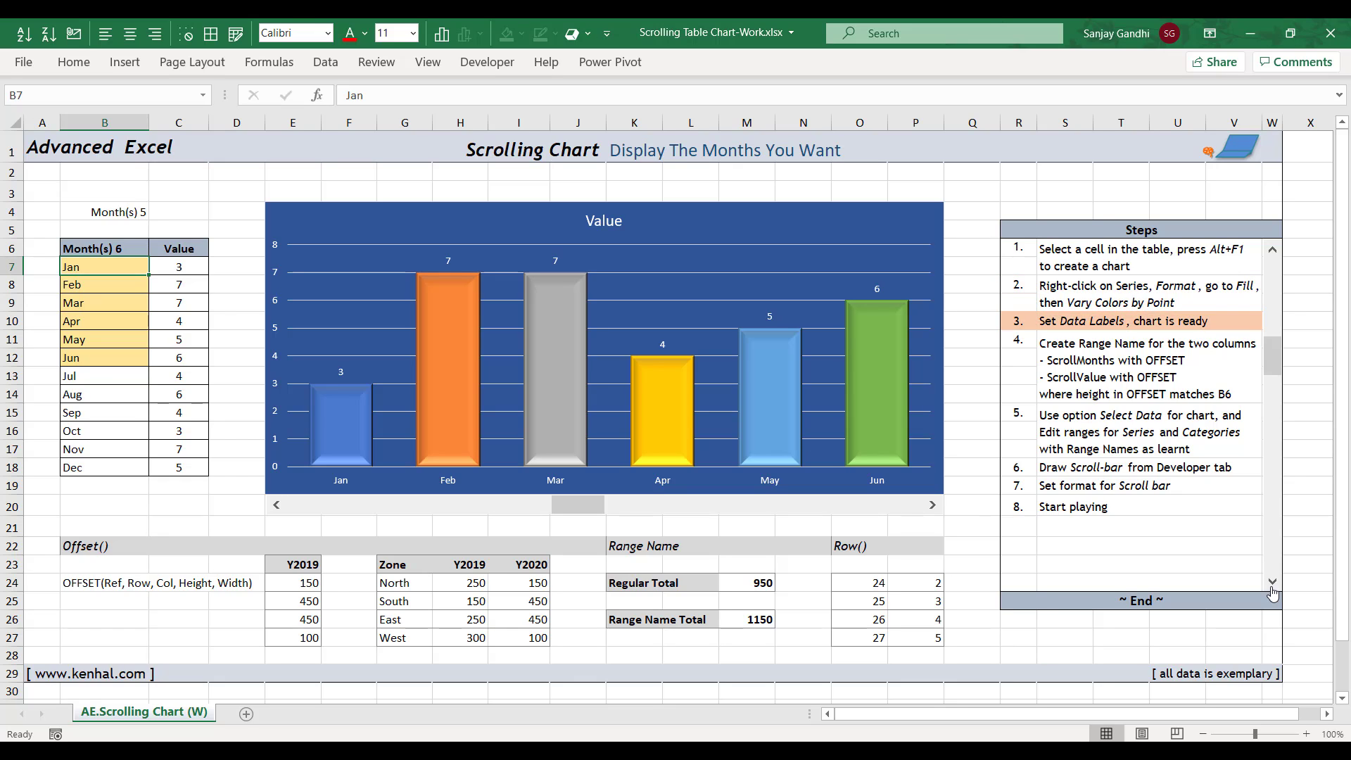
left_click(1272, 589)
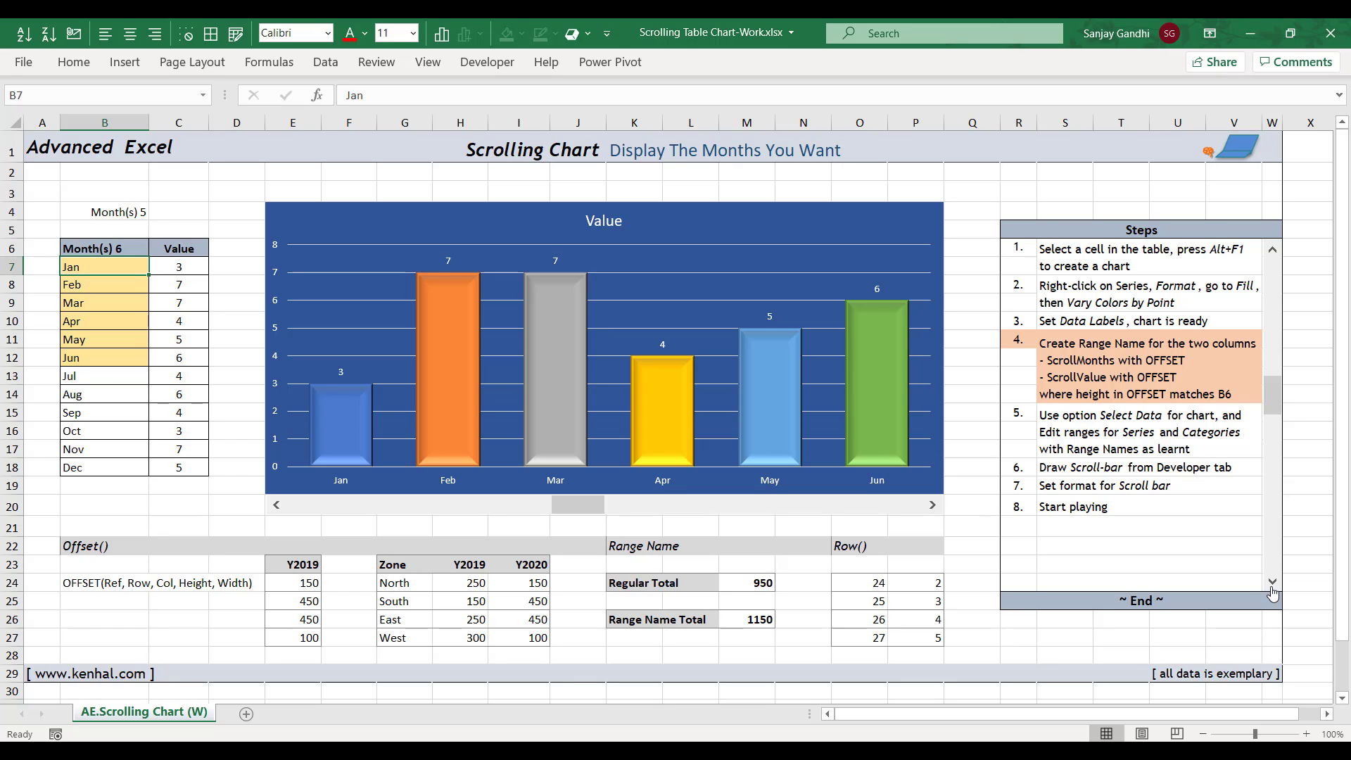
left_click(1272, 584)
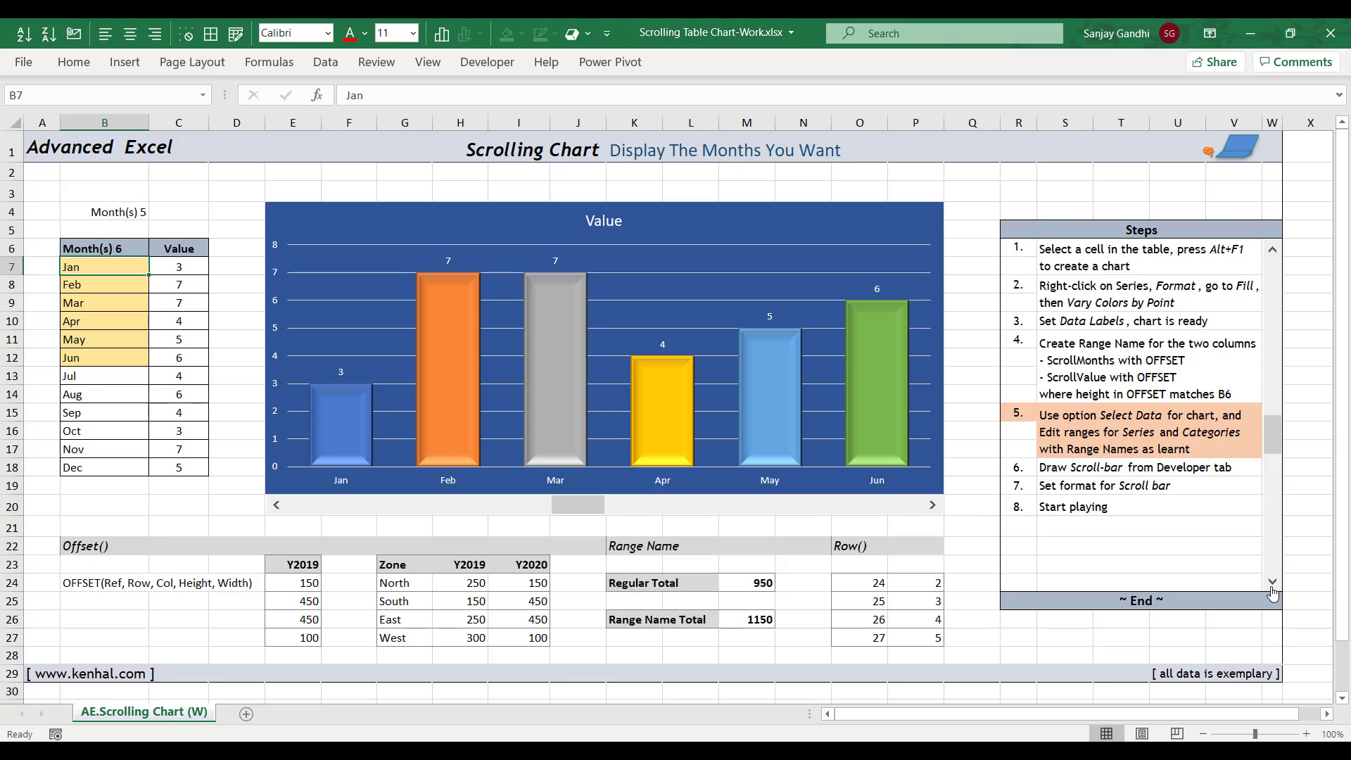
left_click(1272, 582)
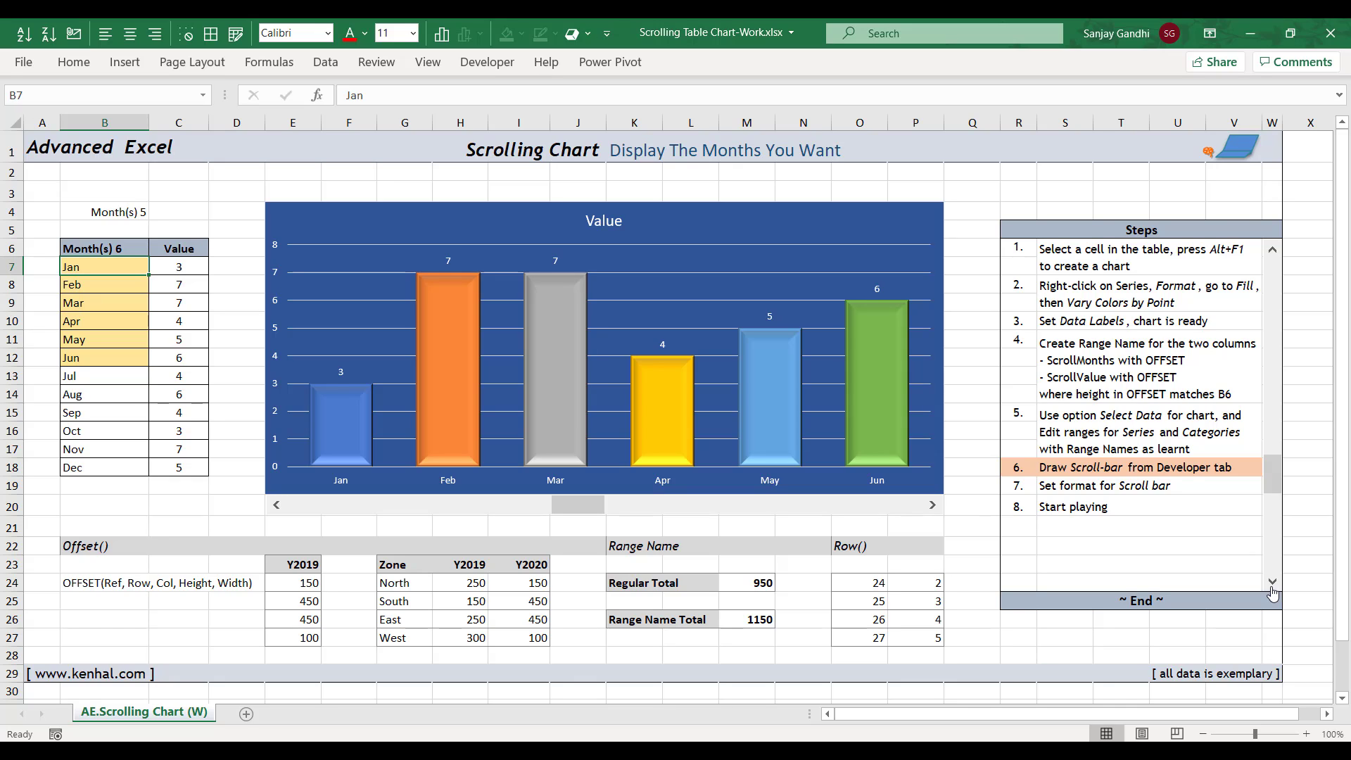
left_click(1272, 589)
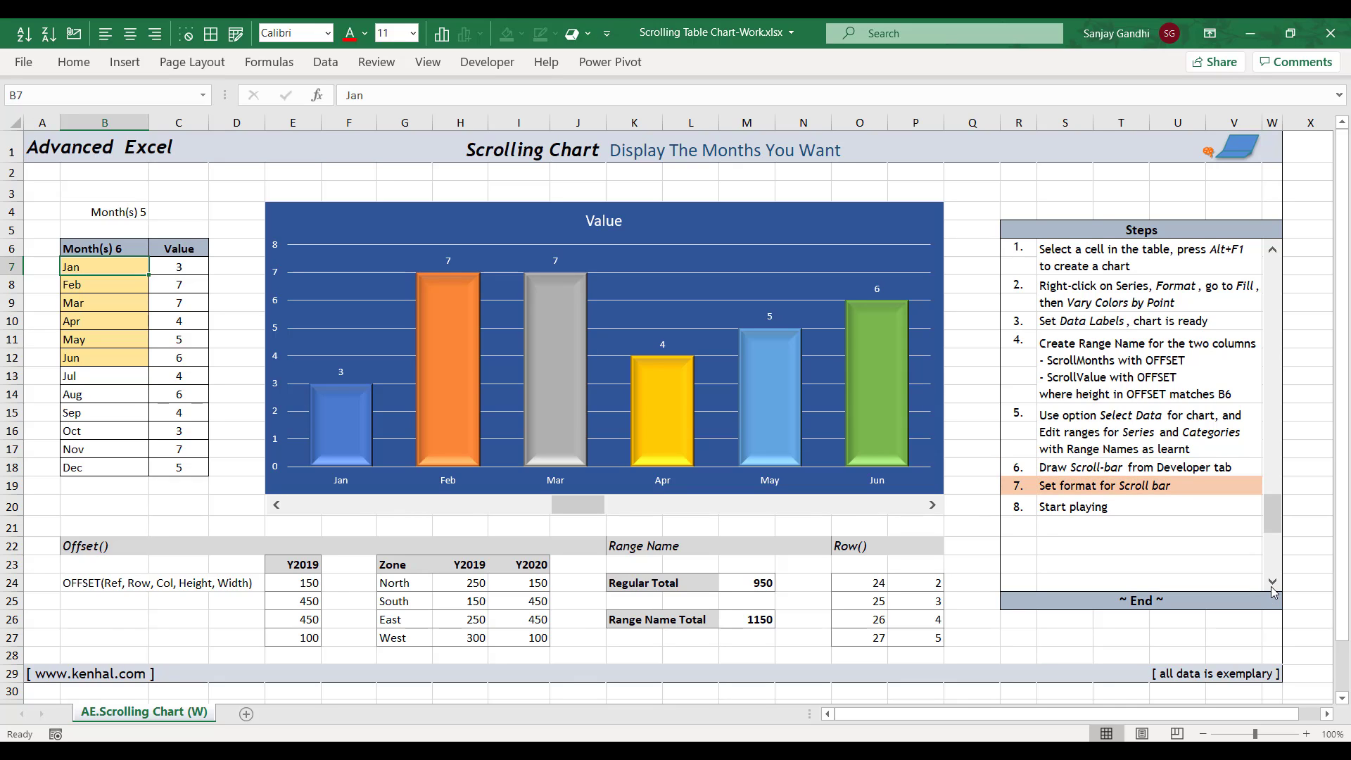